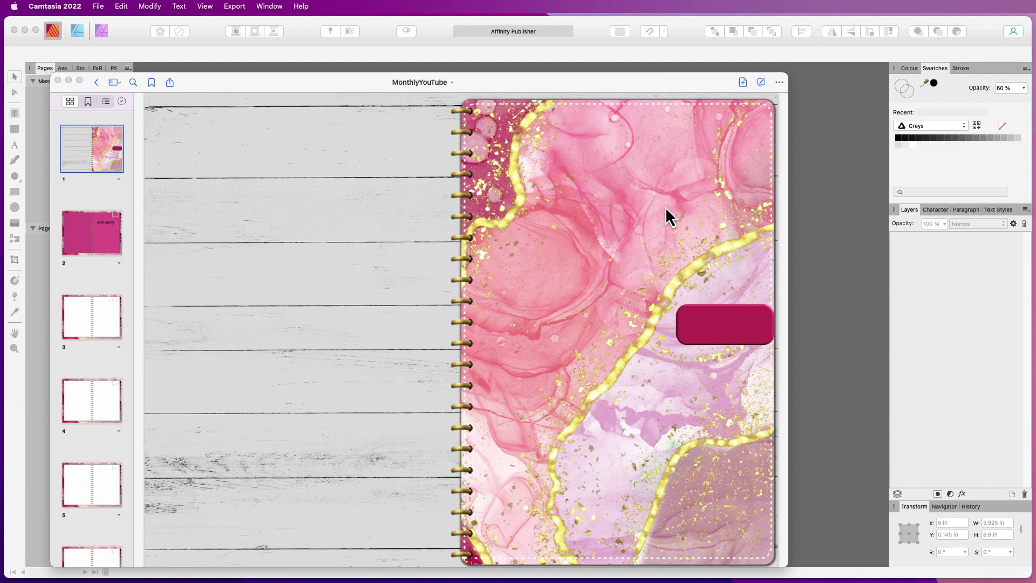
Look through the MonthlyYouTube planner PDF, from its cover and January divider to the dotted pages with month tabs
scroll(692, 238, "down", 15)
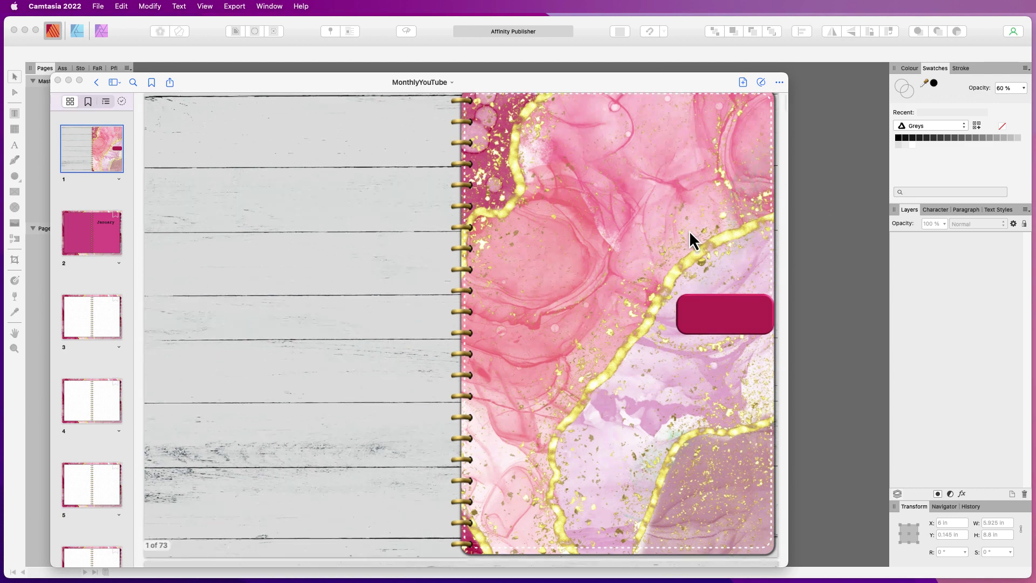
scroll(691, 230, "down", 10)
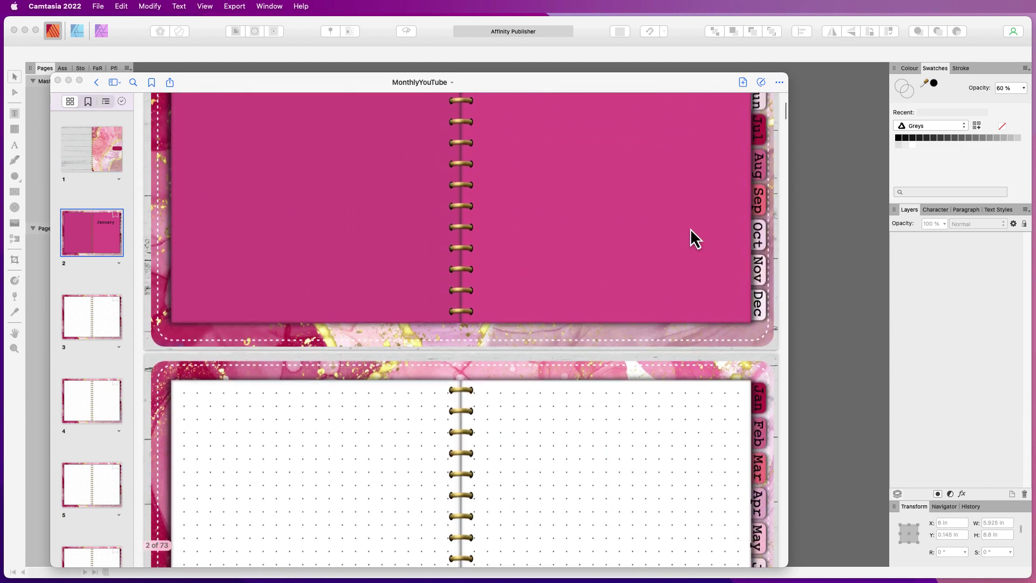
scroll(691, 238, "down", 8)
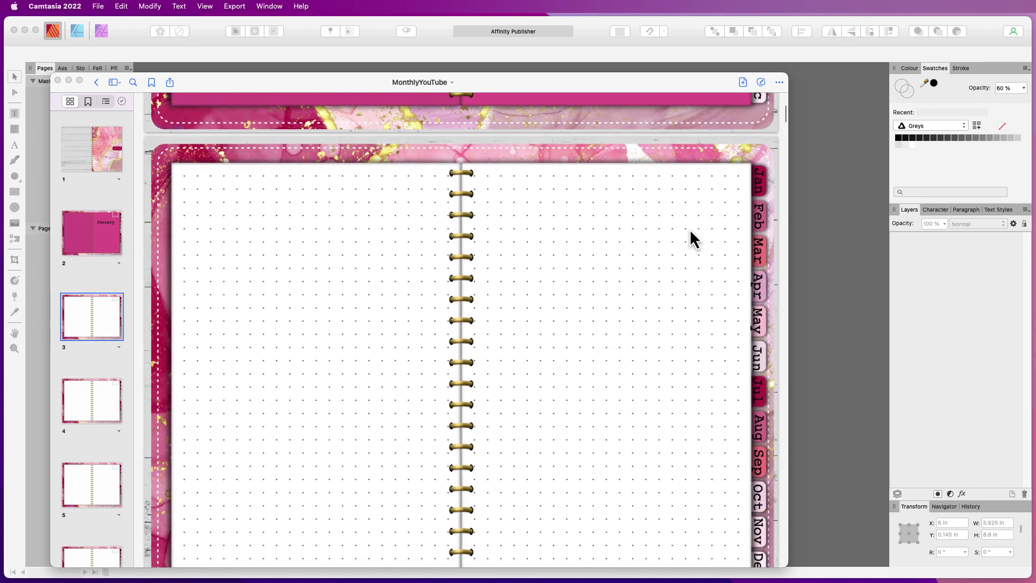
scroll(691, 237, "down", 3)
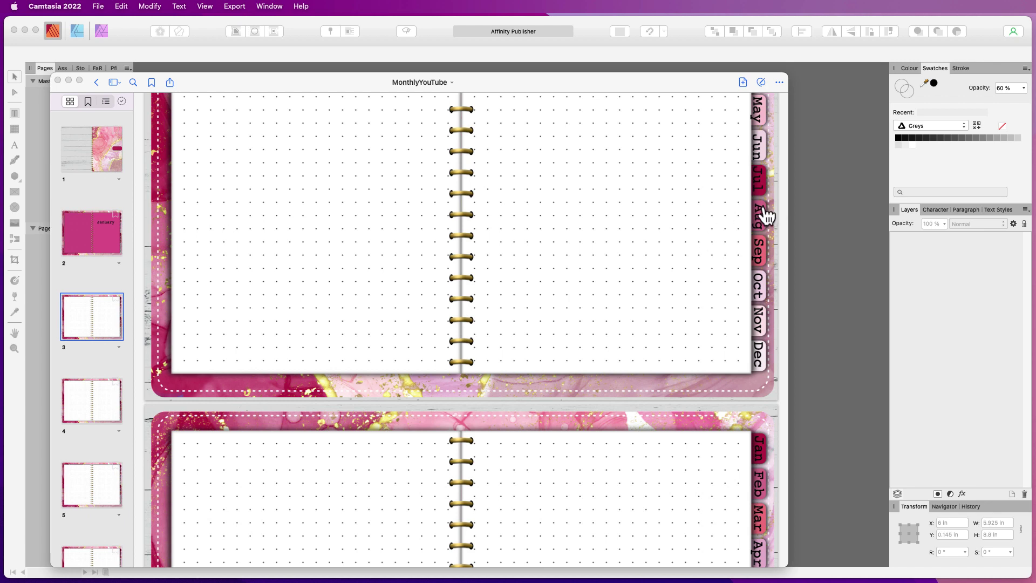
scroll(639, 206, "down", 10)
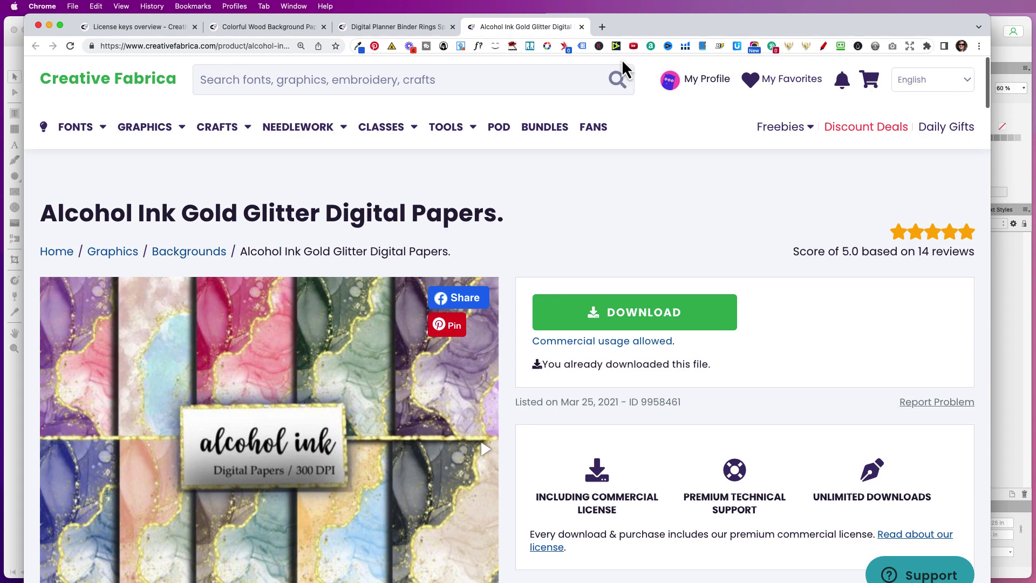
Review the Creative Fabrica product pages for the alcohol ink papers, the binder rings and the wood backgrounds
scroll(572, 160, "down", 3)
scroll(572, 160, "up", 3)
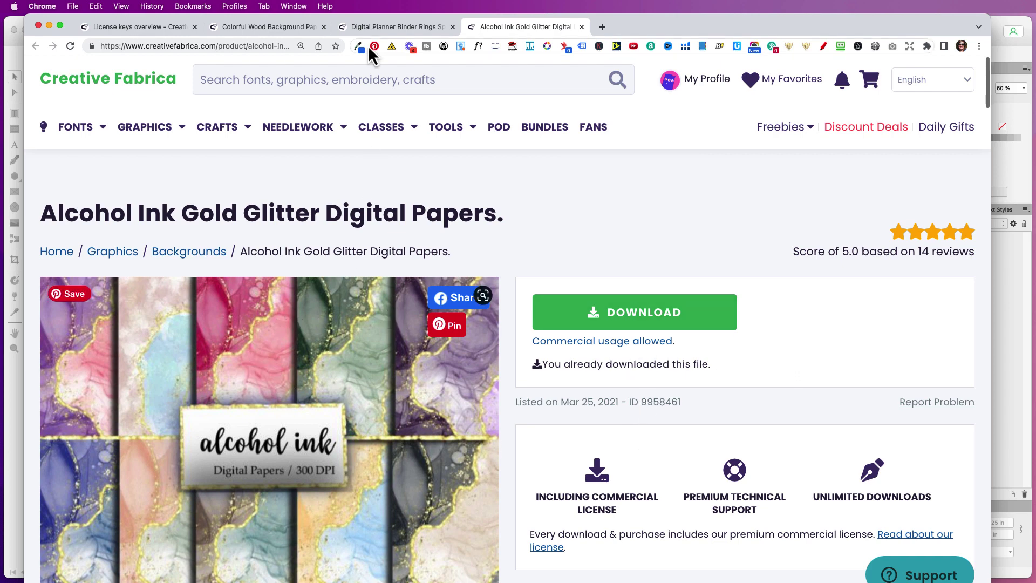
left_click(384, 31)
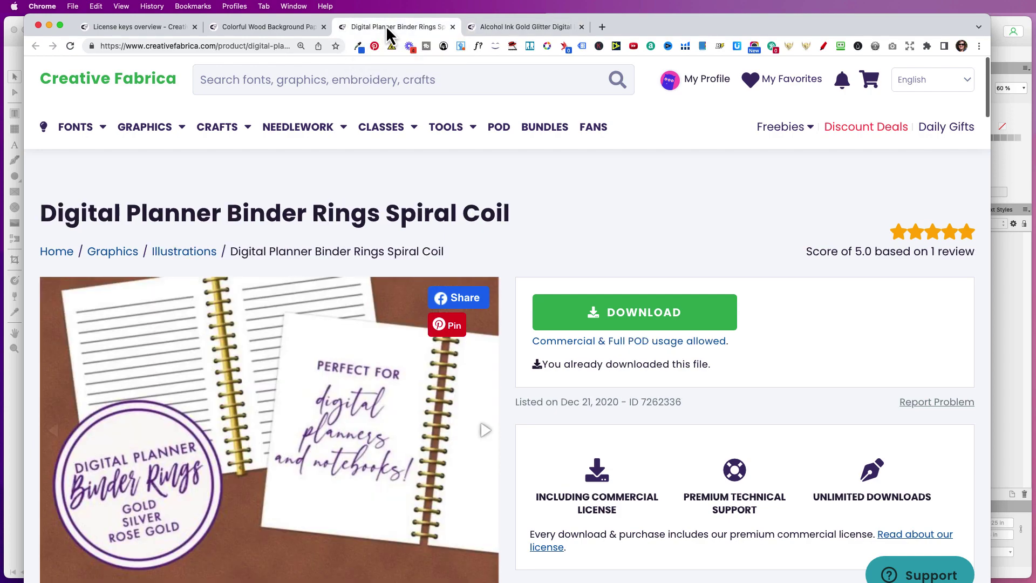
mouse_move(381, 127)
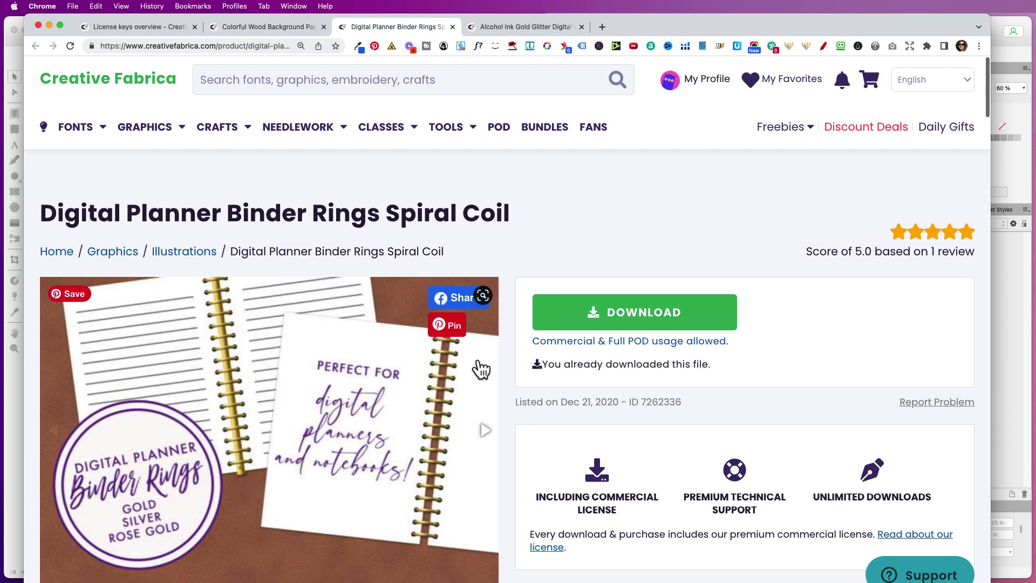
left_click(272, 31)
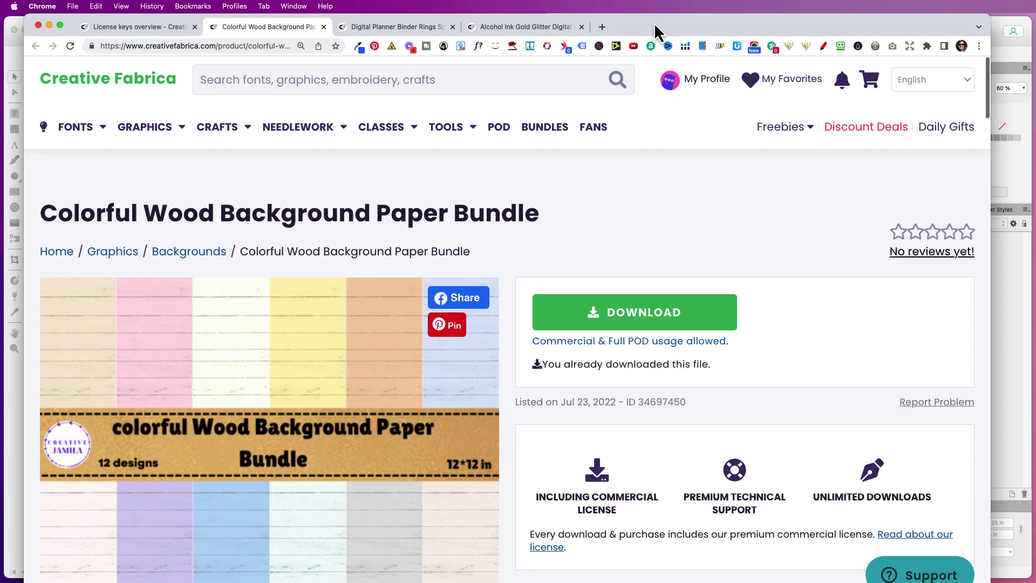
left_click_drag(657, 32, 1035, 46)
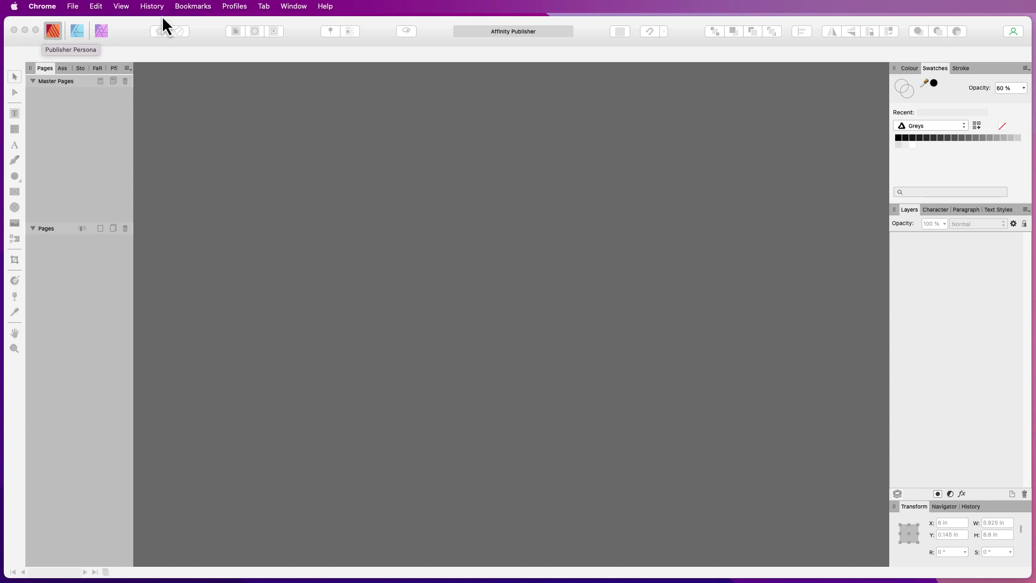
Switch to Affinity Publisher and open the setup for a new document
left_click(134, 26)
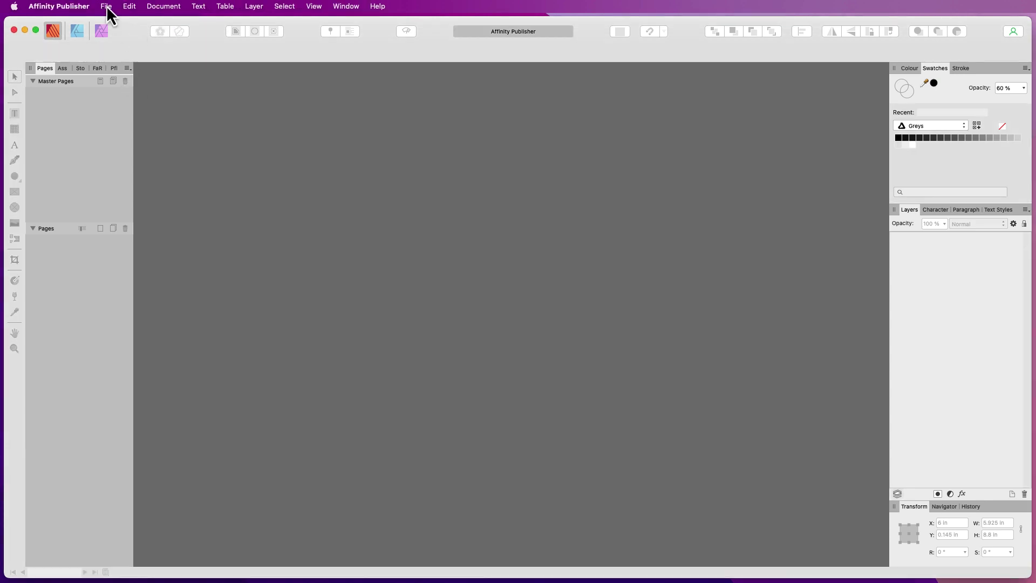
left_click(106, 7)
left_click(120, 26)
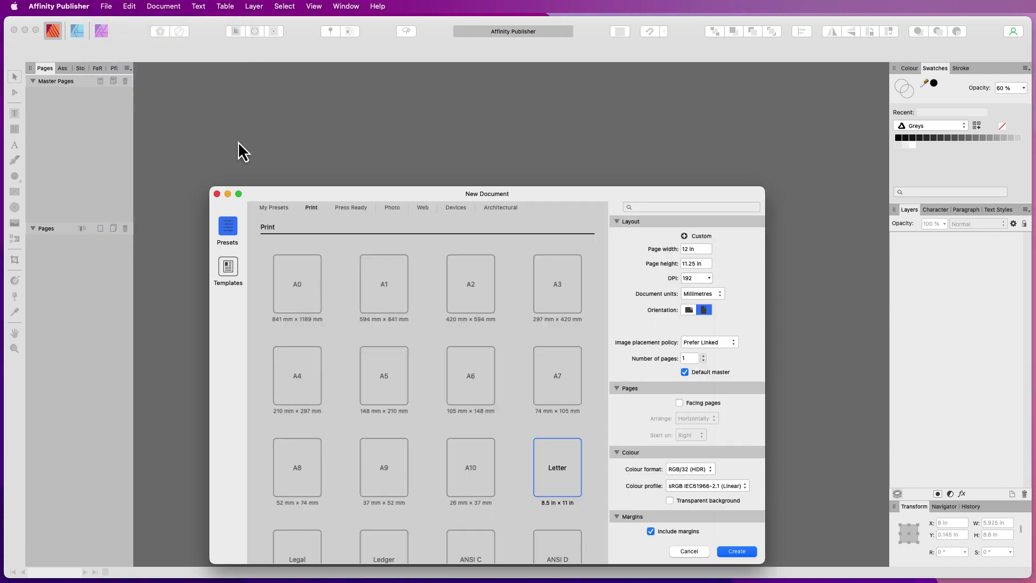
left_click_drag(412, 189, 391, 93)
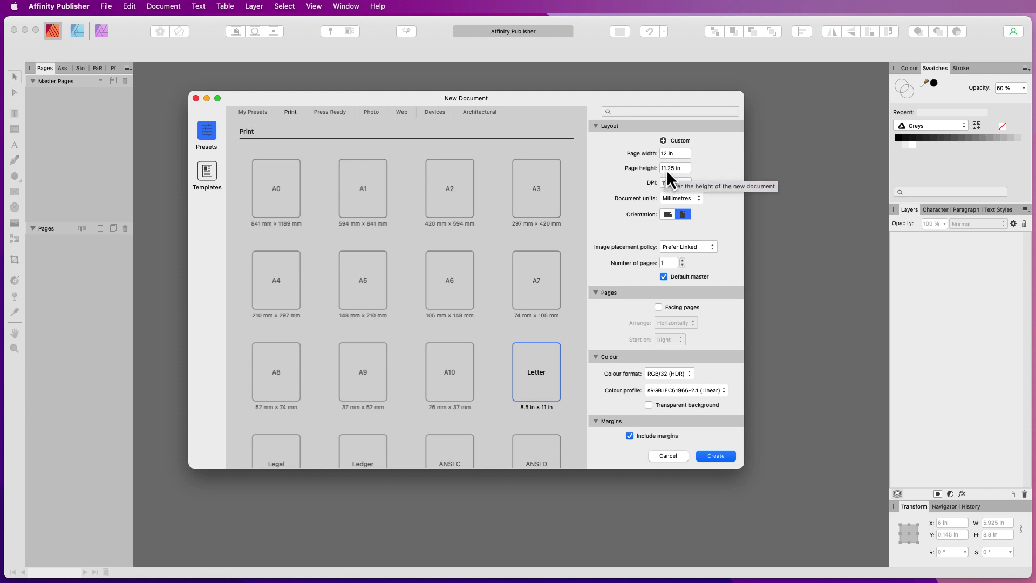
Set the new document's page height to 9 in and its document units to Inches
left_click(673, 169)
left_click(671, 170)
left_click_drag(675, 169, 643, 168)
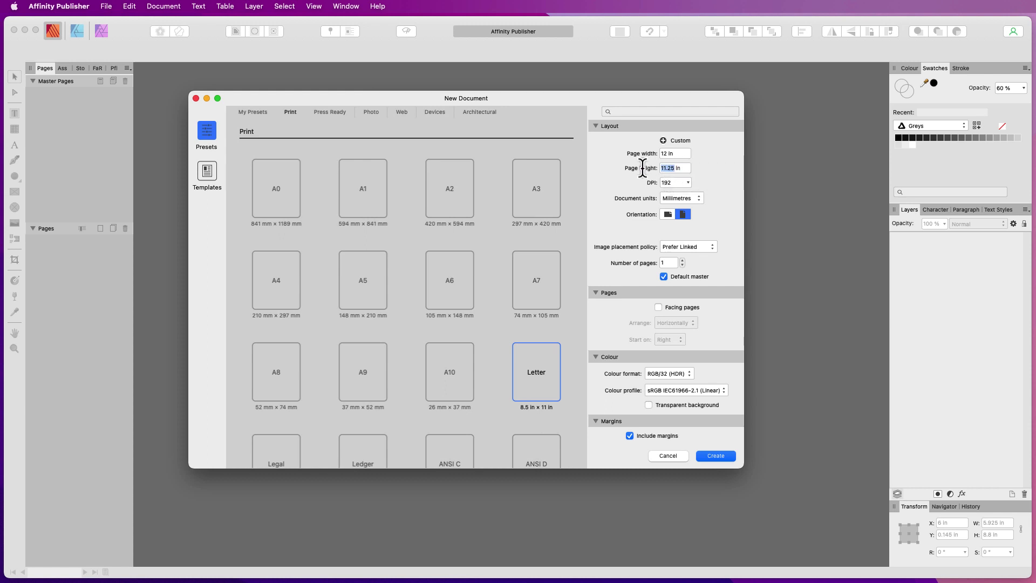
type("9")
left_click(677, 182)
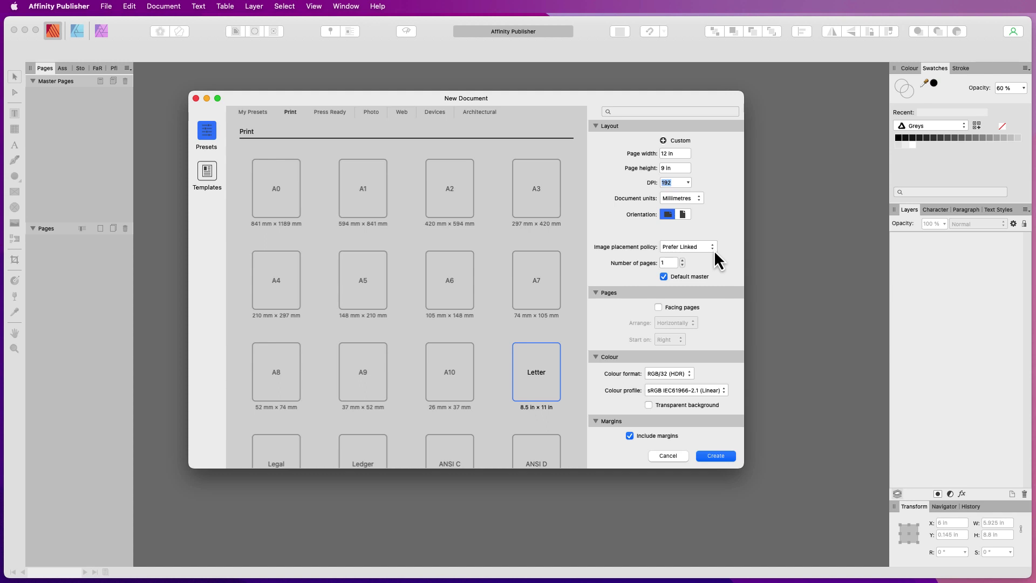
left_click(699, 199)
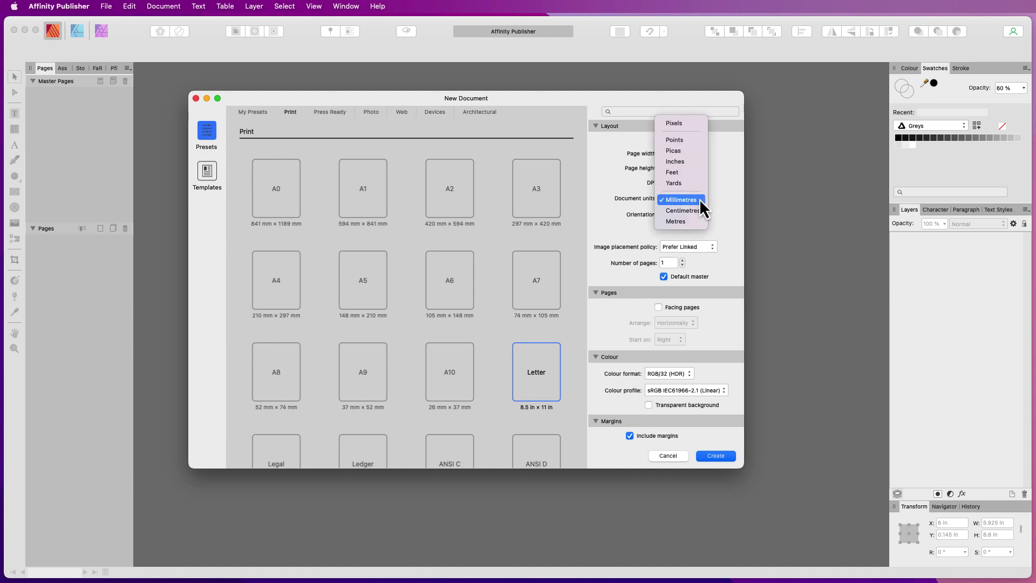
left_click(687, 161)
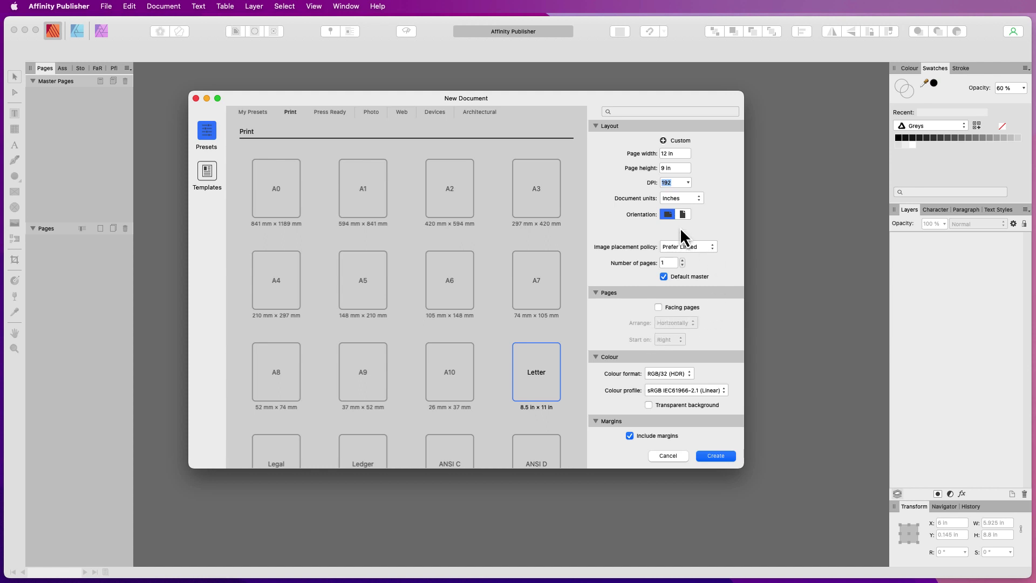
Work out the planner's page count in Calculator by multiplying 12 by 6, and clear the calculation
left_click(668, 263)
left_click_drag(934, 81, 894, 88)
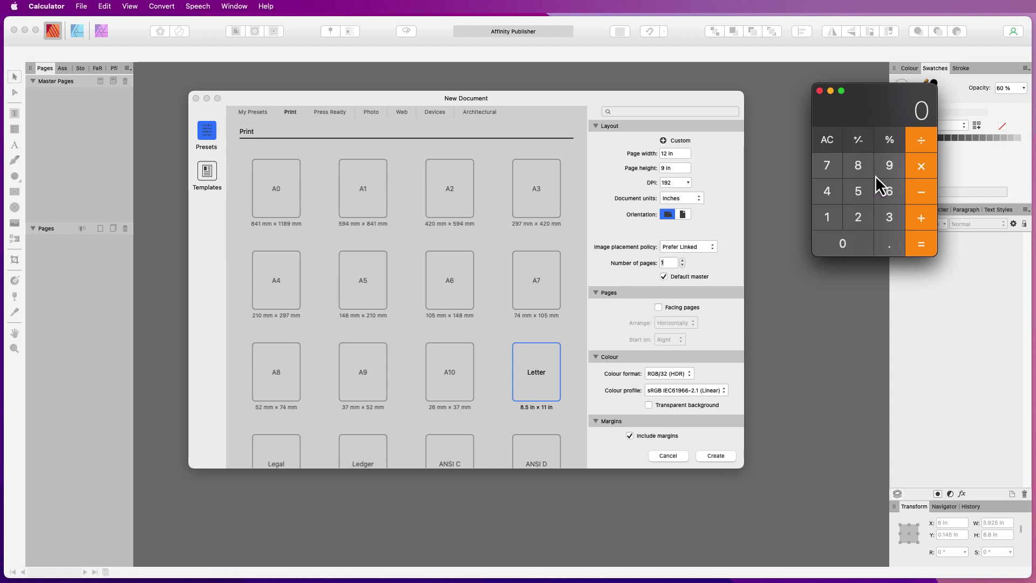
left_click(828, 216)
left_click(865, 216)
left_click(921, 168)
left_click(891, 194)
left_click(925, 244)
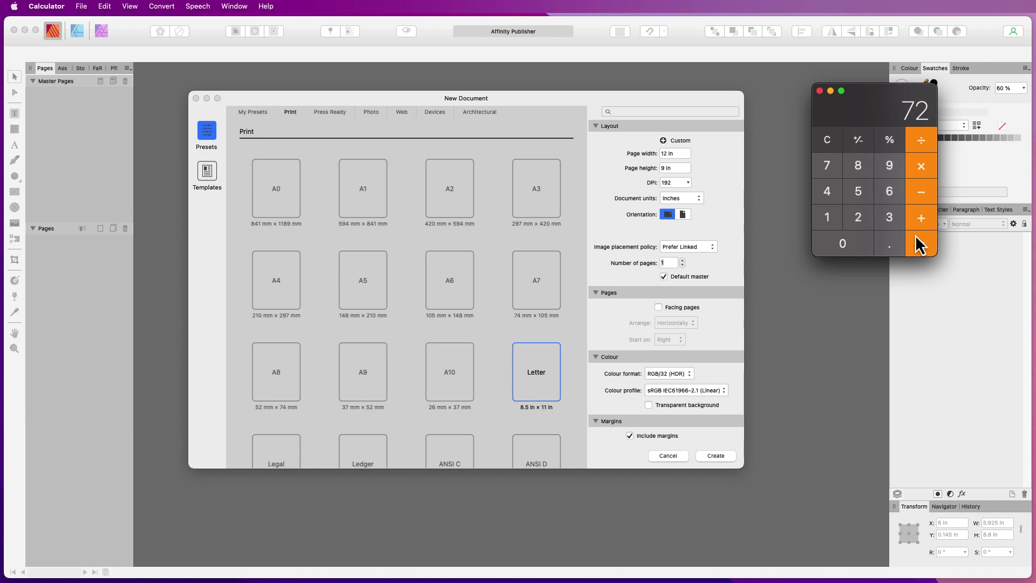
left_click(828, 141)
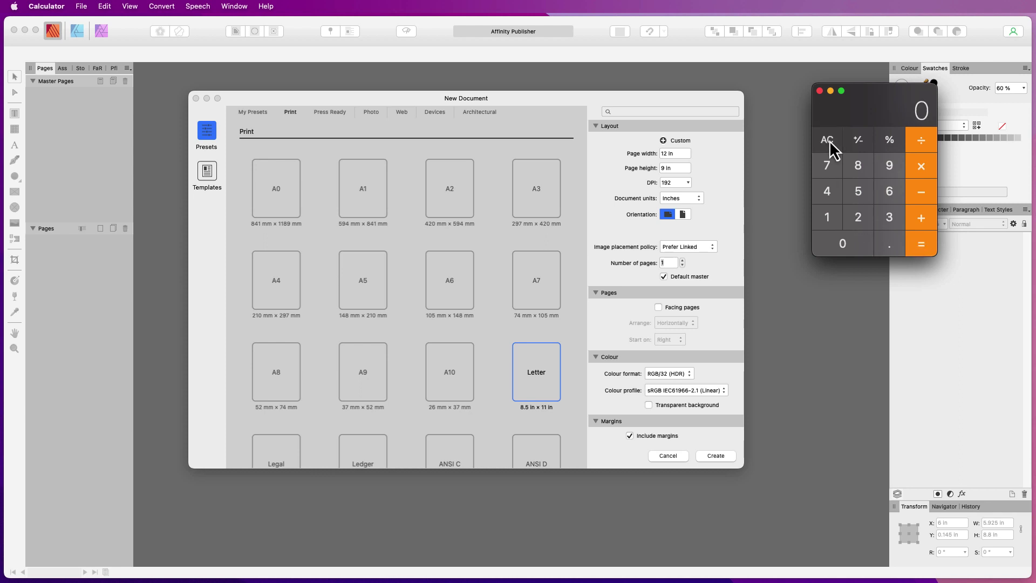
Set the number of pages to 73 and create the document
left_click(667, 263)
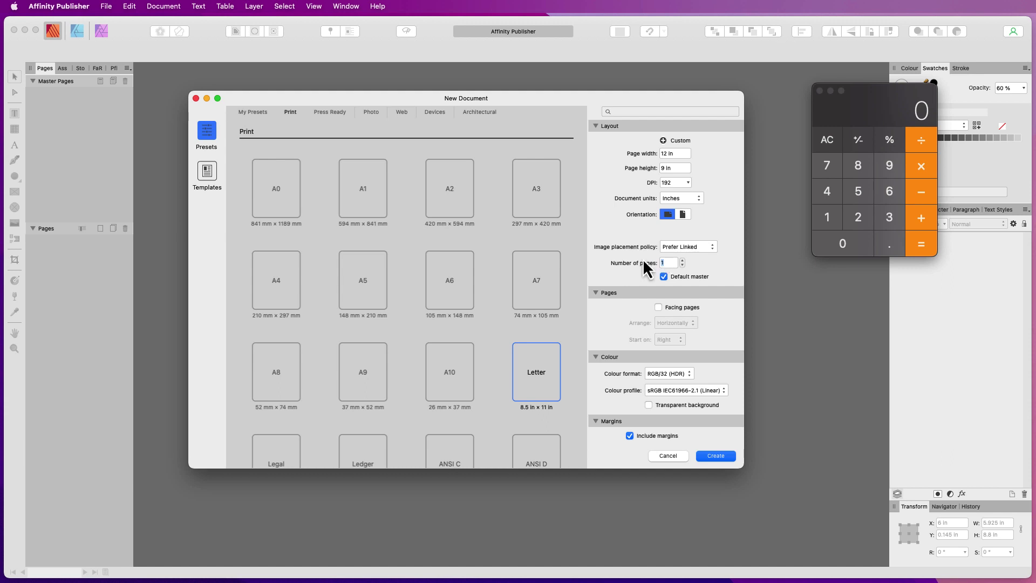
type("73")
scroll(712, 403, "down", 3)
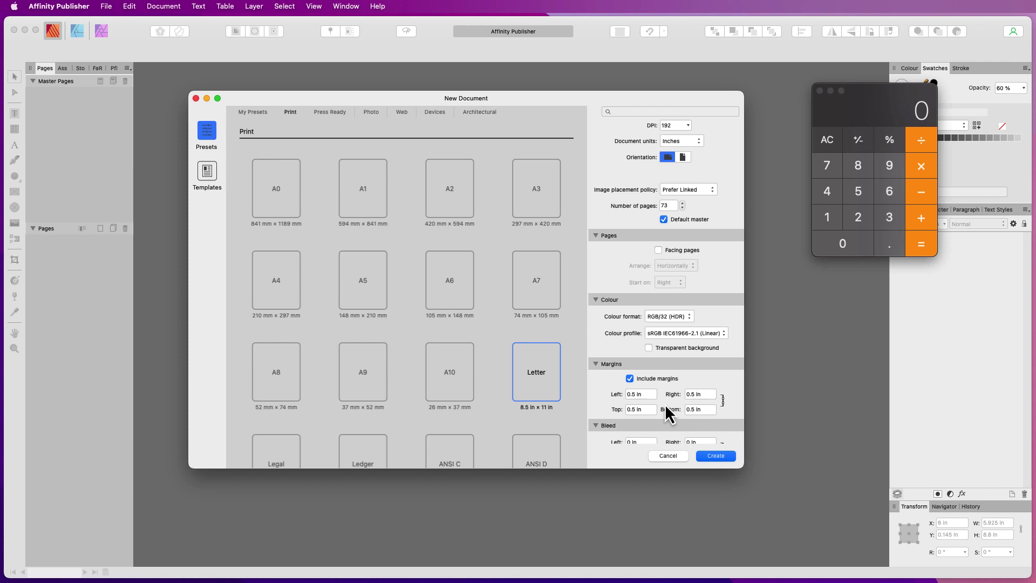
left_click(716, 456)
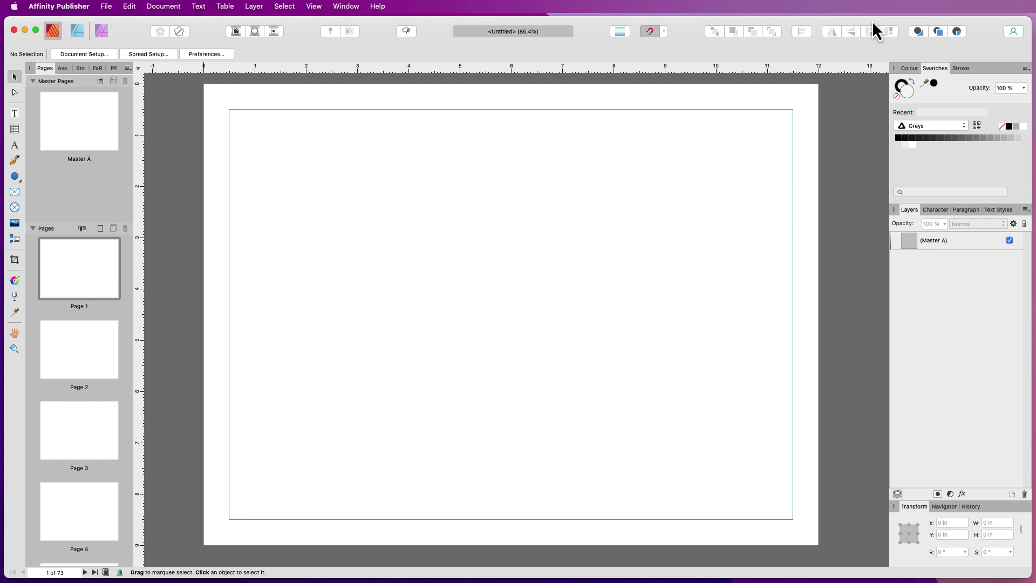
Open Master A and draw a 12 × 9 in picture frame covering the whole page
double_click(97, 129)
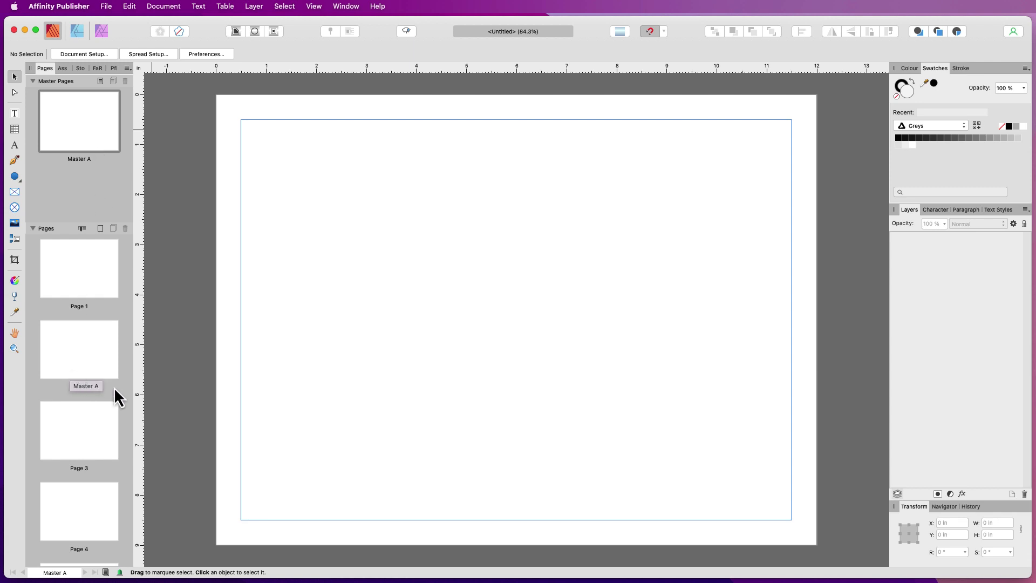
left_click(15, 192)
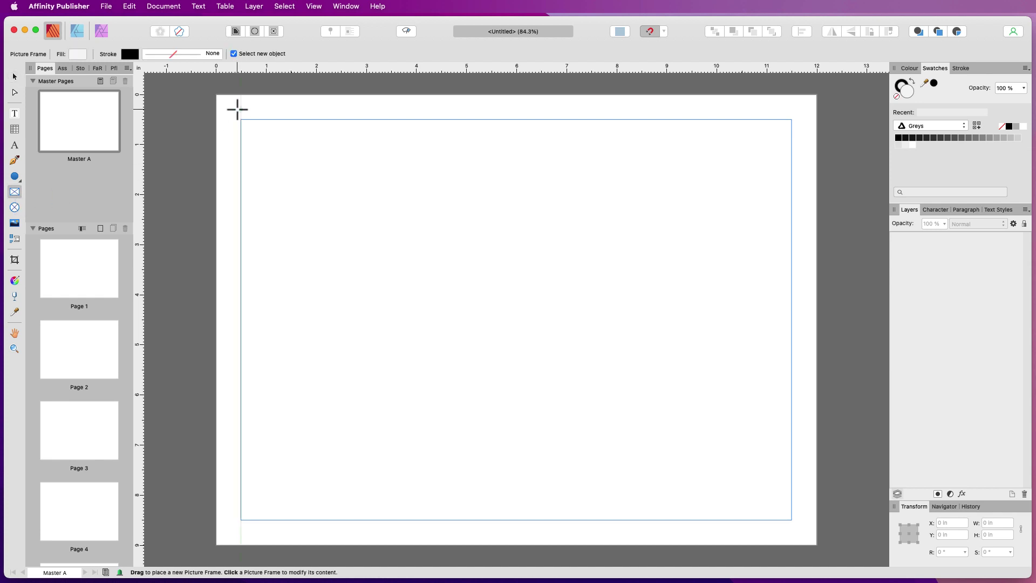
left_click_drag(215, 95, 816, 544)
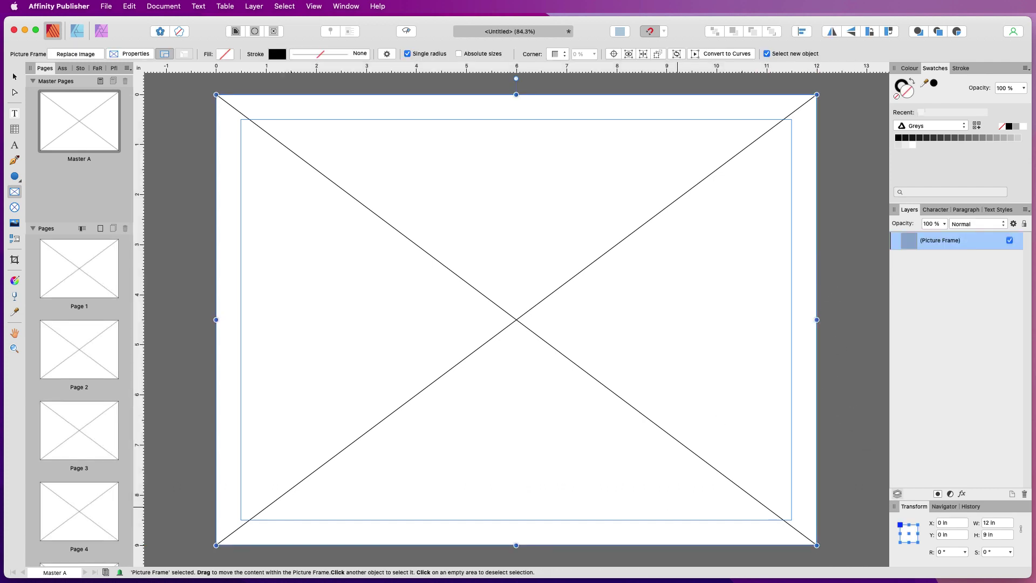
Fill the full-page picture frame with the light wood plank image from Finder, and lock the frame's layer
key("super+Tab")
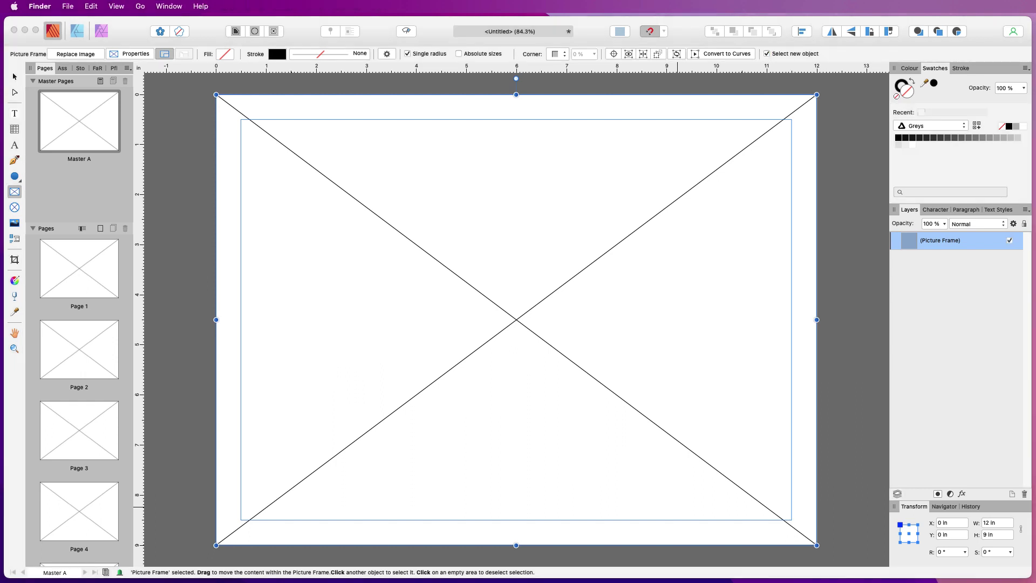
left_click_drag(959, 289, 561, 254)
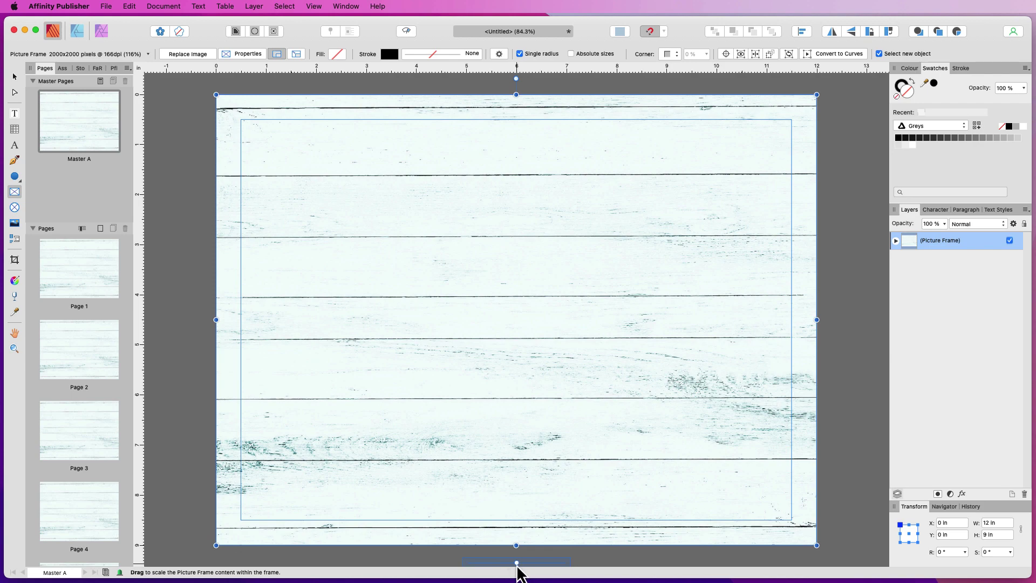
mouse_move(516, 565)
left_mouse_down()
mouse_move(543, 568)
mouse_move(510, 565)
mouse_move(520, 566)
left_mouse_up()
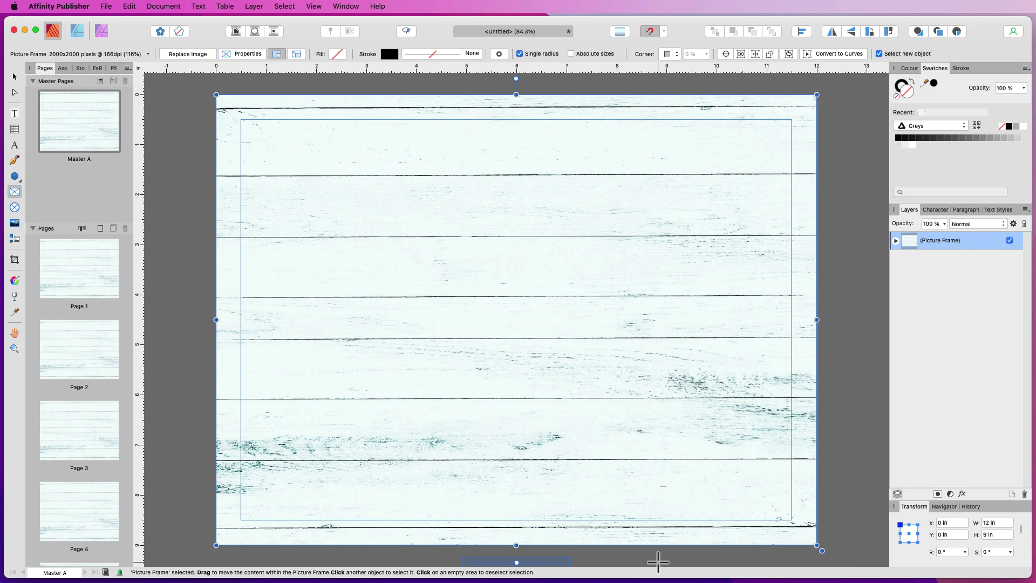
mouse_move(598, 299)
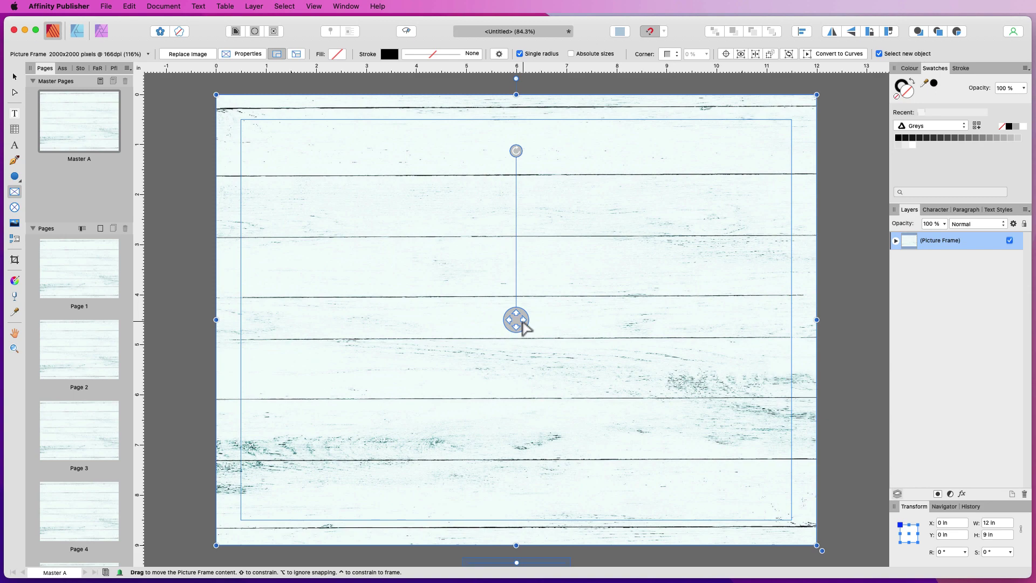
scroll(553, 313, "down", 3)
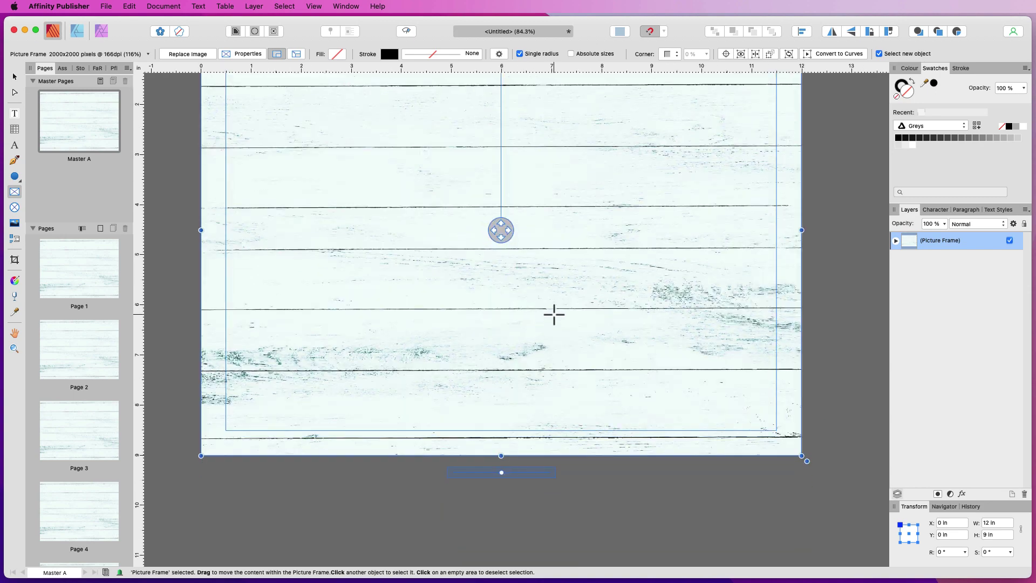
scroll(554, 315, "up", 6)
scroll(554, 315, "down", 3)
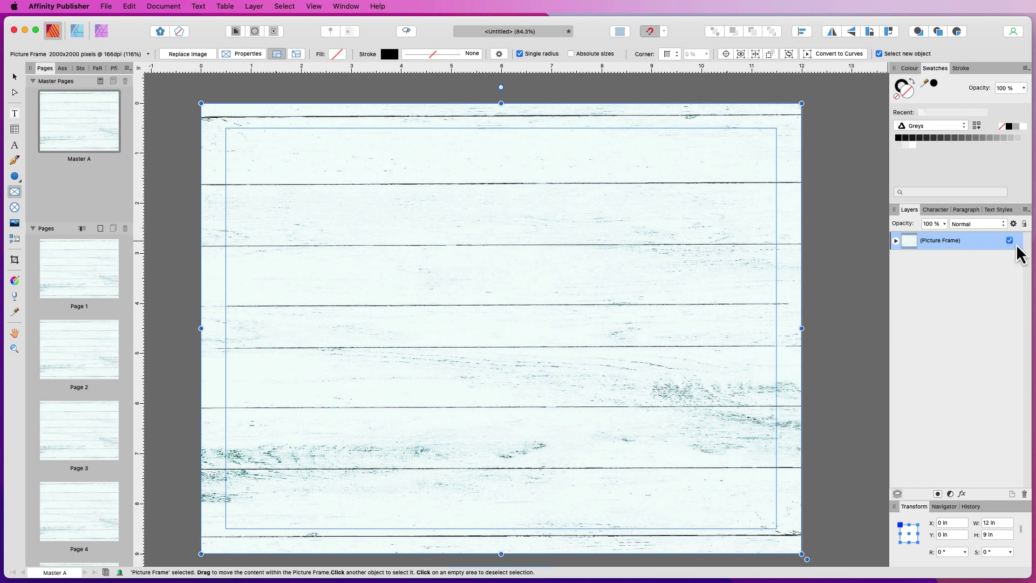
left_click(1024, 224)
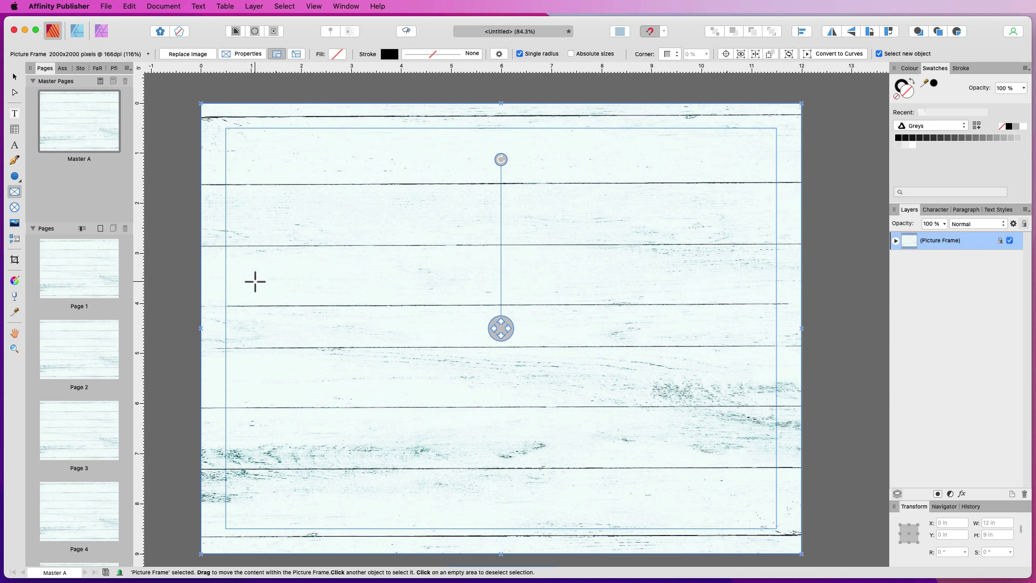
Draw a second picture frame about 11.56 × 8.58 in, inset slightly from the page edges of Master A
left_click(15, 192)
left_click_drag(211, 113, 790, 542)
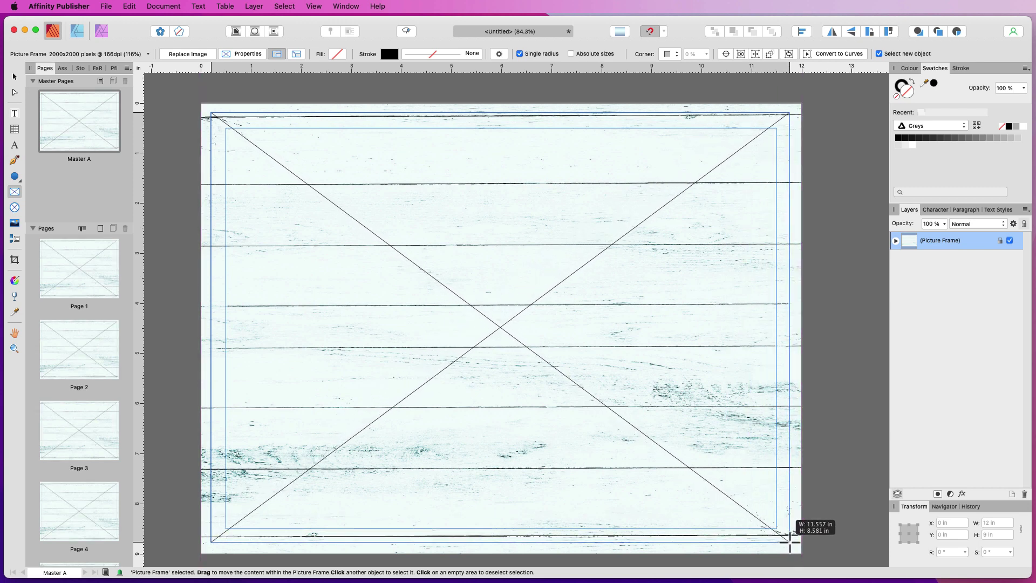
left_click_drag(791, 542, 791, 542)
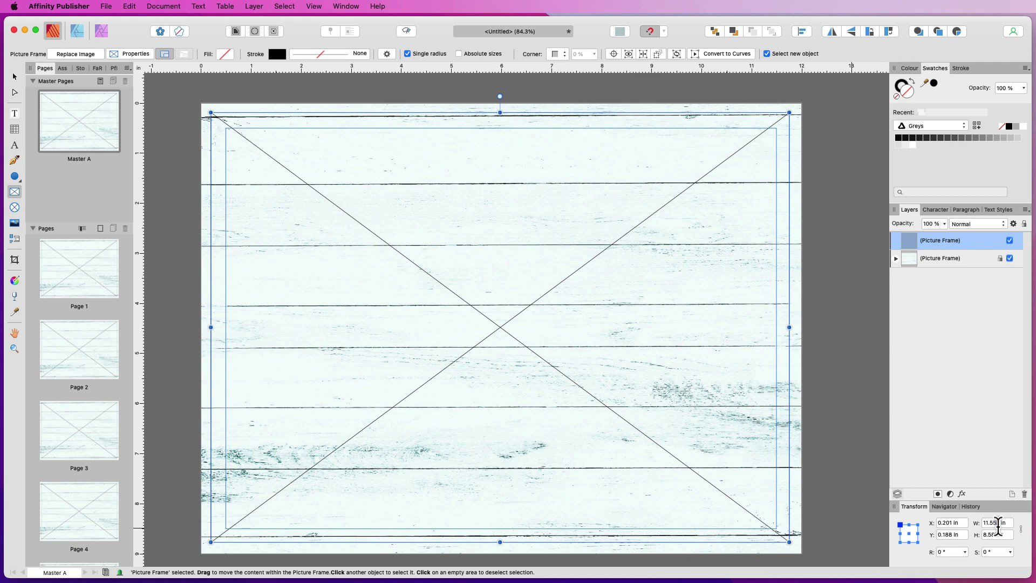
Set the second picture frame's size to 11.8 in wide by 8.8 in high
left_click_drag(999, 523, 993, 522)
type("8")
key("Tab")
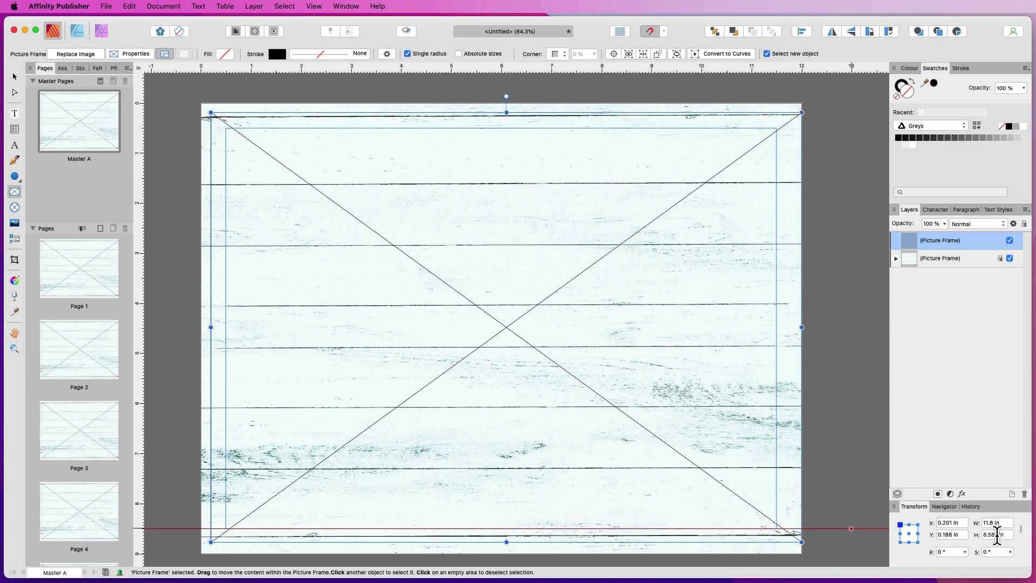
left_click_drag(999, 535, 991, 535)
type("8")
key("Tab")
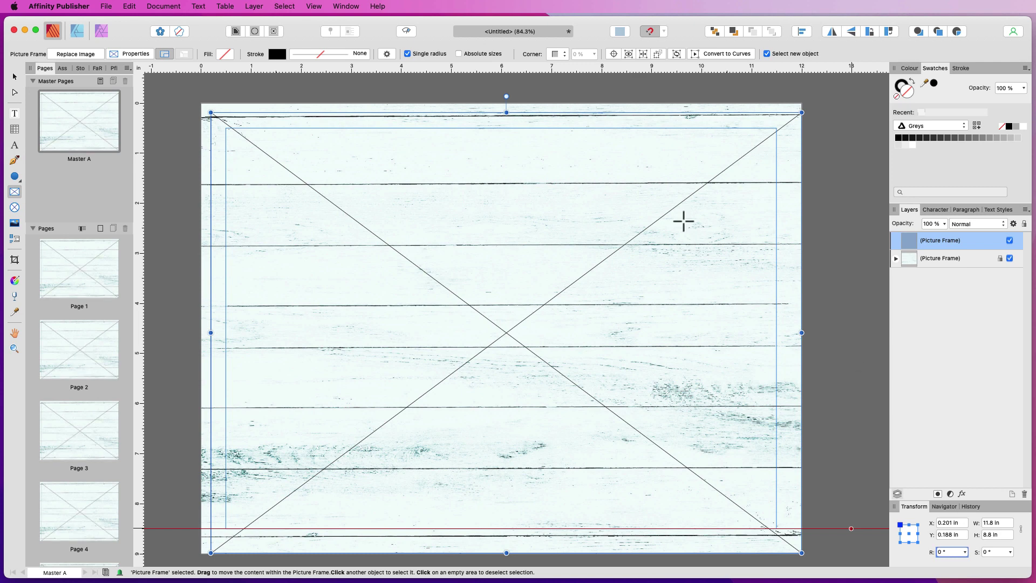
Position the second picture frame at X 0.125 in and Y 0.125 in
scroll(684, 221, "left", 2)
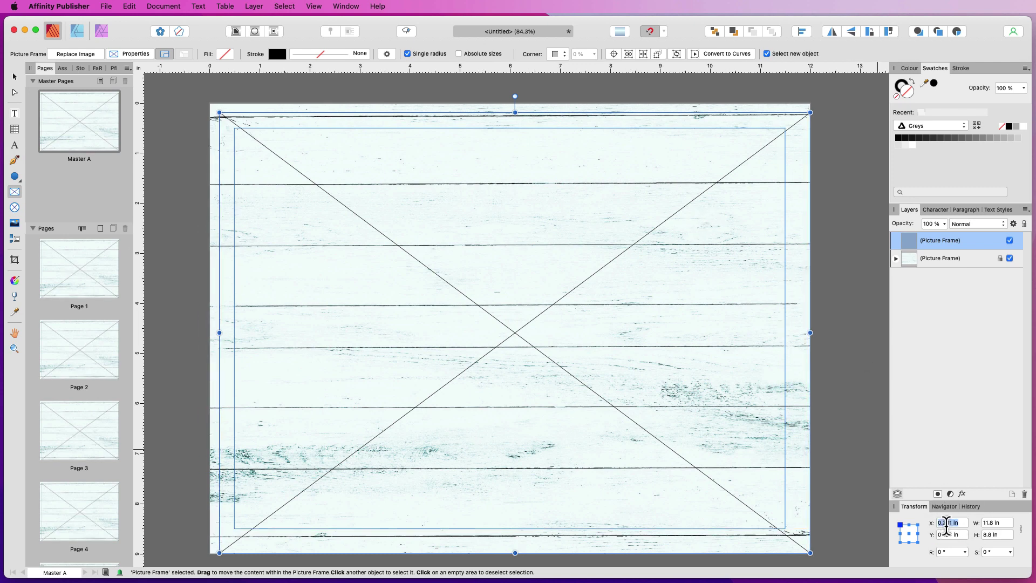
left_click_drag(953, 523, 942, 523)
type("125")
key("Tab")
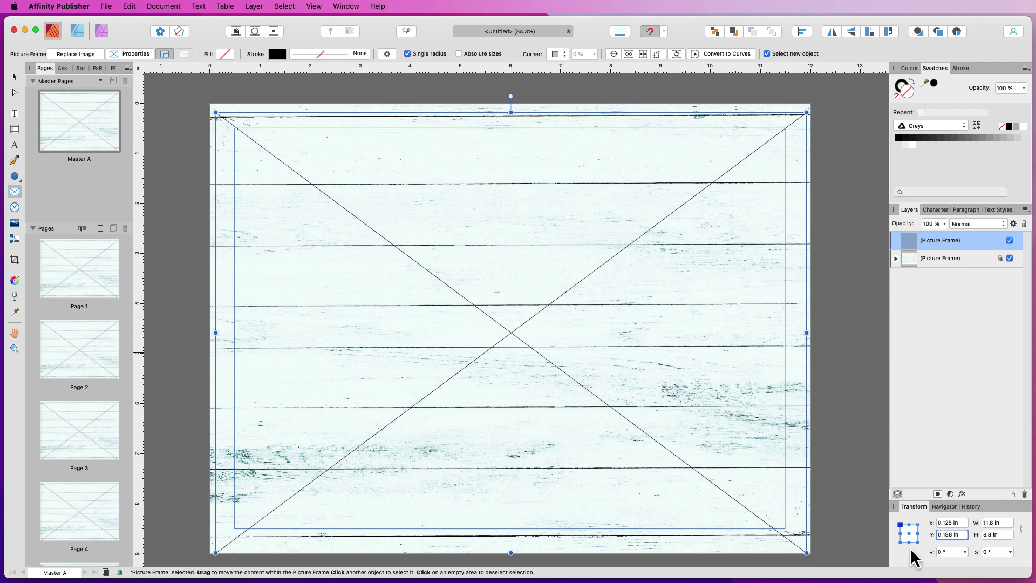
left_click(952, 536)
double_click(953, 537)
type("0.12")
type("5")
key("Tab")
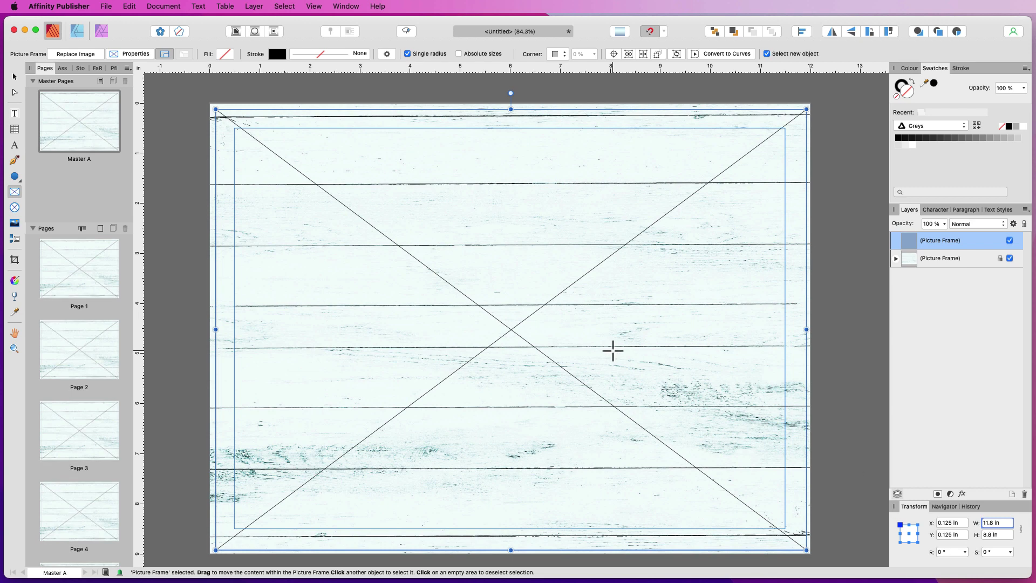
Give the inset picture frame rounded corners with a 3% radius
left_click(565, 54)
left_click(570, 67)
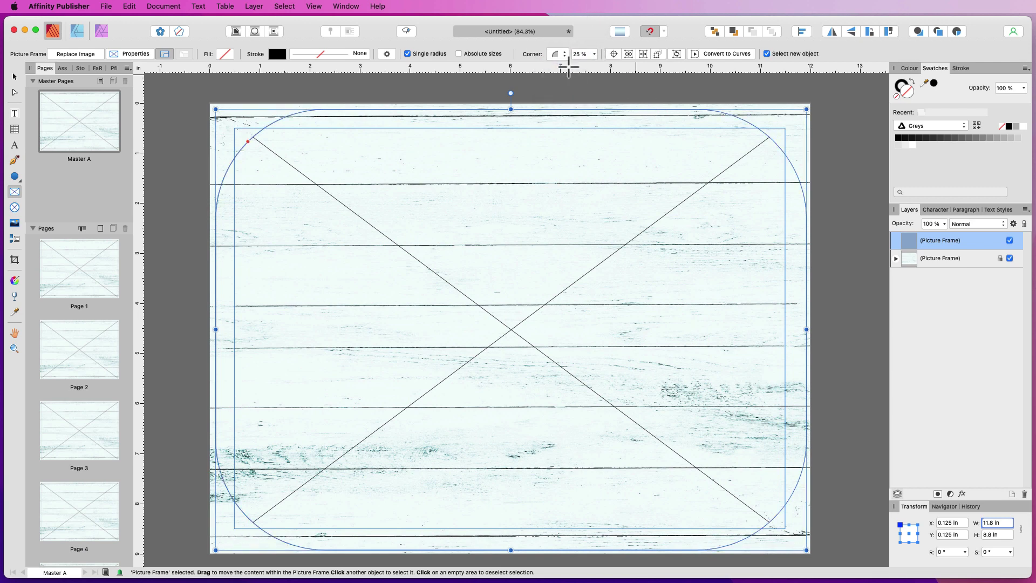
left_click(595, 54)
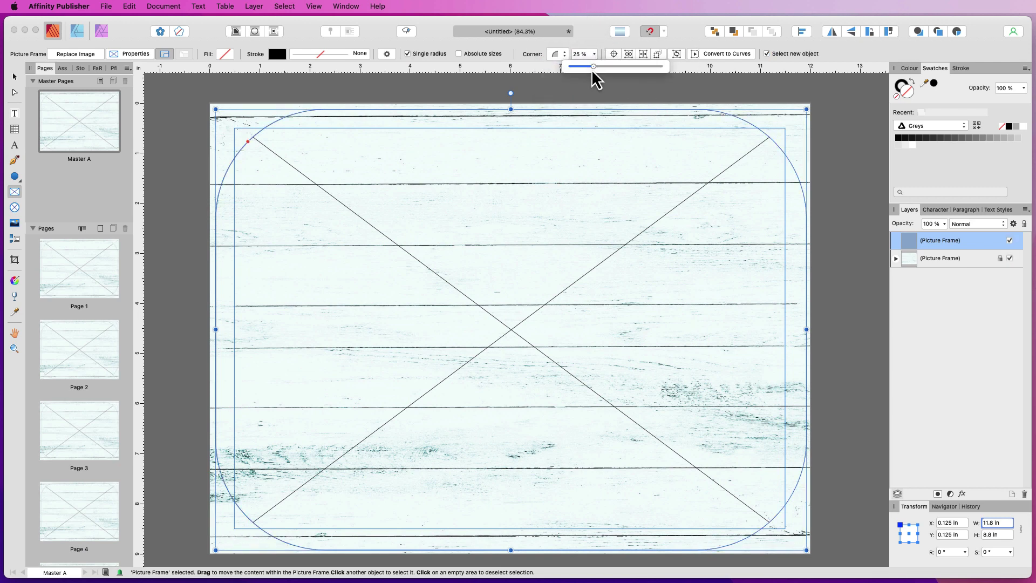
left_click_drag(581, 70, 575, 72)
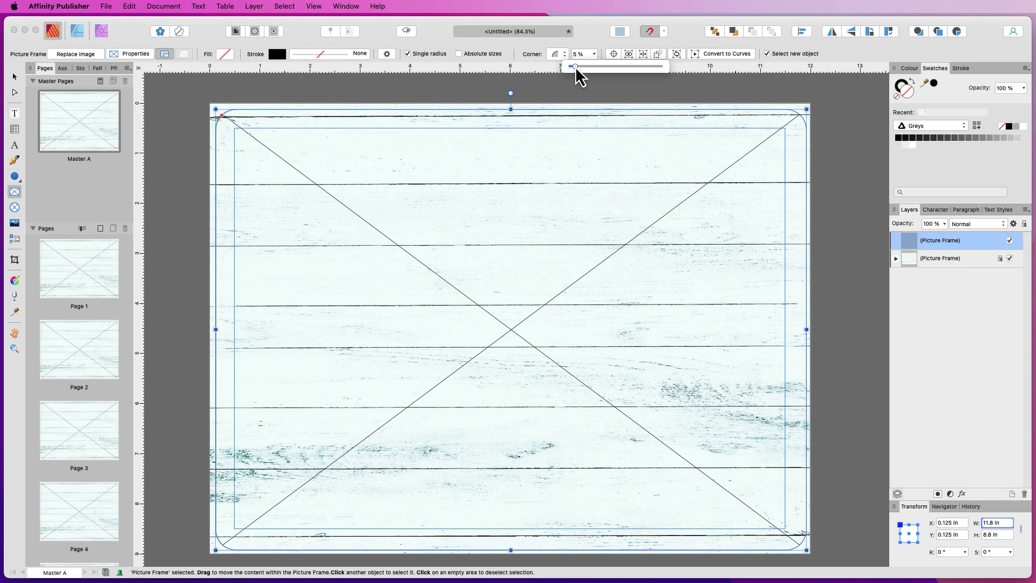
left_click_drag(574, 68, 573, 68)
Fill the rounded picture frame with the image 3.png from Finder, and lock the frame's layer
key("super+Tab")
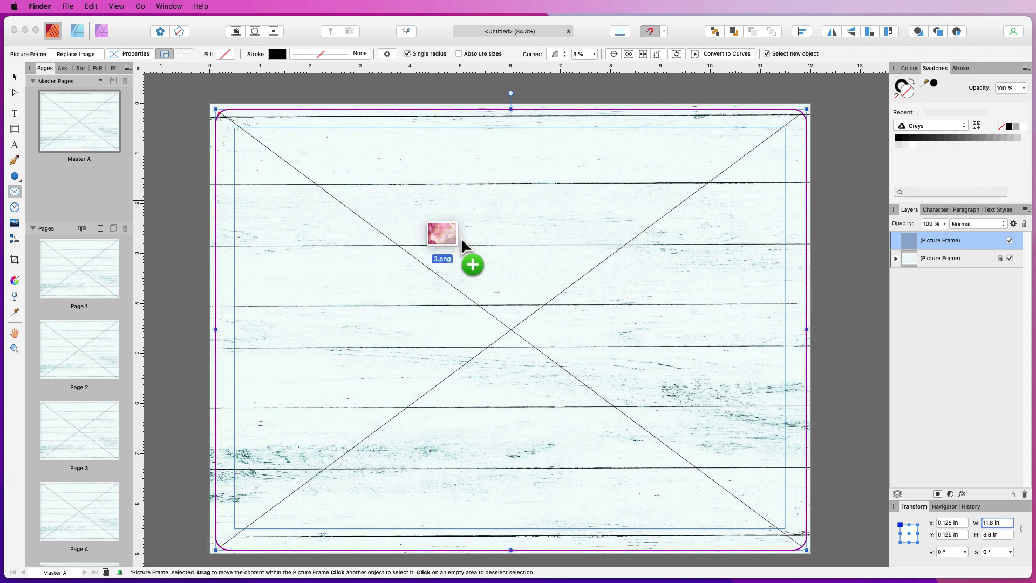
left_click_drag(461, 238, 429, 232)
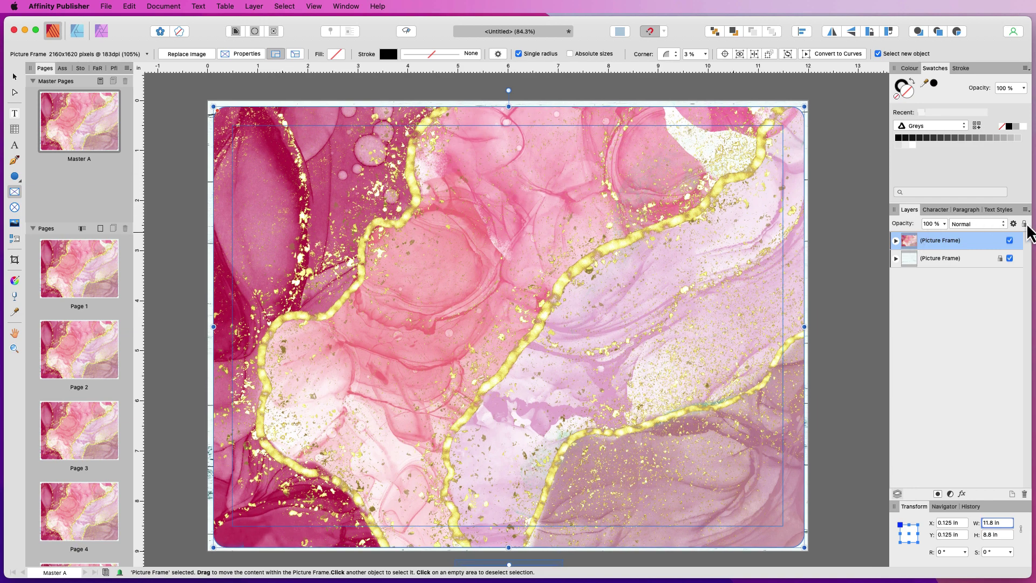
left_click(1025, 224)
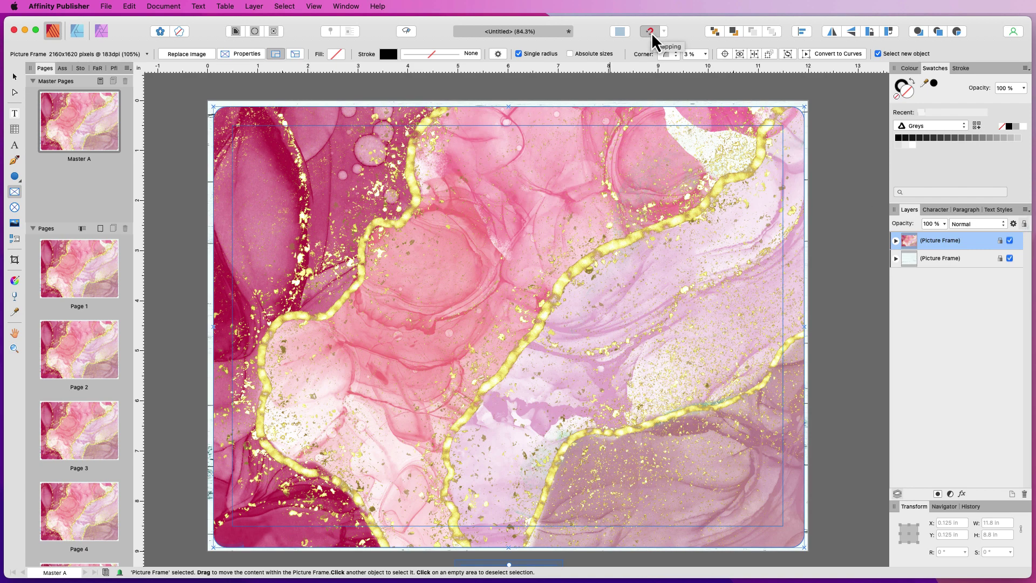
Draw a picture frame about 5.39 × 8 in along the left margins, and duplicate it against the right margin
mouse_move(408, 161)
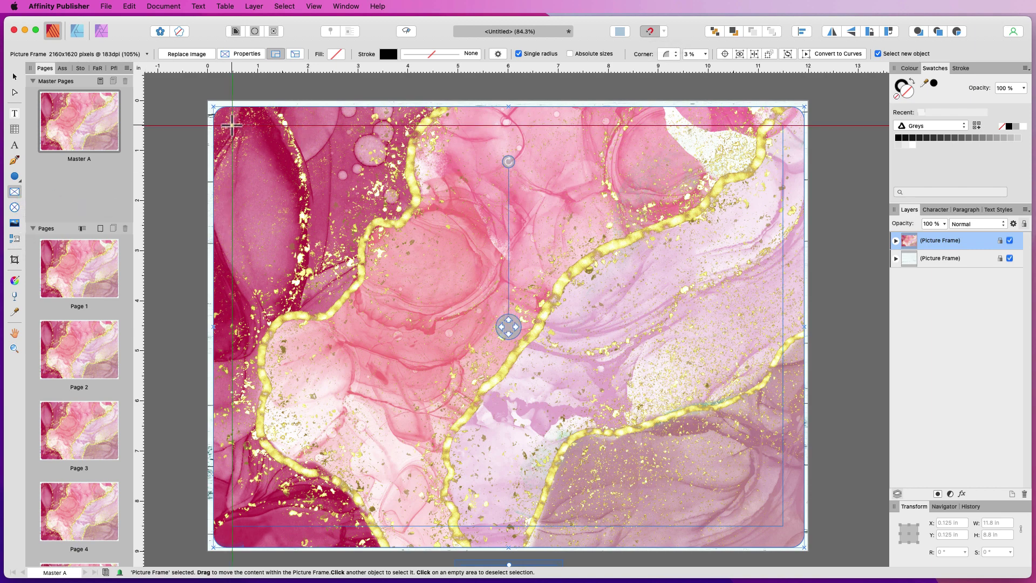
mouse_move(232, 126)
left_mouse_down()
mouse_move(469, 216)
mouse_move(502, 244)
mouse_move(503, 525)
left_mouse_up()
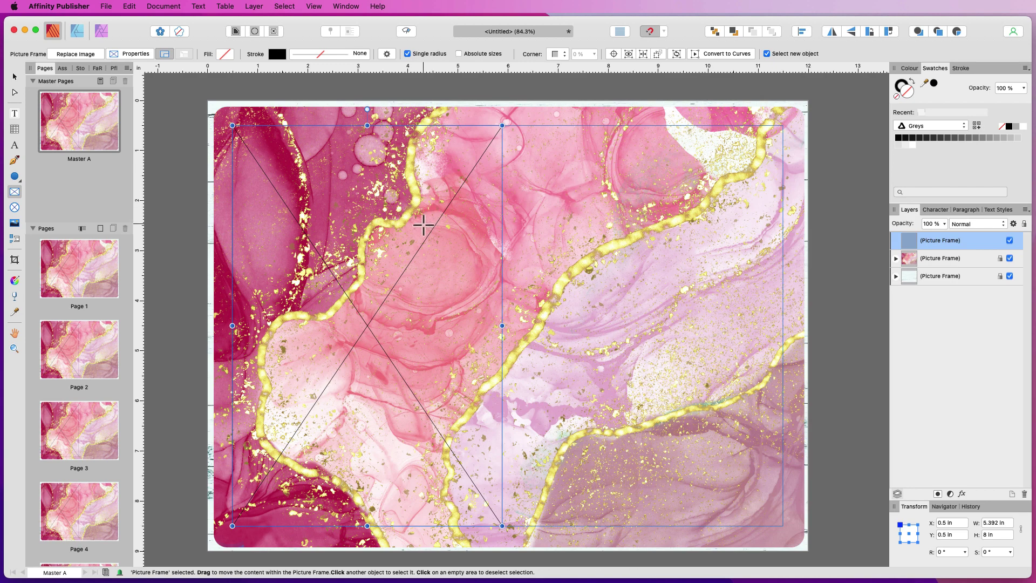
left_click(14, 77)
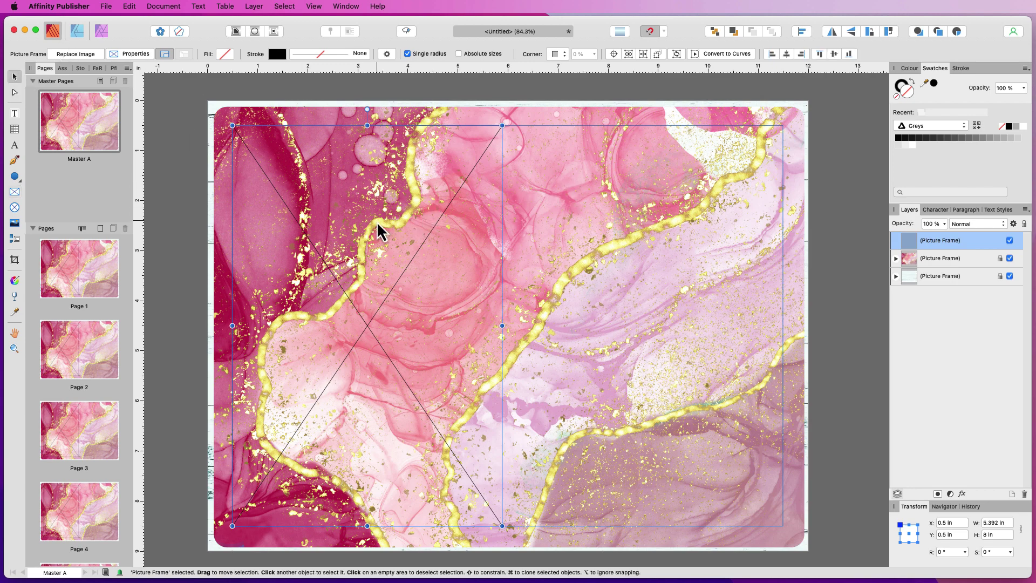
left_click_drag(377, 222, 654, 222)
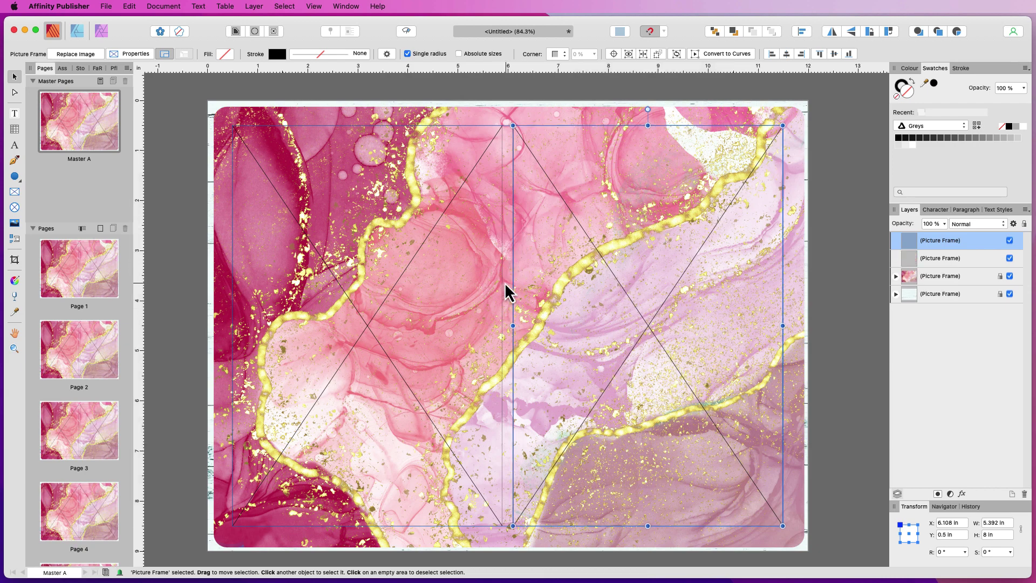
Widen both half-page picture frames to 5.5 in so that their inner edges meet at the page centre
left_click(485, 274)
left_click_drag(502, 325, 506, 326)
left_click(545, 335)
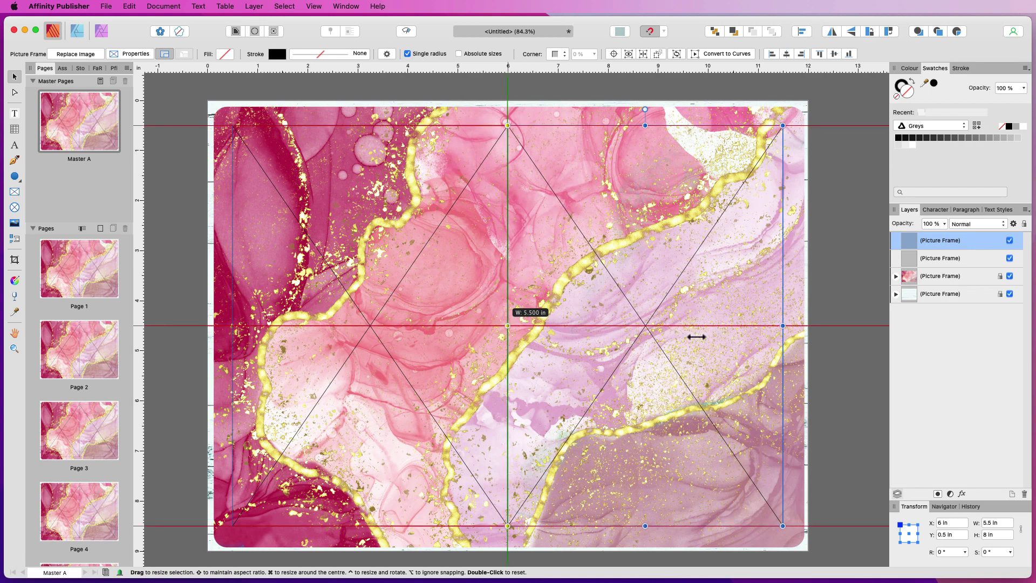
left_click(826, 335)
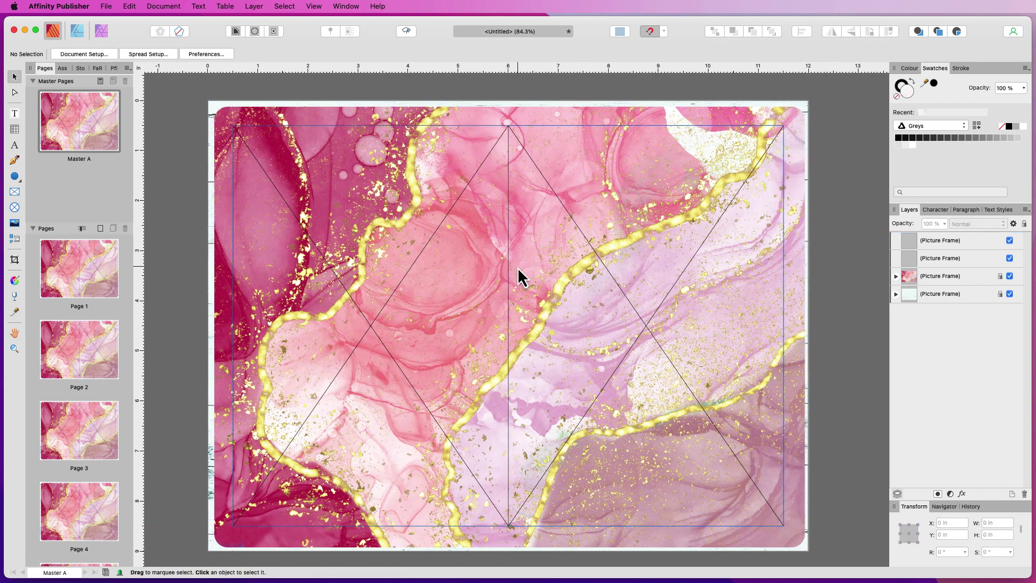
Draw a rectangle about 5.61 × 8.31 in over the left-hand picture frame and nest it inside that frame
scroll(517, 267, "left", 1)
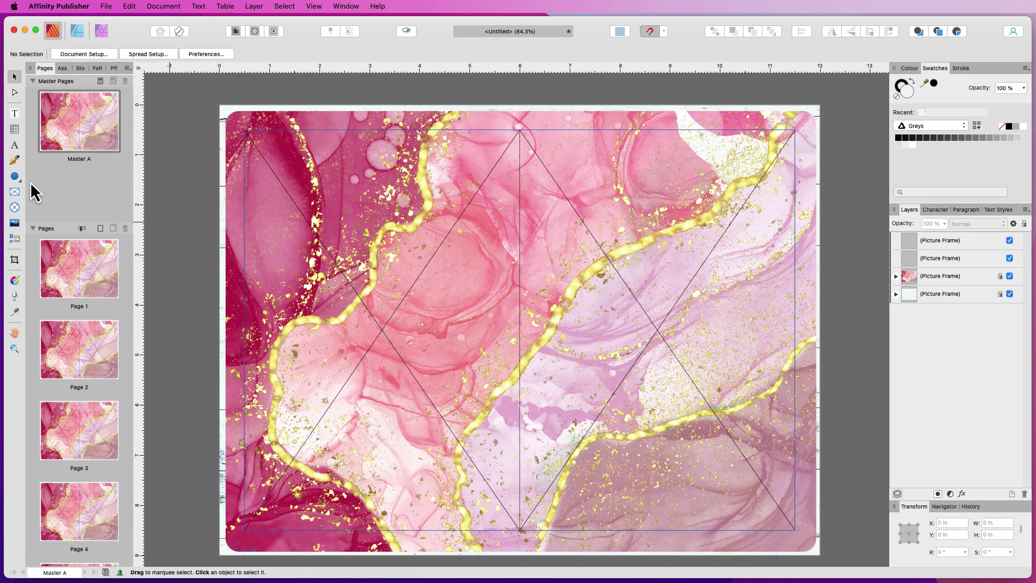
left_click(18, 182)
left_click(67, 180)
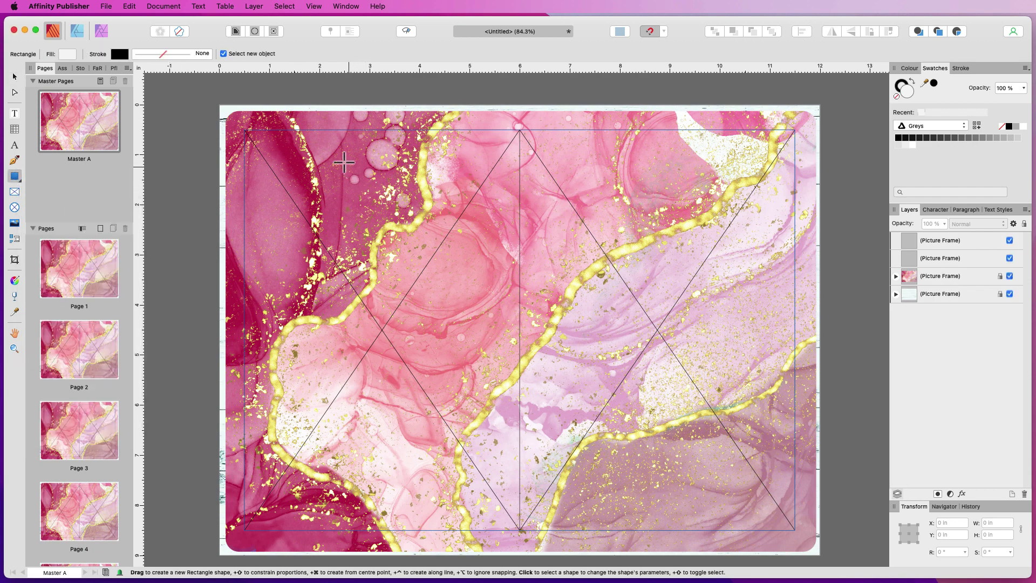
left_click_drag(239, 120, 519, 536)
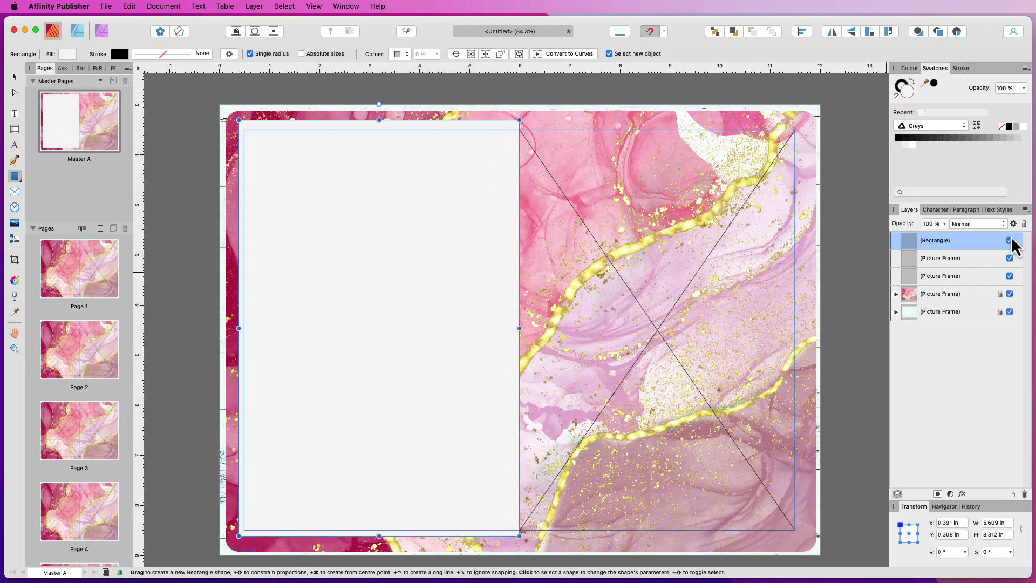
left_click_drag(945, 240, 960, 276)
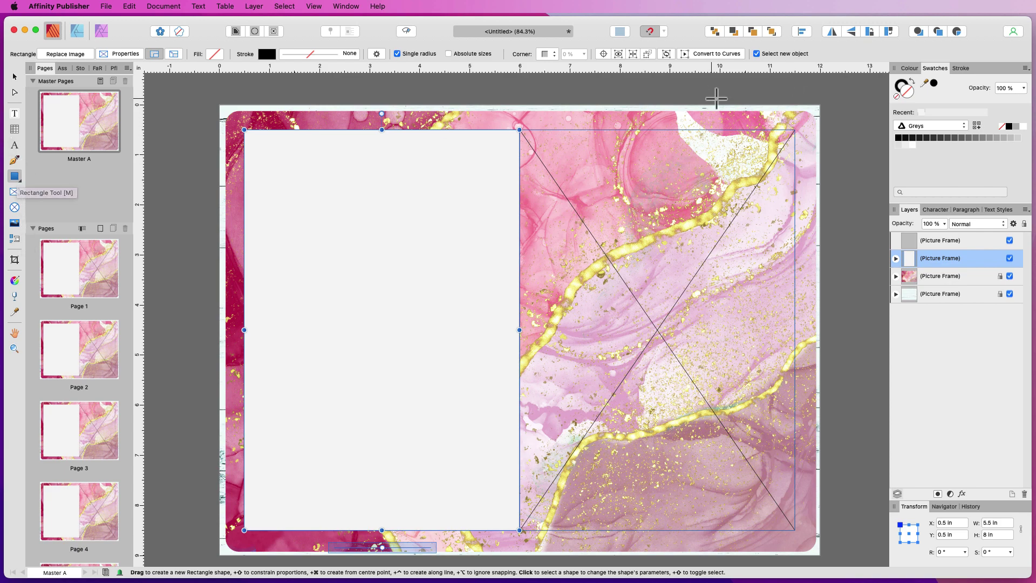
Draw a rectangle over the right-hand picture frame, extend it to about 5.96 × 8.51 in, and nest it inside that frame
left_click_drag(521, 118, 587, 111)
key("super+z")
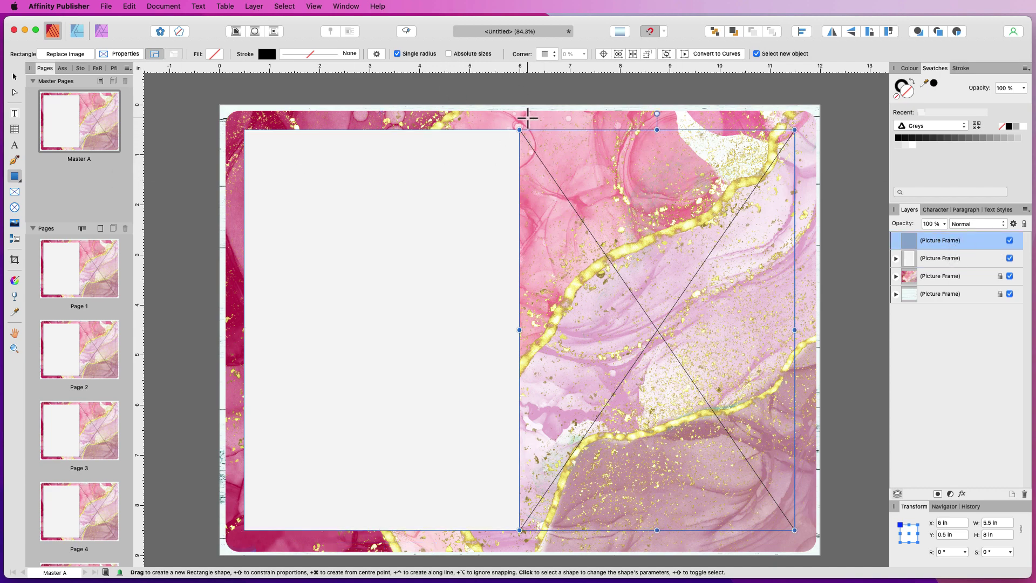
left_click_drag(527, 119, 804, 545)
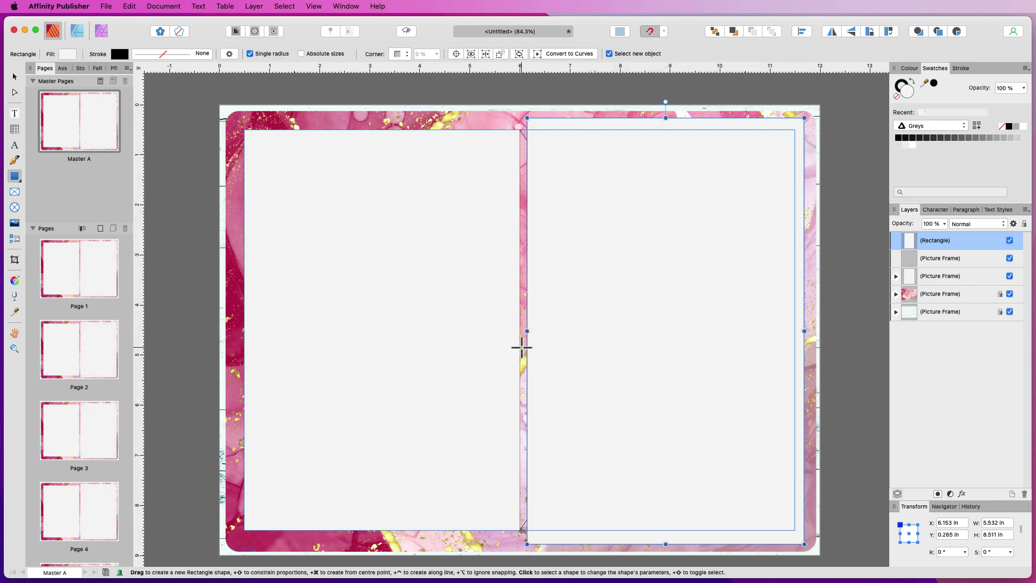
left_click_drag(526, 334, 506, 338)
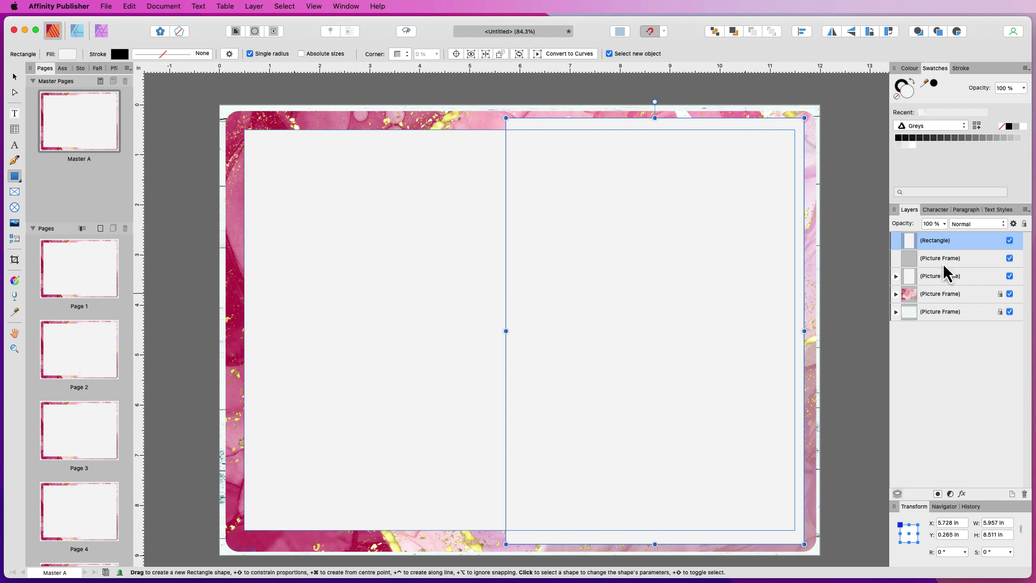
mouse_move(966, 261)
left_mouse_down()
mouse_move(980, 270)
mouse_move(976, 261)
left_mouse_up()
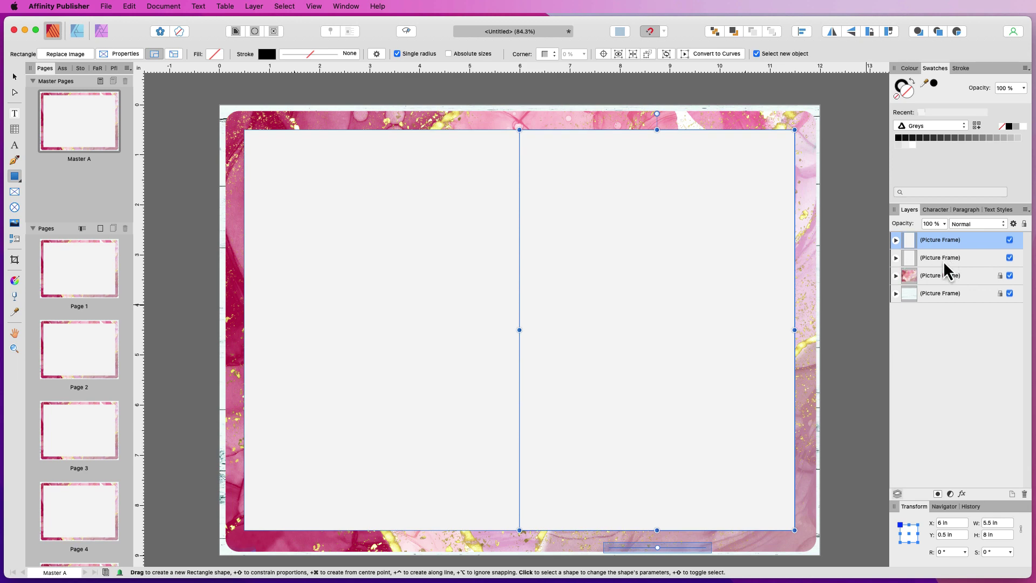
Open the layer effects of the left-hand page frame and enable Outer Shadow
left_click(918, 258)
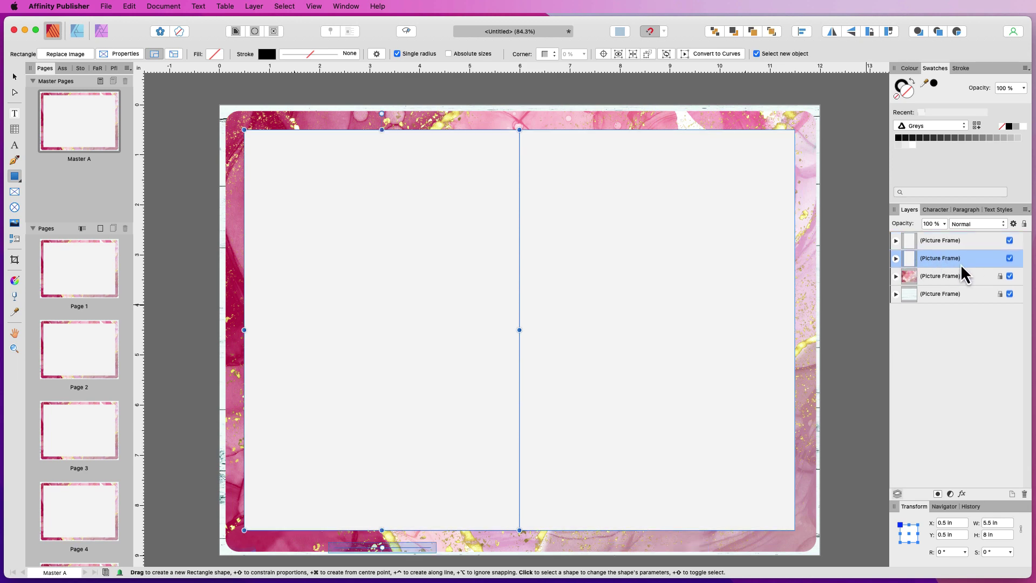
left_click(964, 494)
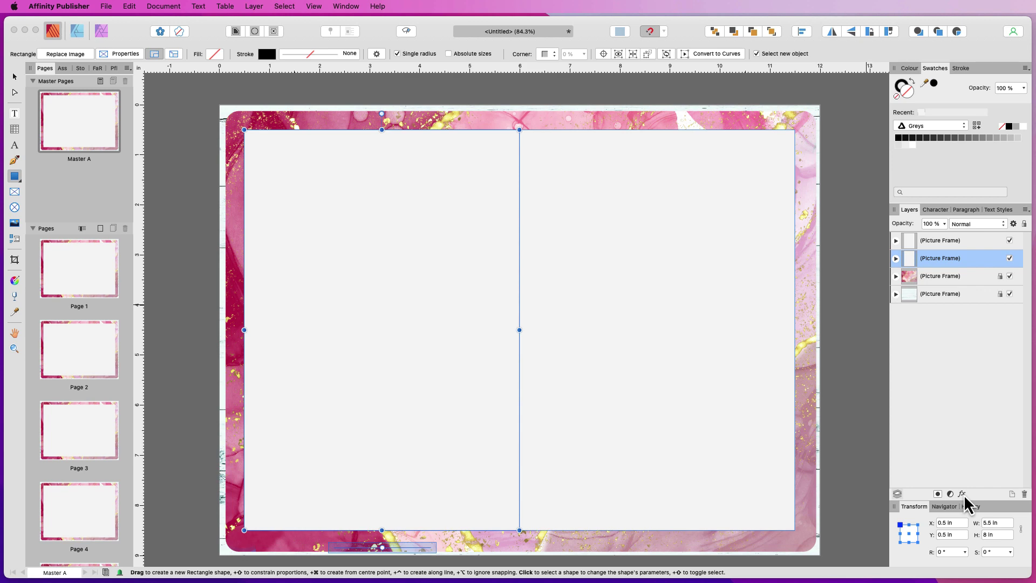
left_click_drag(613, 573, 741, 127)
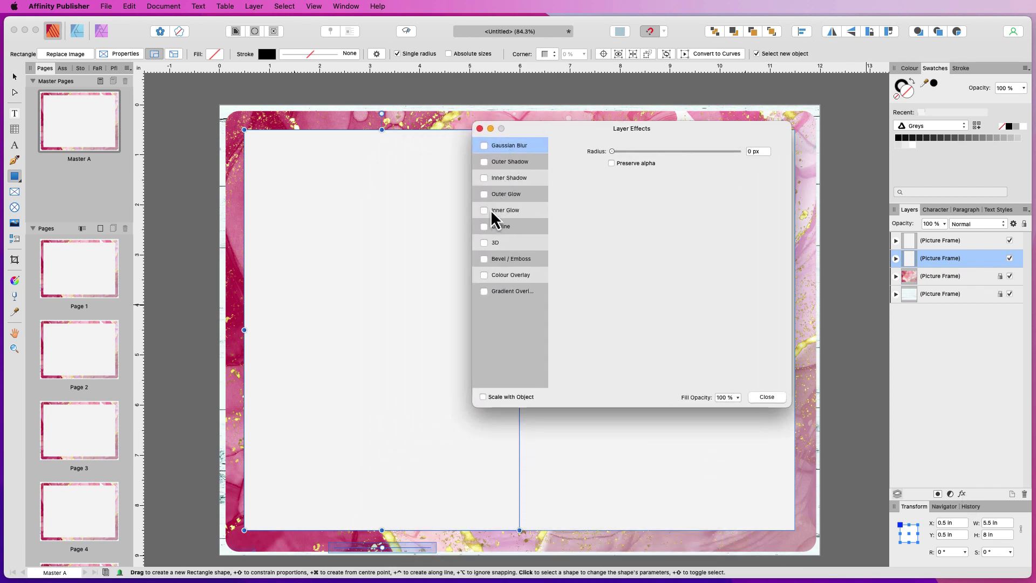
left_click(511, 165)
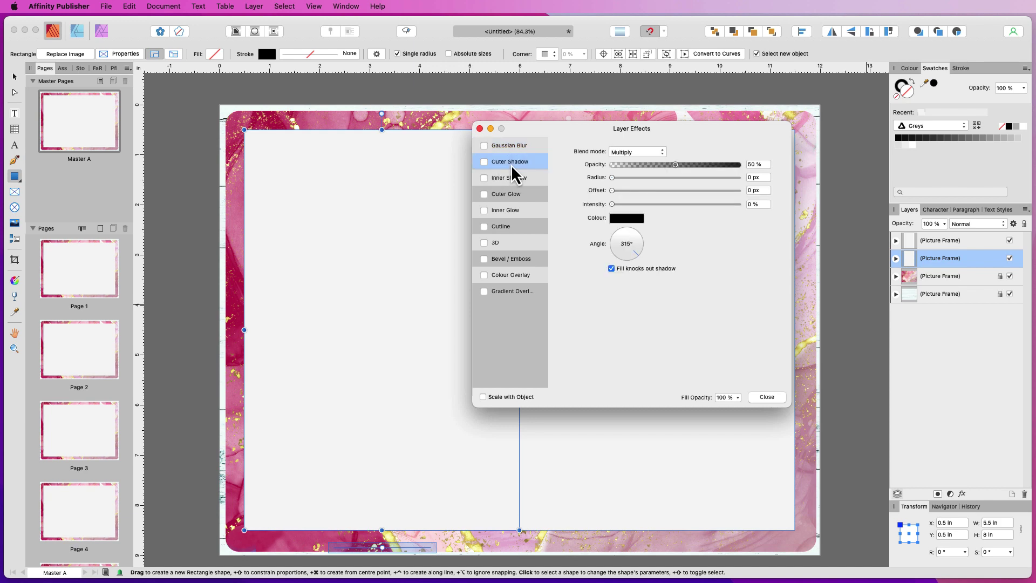
left_click(483, 163)
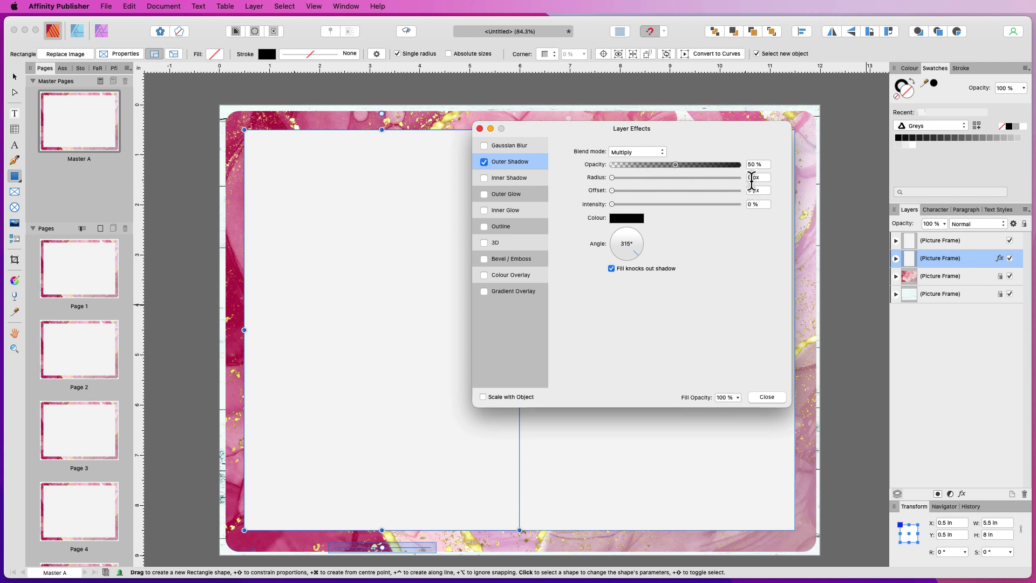
Set the outer shadow's radius to 28 px, offset to 19 px and intensity to 38%
type("28")
key("Return")
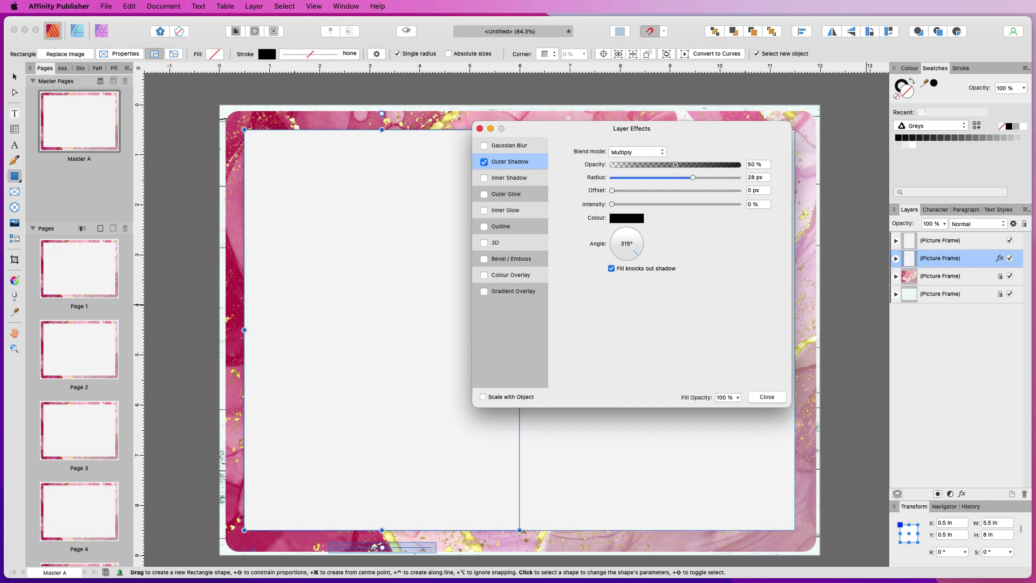
left_click(752, 191)
type("19")
key("Return")
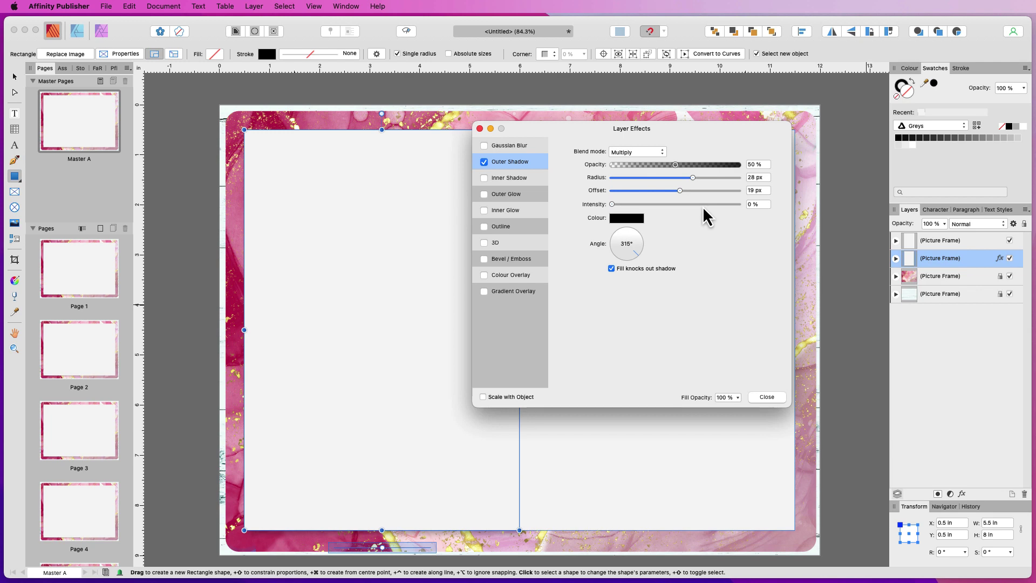
double_click(754, 205)
type("38")
key("Return")
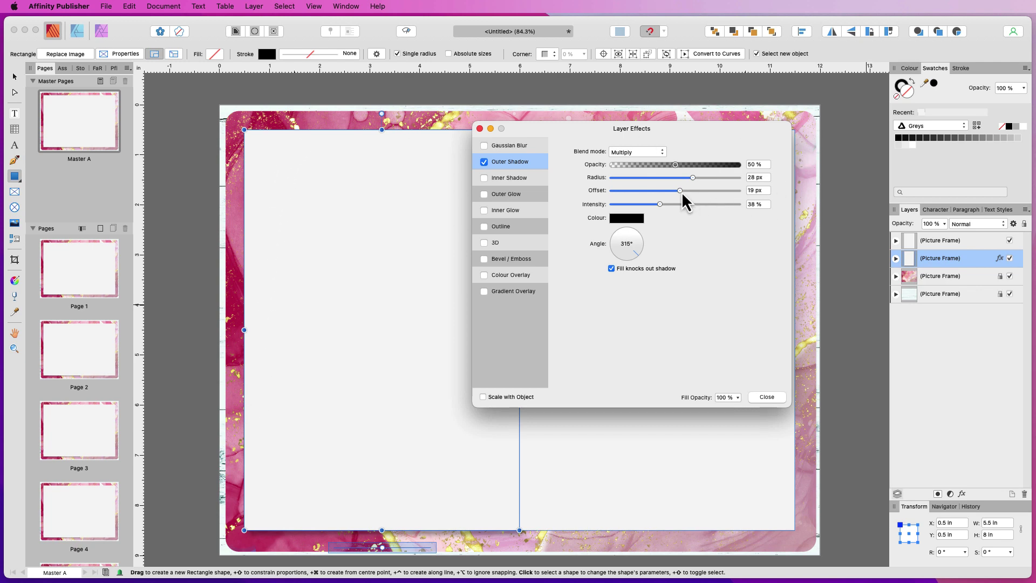
Try a smaller offset for the outer shadow, and set the offset to 20 px
mouse_move(682, 193)
left_mouse_down()
mouse_move(755, 195)
mouse_move(654, 194)
mouse_move(669, 191)
left_mouse_up()
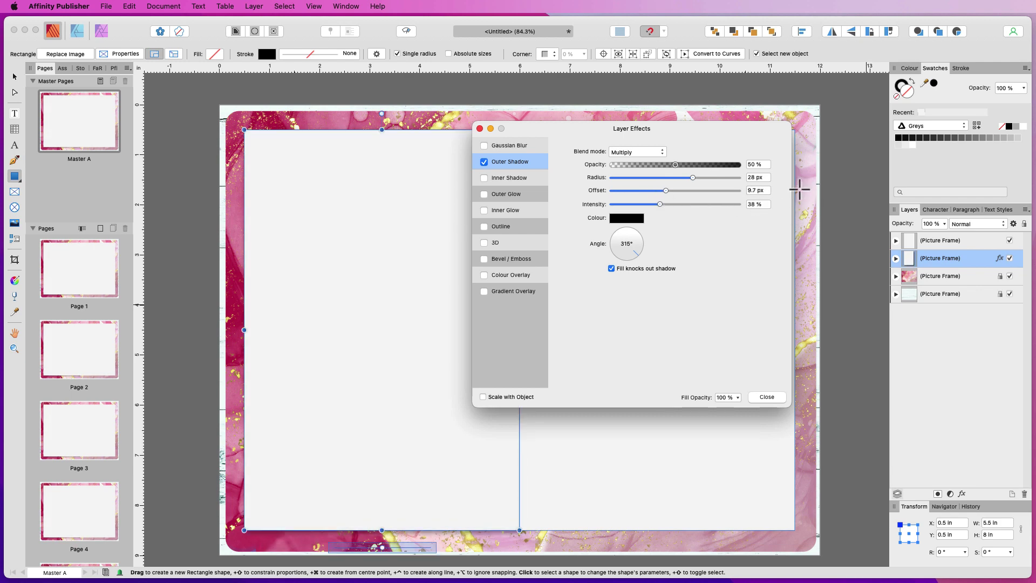
left_click(758, 191)
type("20")
key("Return")
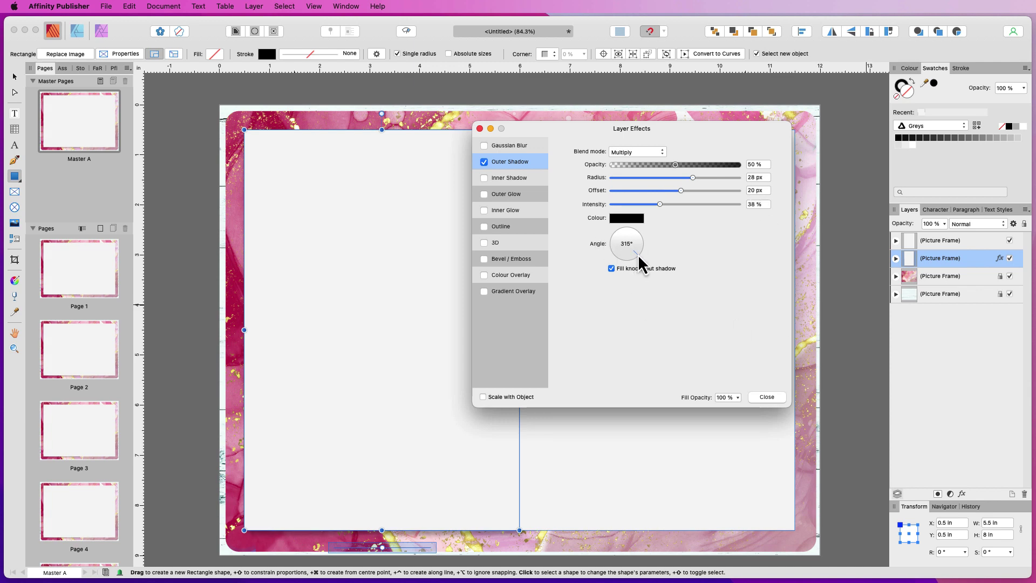
Set the left-hand frame's outer shadow angle to 180°, try an intensity of 100%, and return the intensity to 38%
left_click_drag(638, 254, 593, 248)
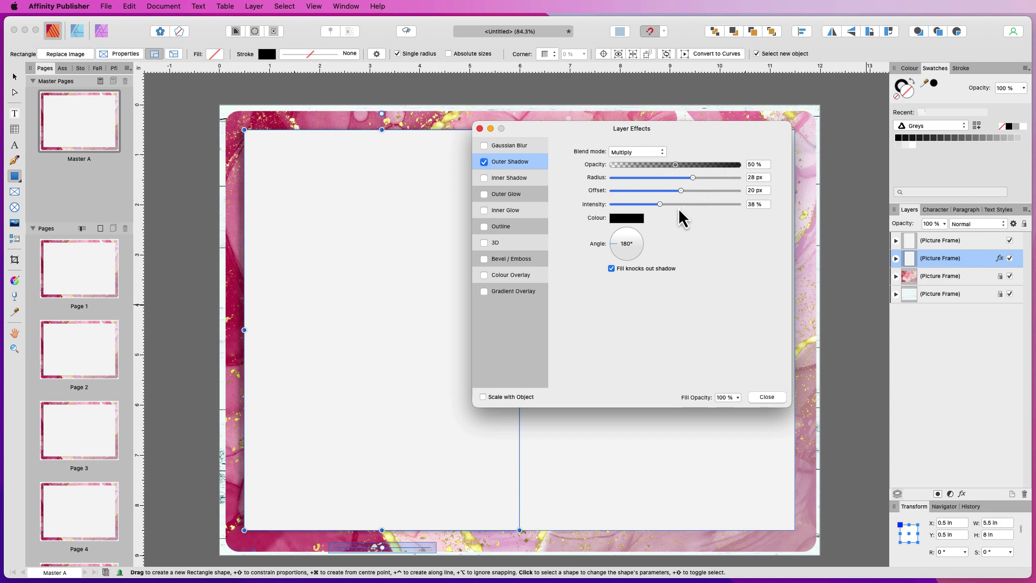
left_click_drag(661, 205, 762, 207)
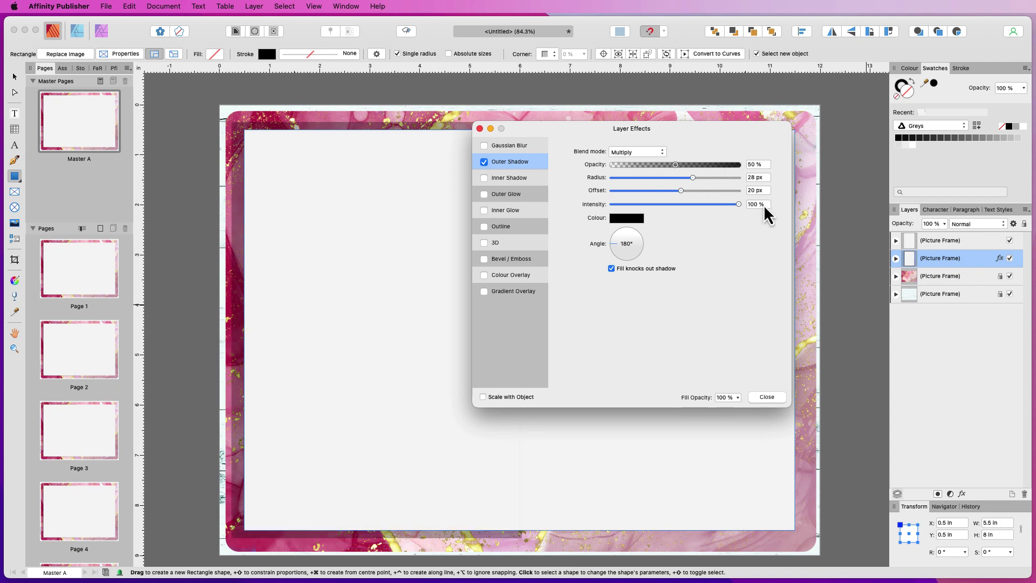
left_click_drag(738, 206, 674, 205)
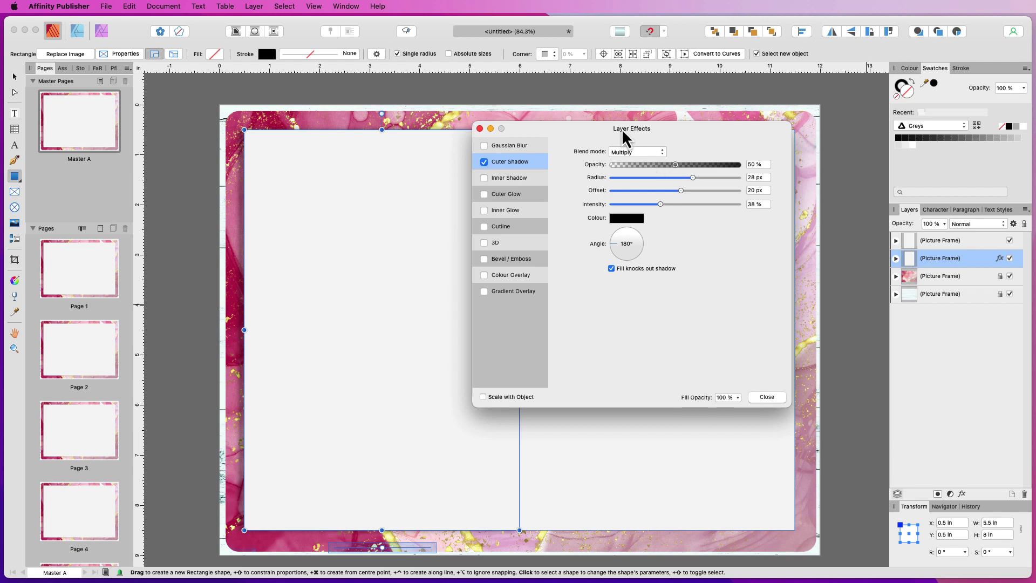
left_click_drag(622, 129, 748, 263)
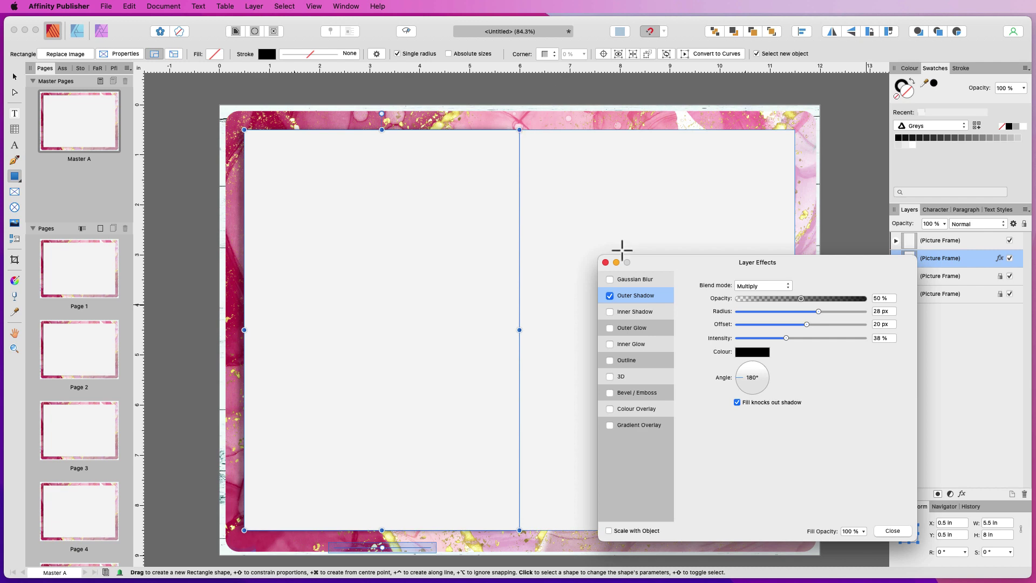
Enable Inner Shadow on the left-hand page frame with an angle of 0° and a radius of 0.8 px
left_click_drag(682, 269, 676, 118)
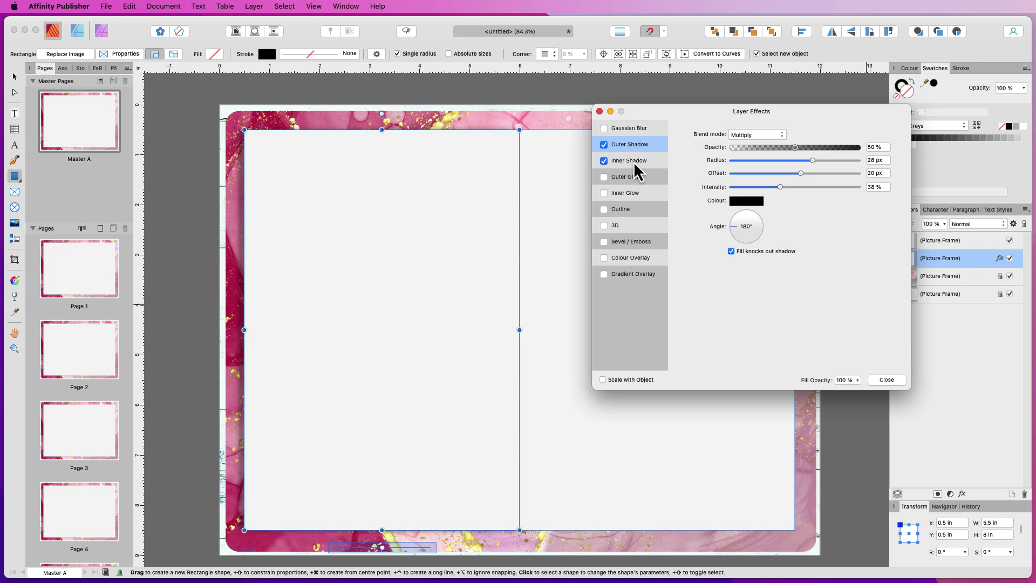
left_click(634, 161)
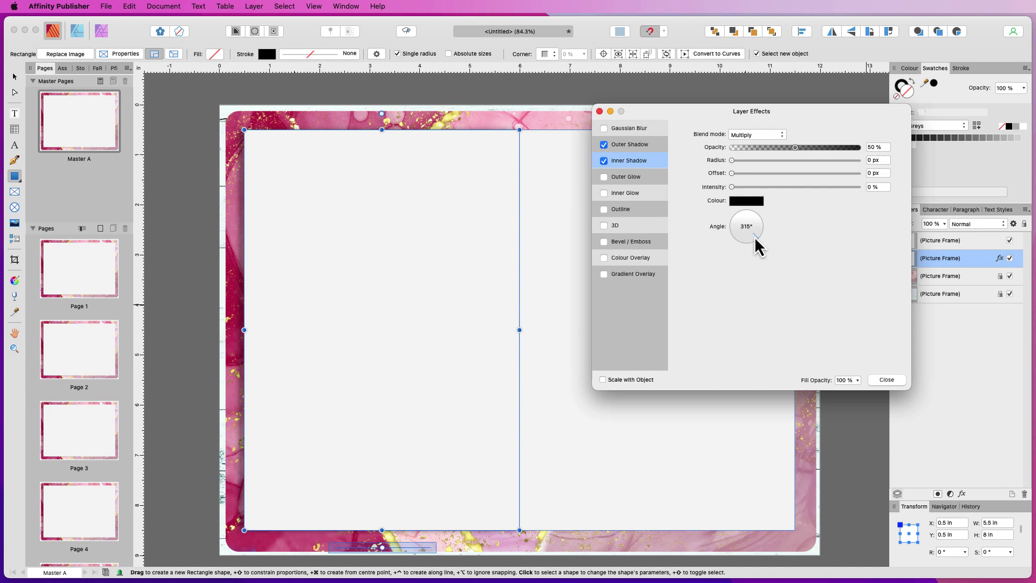
left_click_drag(757, 238, 765, 229)
left_click(873, 161)
double_click(872, 164)
type("0.8")
key("Return")
Set the left-hand frame's inner shadow offset to 3.4 px and intensity to 36%, then close the layer effects and deselect the frame
double_click(873, 173)
double_click(872, 174)
type("3.4")
key("Return")
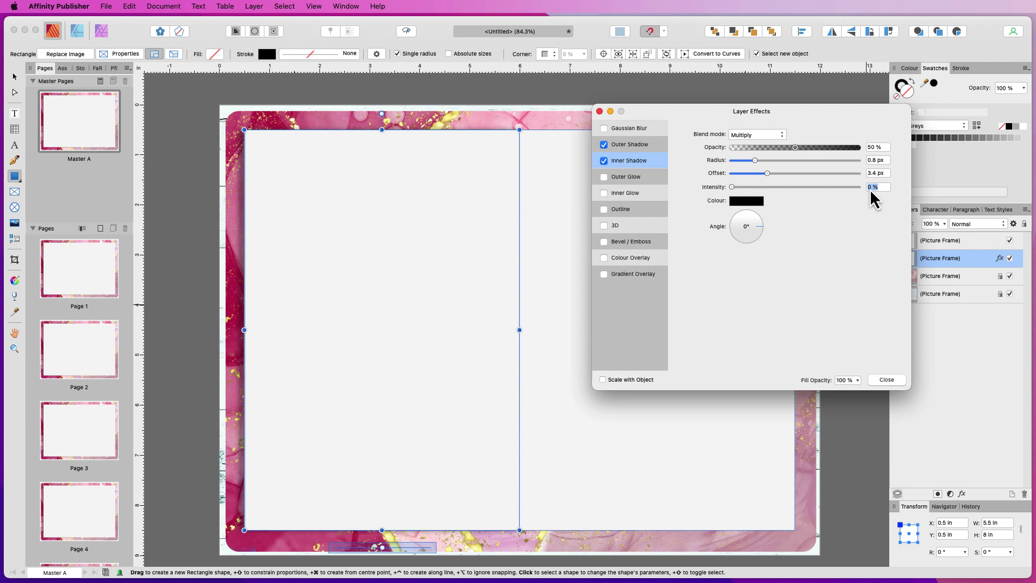
type("36")
key("Return")
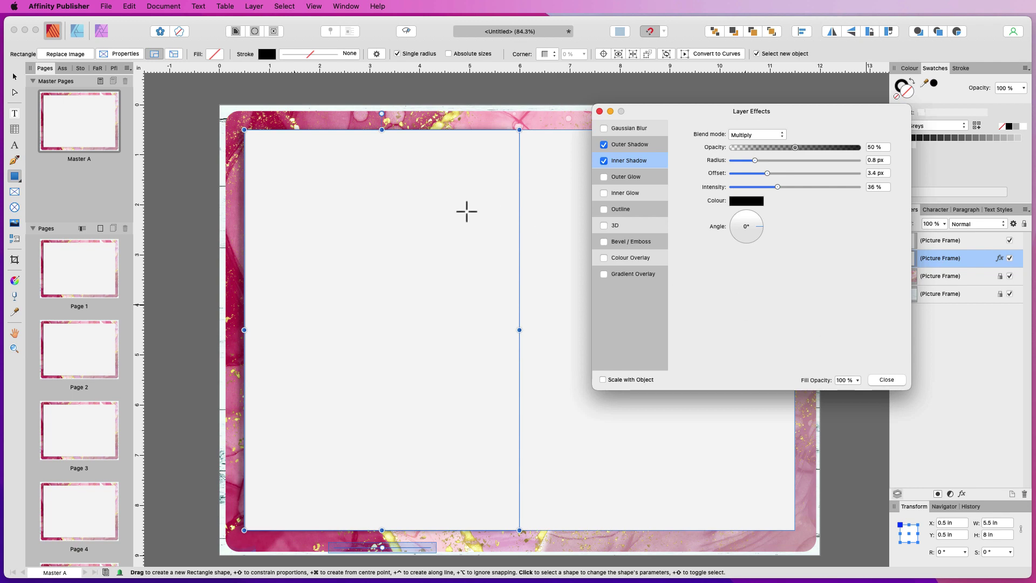
left_click(886, 380)
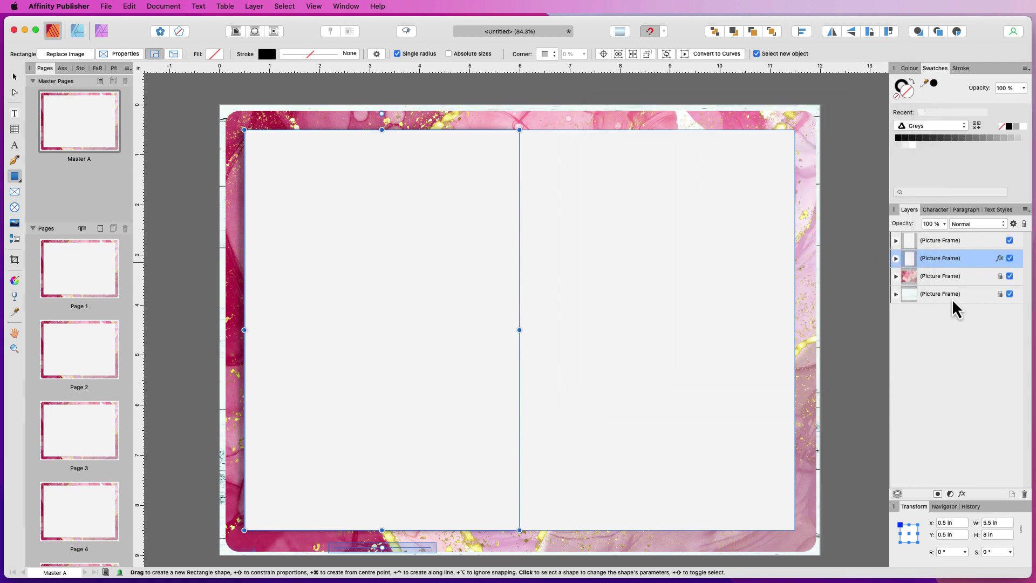
left_click(975, 346)
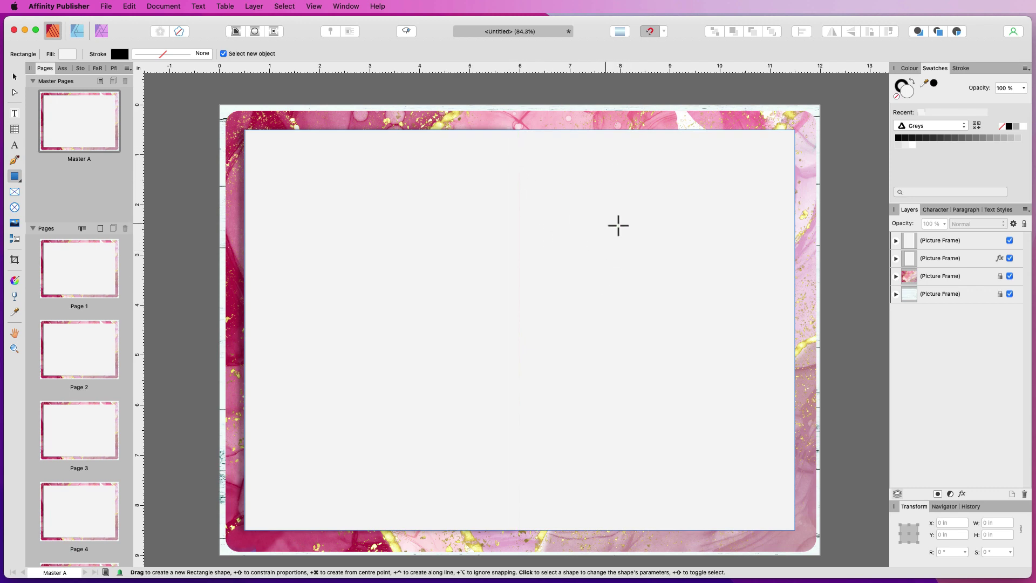
Open the layer effects of the right-hand page frame and enable Outer Shadow with a radius of 28 px
left_click(949, 241)
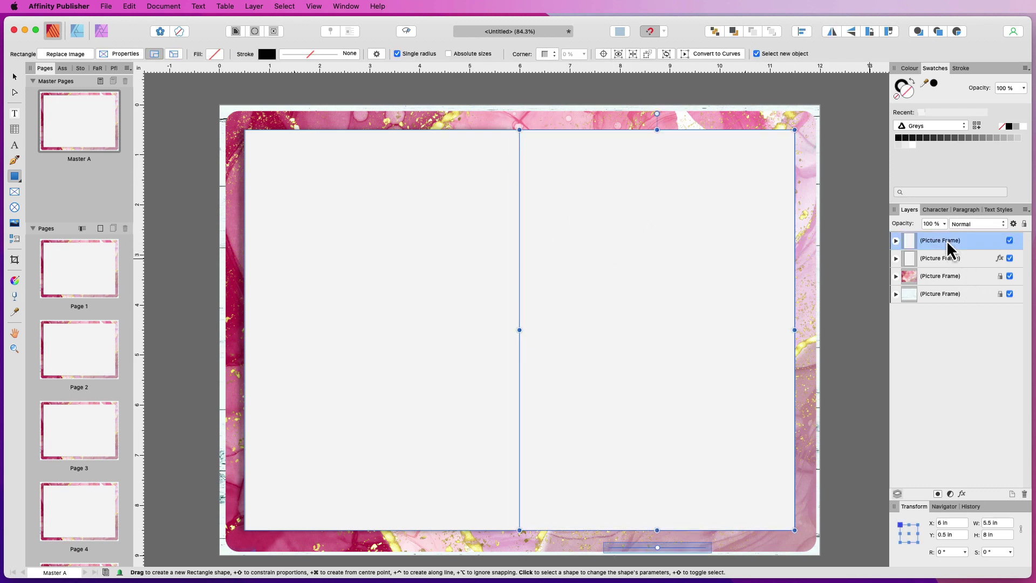
left_click(962, 494)
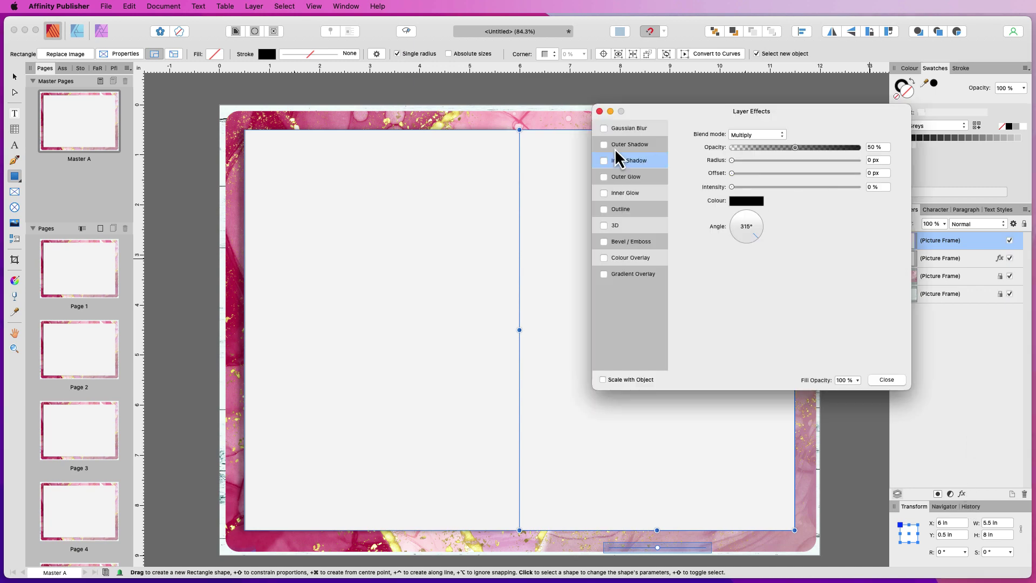
left_click(633, 145)
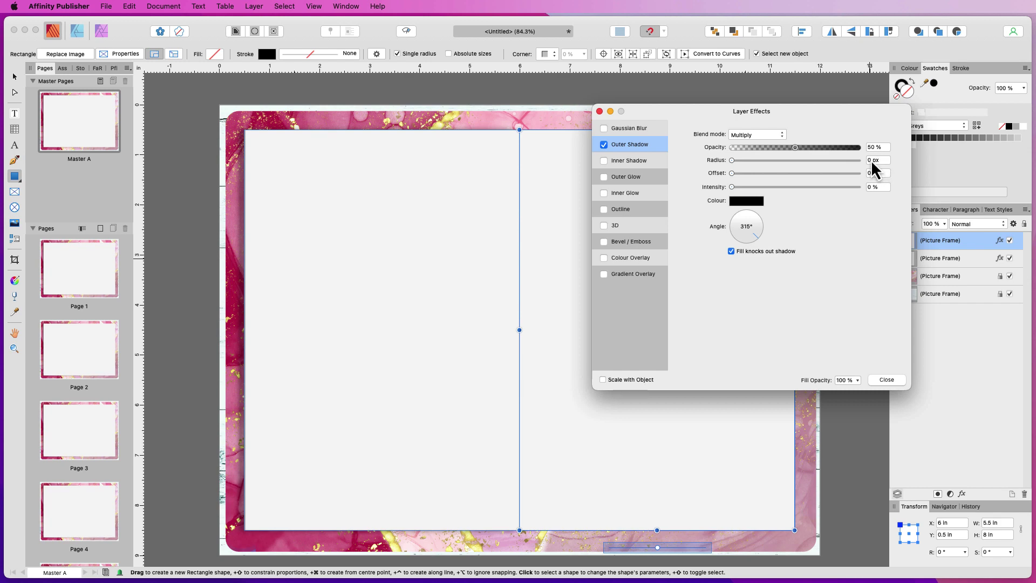
left_click_drag(872, 160, 856, 160)
type("28")
key("Return")
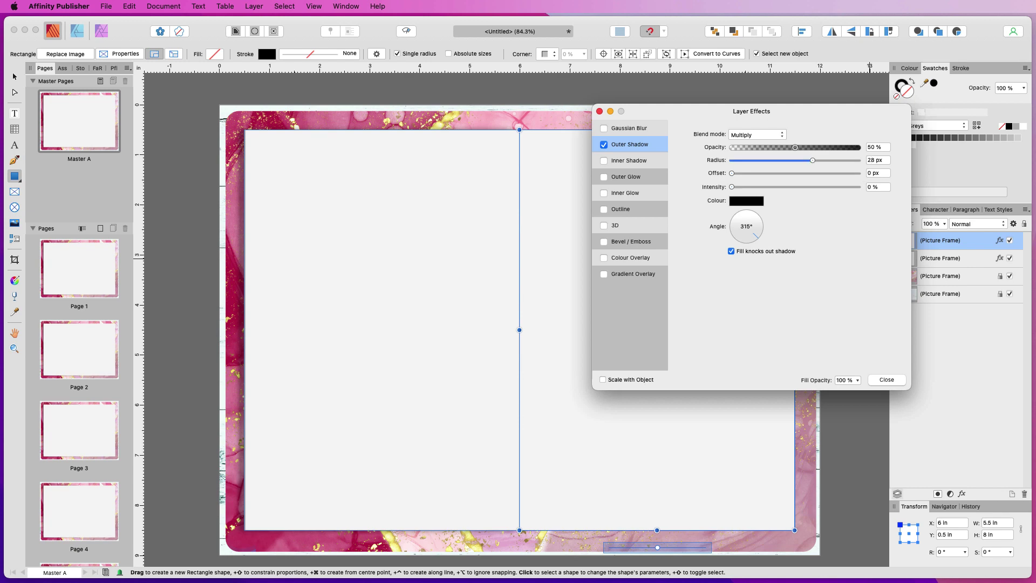
Set the right-hand frame's outer shadow offset to 19 px, intensity to 38% and angle to 0°
double_click(870, 173)
type("18")
key("BackSpace")
type("9")
key("Return")
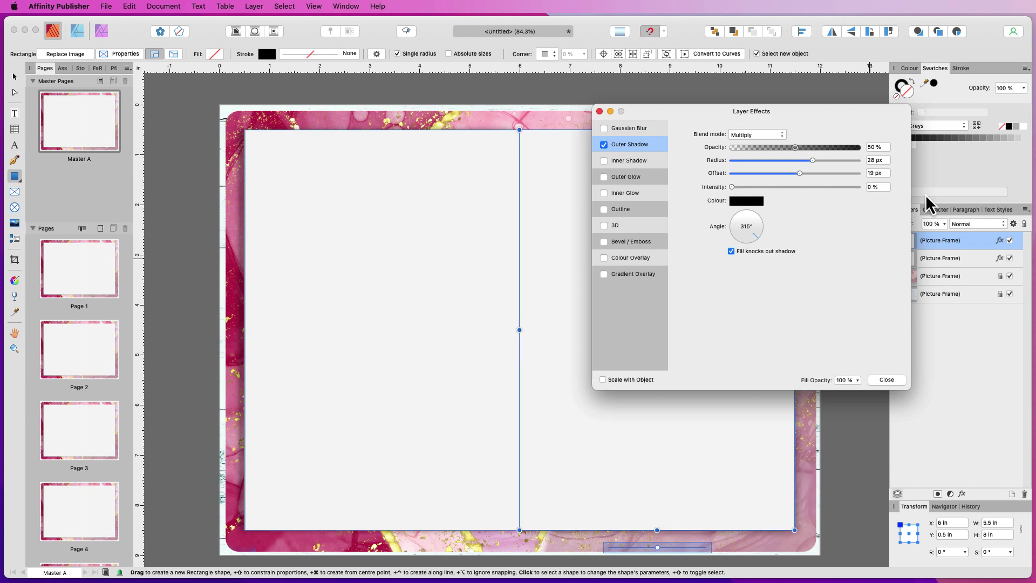
left_click(871, 187)
type("38")
key("Return")
left_click_drag(756, 238, 772, 230)
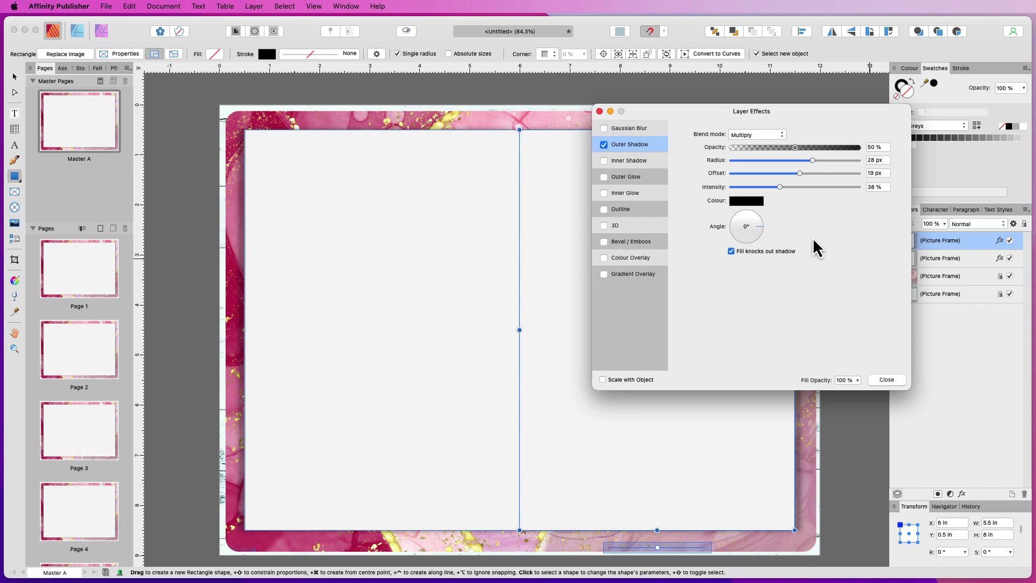
left_click_drag(834, 111, 480, 108)
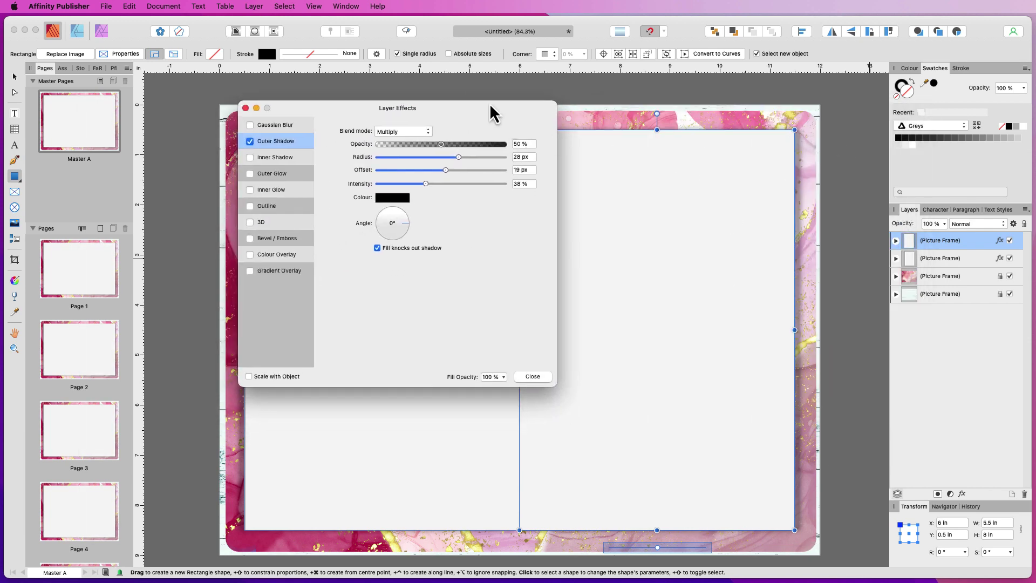
Enable Inner Shadow on the right-hand page frame with an angle of 180° and a radius of 0.8 px
left_click_drag(490, 108, 759, 116)
left_click(551, 168)
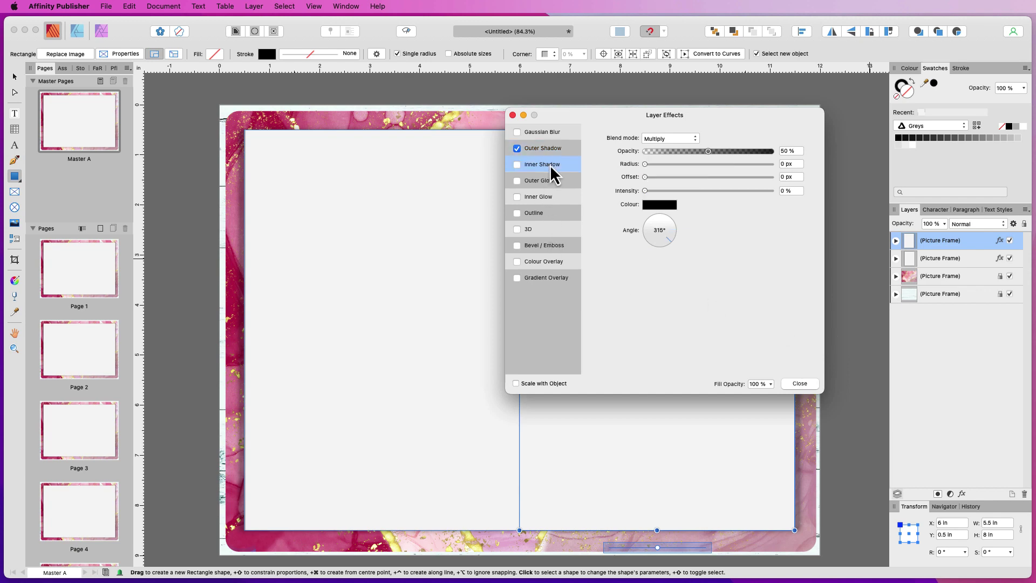
left_click(516, 165)
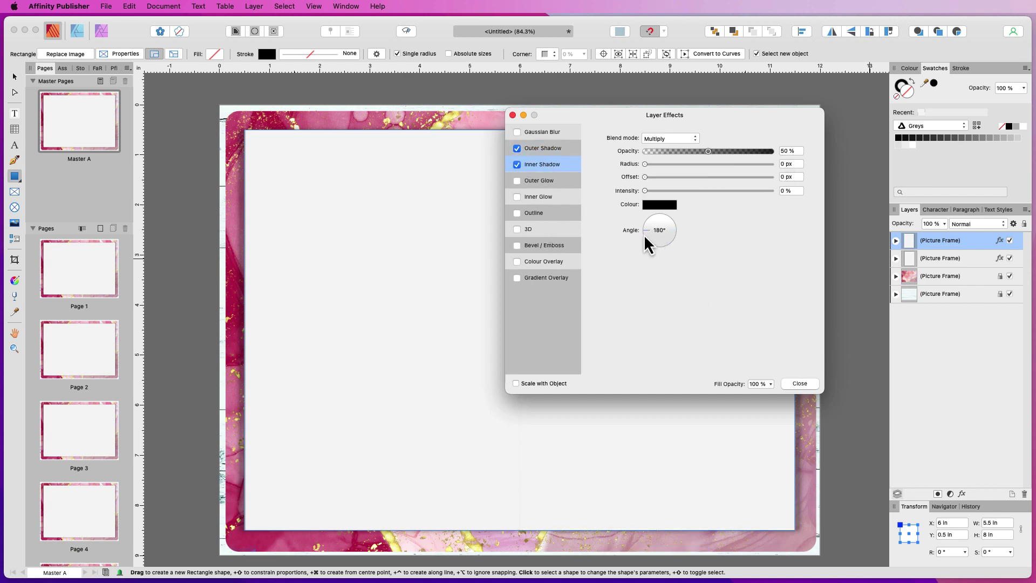
left_click(784, 165)
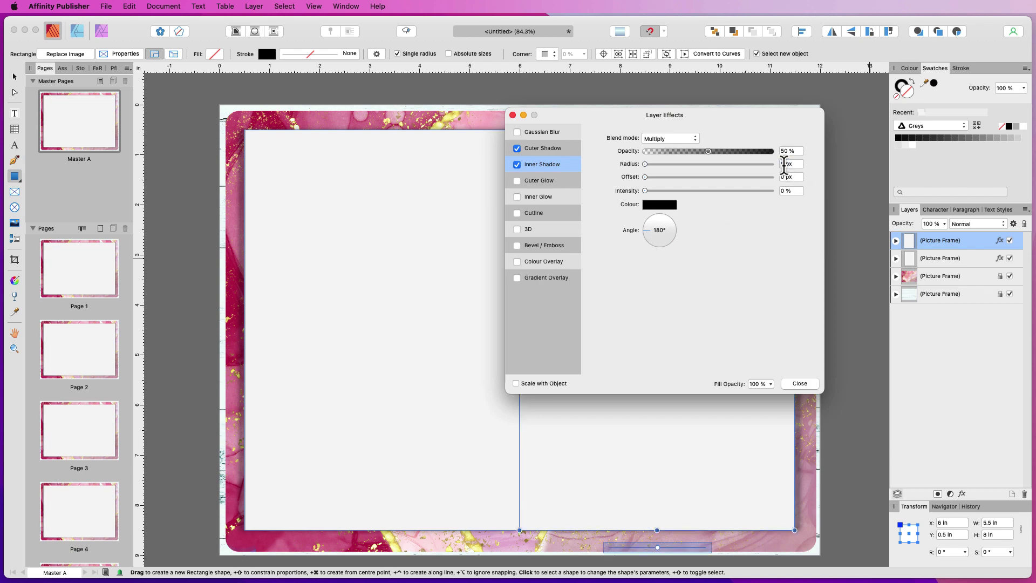
left_click_drag(785, 165, 776, 165)
type("0.8")
key("Return")
Set the right-hand frame's inner shadow offset to 3.4 px and intensity to 36%, then close the layer effects and deselect the frame
left_click(784, 177)
left_click(784, 177)
left_click_drag(785, 178, 778, 183)
type("3.40")
key("Return")
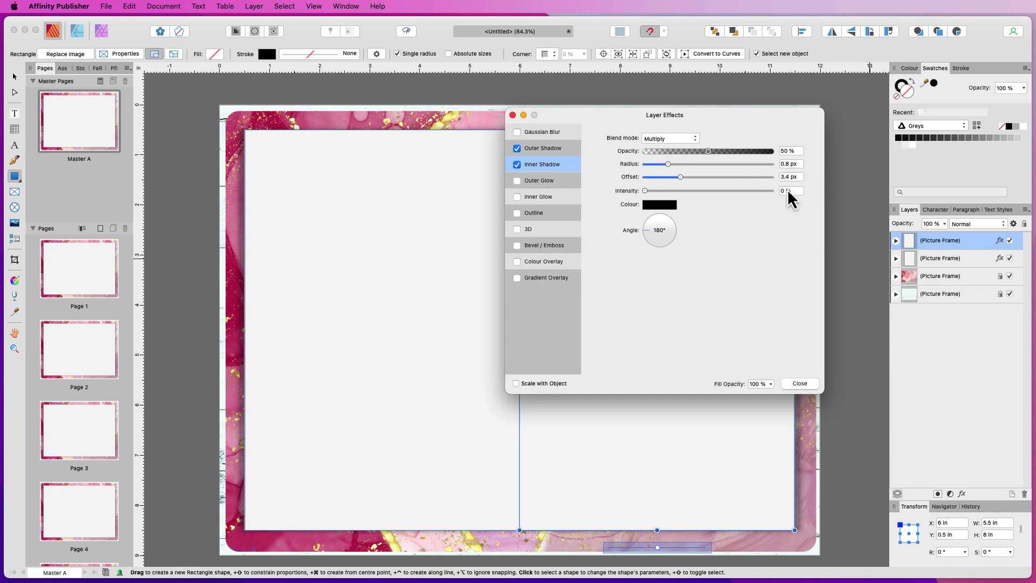
left_click_drag(785, 191, 774, 192)
type("36")
key("Return")
left_click(808, 384)
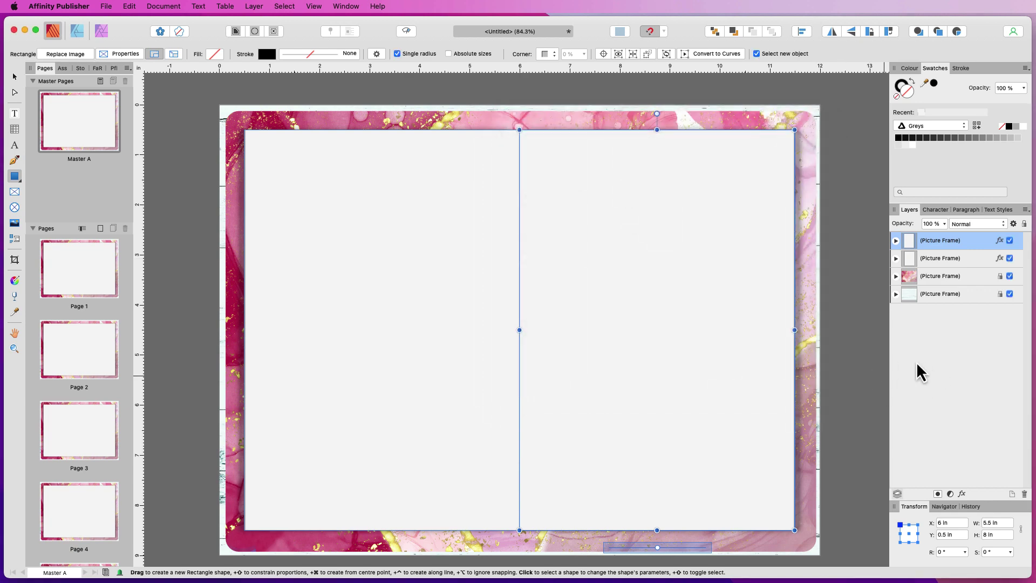
left_click(853, 302)
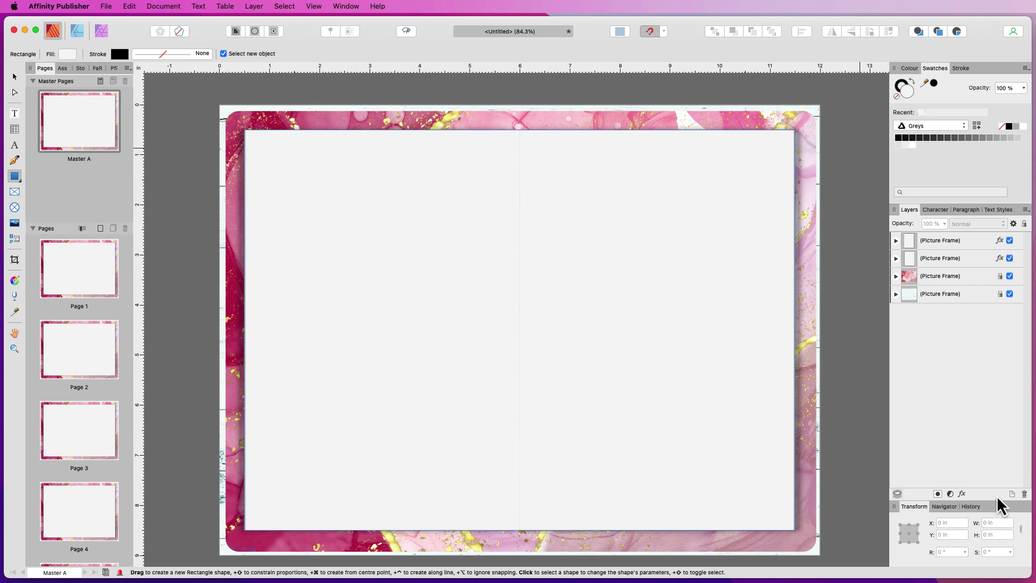
Add a new layer to the master page and copy bk_ring_double_gold.png from the bk_binder_rings folder in Finder
left_click(1012, 495)
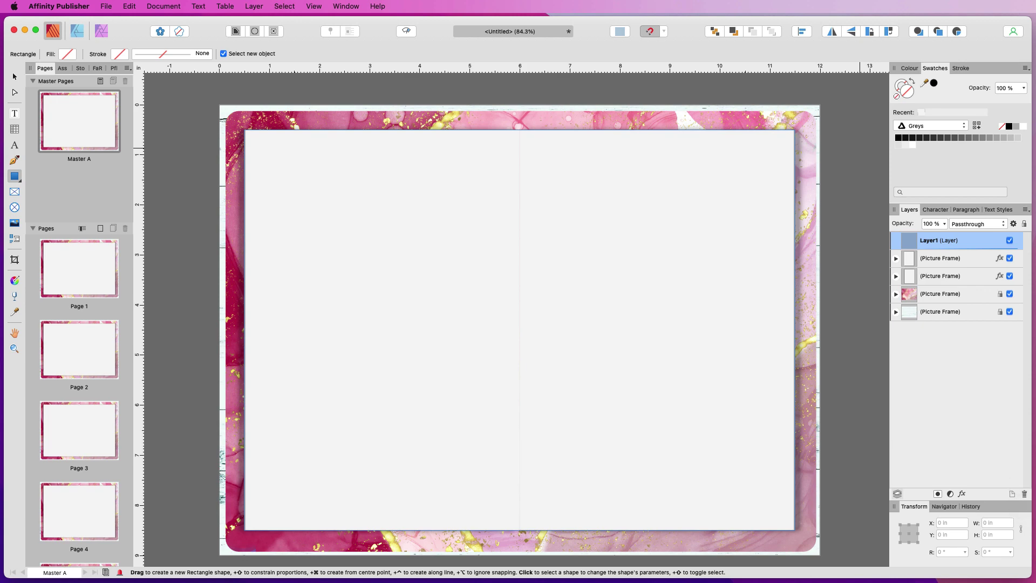
key("super+Tab")
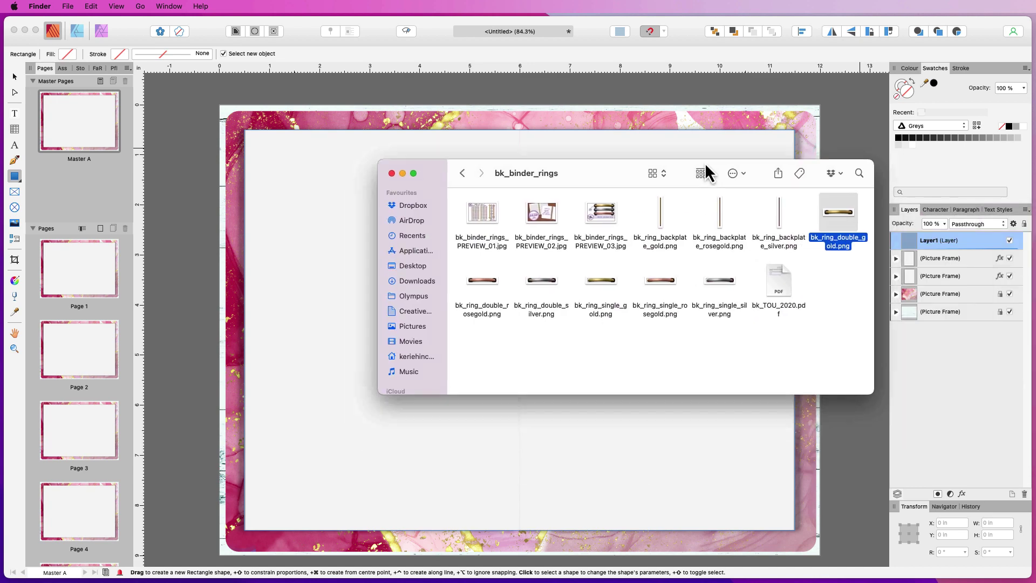
right_click(835, 197)
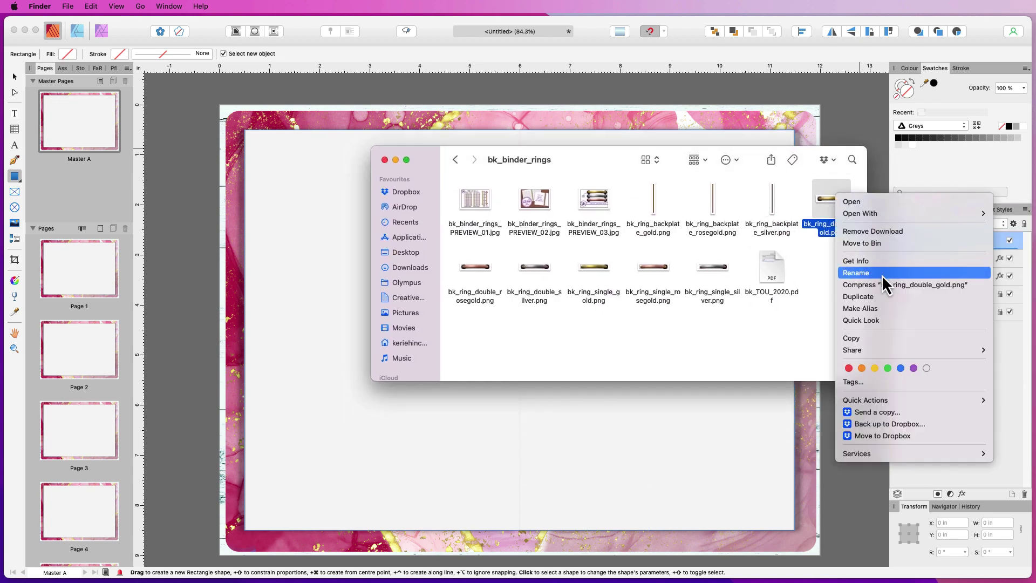
left_click(881, 338)
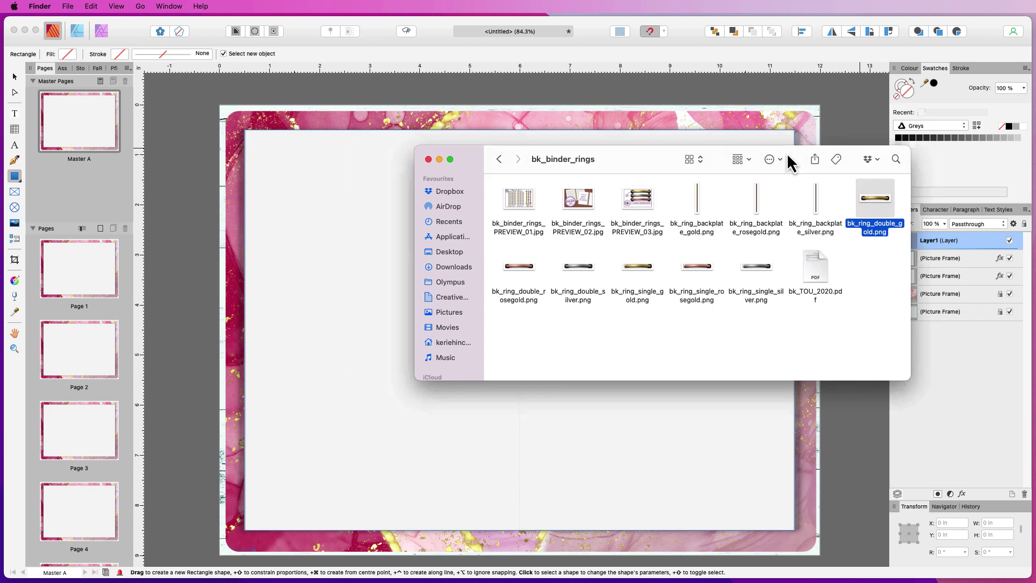
key("super+w")
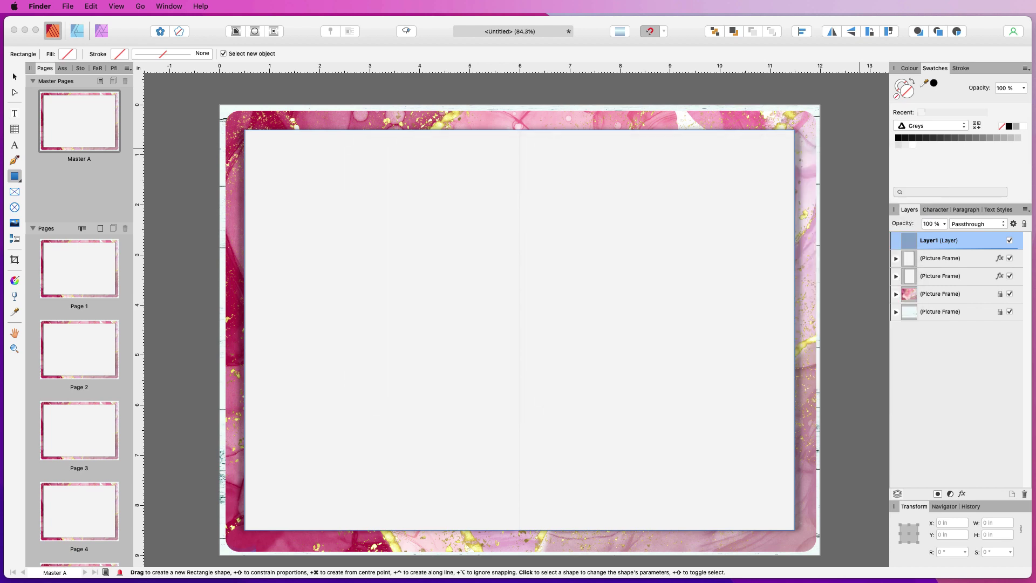
Return to Affinity Publisher, select the new empty layer, and paste the gold double ring image into it
right_click(717, 189)
left_click(949, 251)
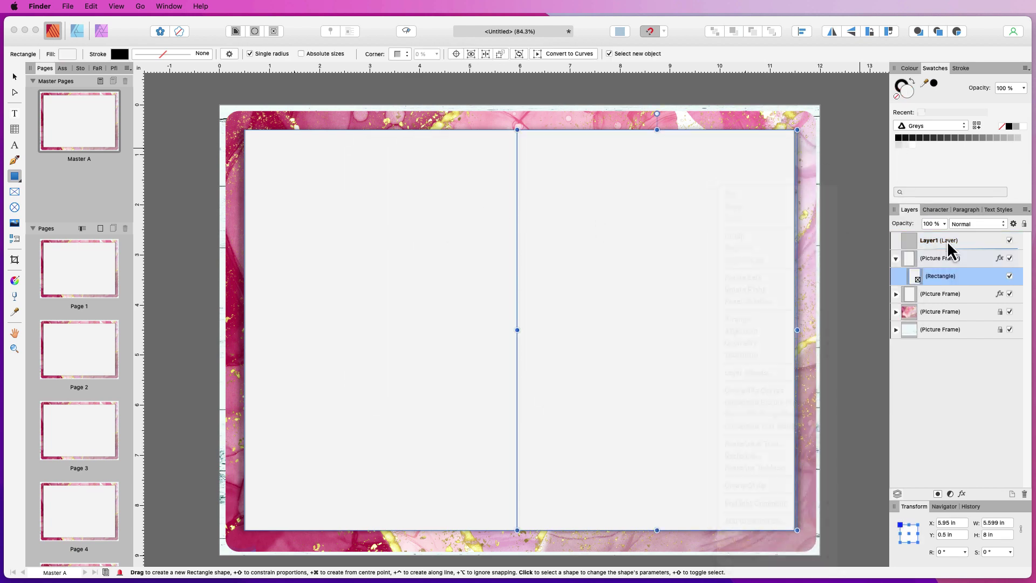
left_click(946, 244)
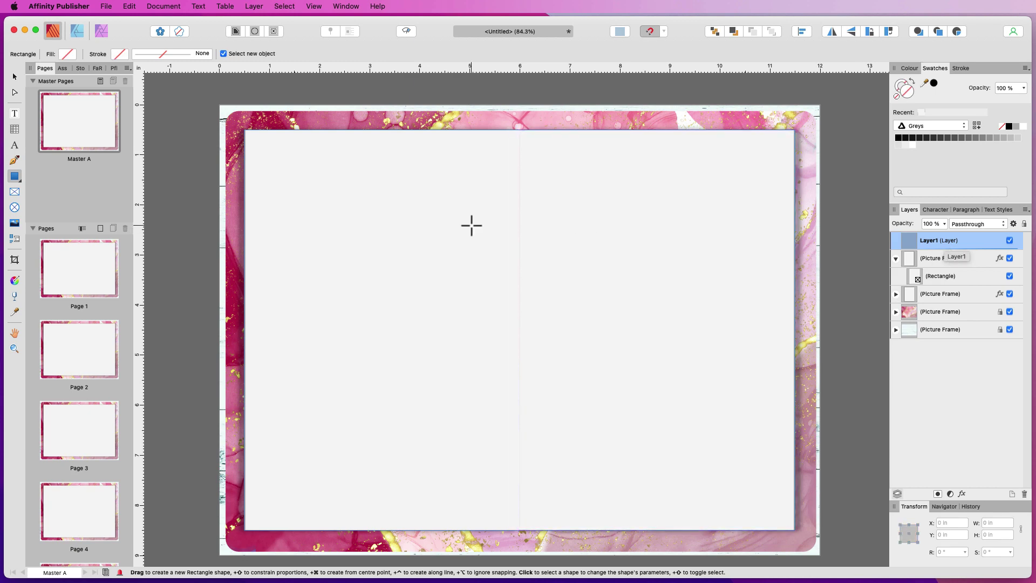
right_click(217, 163)
left_click(239, 194)
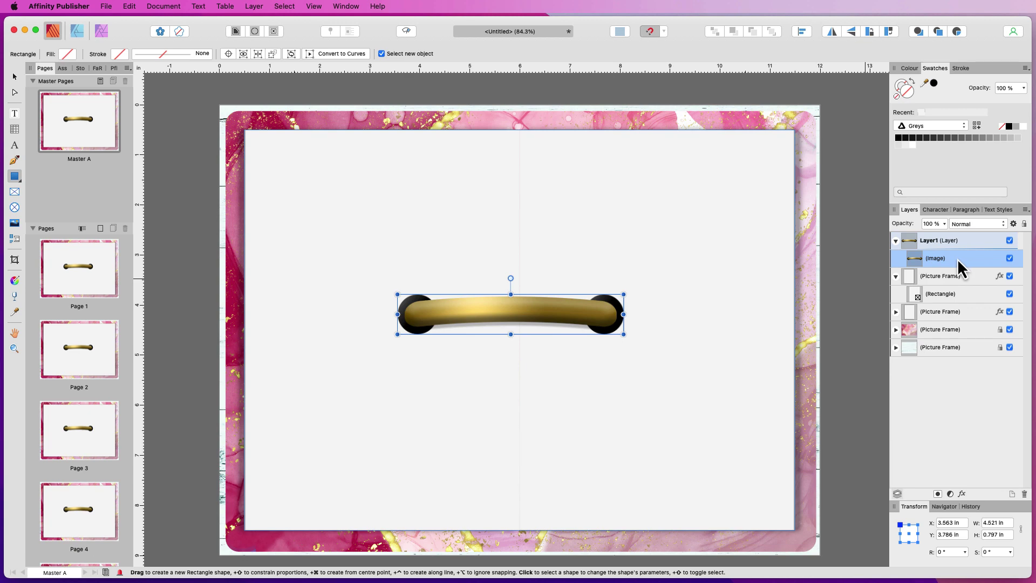
Move the ring image out of Layer1 to the top of the layer stack and delete the empty layer, ending with the Move tool active
left_click_drag(957, 258, 944, 235)
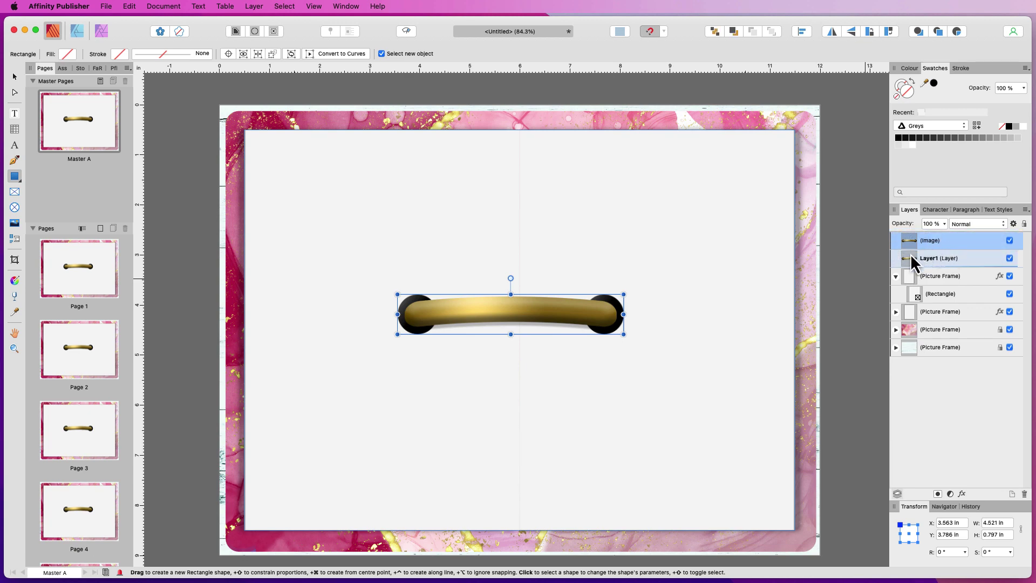
left_click(924, 260)
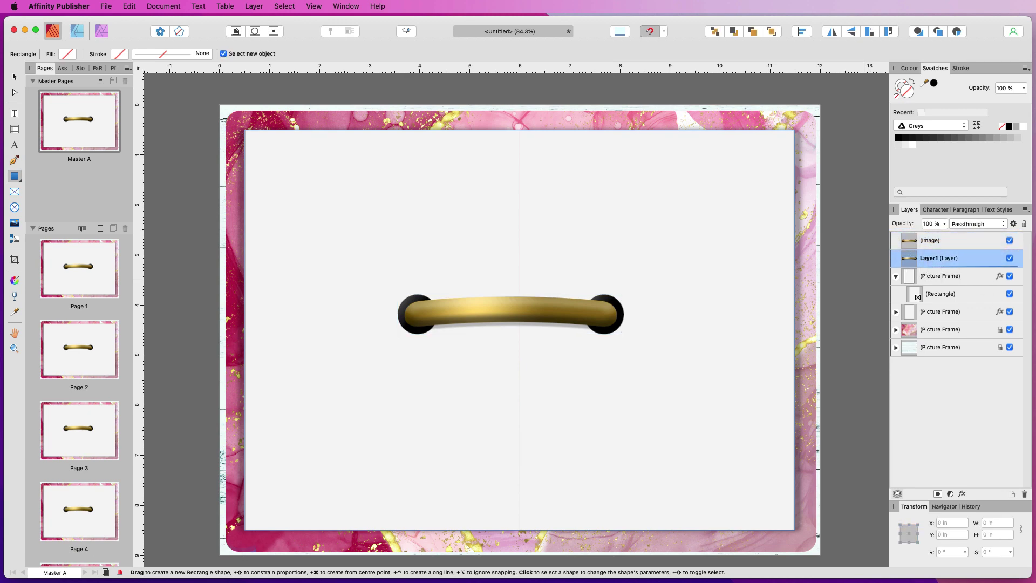
left_click(1024, 494)
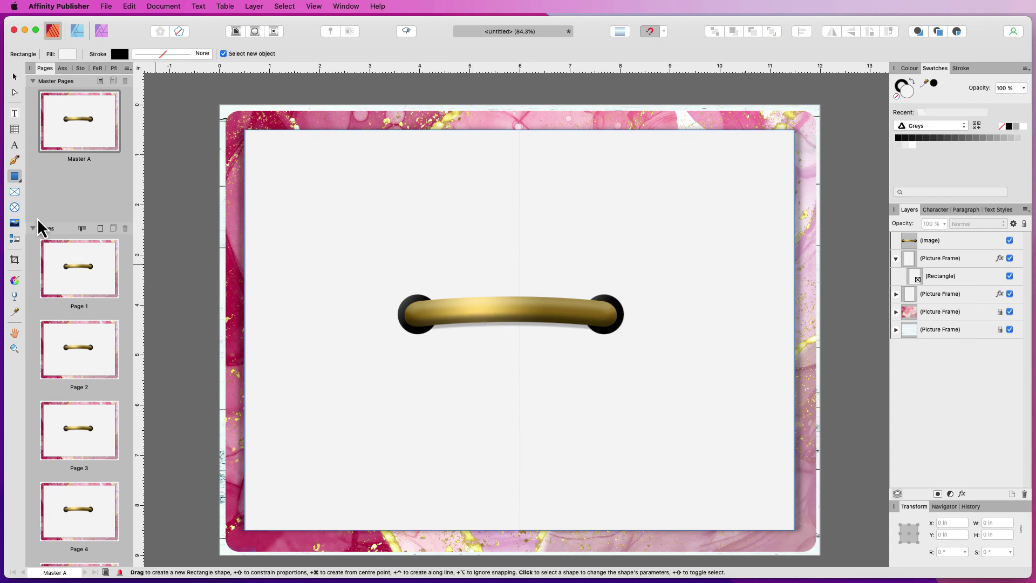
left_click(14, 77)
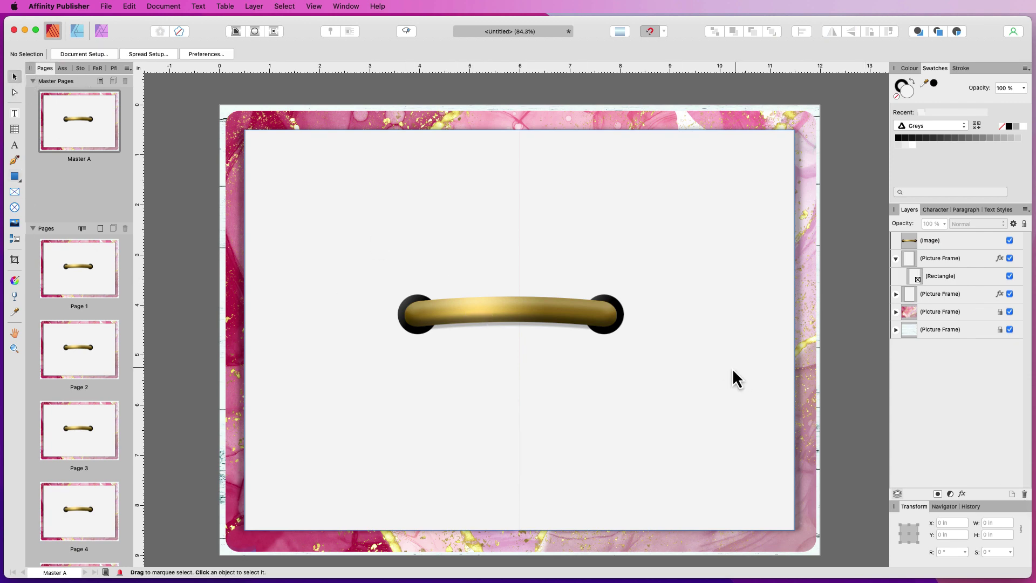
Scale the gold double ring image down proportionally to about 0.6 in wide
left_click(568, 311)
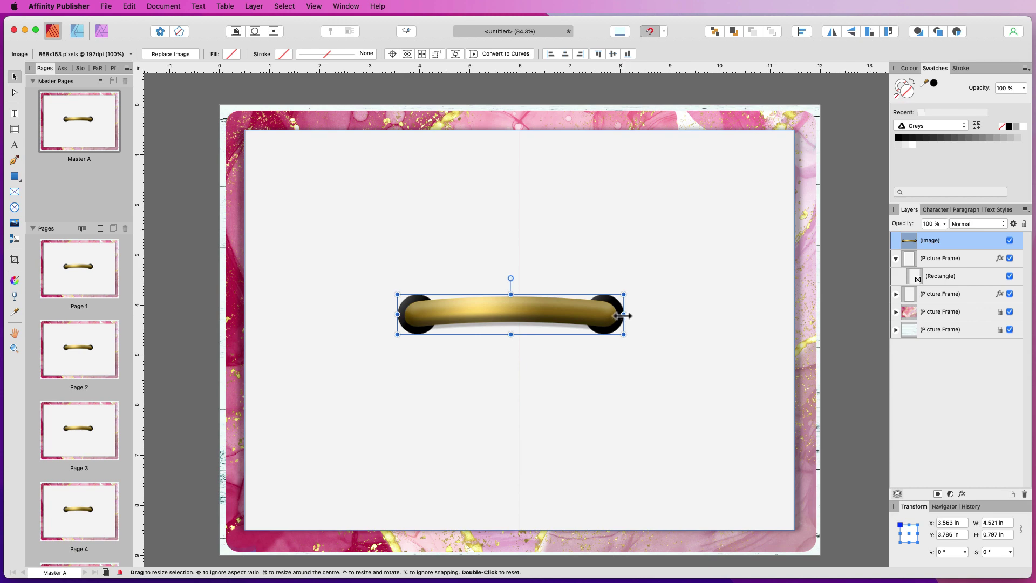
left_click_drag(623, 316, 464, 303)
left_click_drag(434, 300, 415, 301)
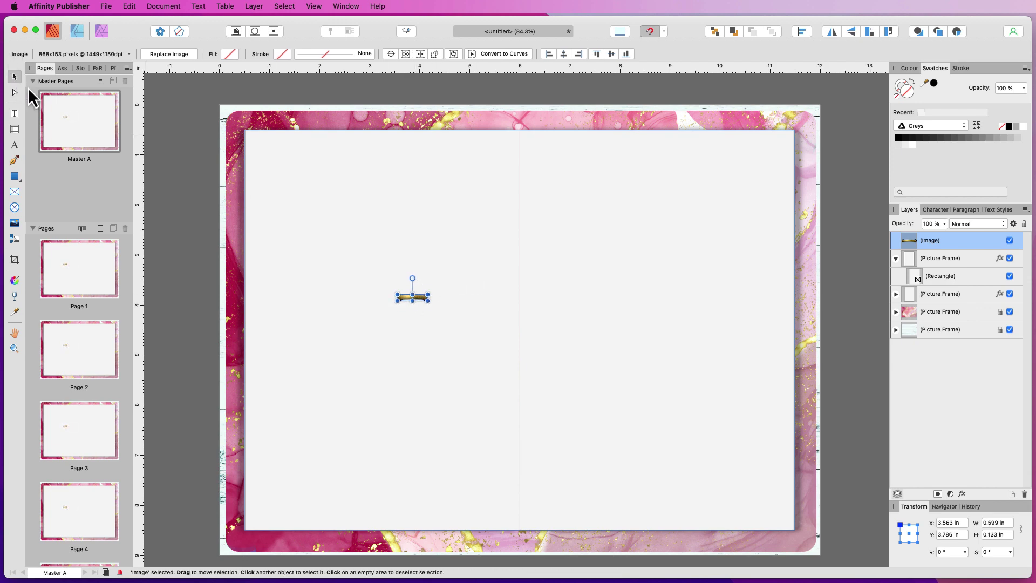
Move the small ring to the bottom of the centre fold and duplicate it up the fold until there are 20 rings
left_click_drag(415, 298, 519, 521)
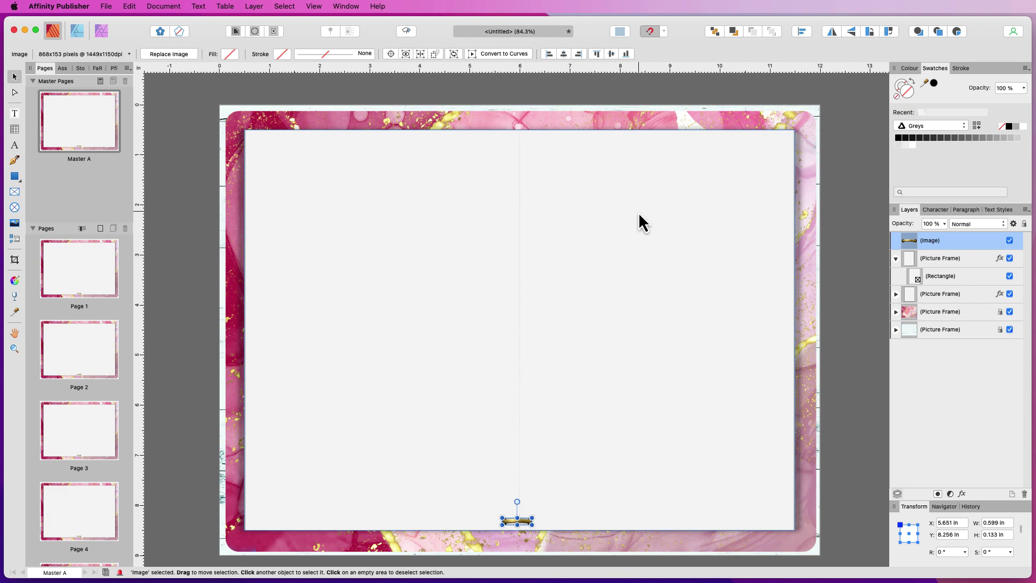
key("super+j")
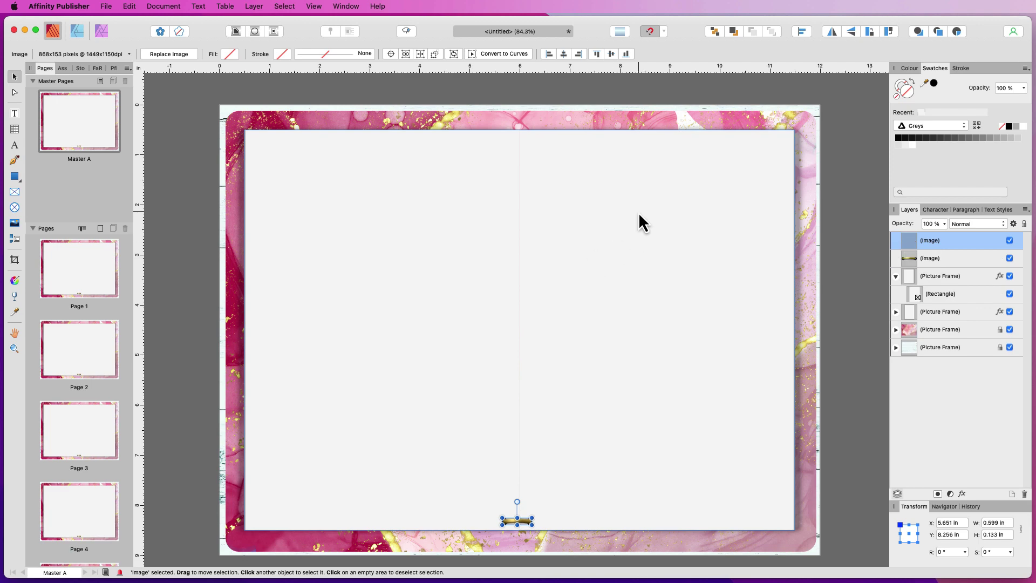
left_click_drag(521, 521, 527, 140)
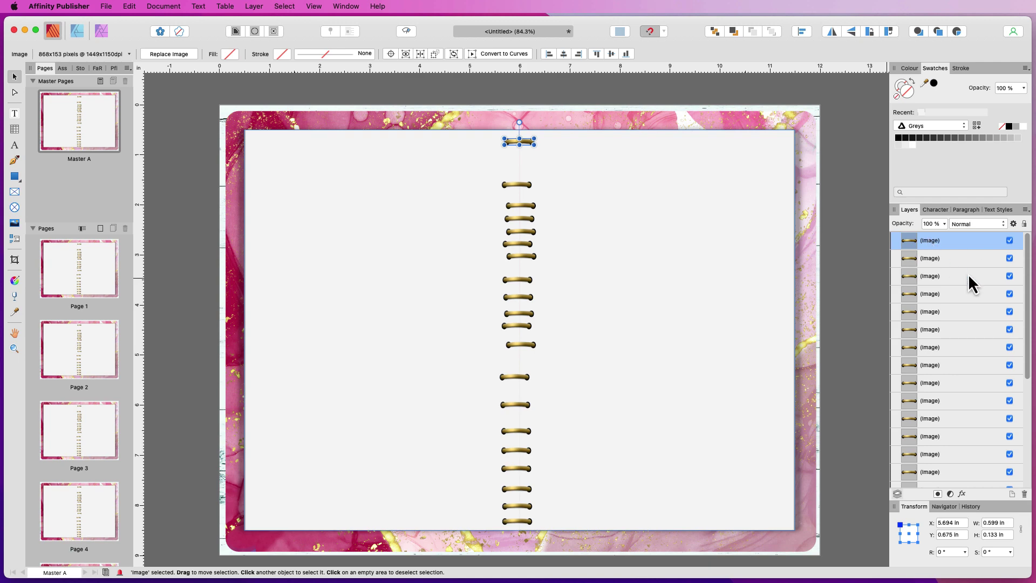
Select all 20 ring images, centre them horizontally on the spread and space them evenly in the vertical direction
scroll(1011, 382, "down", 8)
scroll(990, 301, "up", 8)
scroll(1029, 275, "down", 1)
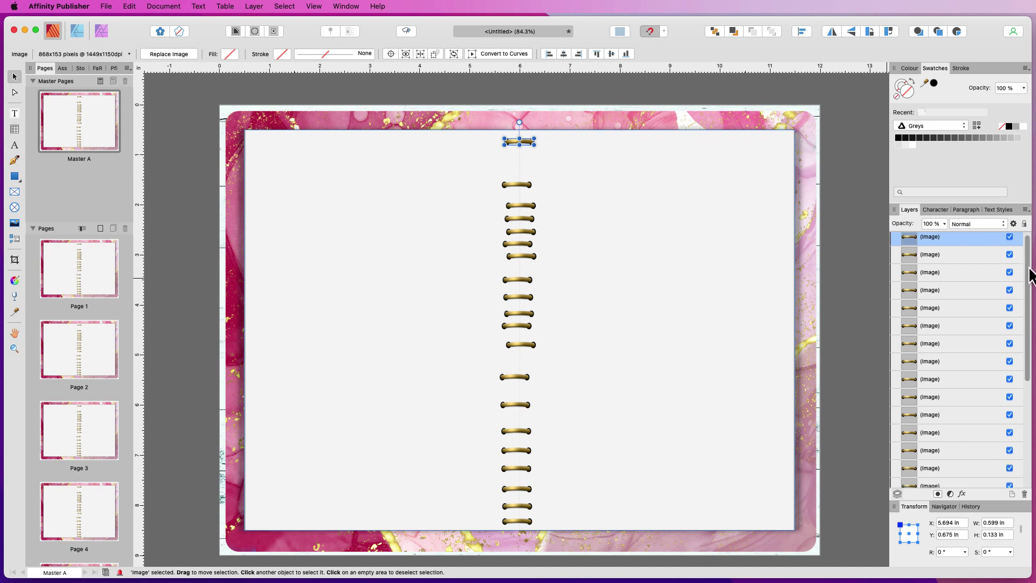
scroll(1030, 286, "down", 5)
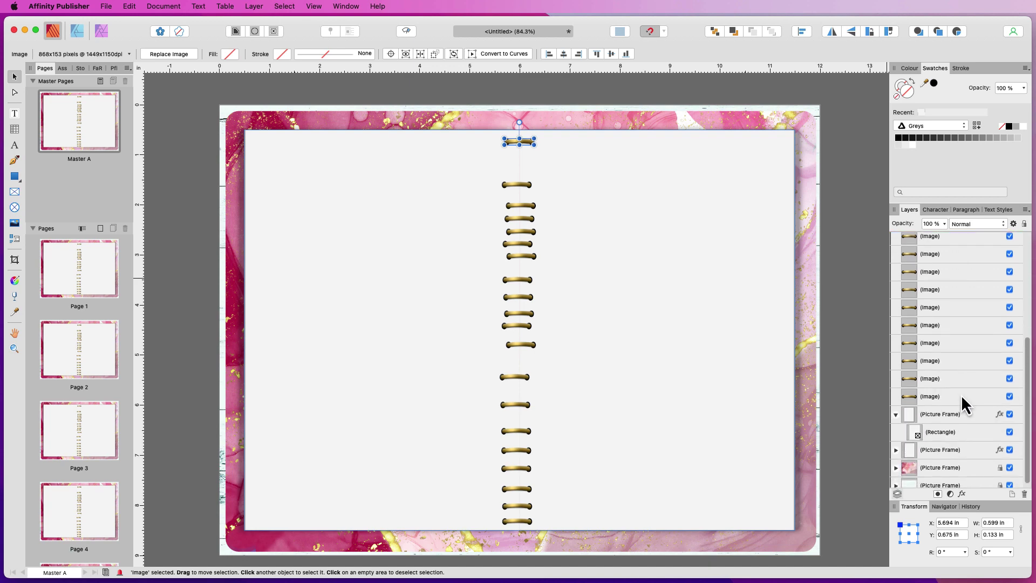
left_click(965, 398, "shift")
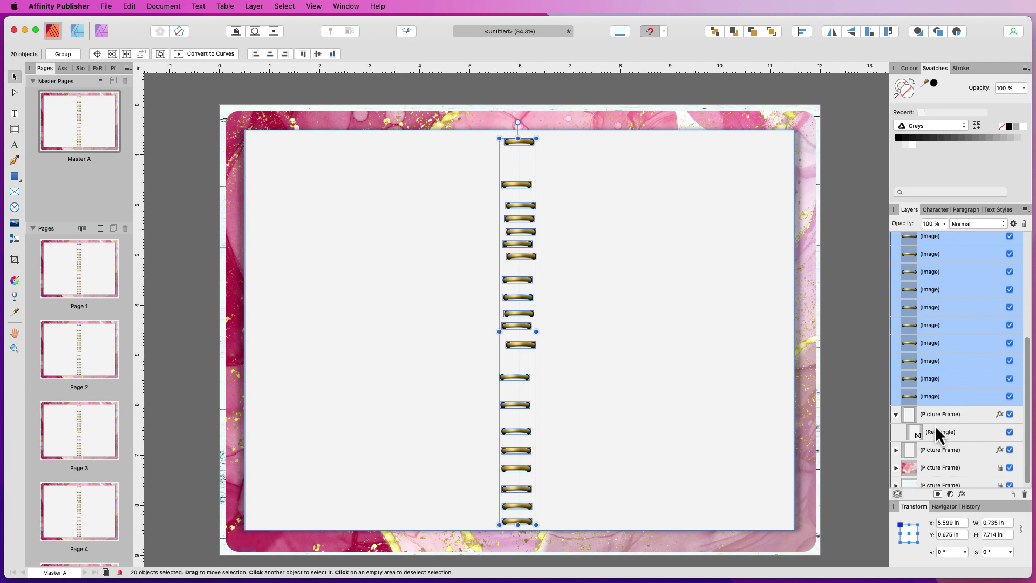
left_click(803, 32)
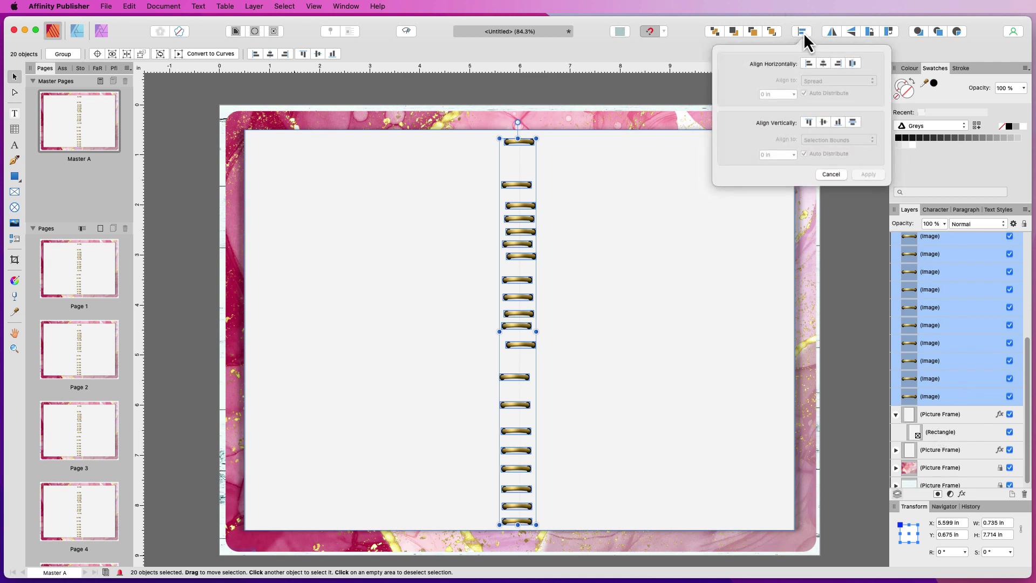
left_click(824, 66)
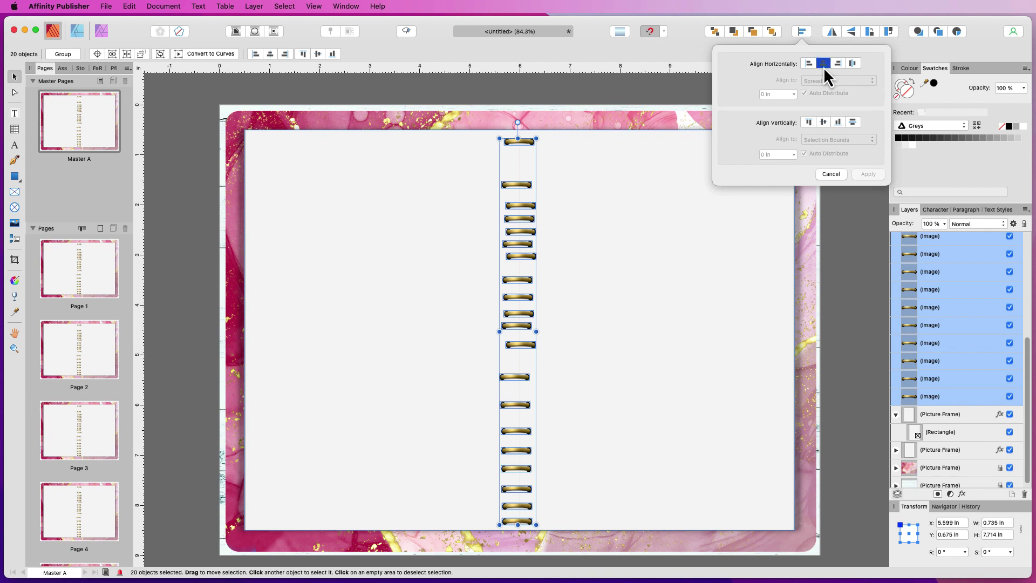
left_click(854, 123)
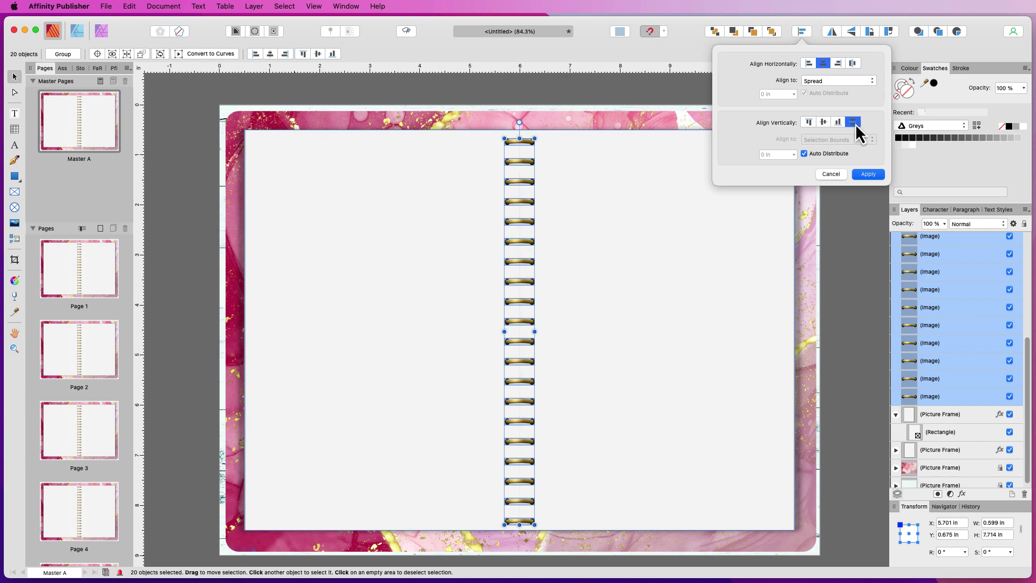
left_click(875, 175)
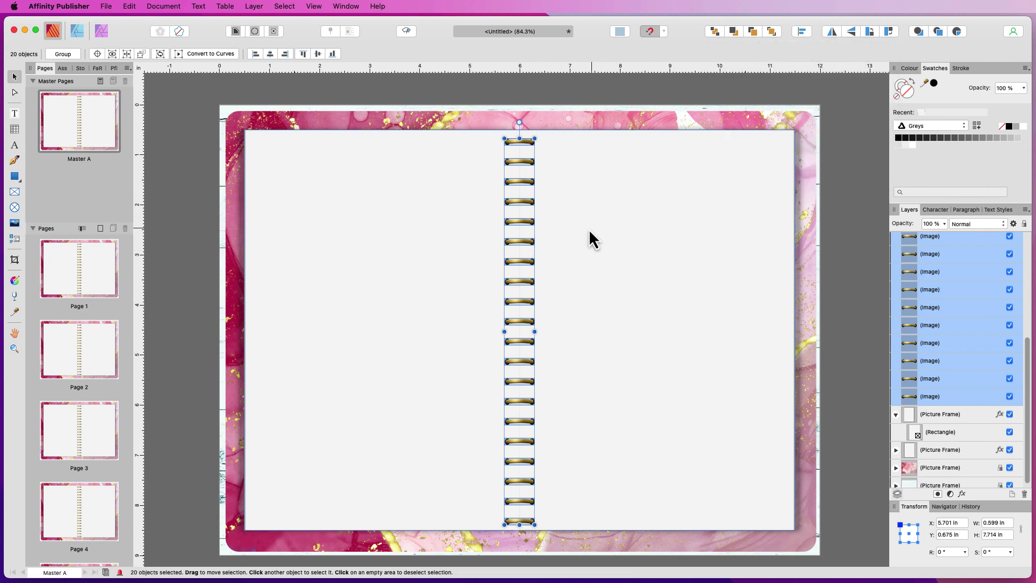
Shift the ring column up slightly to Y 0.643 in and group the 20 rings
left_click_drag(521, 201, 522, 199)
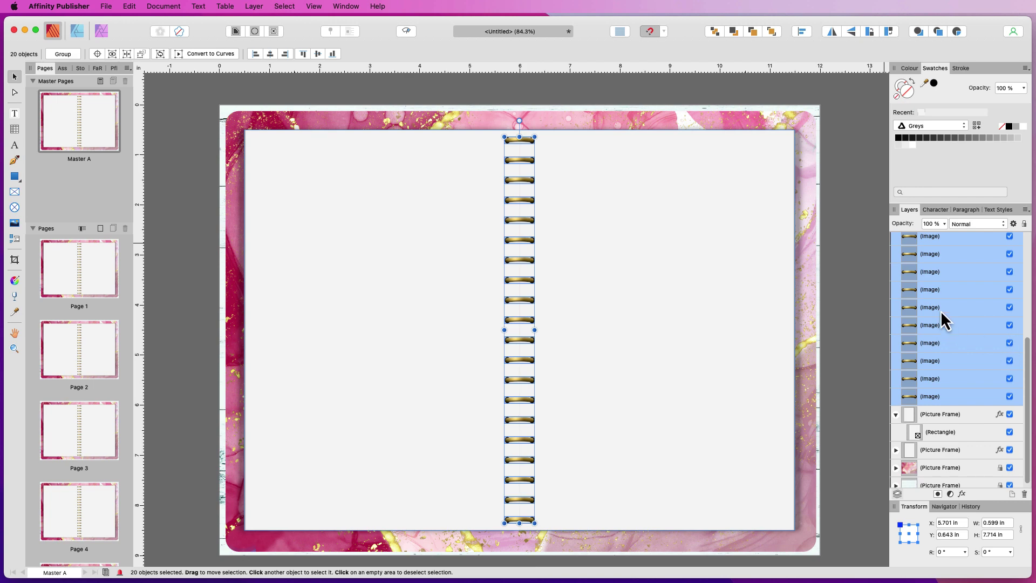
key("super+g")
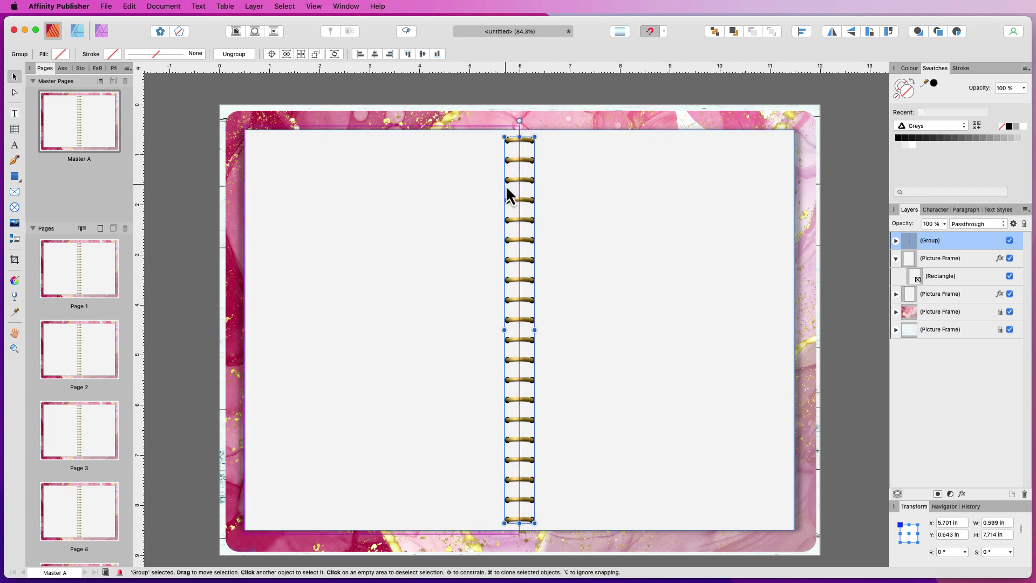
Draw a rectangle about 1.6 by 0.7 in near the right page's upper edge and fill it with magenta (H 302, S 100, L 50)
left_click(15, 176)
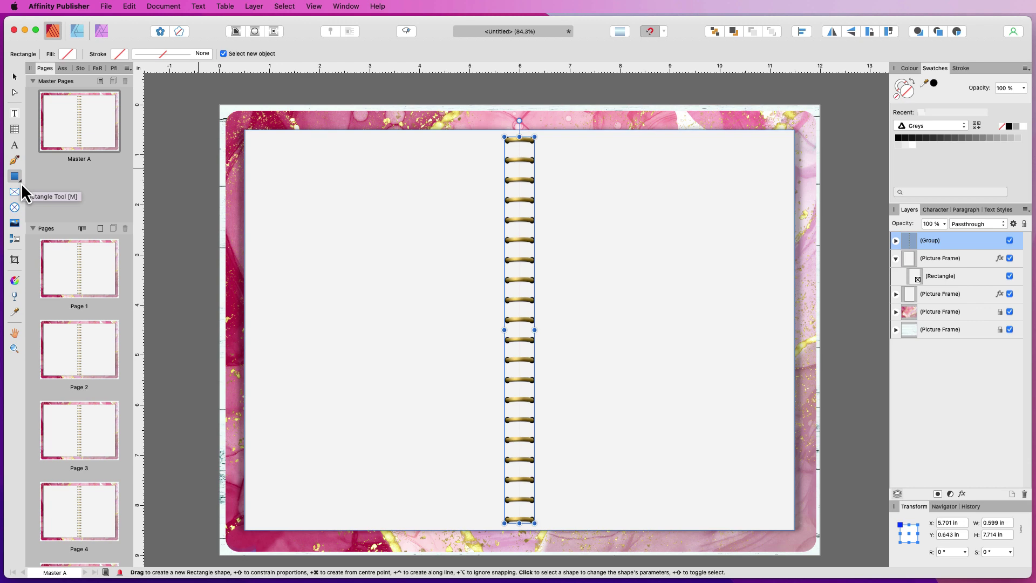
left_click(21, 184)
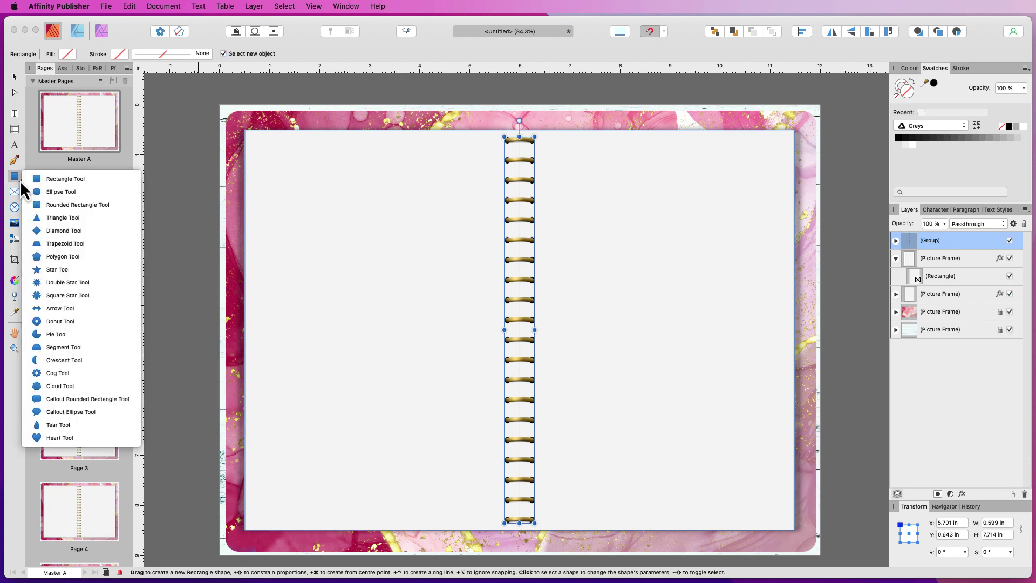
left_click(56, 179)
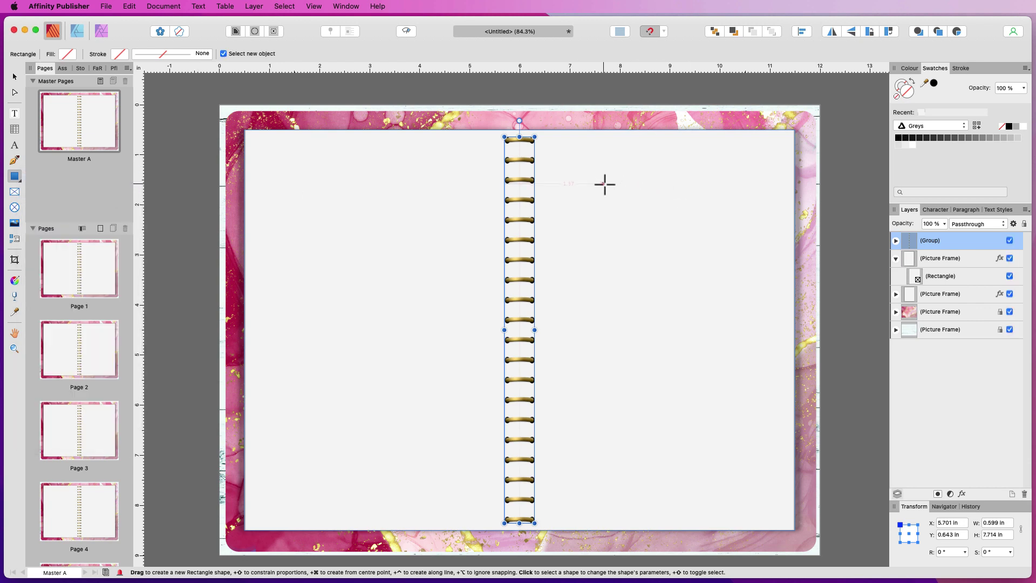
left_click_drag(693, 171, 773, 207)
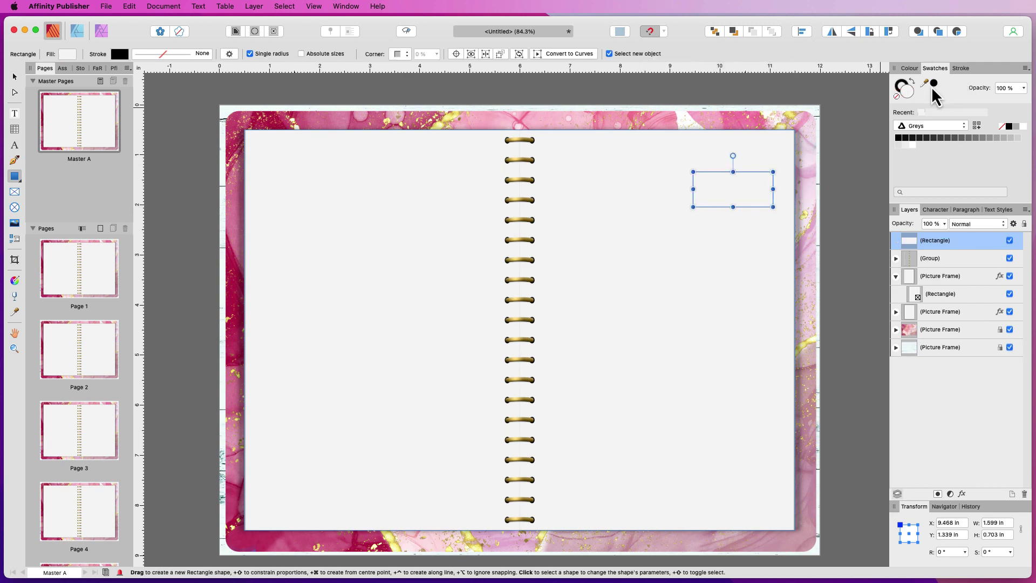
left_click(912, 69)
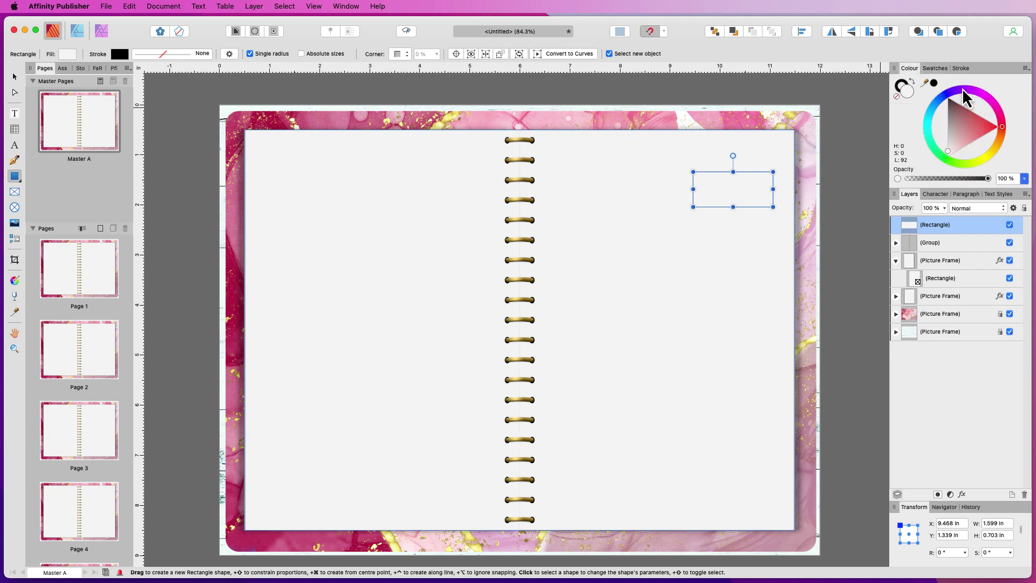
left_click(986, 99)
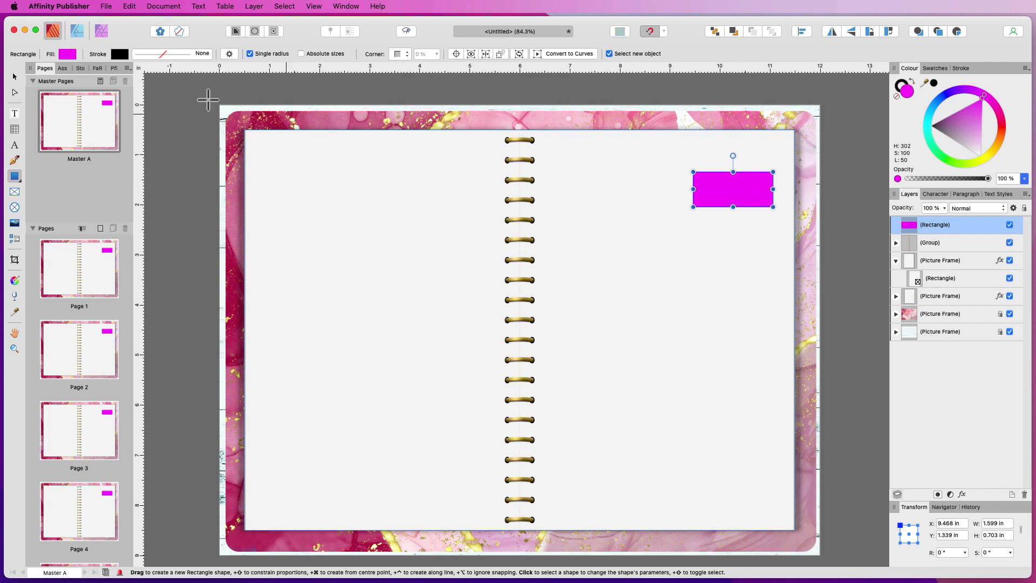
Move the magenta rectangle to the right page's upper outer corner, overlapping the cover at X 10.235 in, Y 0.5 in
left_click(15, 76)
key("v")
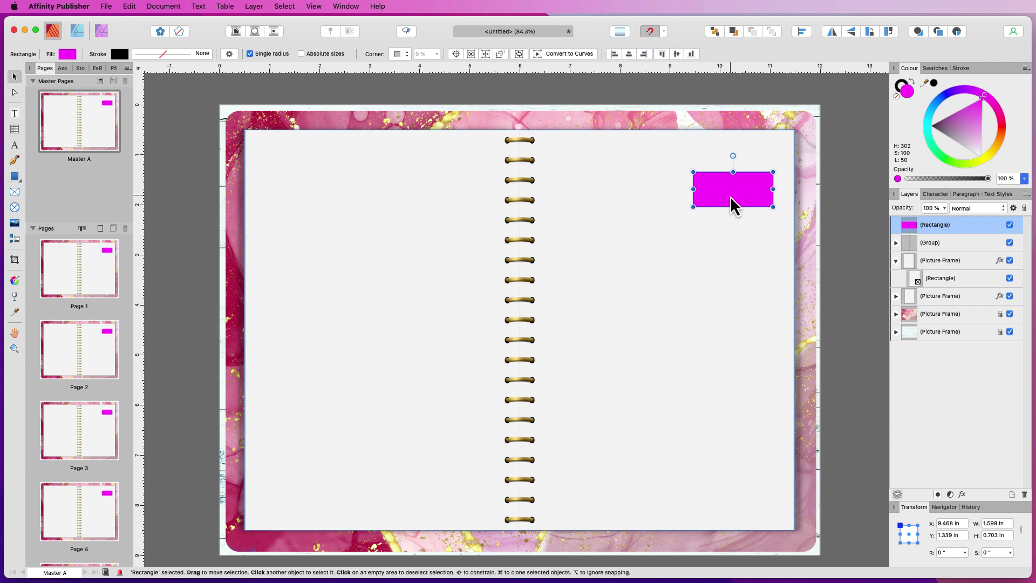
left_click_drag(731, 198, 769, 157)
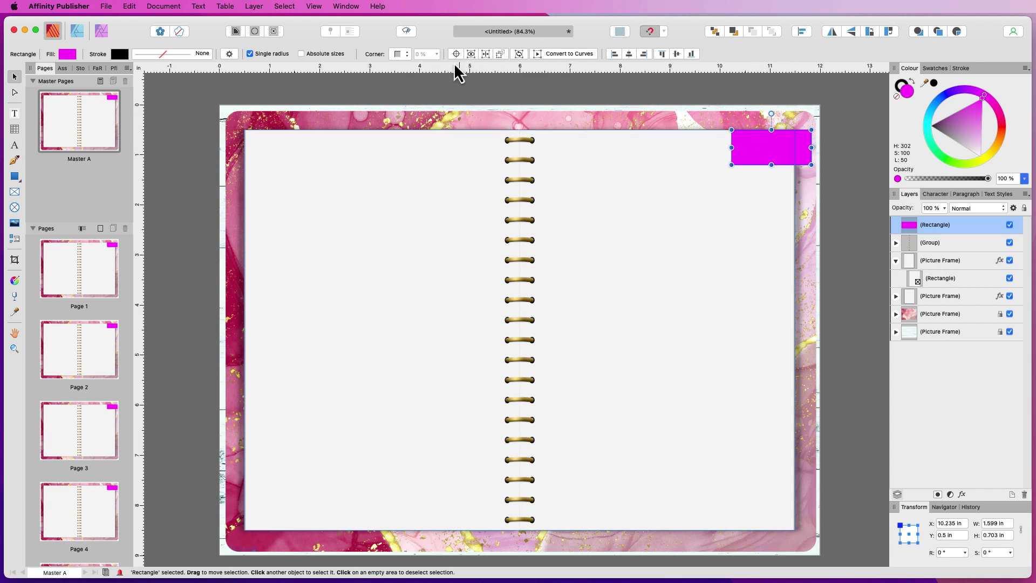
Give the magenta rectangle rounded corners of 13% and narrow it into a tab about 0.66 by 0.70 in at the page's outer edge
left_click(406, 54)
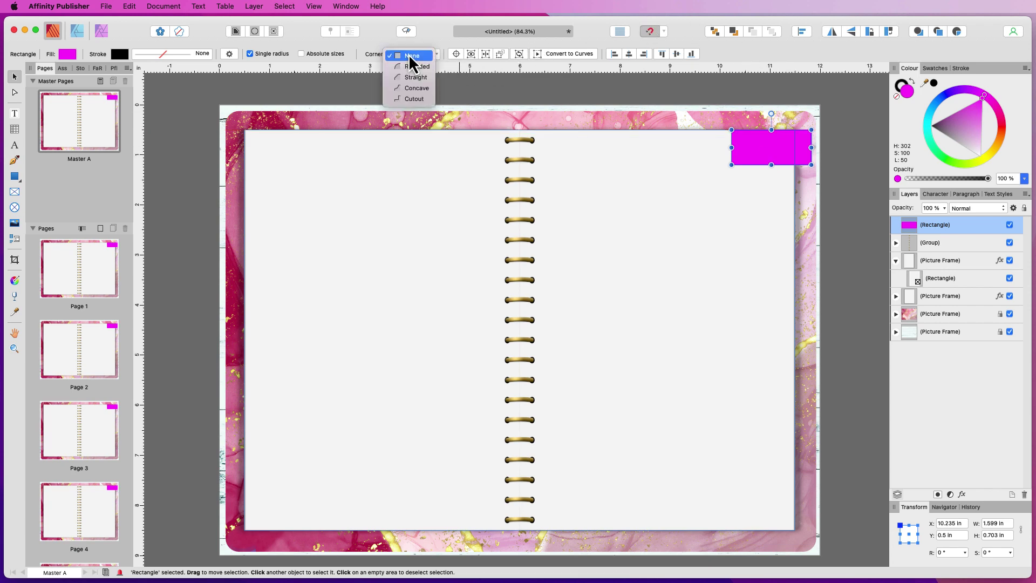
left_click(417, 66)
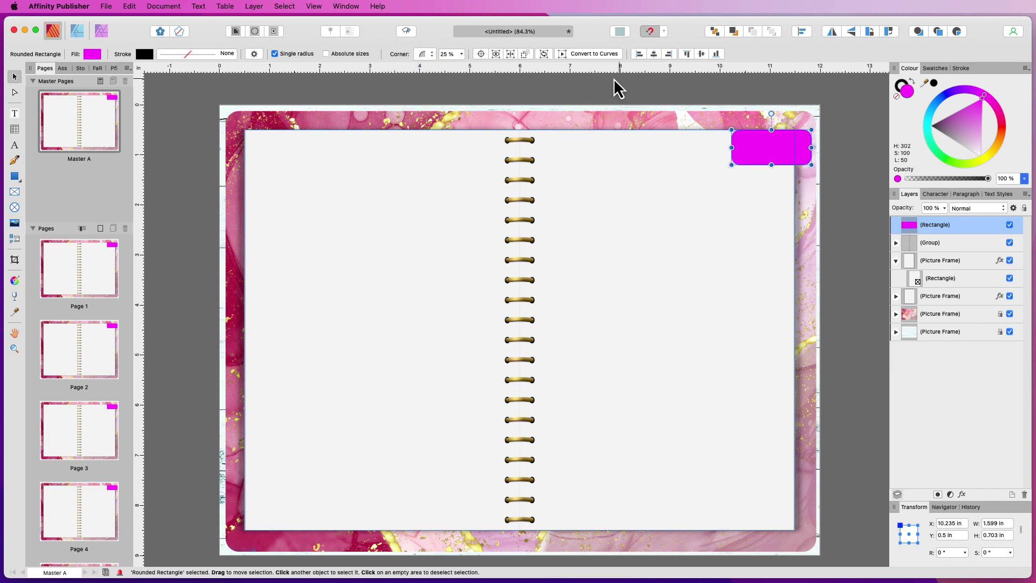
left_click(462, 54)
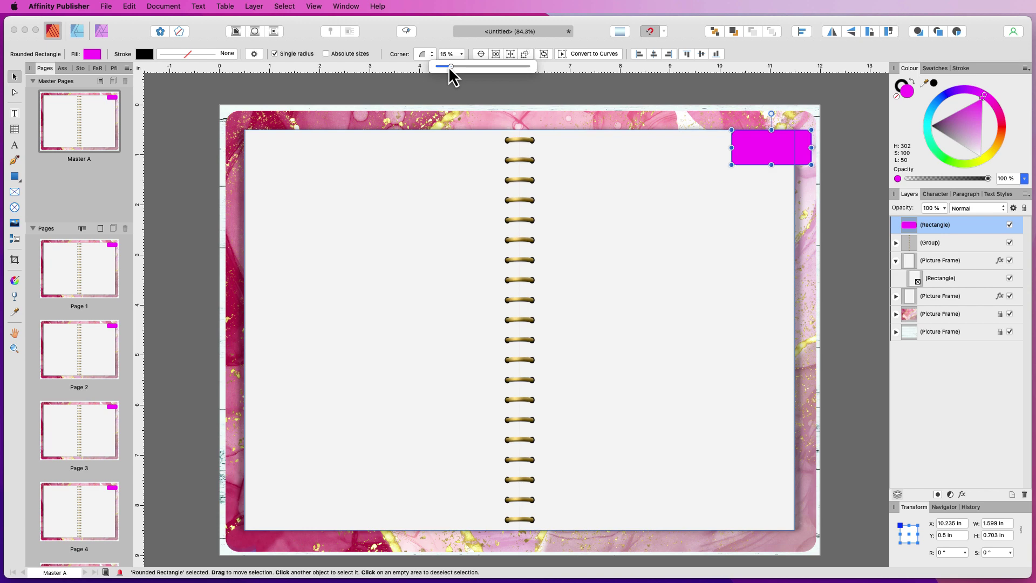
mouse_move(770, 145)
left_mouse_down()
mouse_move(776, 155)
mouse_move(737, 153)
mouse_move(772, 149)
mouse_move(780, 160)
left_mouse_up()
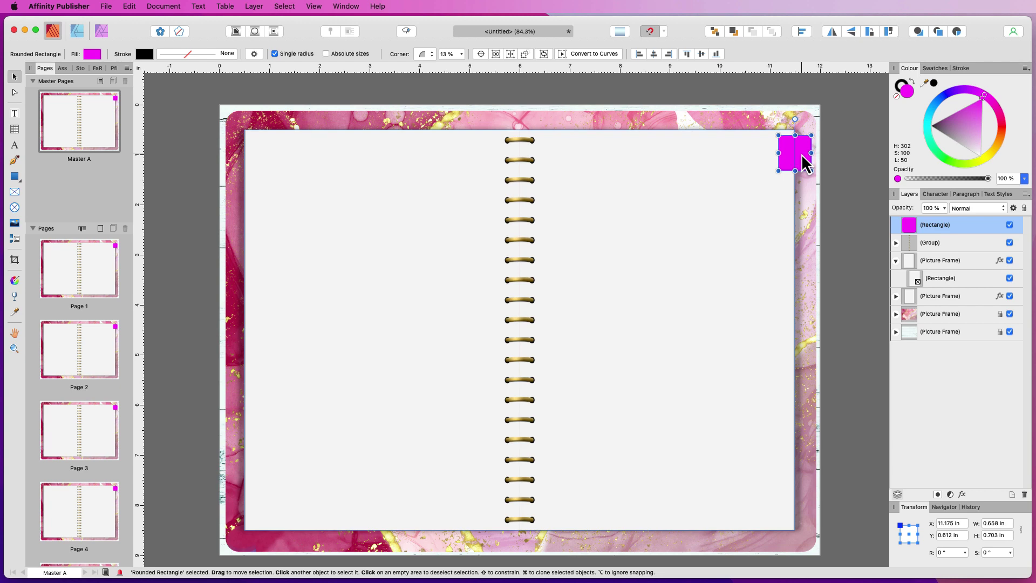
Duplicate the magenta tab down the right page's outer edge until there are 12 tabs, continuing below the page
left_click_drag(803, 158, 803, 396)
mouse_move(800, 404)
left_mouse_down()
mouse_move(803, 518)
mouse_move(809, 507)
left_mouse_up()
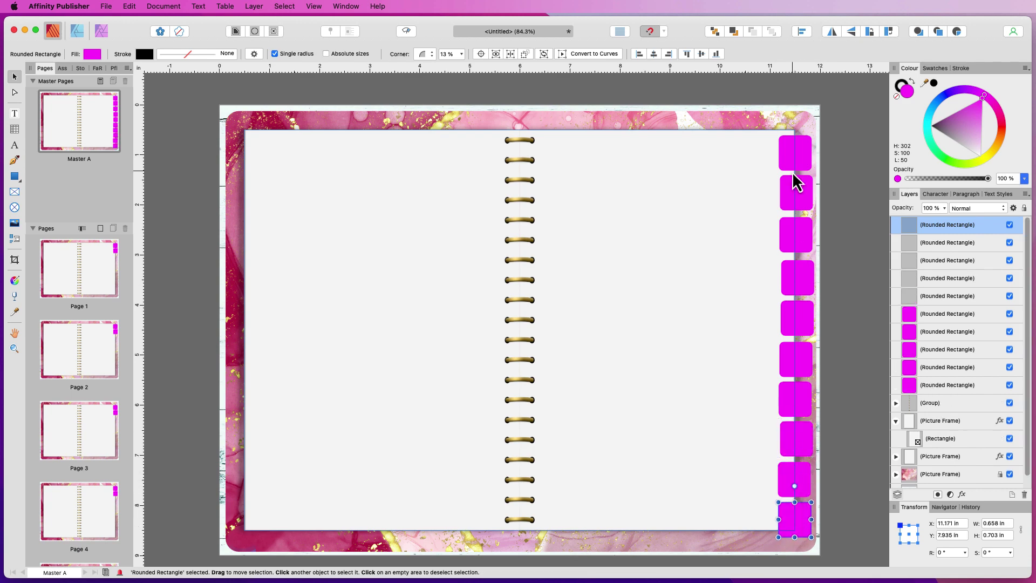
scroll(798, 154, "down", 2)
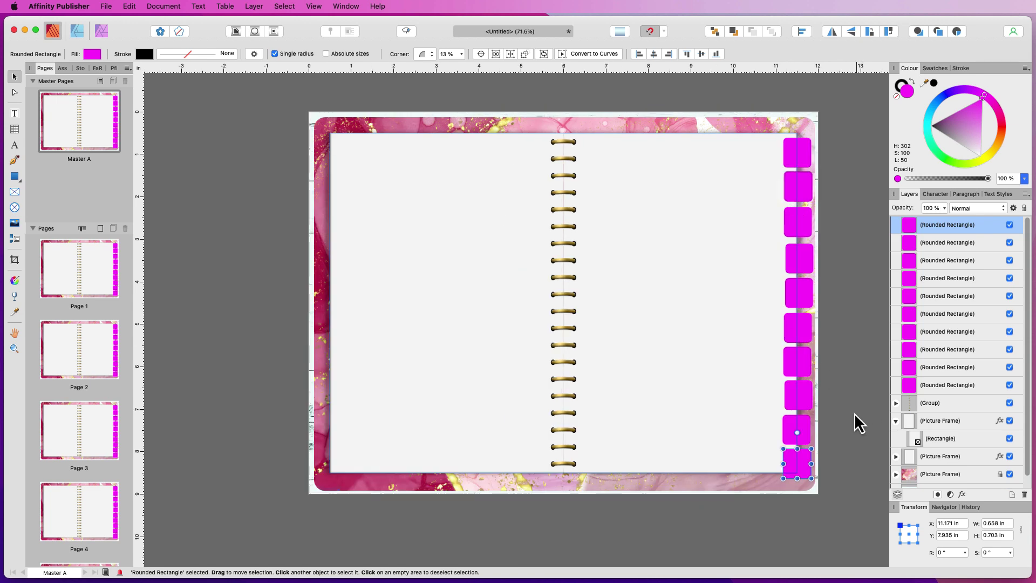
left_click_drag(803, 468, 802, 544)
Select all 12 magenta tabs and compress the column vertically to about 7.89 in tall so it ends at the page's bottom edge
left_click(801, 153)
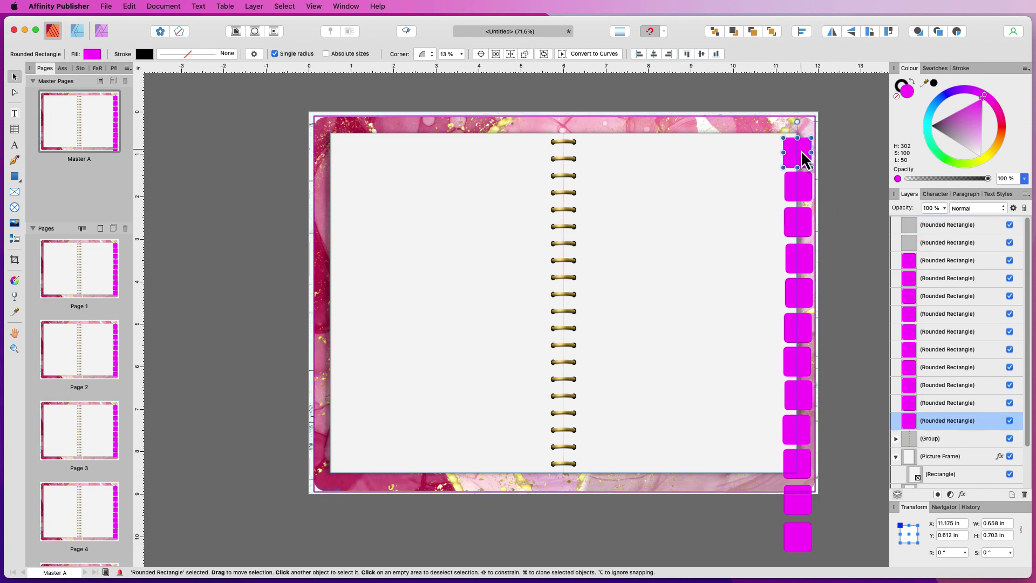
left_click(803, 549, "shift")
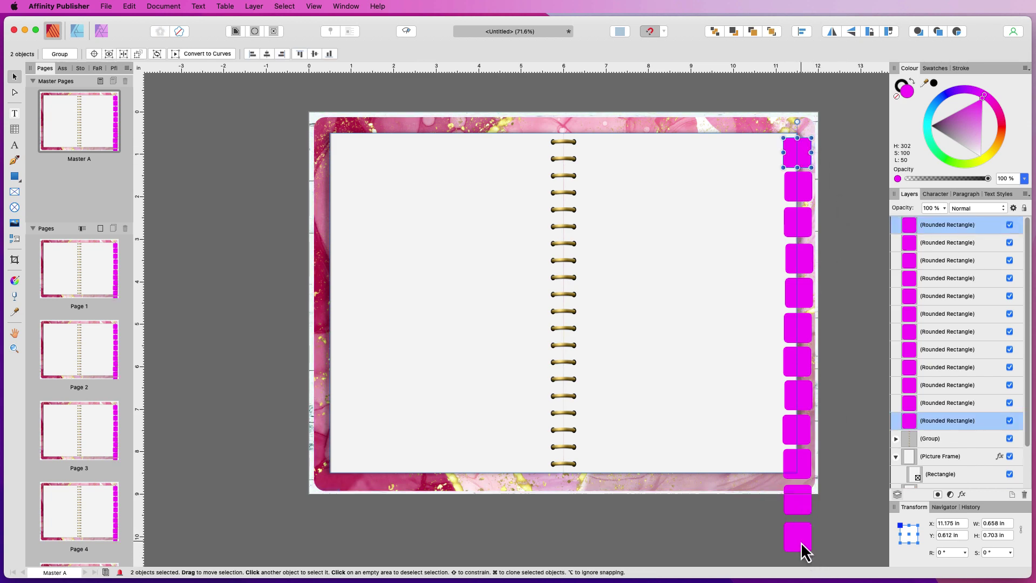
left_click(966, 223)
left_click(957, 419, "shift")
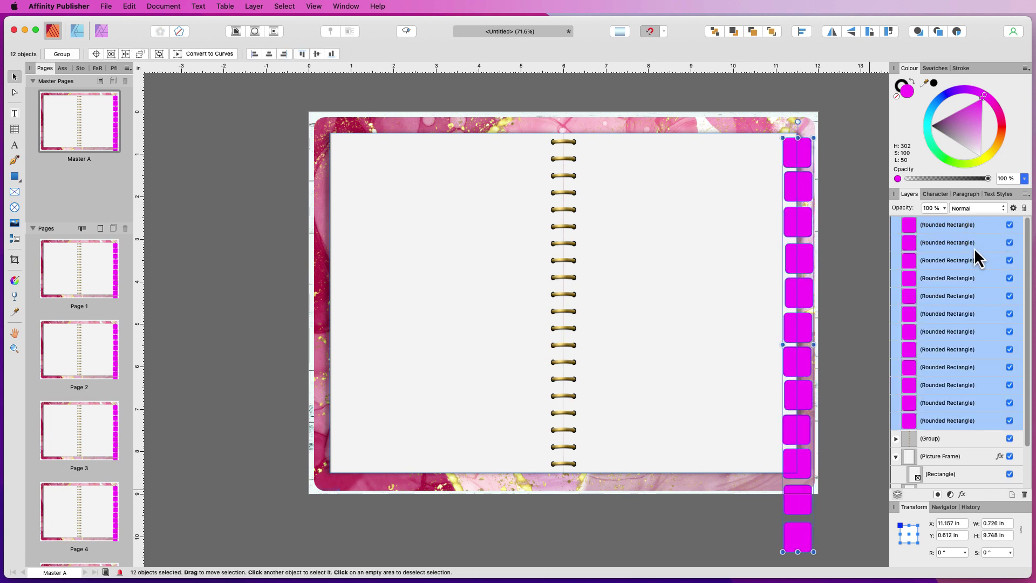
left_click_drag(798, 552, 800, 469)
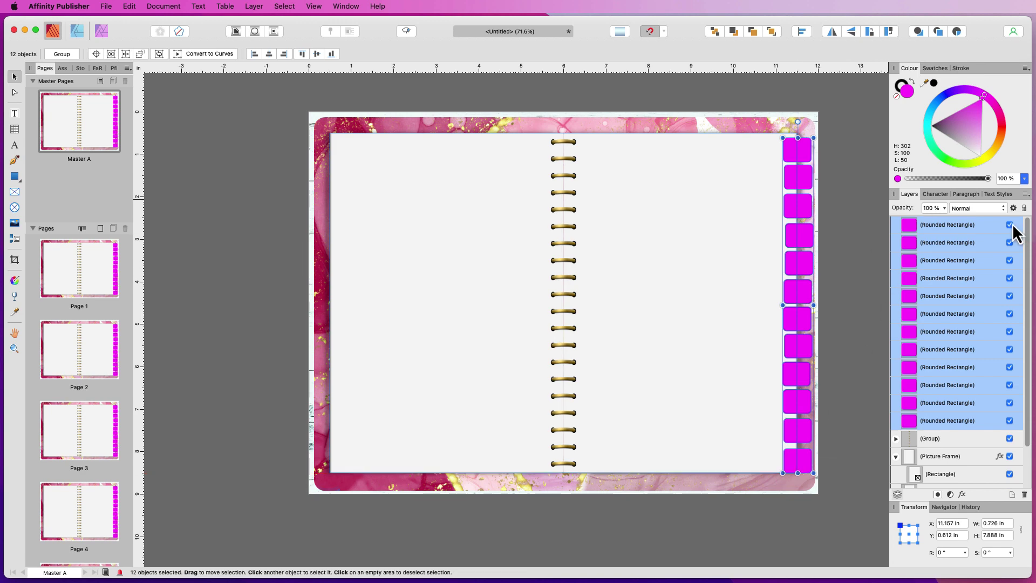
Space the 12 selected tabs evenly in the vertical direction with Auto Distribute
left_click(806, 32)
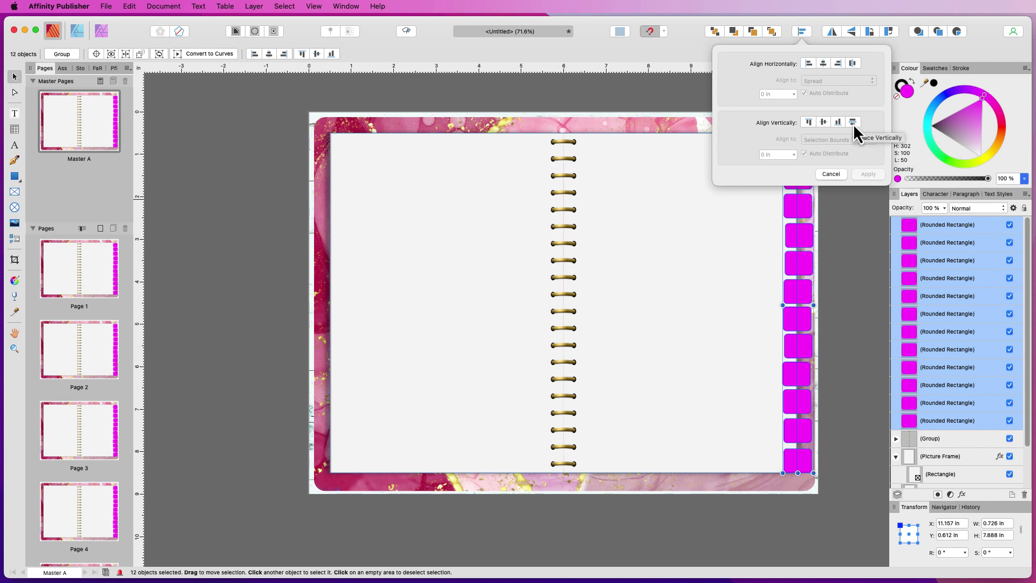
left_click(853, 123)
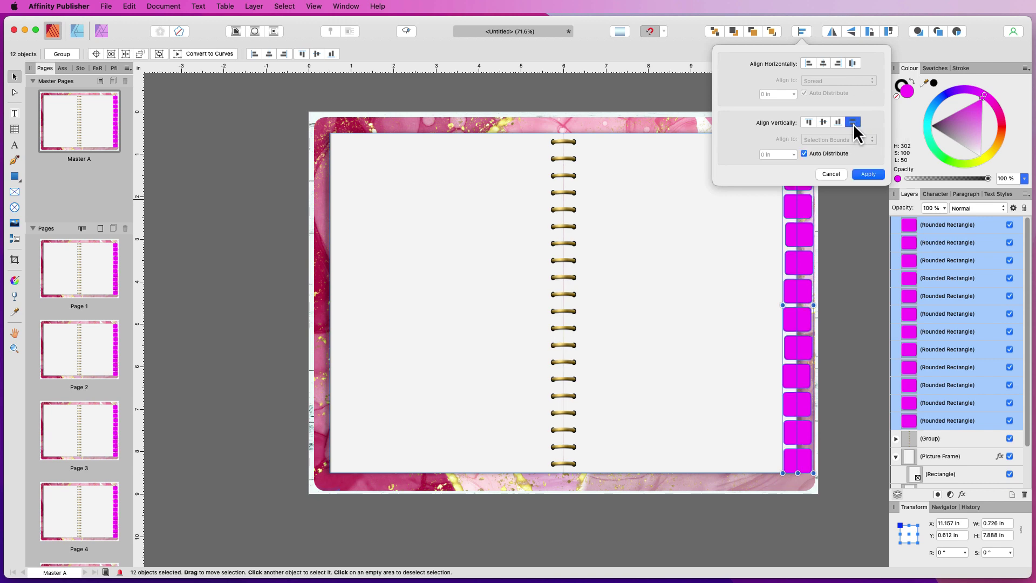
left_click(867, 174)
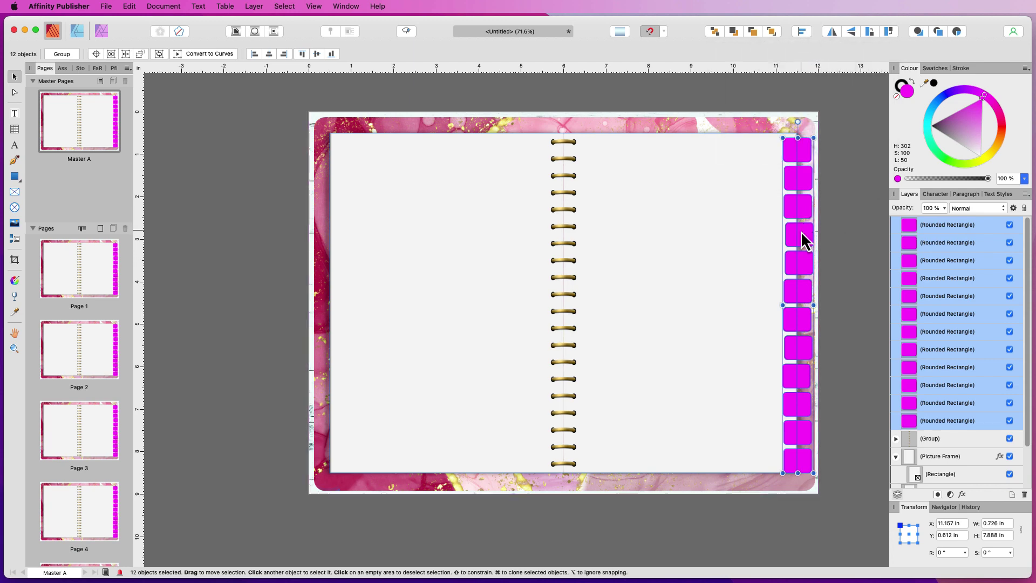
Align the 12 tabs by their outer edges to the spread, then move the column inward to X about 11.17 in
left_click_drag(802, 232, 800, 287)
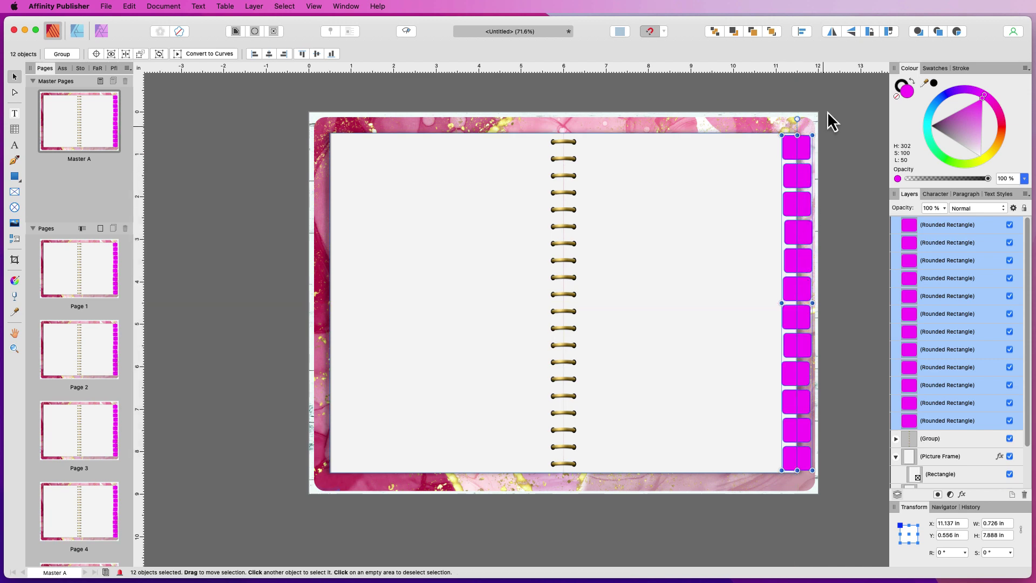
left_click(806, 31)
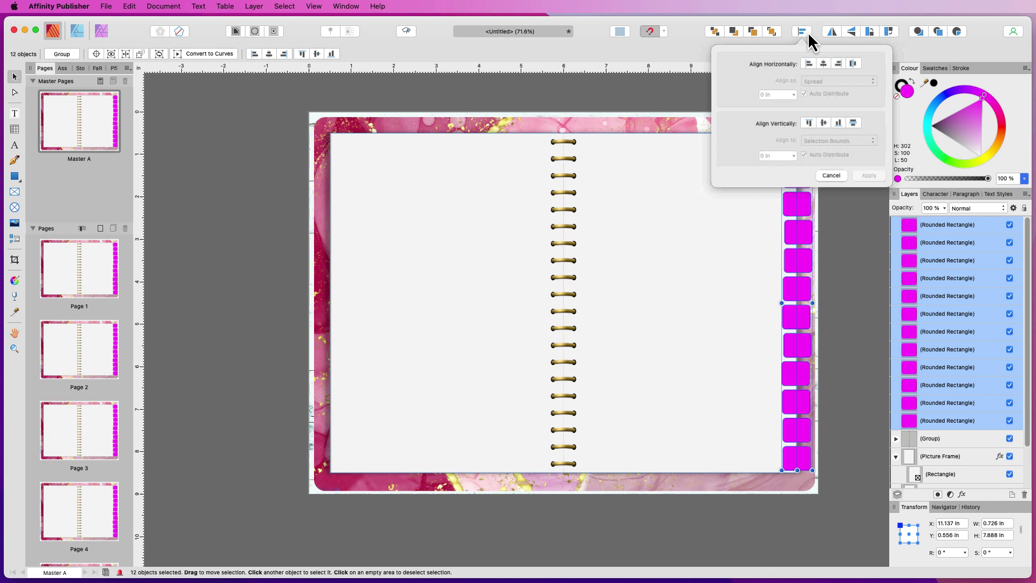
left_click(839, 66)
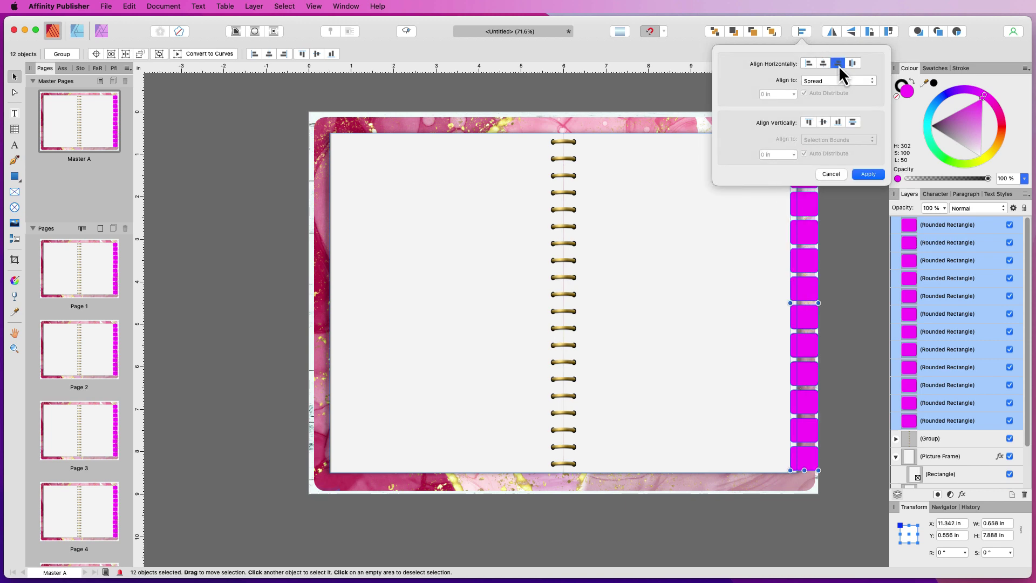
left_click(870, 174)
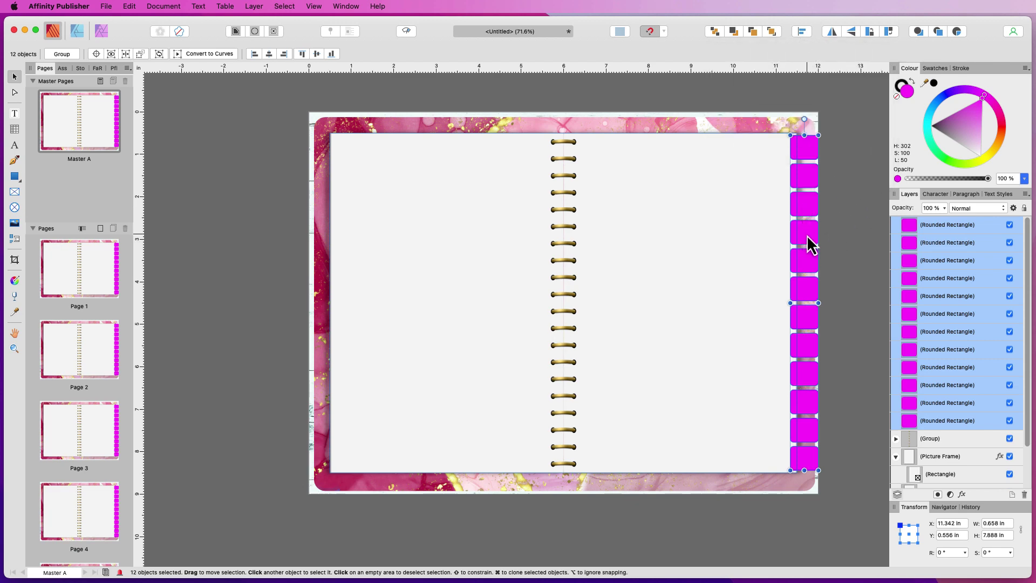
left_click_drag(808, 235, 799, 236)
left_click(849, 244)
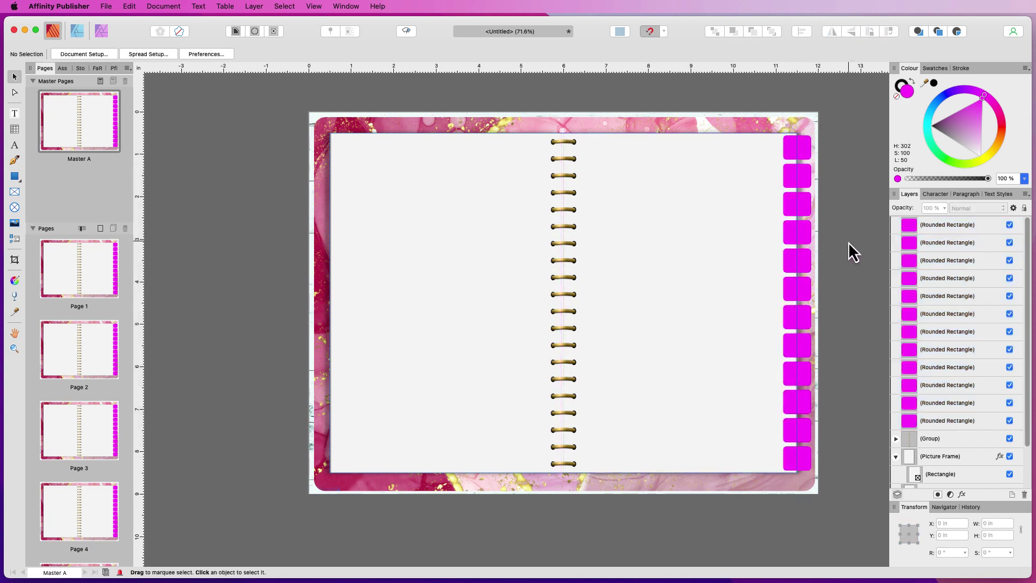
Group the 12 magenta tabs and place the group beneath both page frames, just above the marbled cover
left_click(961, 225)
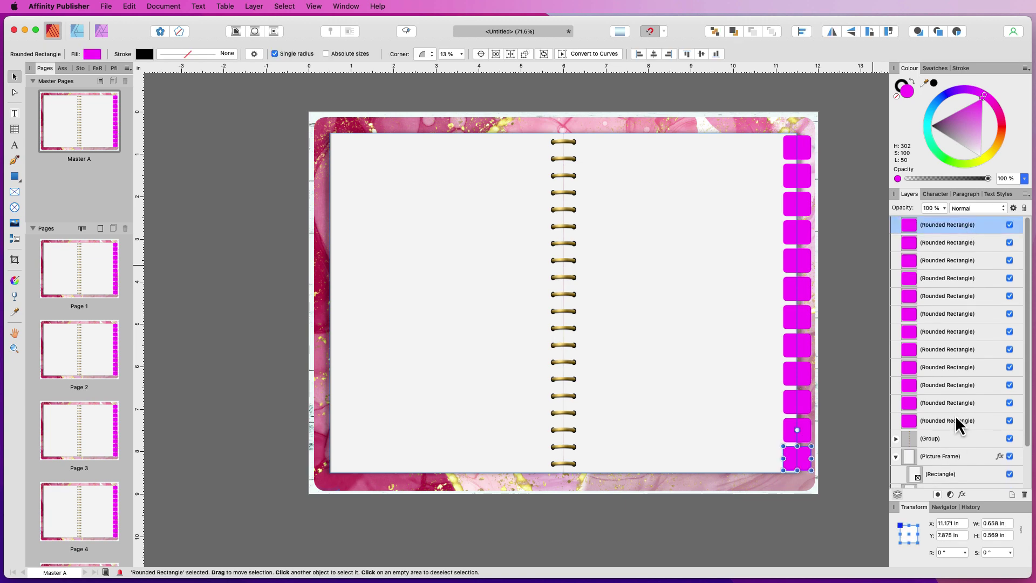
left_click(955, 417, "shift")
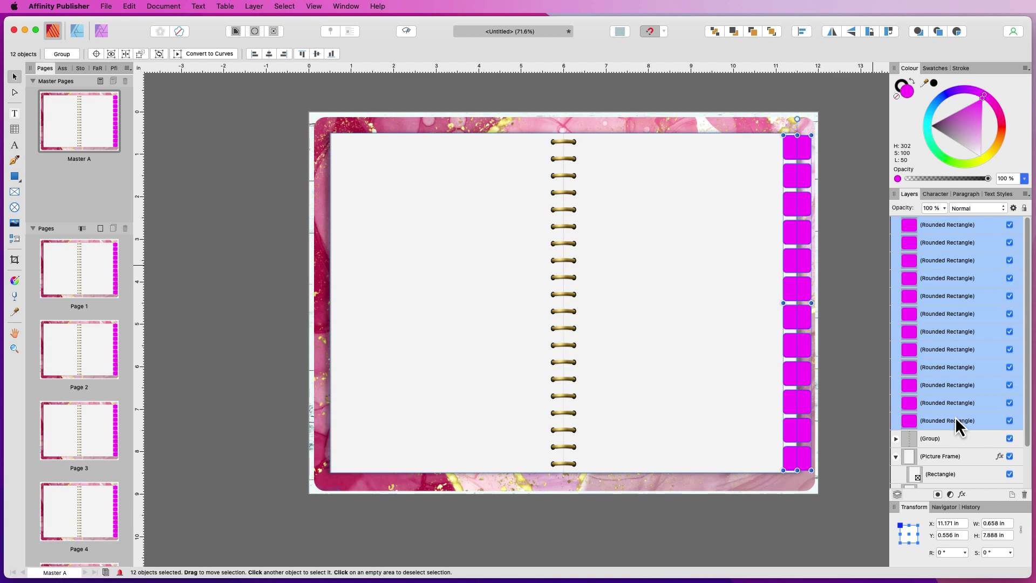
key("super+g")
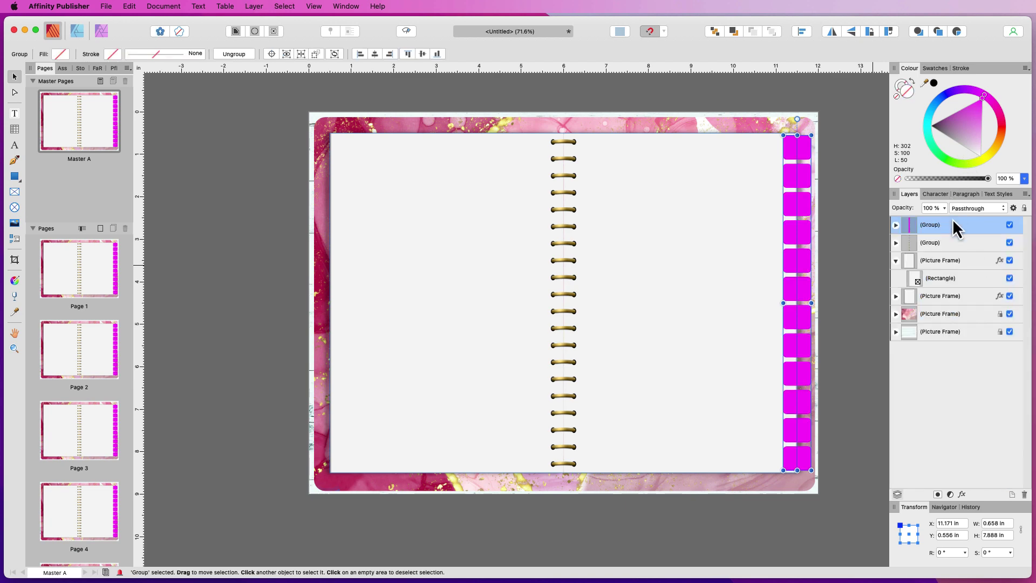
left_click_drag(952, 220, 934, 305)
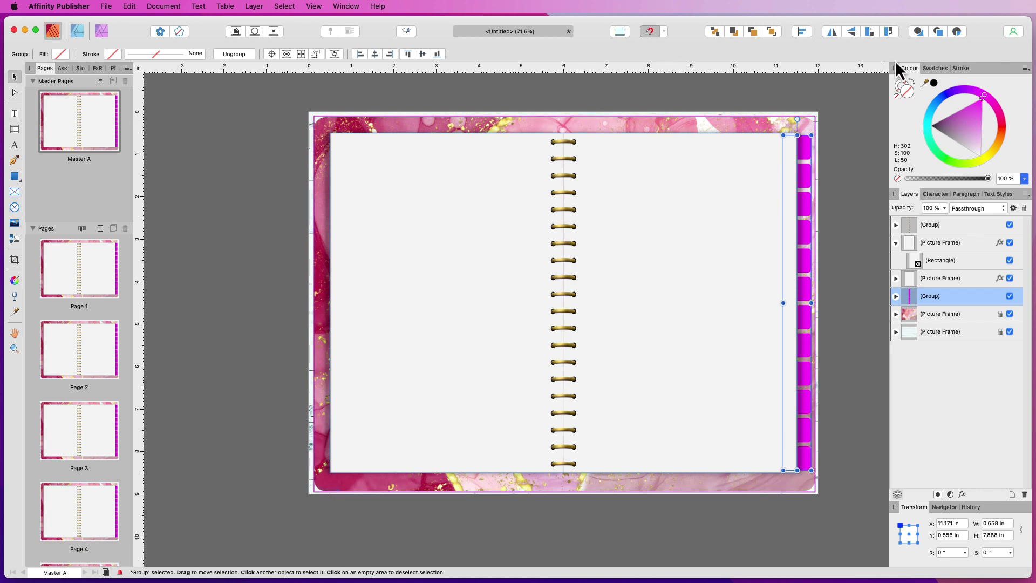
Show the Pink Glitter Digital Planner swatch palette and narrow the program window, closing the Calculator behind it
left_click(938, 69)
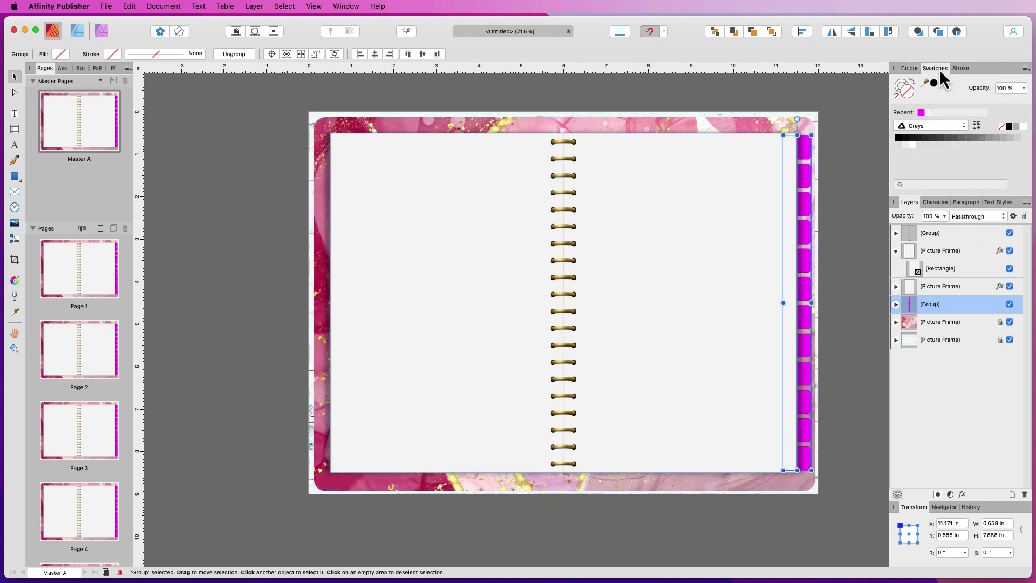
left_click(967, 126)
left_click(956, 169)
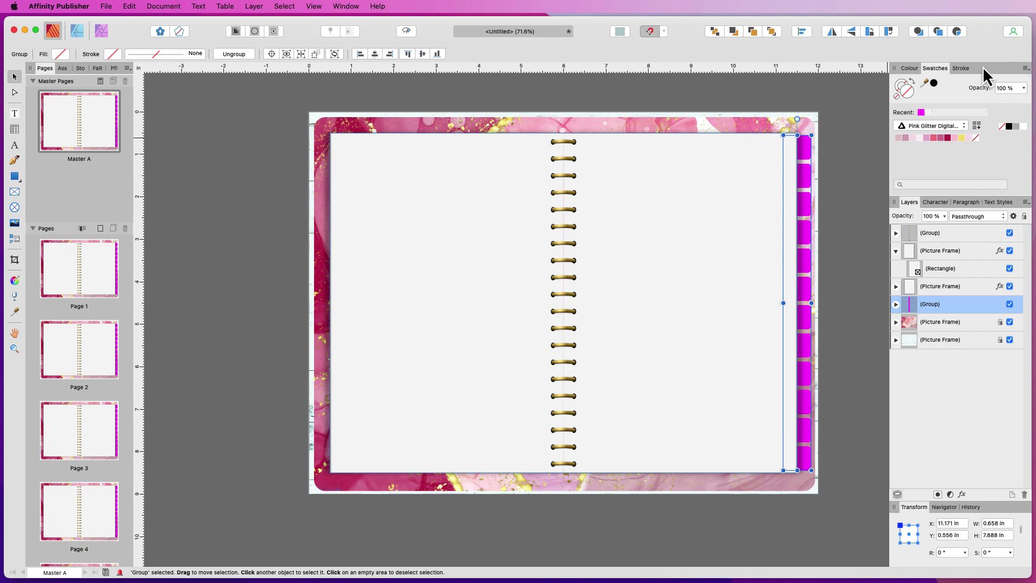
left_click(1026, 69)
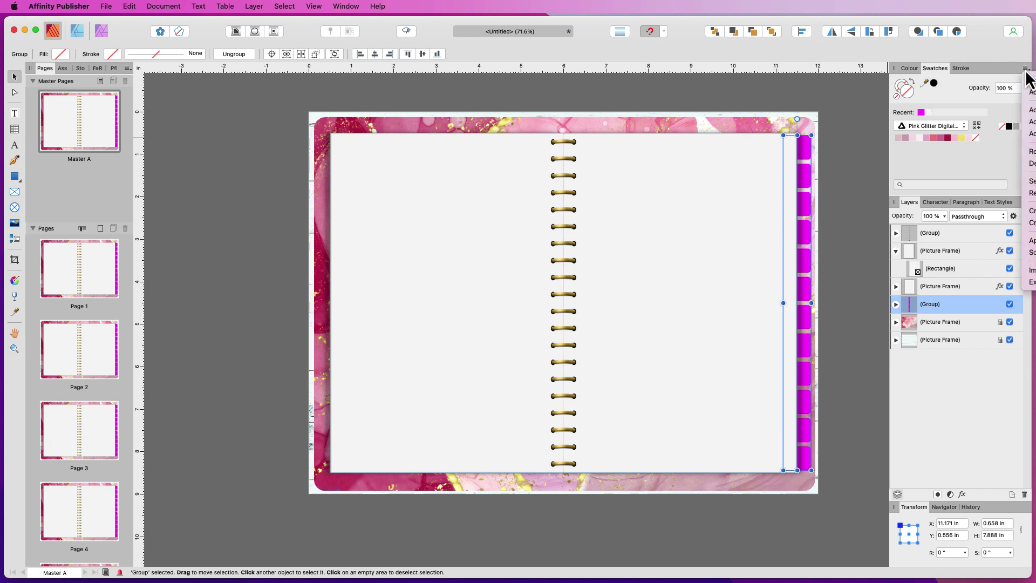
left_click(1026, 67)
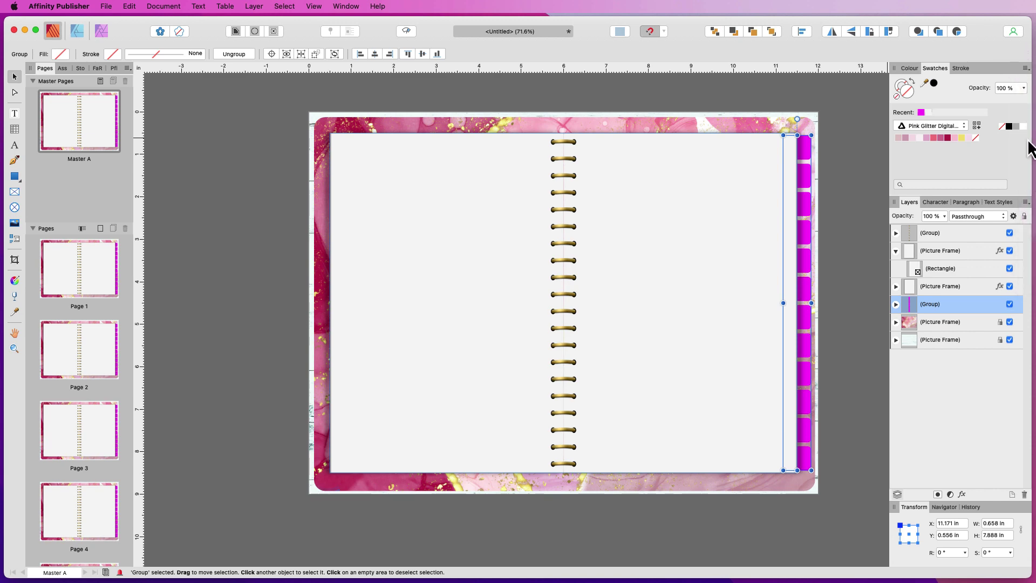
left_click_drag(1029, 142, 865, 132)
left_click(910, 92)
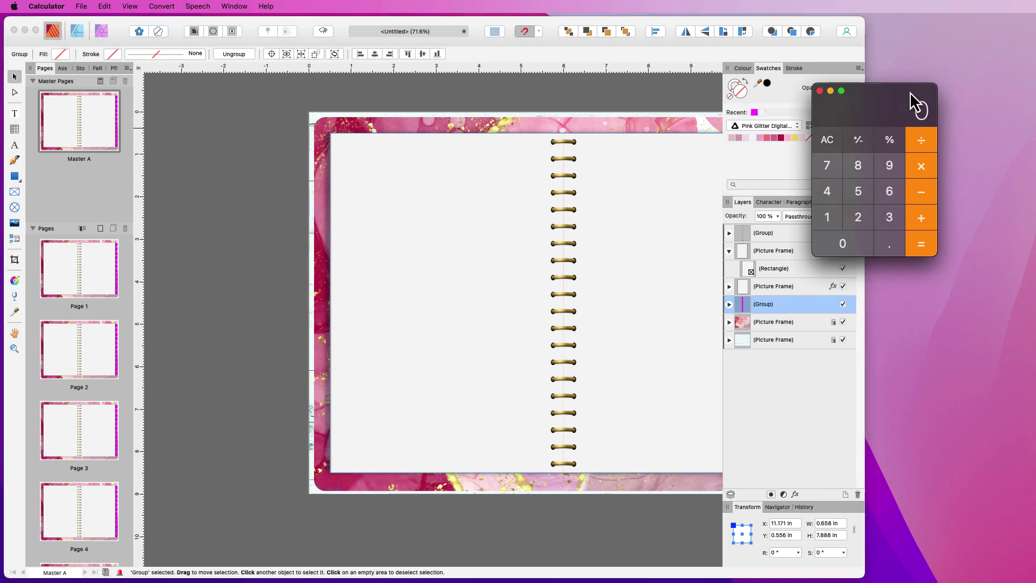
left_click(820, 90)
Add a new document palette to the swatches and rename it YouTubeExample
left_click(859, 68)
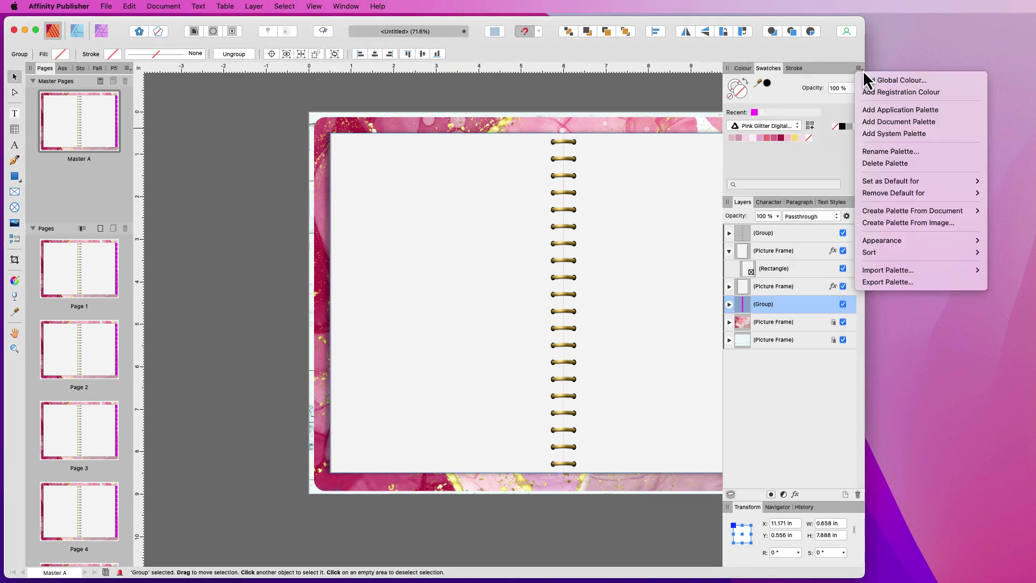
left_click(931, 124)
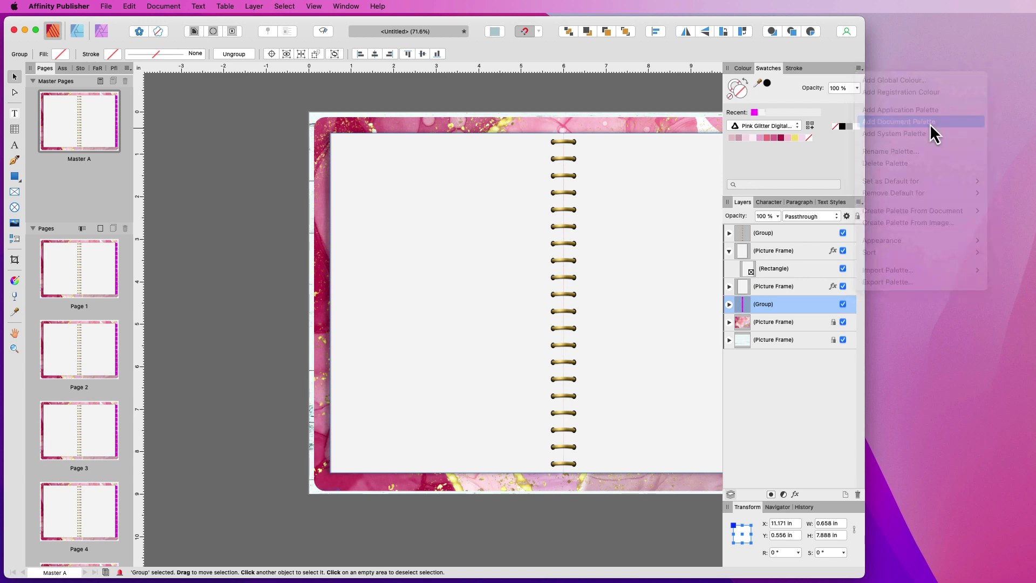
left_click(794, 127)
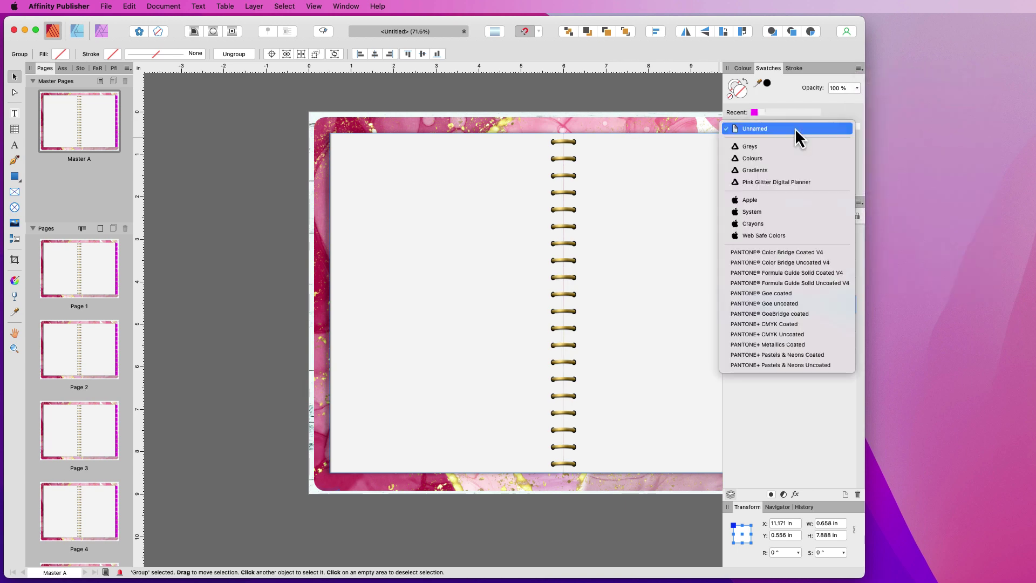
left_click(857, 68)
left_click(860, 68)
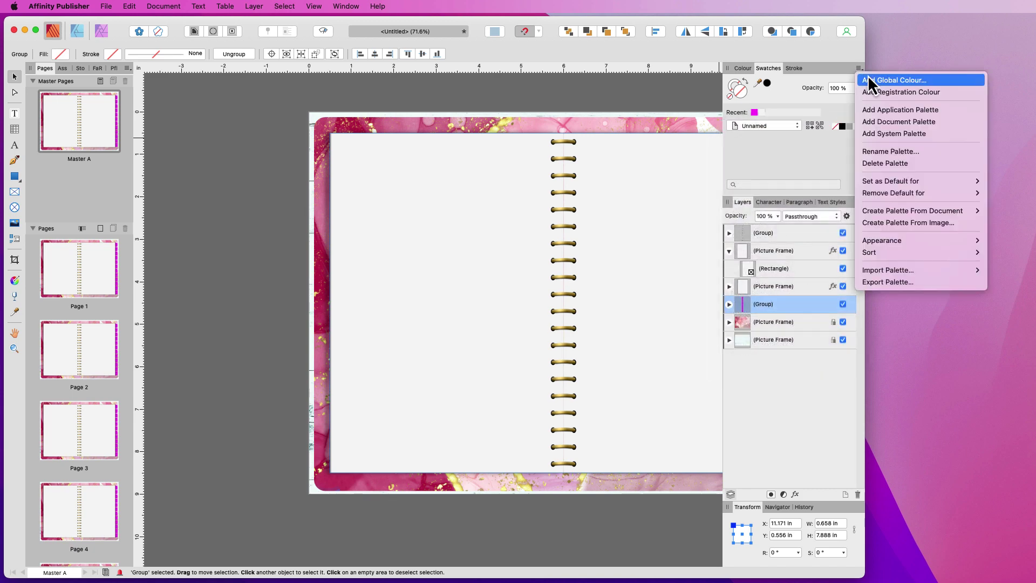
left_click(895, 154)
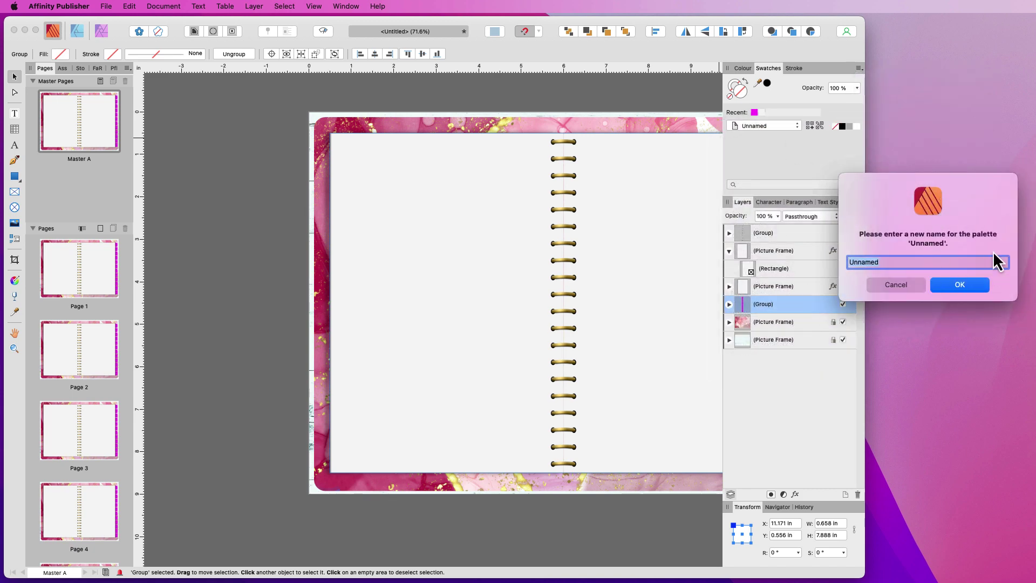
type("YouTubeExample")
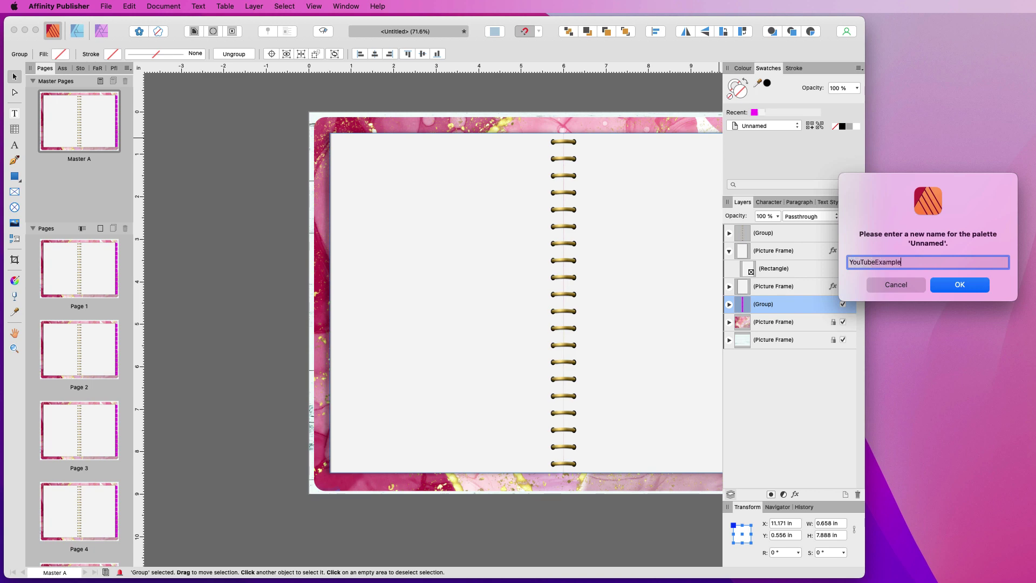
left_click(972, 287)
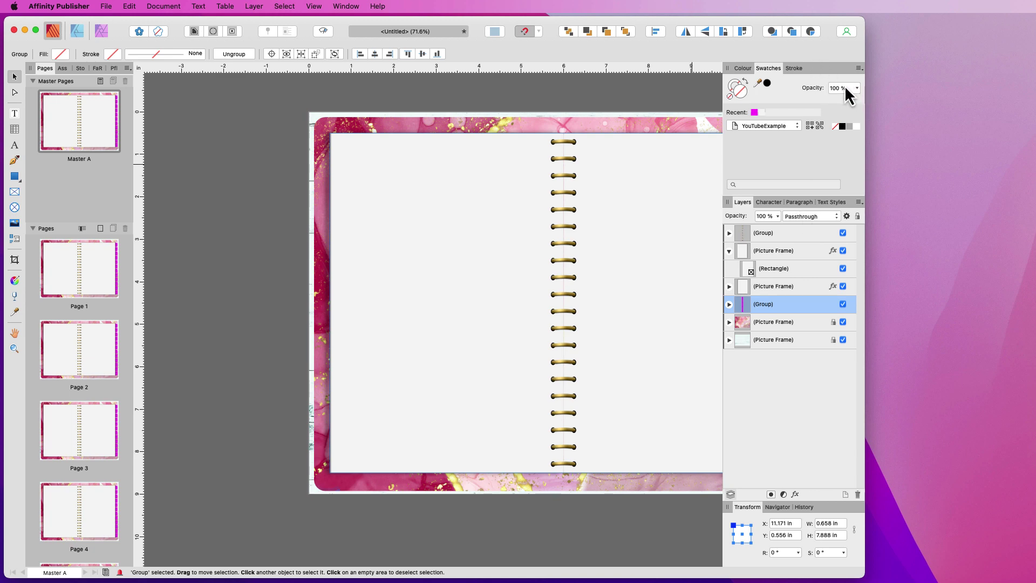
Sample a medium pink from the marbled cover's upper border with the Colour Picker and add it to the YouTubeExample palette
left_click(811, 128)
left_click(732, 138)
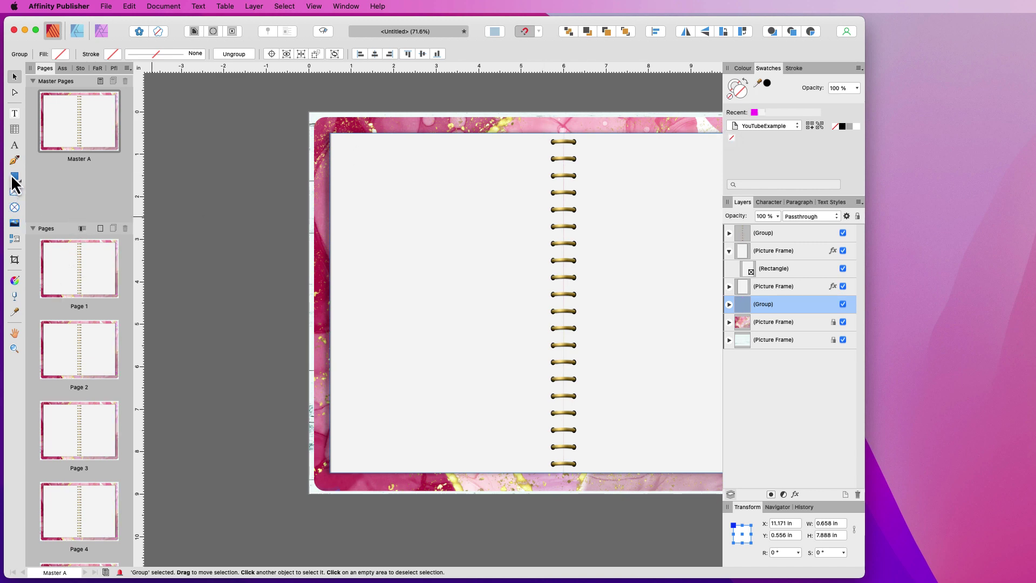
left_click(15, 313)
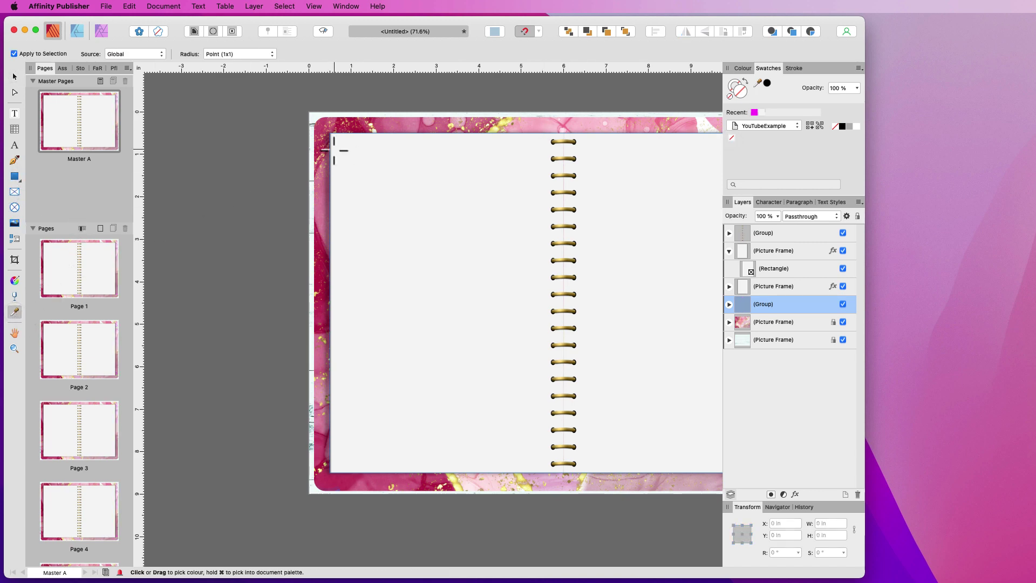
left_click(427, 122)
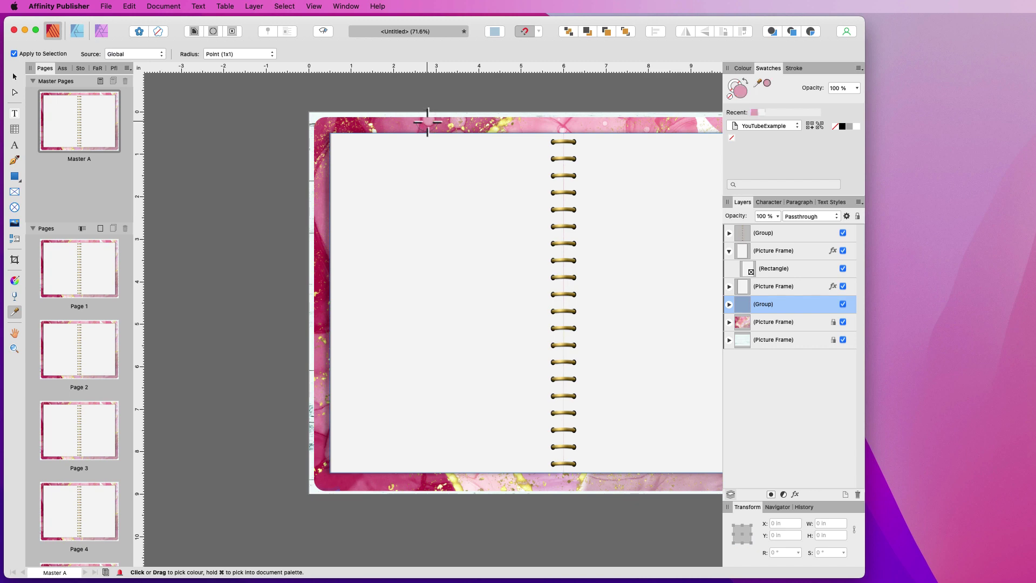
left_click(810, 126)
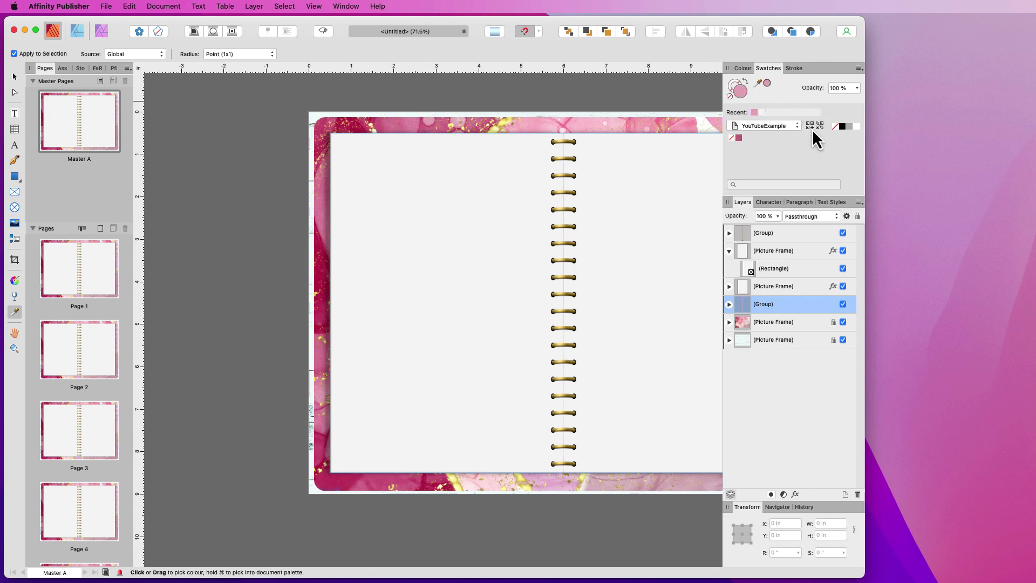
Sample a gold fleck and a light pink from the cover's upper border and add both to the YouTubeExample palette
left_click(732, 138)
left_click(767, 83)
left_click(507, 121)
left_click(583, 126)
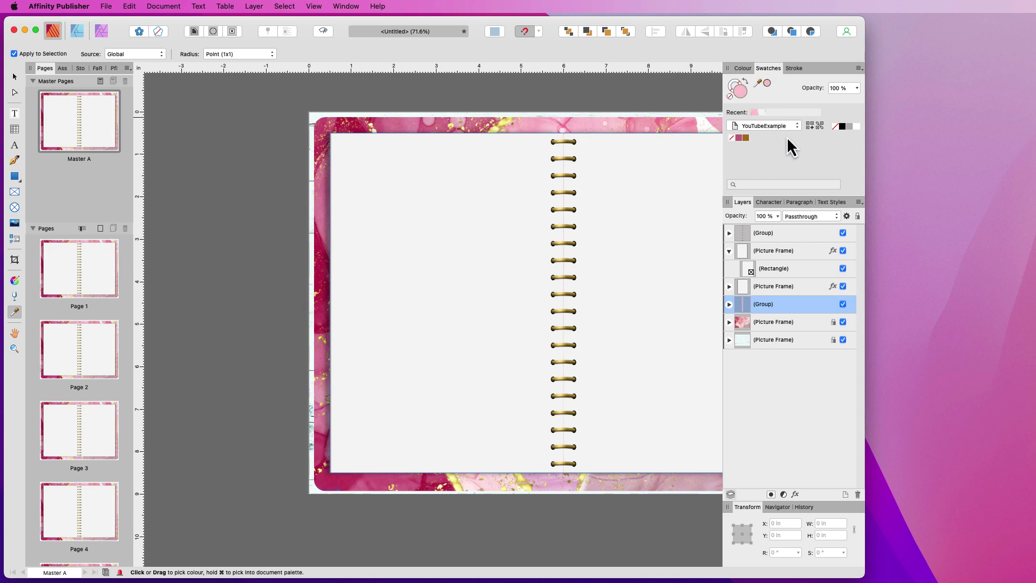
left_click(811, 128)
Widen the program window, expand the tab group and fill the lowest tab with the gold swatch
left_click_drag(866, 185, 1010, 181)
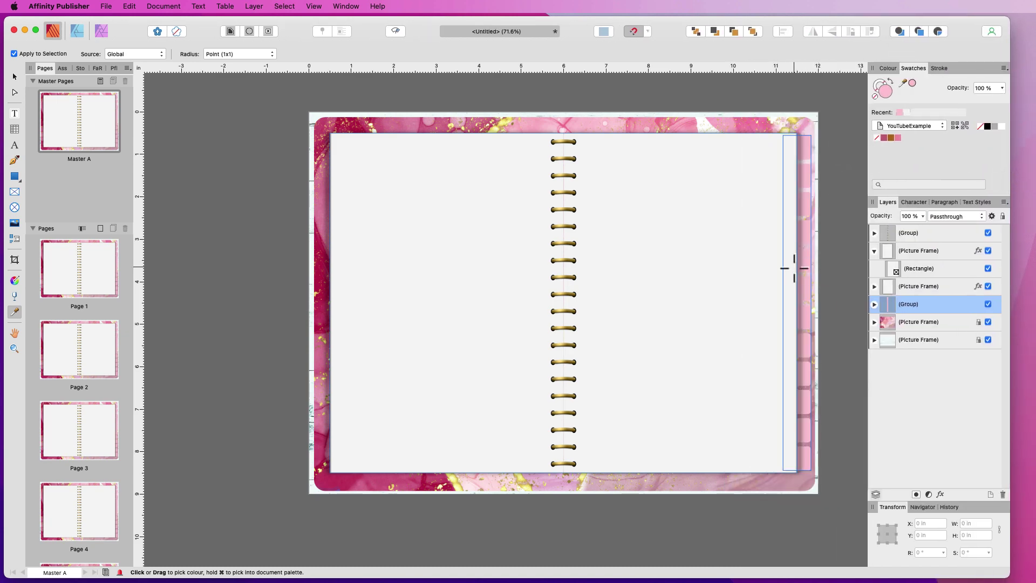
left_click(874, 305)
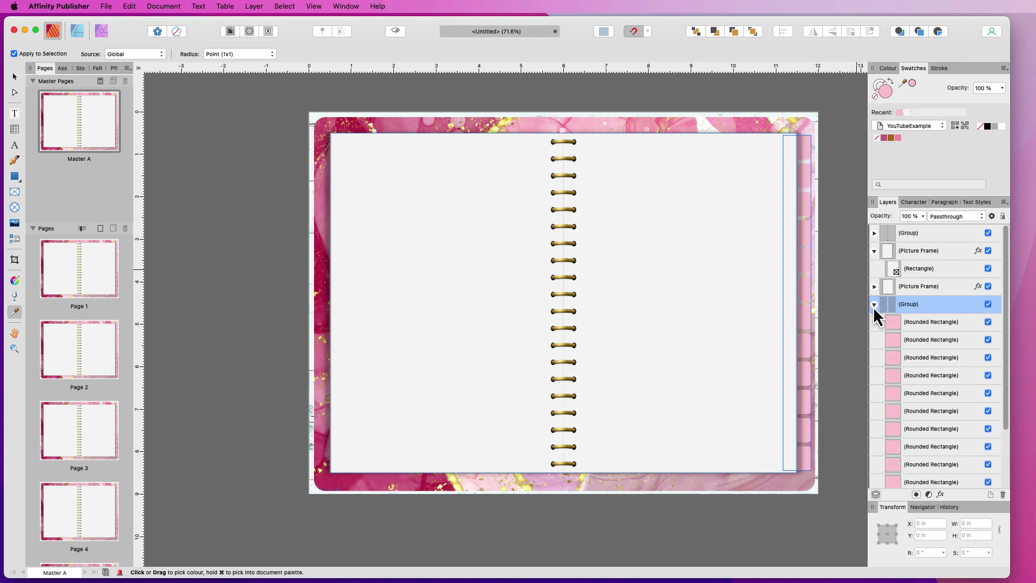
left_click(931, 323)
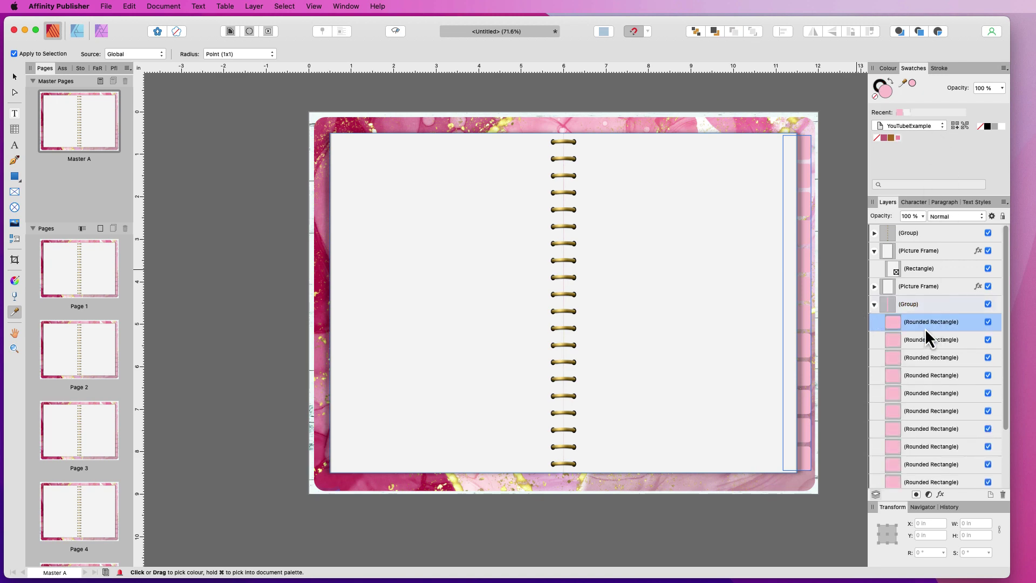
double_click(925, 323)
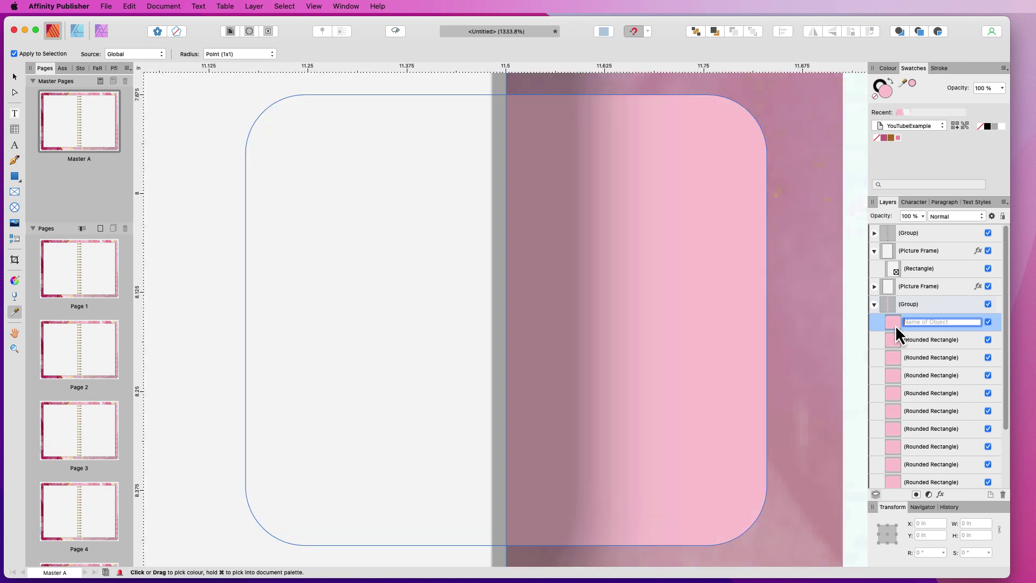
left_click(942, 126)
left_click(982, 105)
left_click(891, 138)
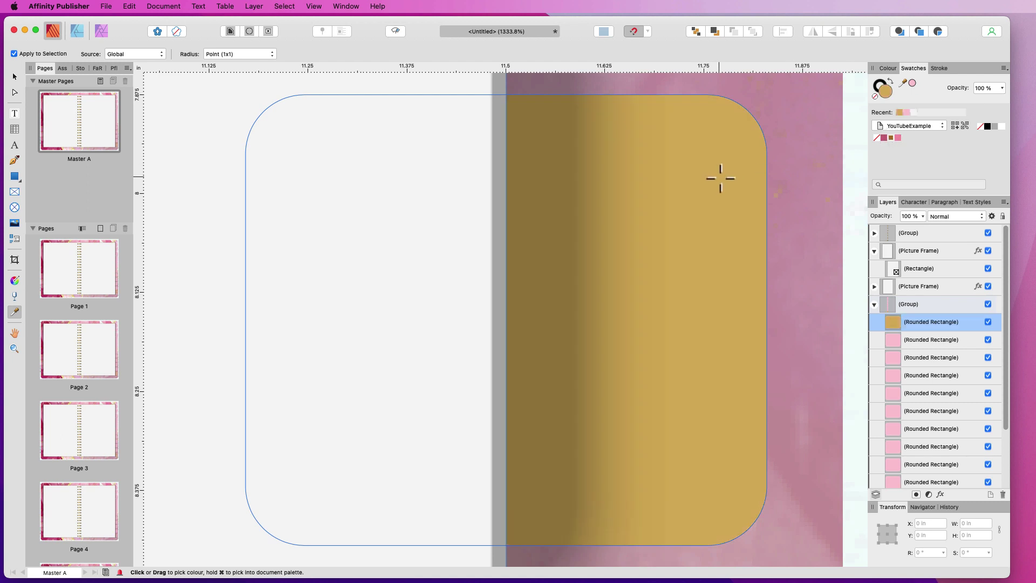
Fill the third tab from the bottom with the medium pink swatch from the YouTubeExample palette
scroll(721, 179, "up", 5)
scroll(721, 179, "up", 10)
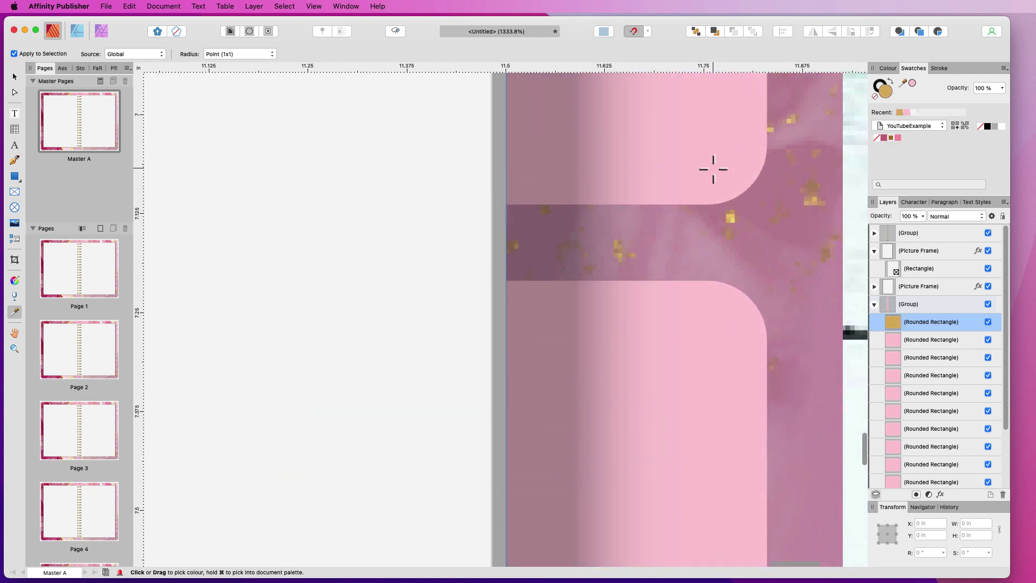
left_click(935, 353)
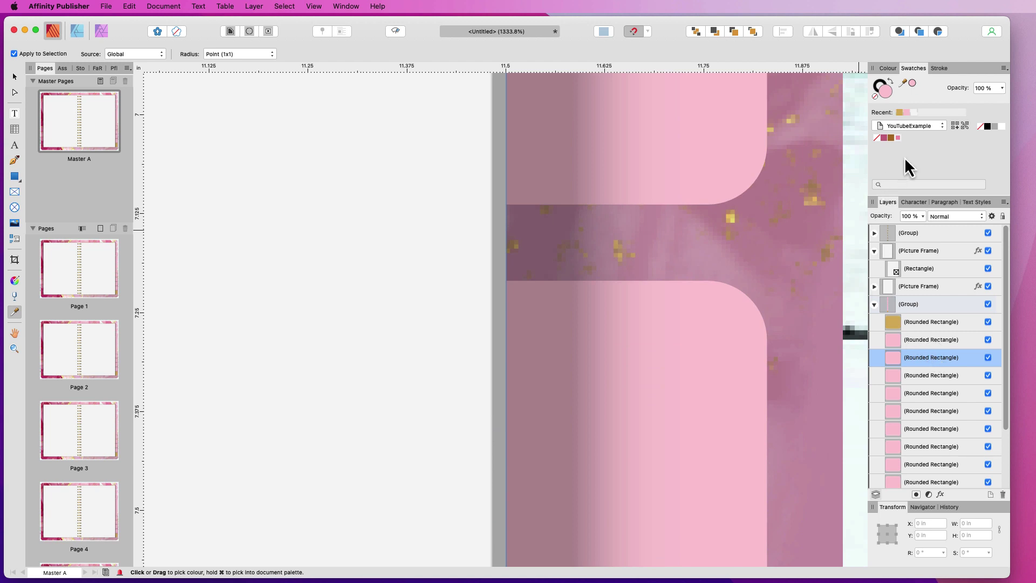
left_click(884, 138)
scroll(803, 165, "up", 5)
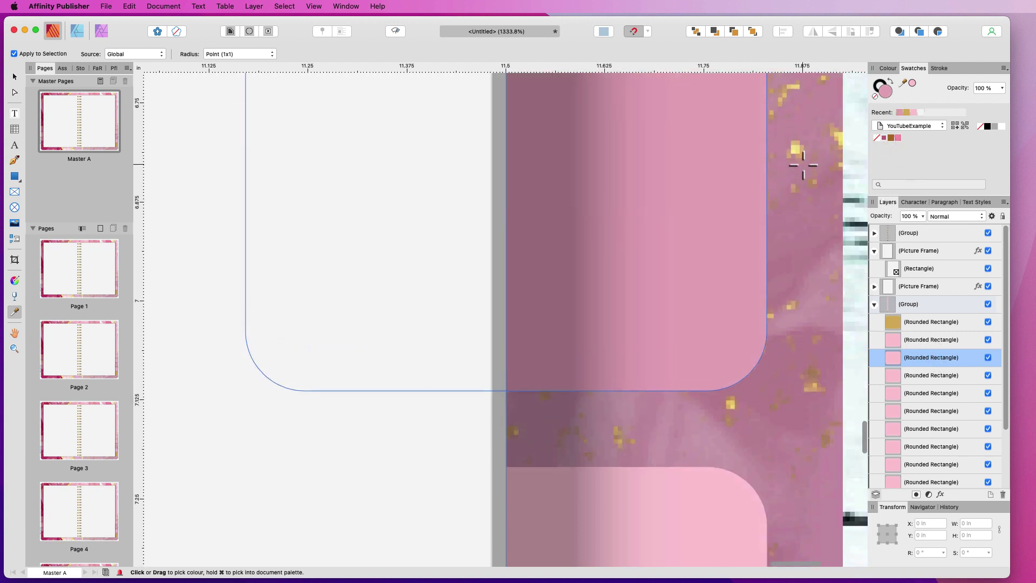
key("super+minus")
key("super+minus")
key("super+minus")
key("super+minus")
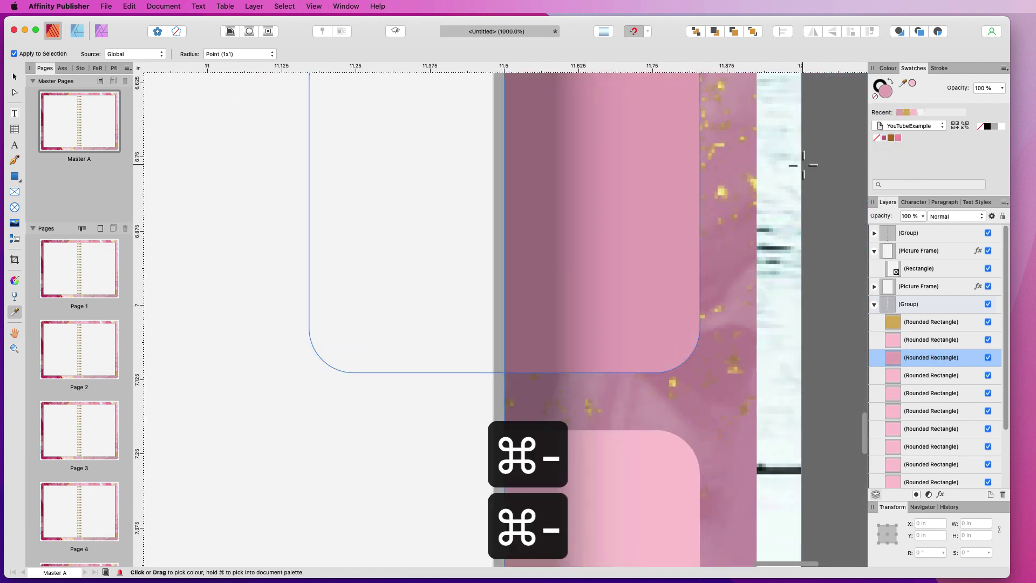
Switch the swatches to the Pink Glitter Digital Planner palette
key("super+minus")
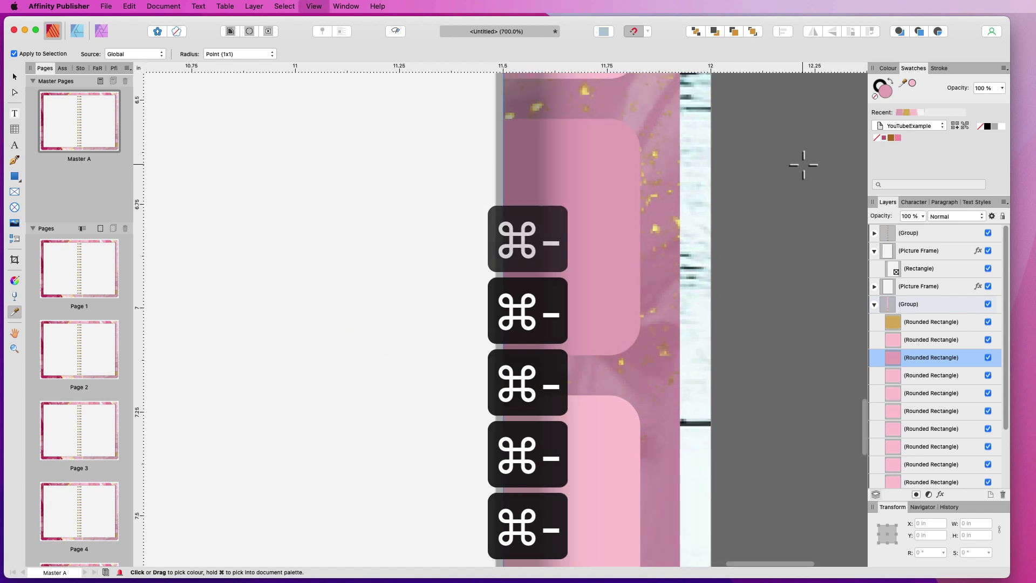
scroll(727, 203, "left", 10)
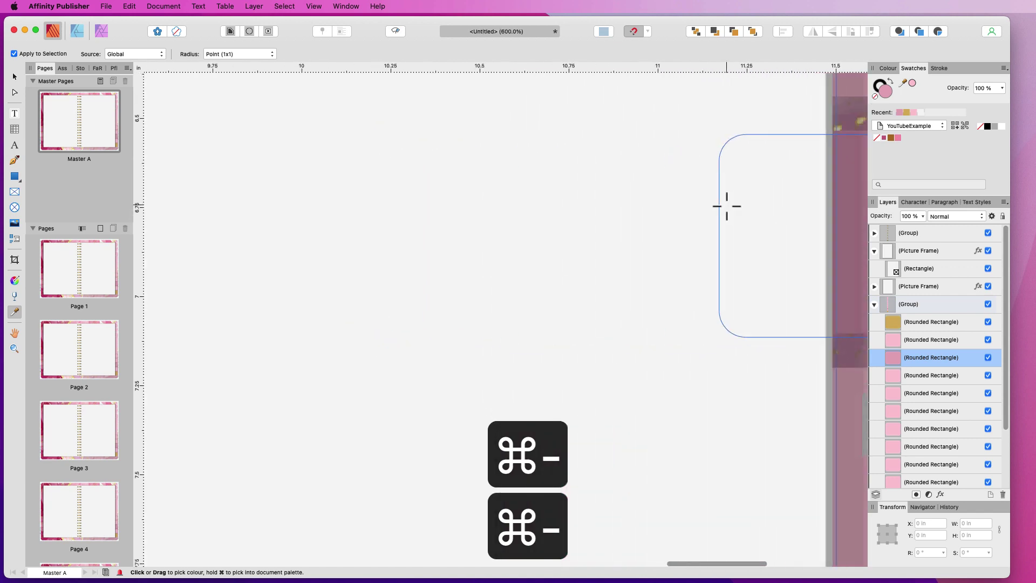
scroll(727, 203, "down", 3)
scroll(727, 206, "right", 2)
scroll(727, 205, "down", 2)
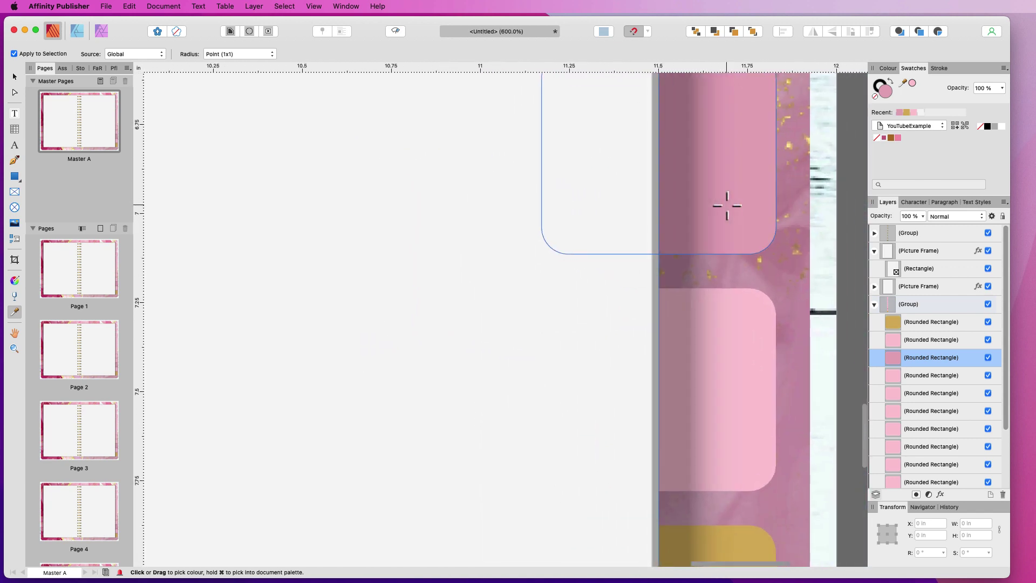
key("super+minus")
key("super+minus")
key("super+minus")
key("super+minus")
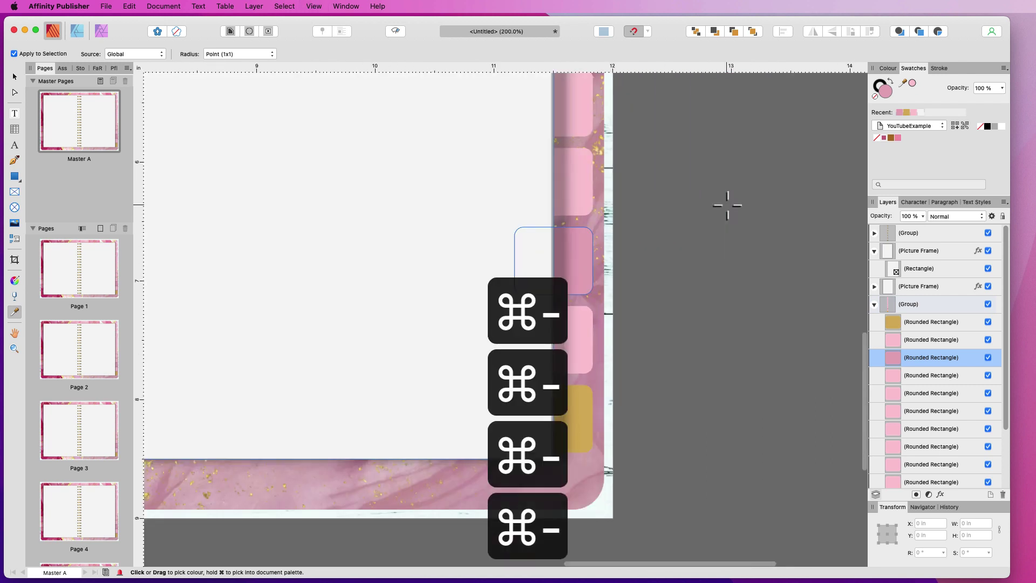
scroll(759, 215, "left", 5)
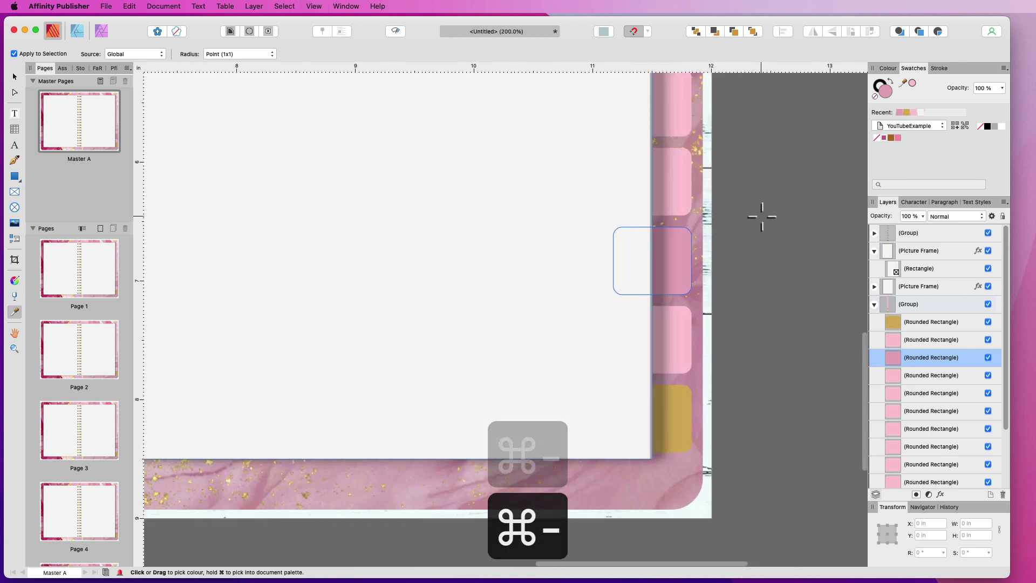
scroll(762, 217, "left", 4)
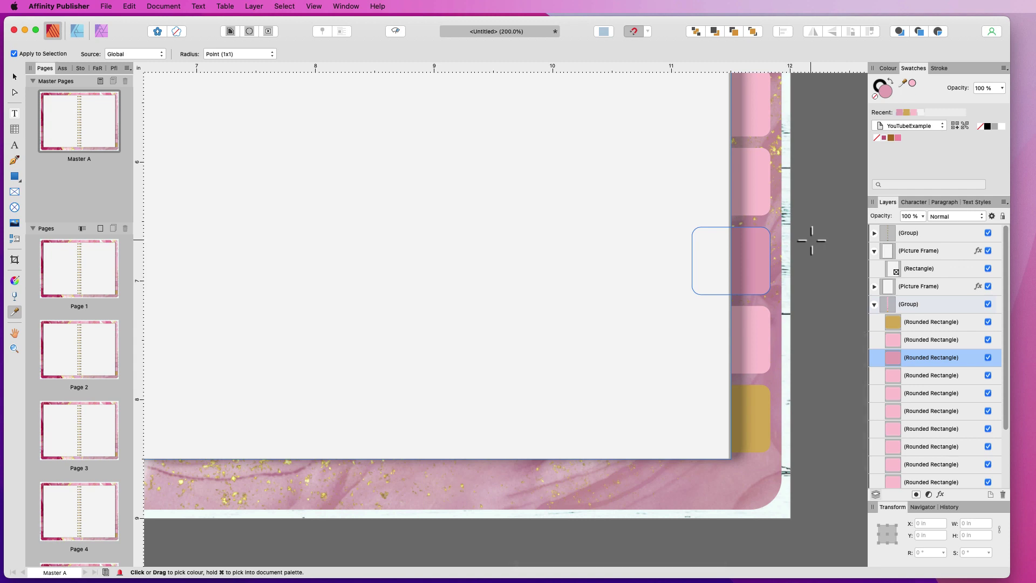
scroll(810, 209, "up", 15)
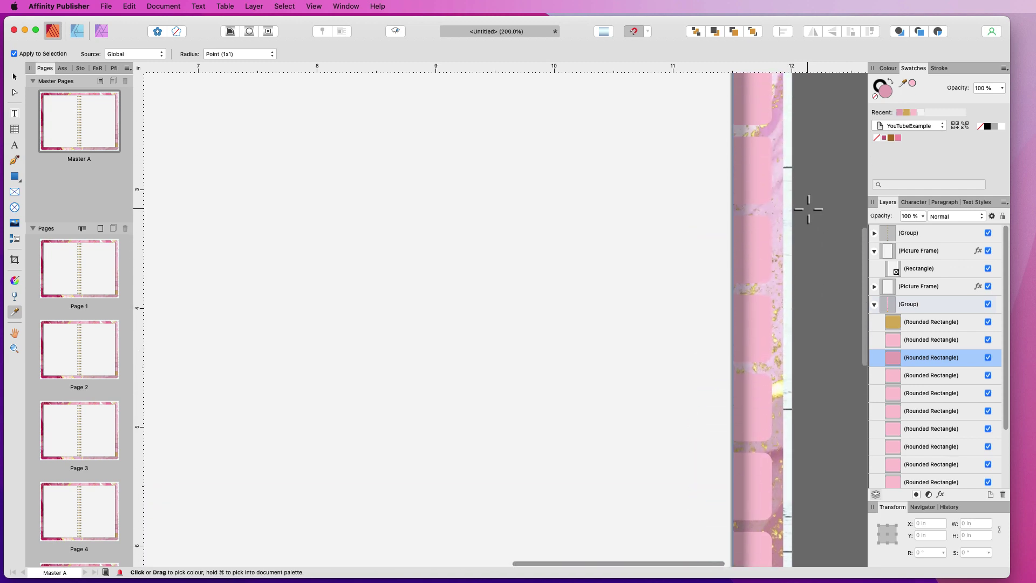
scroll(809, 209, "up", 10)
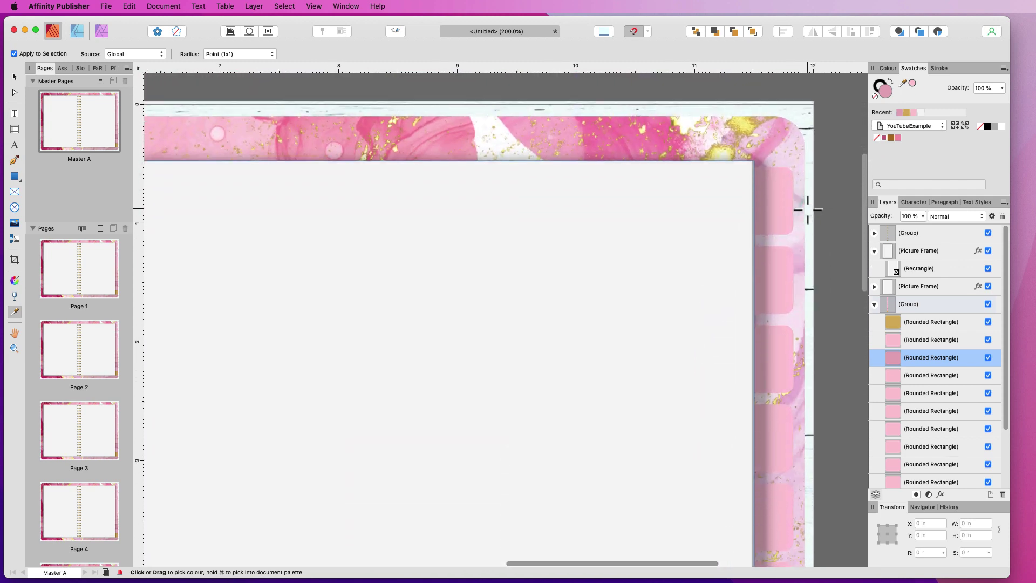
left_click(942, 127)
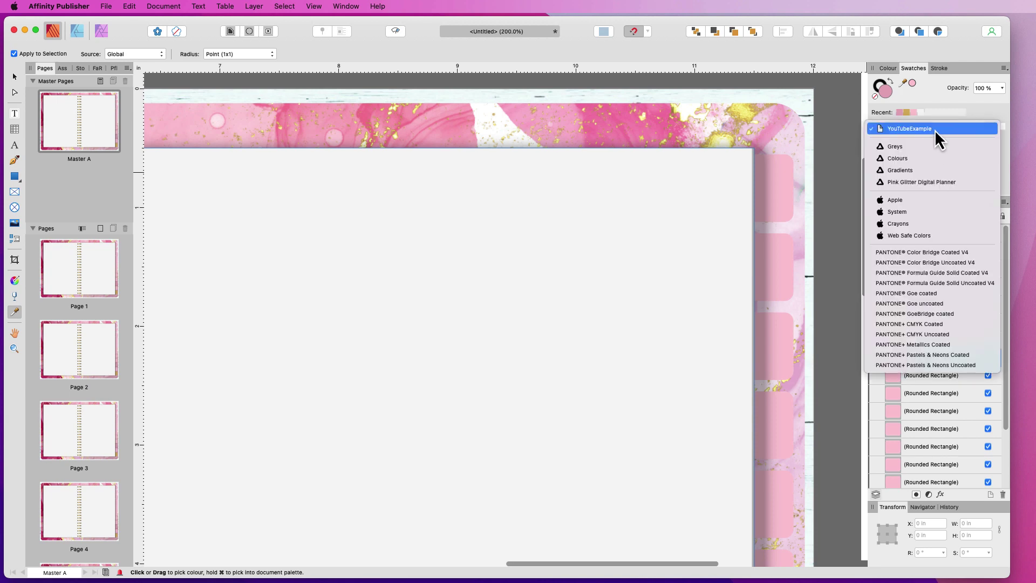
left_click(928, 183)
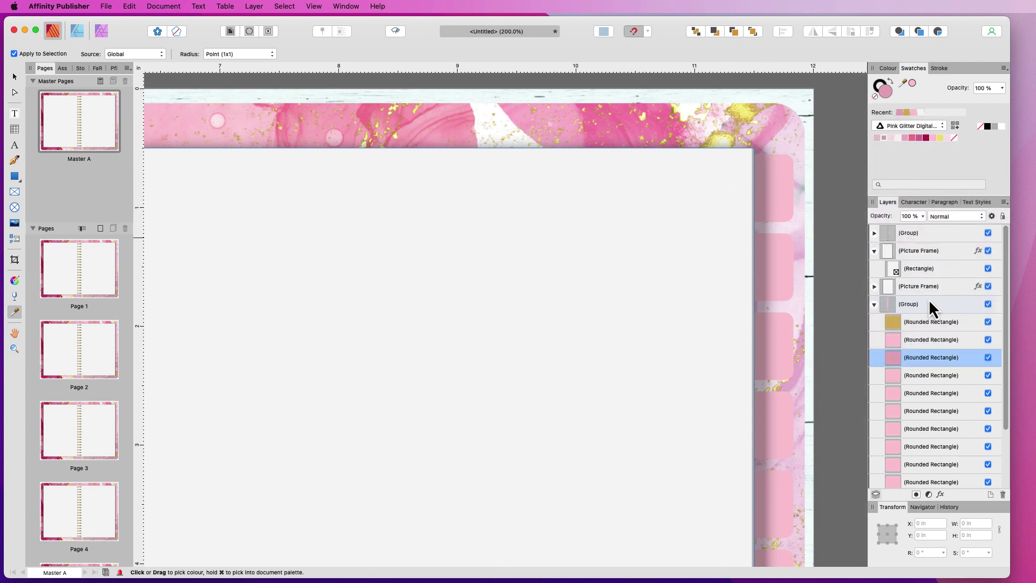
Fill the second tab from the bottom with the magenta swatch
left_click(924, 340)
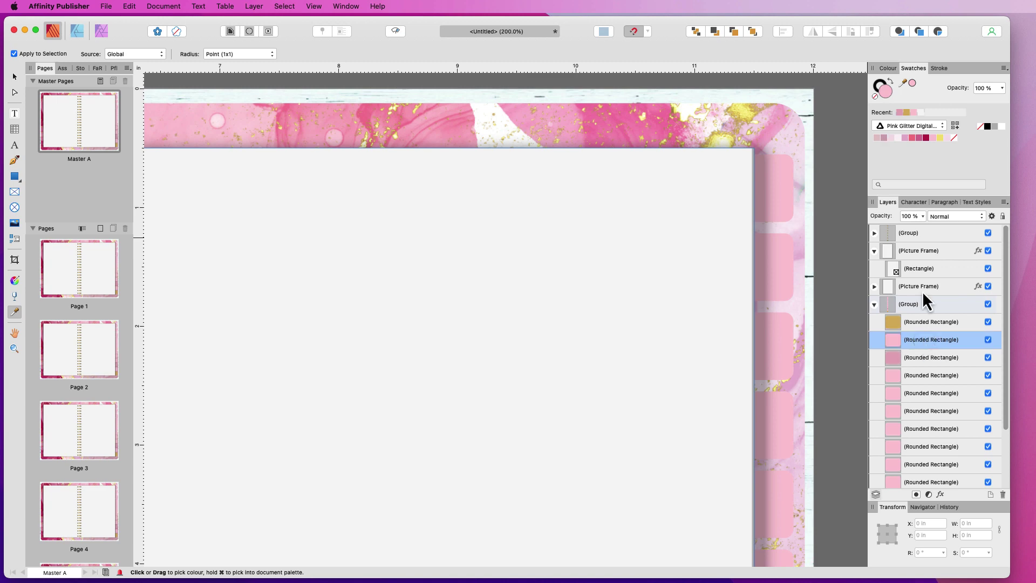
left_click(927, 140)
scroll(798, 318, "down", 12)
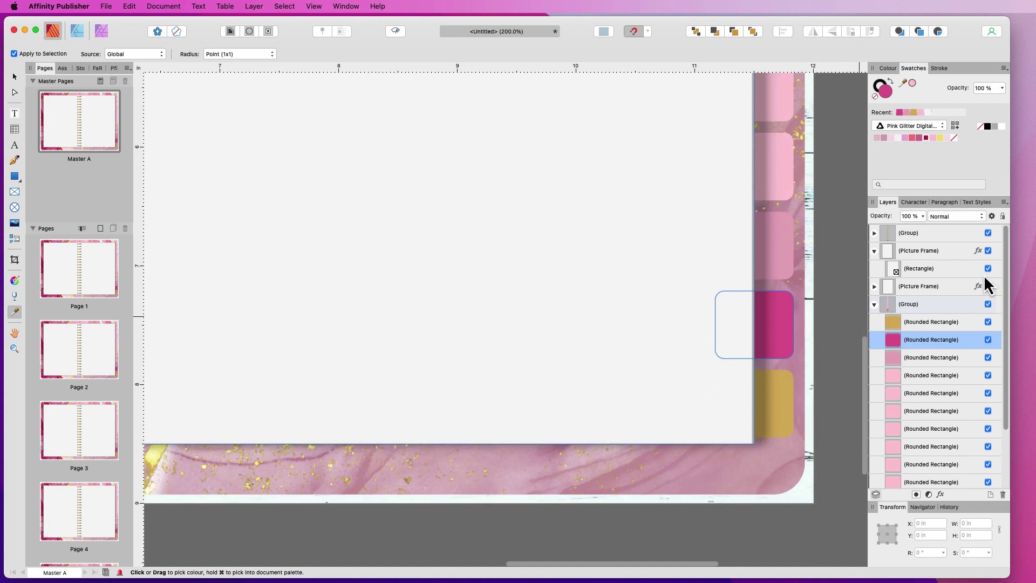
Fill the topmost tab, the last rounded rectangle in the tab group, with the magenta swatch
scroll(938, 468, "down", 3)
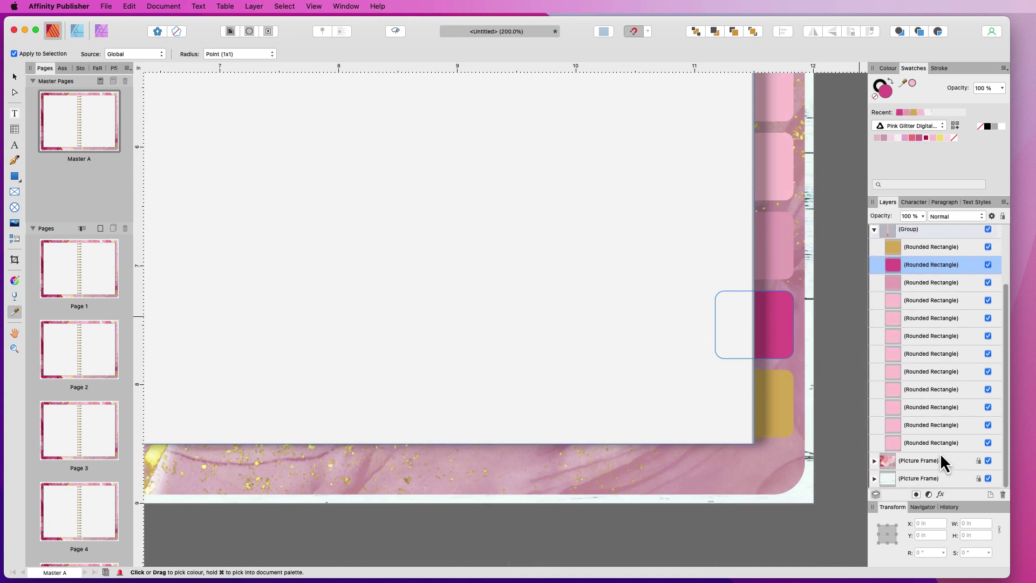
left_click(941, 444)
scroll(751, 112, "up", 8)
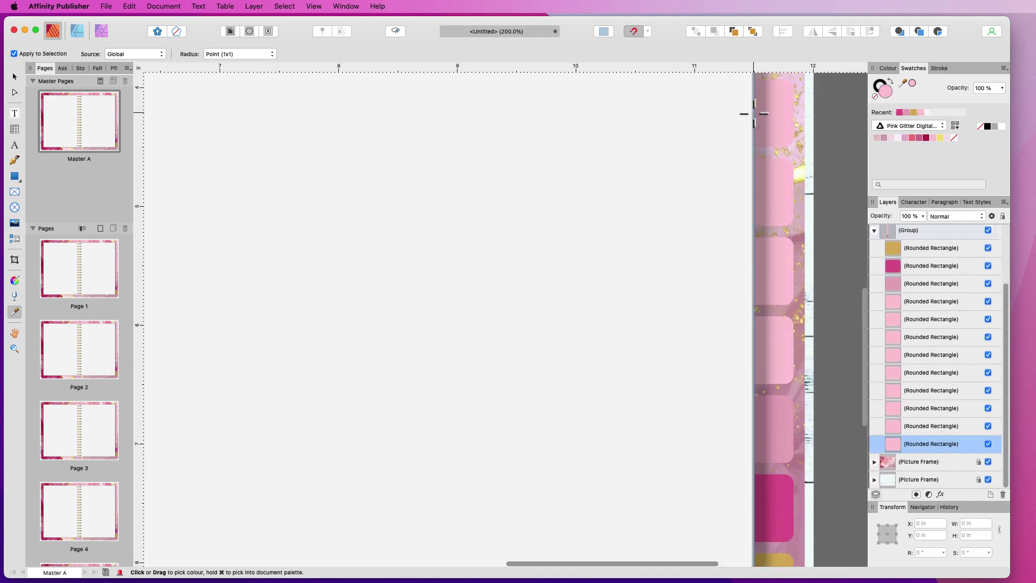
scroll(755, 114, "up", 5)
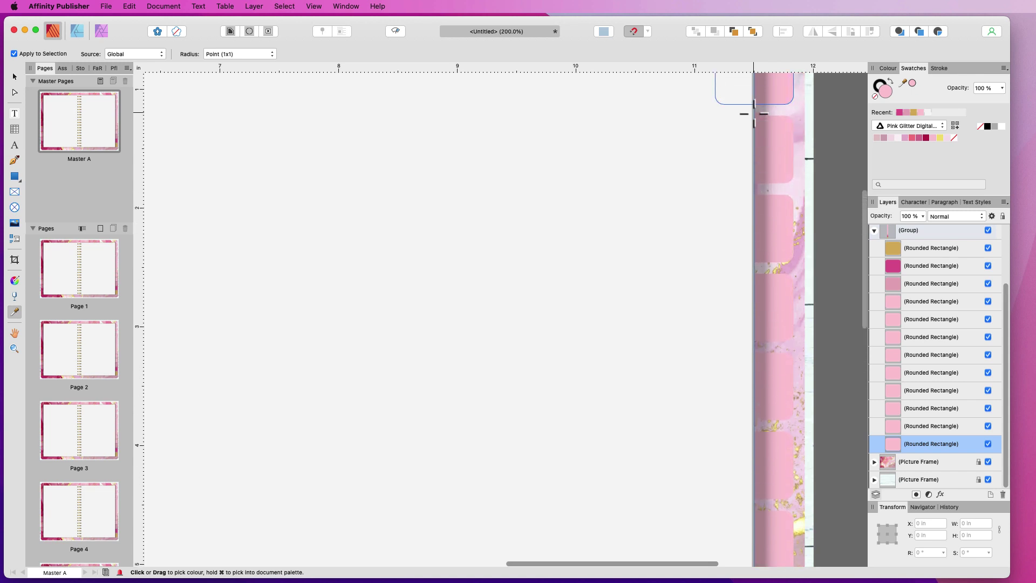
left_click(928, 140)
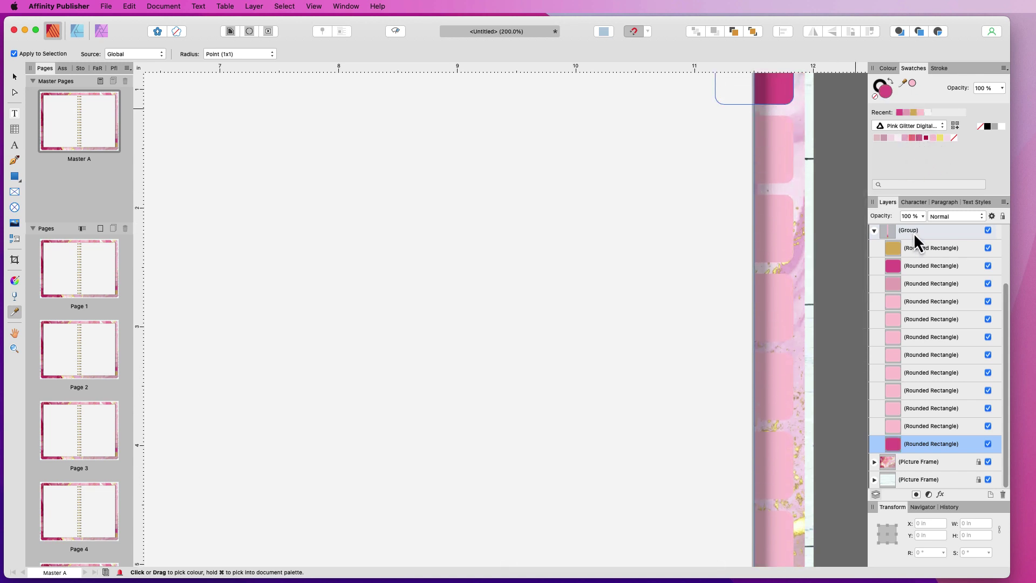
Fill the second tab from the top with orchid pink and the third with salmon pink
left_click(942, 428)
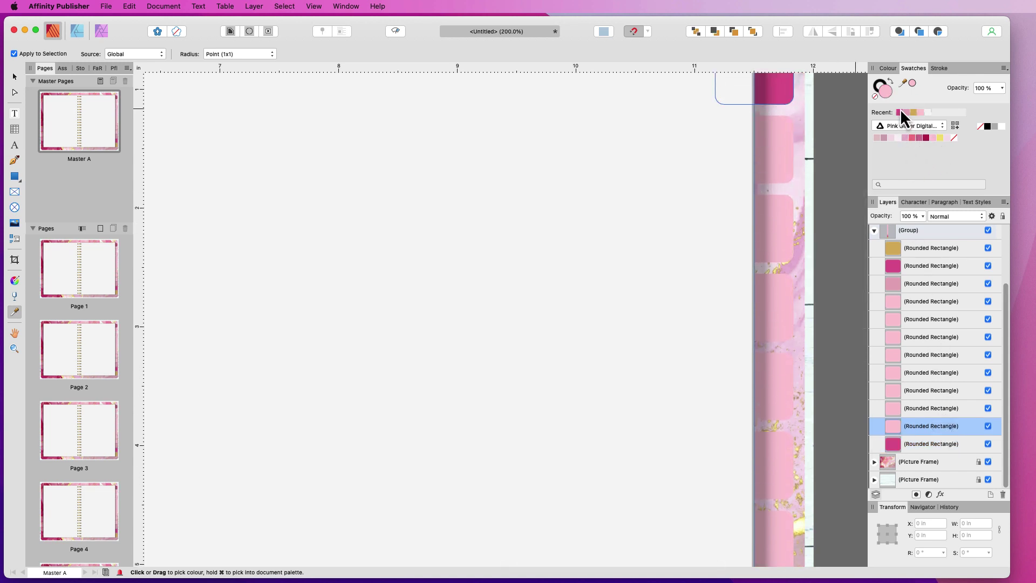
left_click(934, 138)
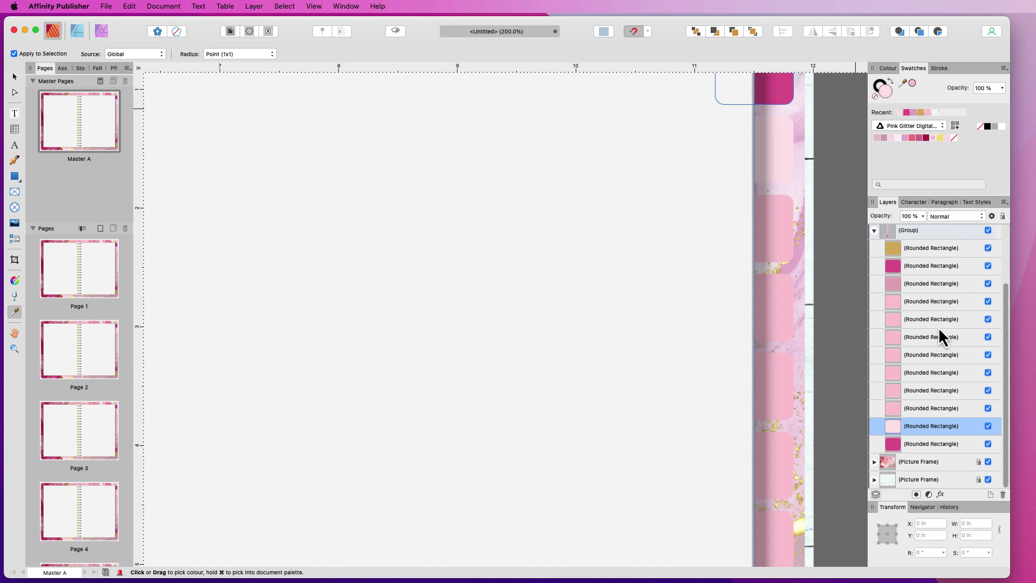
left_click(921, 139)
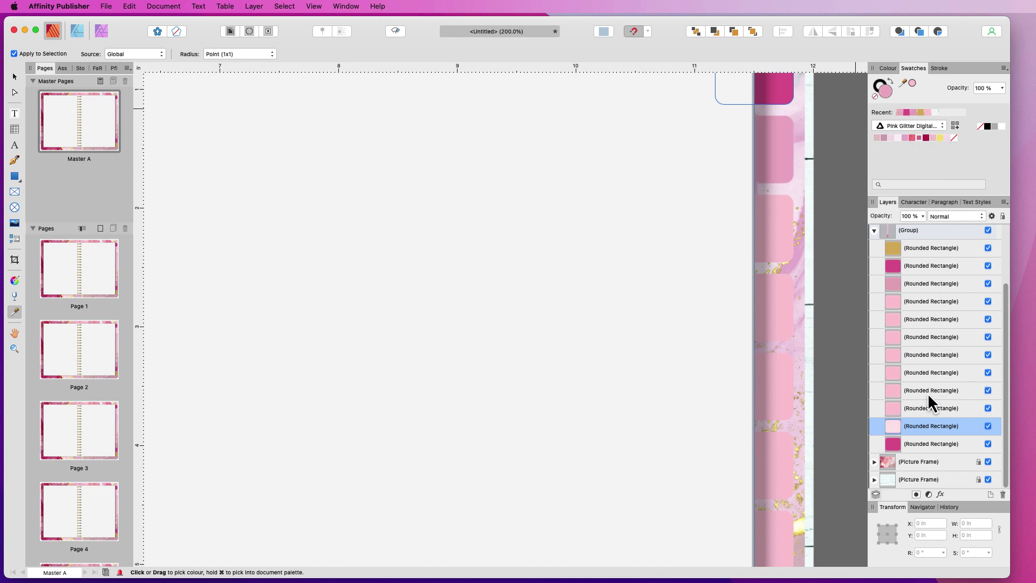
left_click(945, 411)
left_click(912, 139)
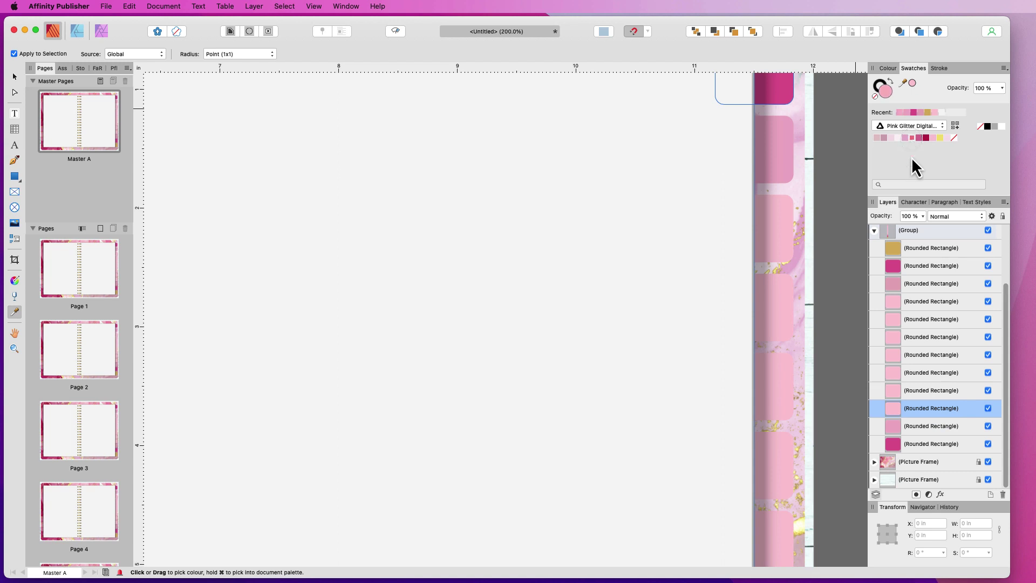
Fill the fourth tab from the top with pale lilac pink and the fifth with the near-white pink
left_click(939, 392)
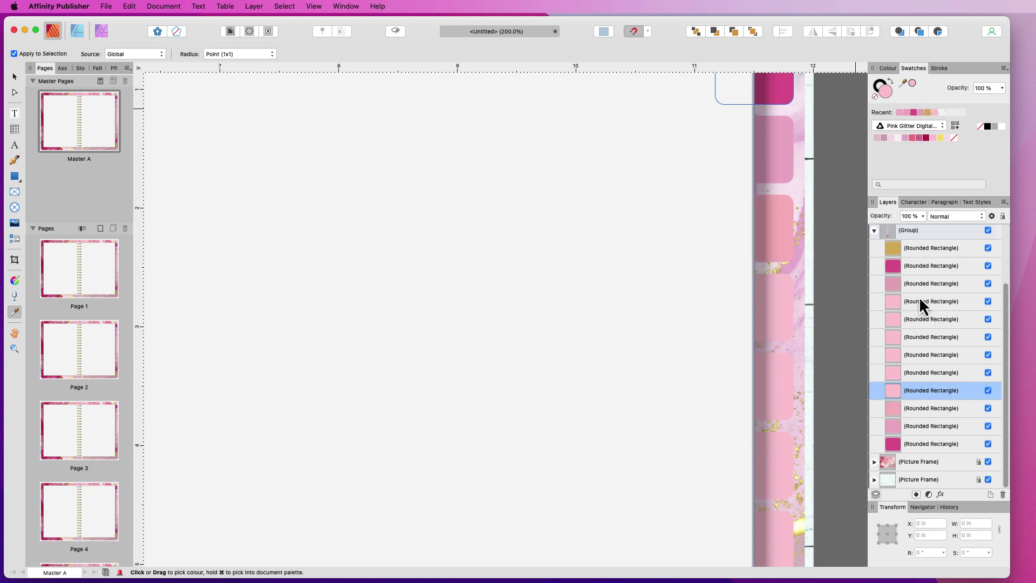
left_click(905, 139)
left_click(943, 371)
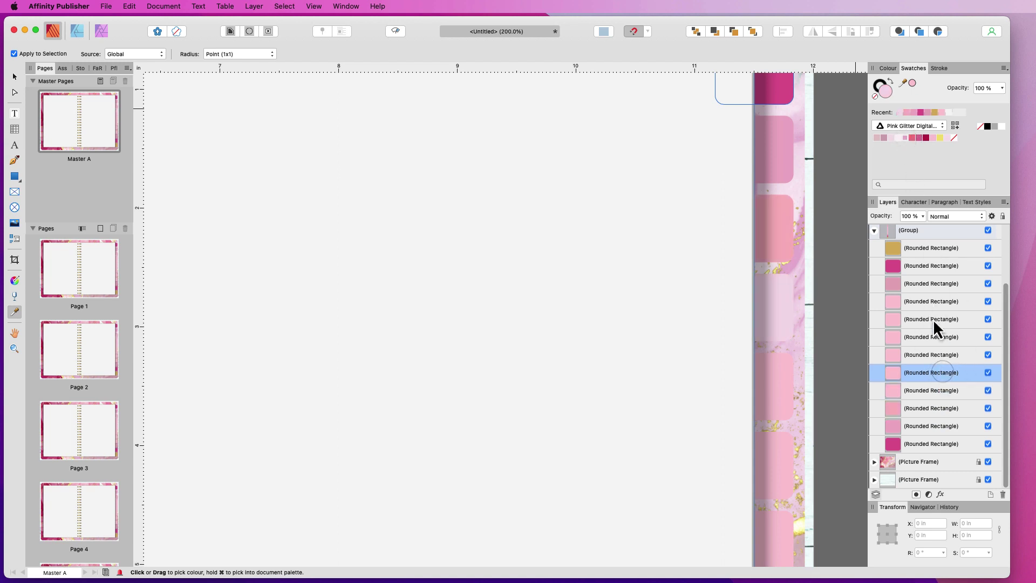
left_click(889, 139)
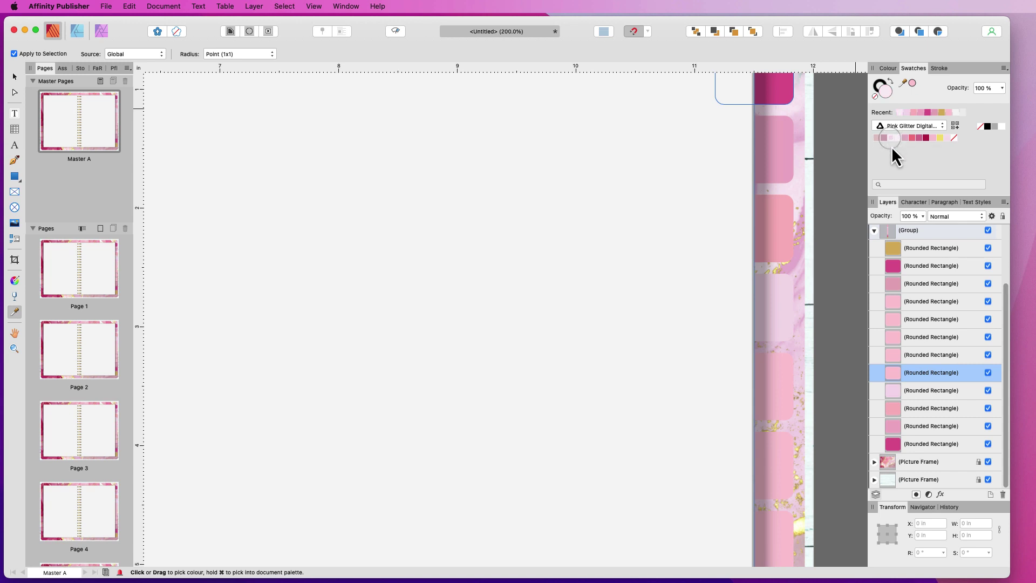
Fill the sixth tab from the top with the dusty pink swatch
left_click(941, 356)
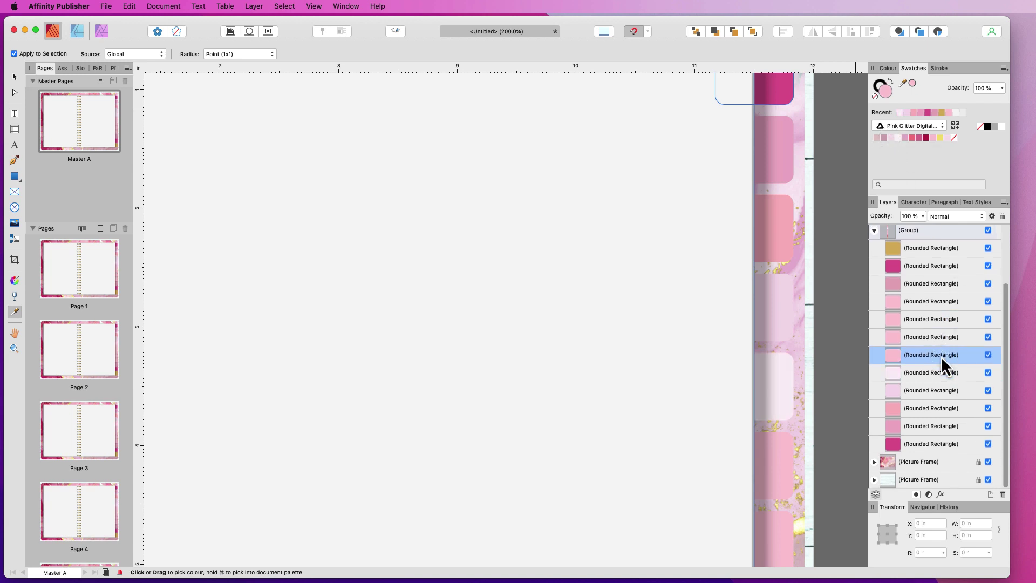
scroll(735, 317, "down", 2)
scroll(735, 317, "left", 1)
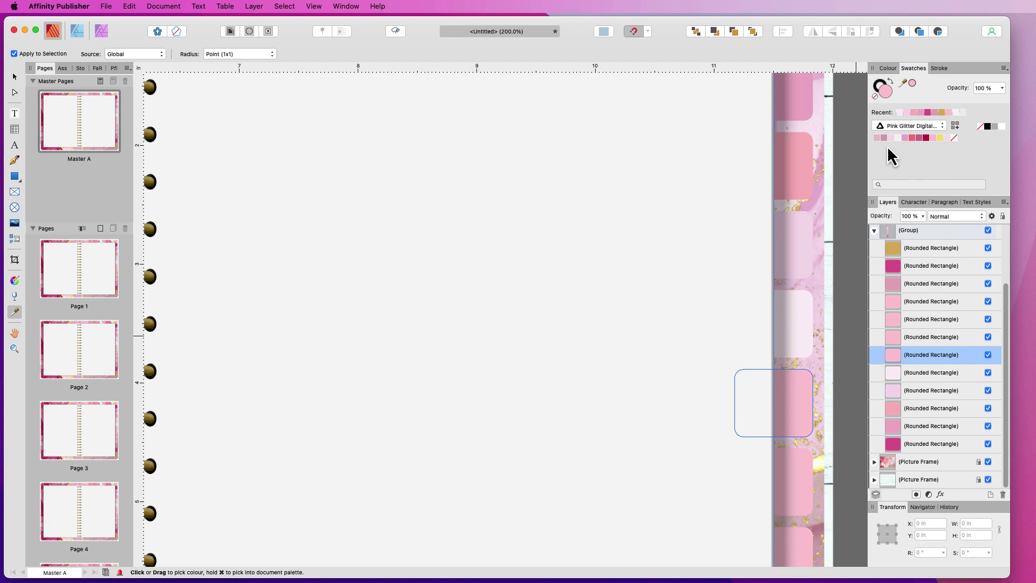
left_click(885, 138)
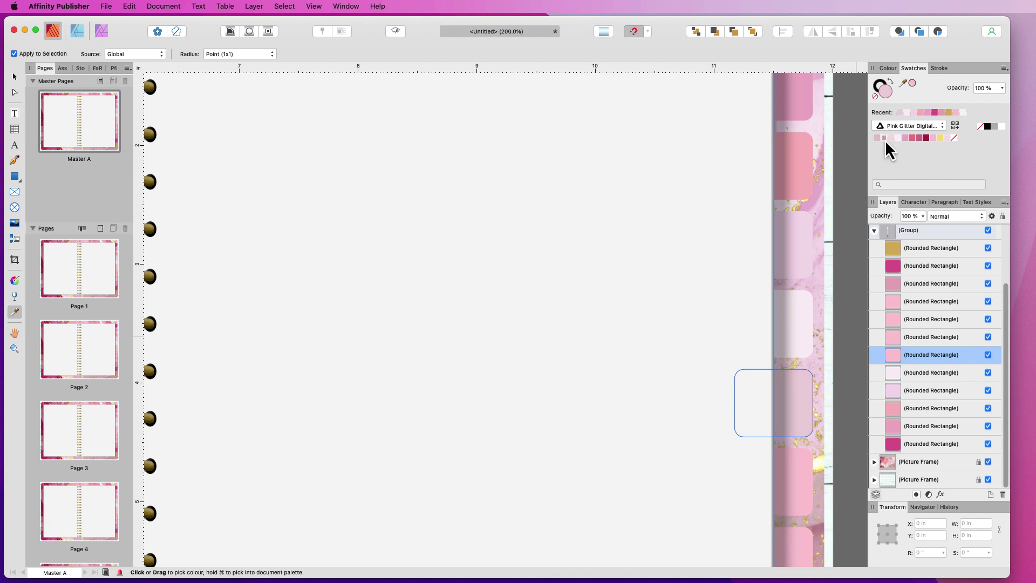
Restart the colour sequence by filling the seventh tab from the top with magenta and the eighth with orchid pink
left_click(936, 339)
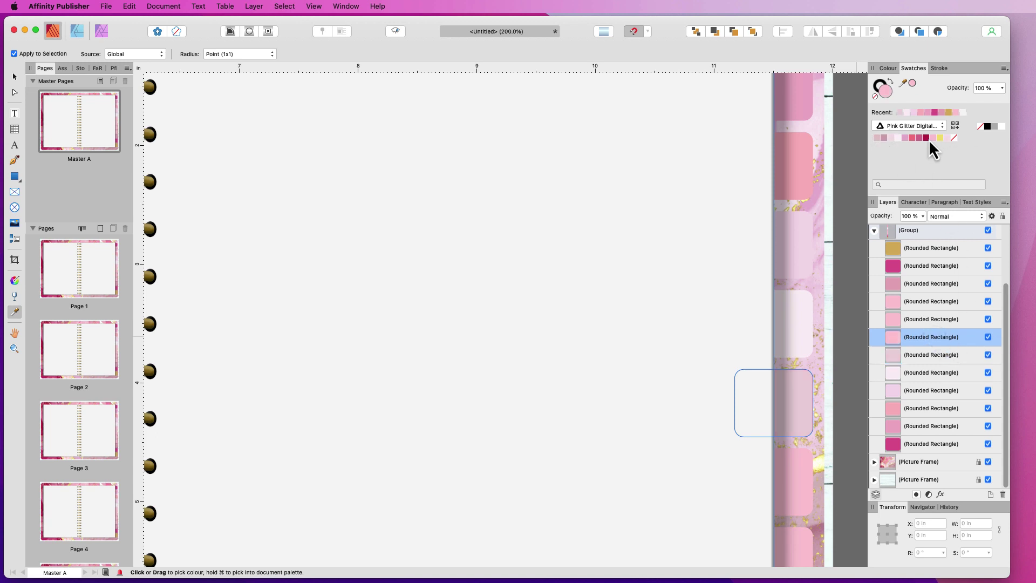
left_click(926, 138)
left_click(944, 319)
left_click(916, 138)
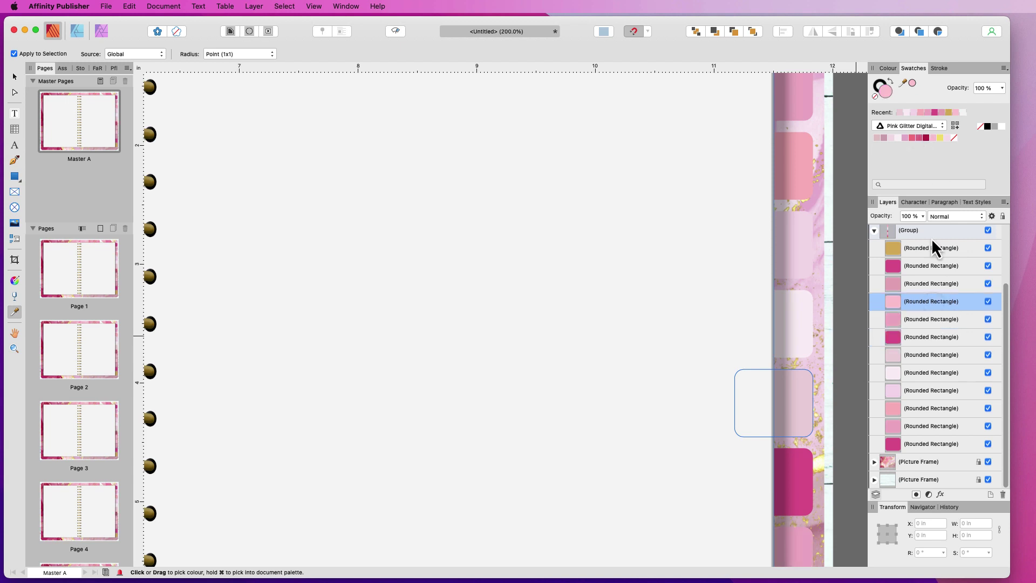
Fill the ninth tab from the top with salmon pink and the tenth with pale lilac pink
left_click(944, 301)
left_click(943, 285)
left_click(904, 138)
Fill the second tab from the bottom with near-white pink and the lowest tab with dusty pink
left_click(942, 266)
left_click(891, 138)
left_click(939, 248)
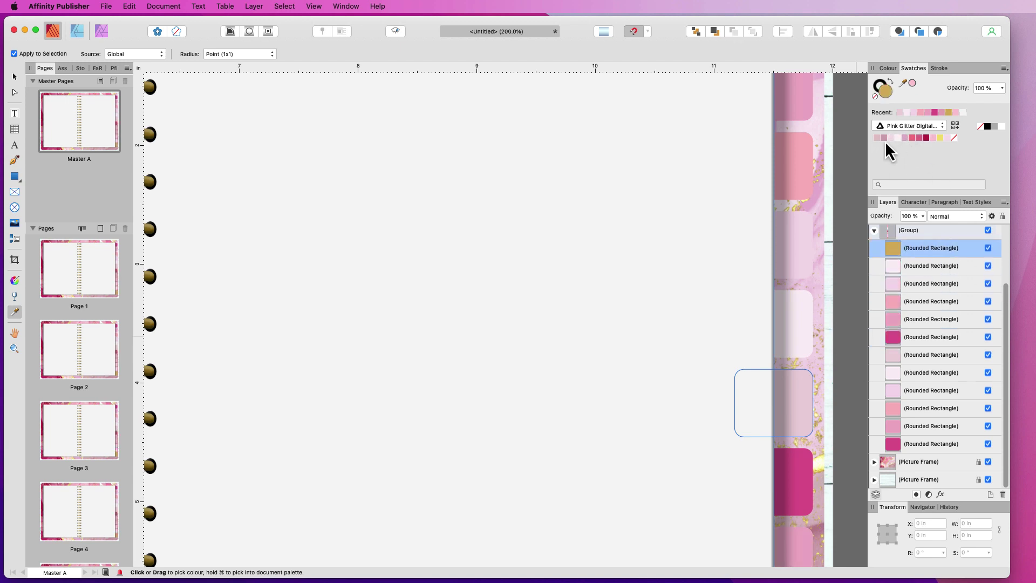
left_click(884, 139)
Select all twelve rounded-rectangle tabs in the group and enable an outer shadow effect on them
key("super+minus")
key("super+minus")
key("super+minus")
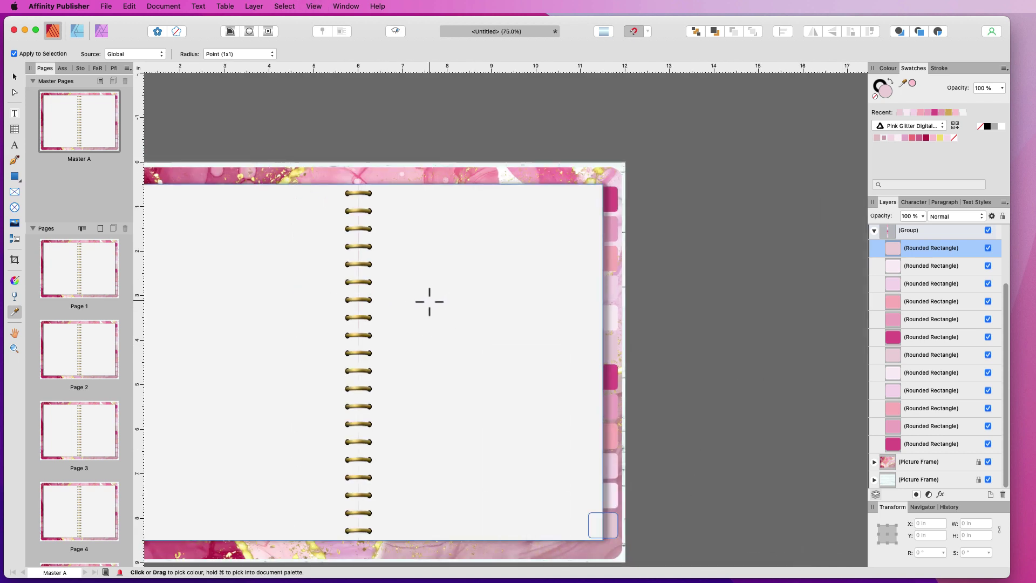
key("h")
left_click_drag(428, 301, 597, 251)
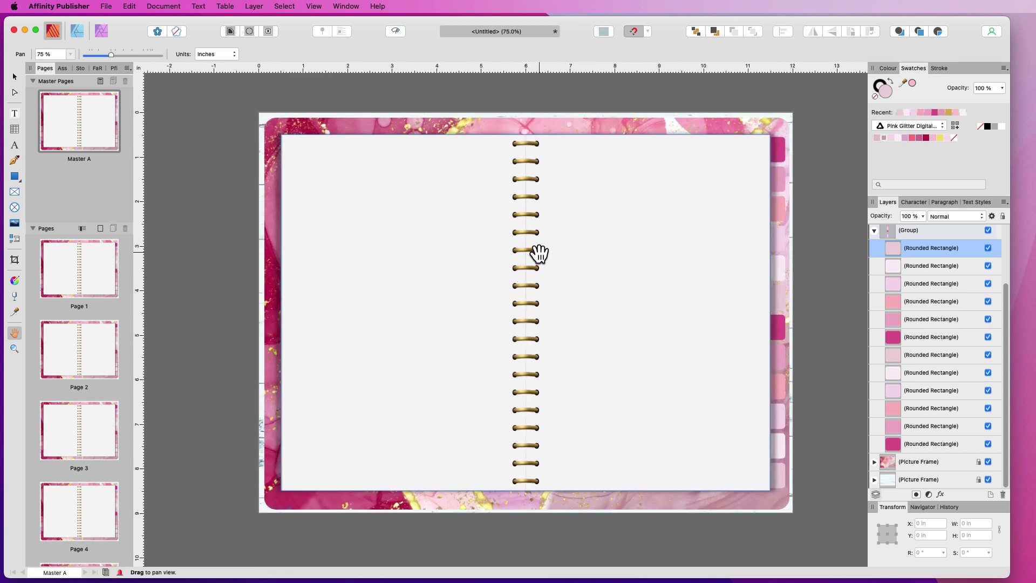
key("super+equal")
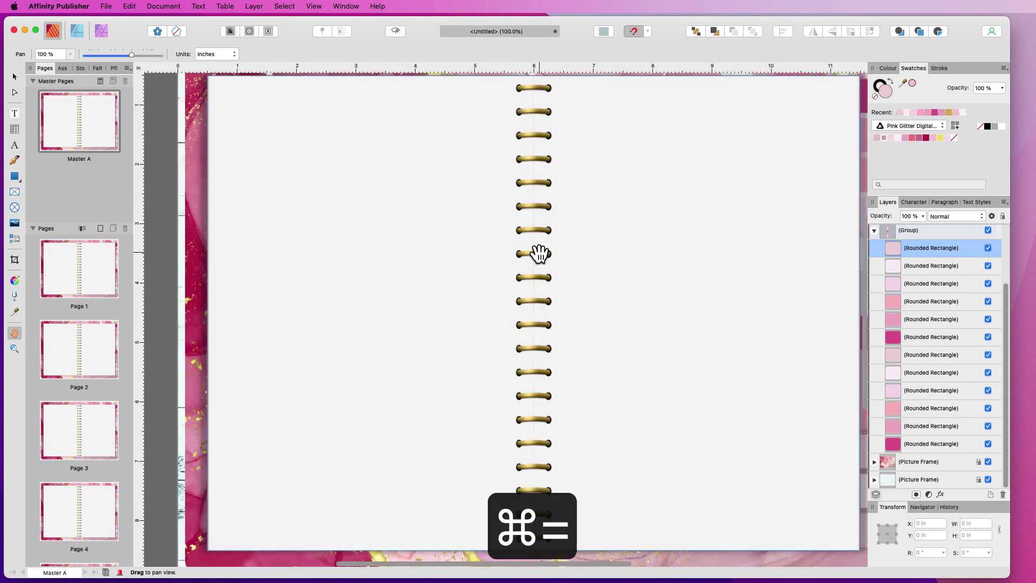
left_click_drag(656, 270, 557, 278)
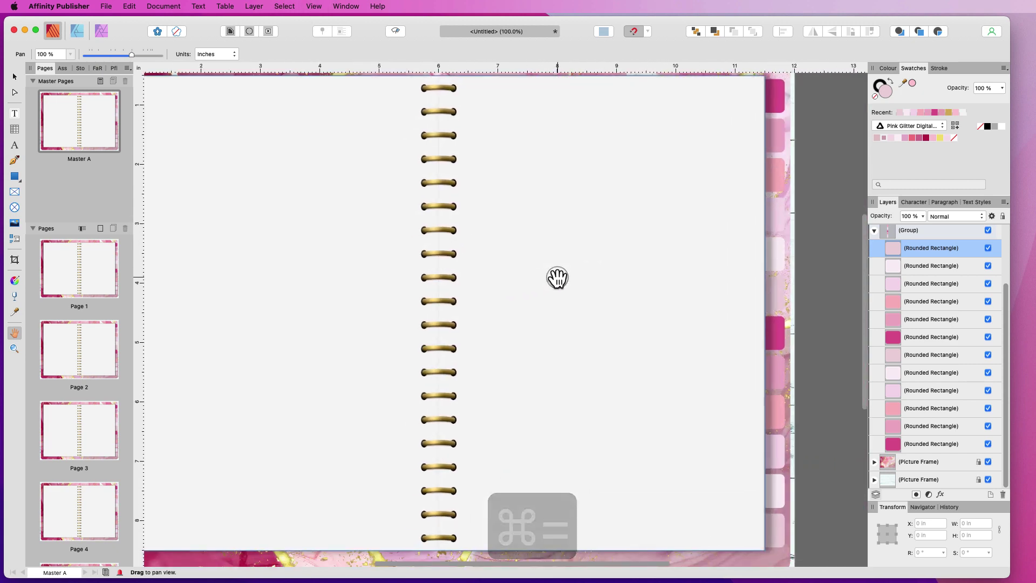
scroll(592, 294, "down", 2)
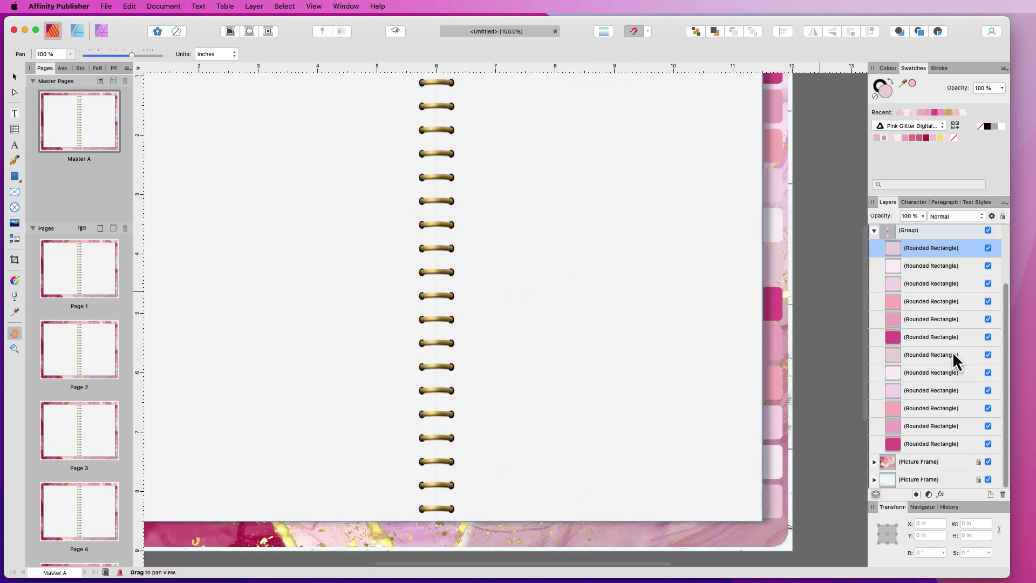
left_click(935, 444, "shift")
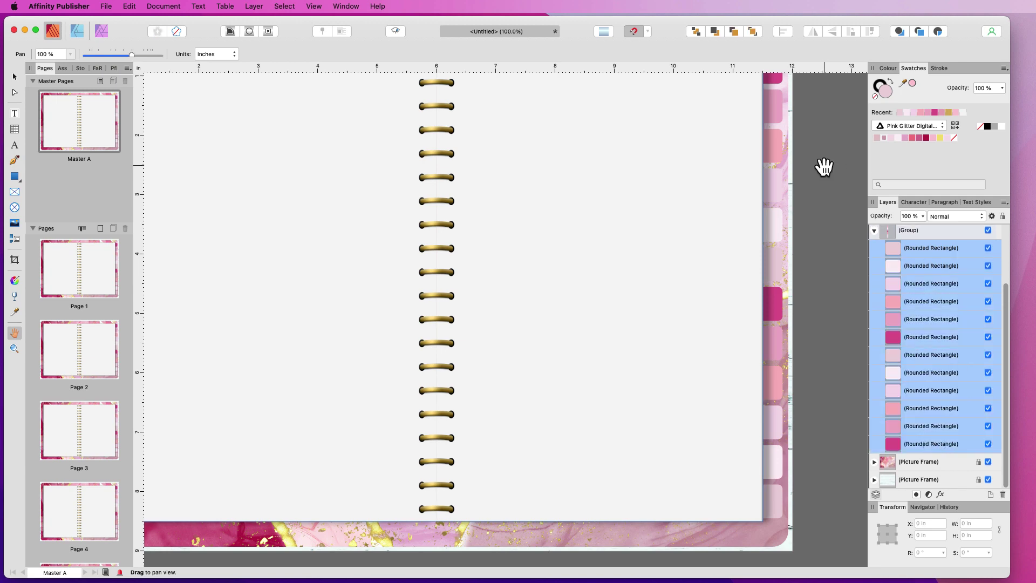
left_click(942, 495)
left_click(532, 150)
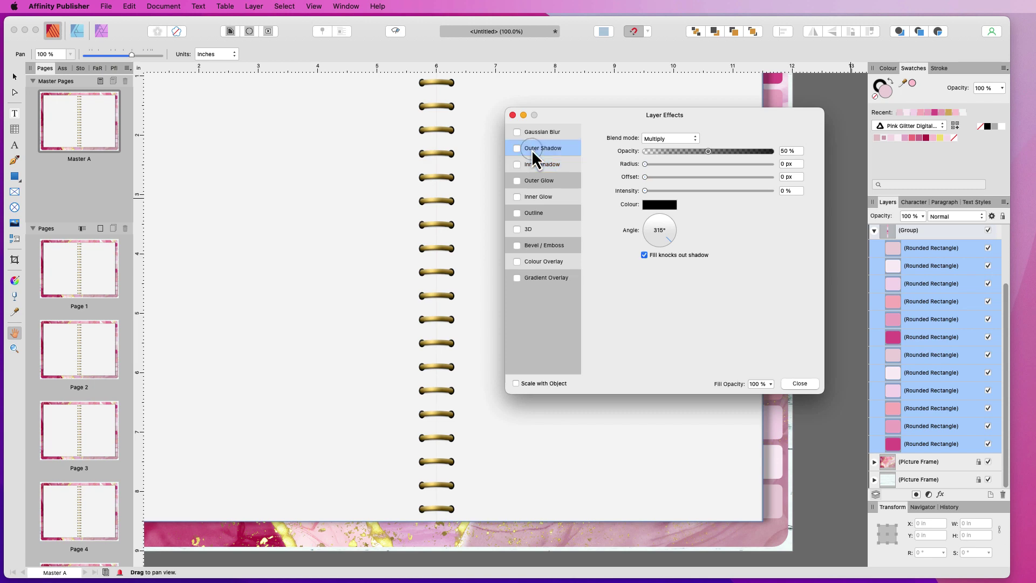
left_click(517, 149)
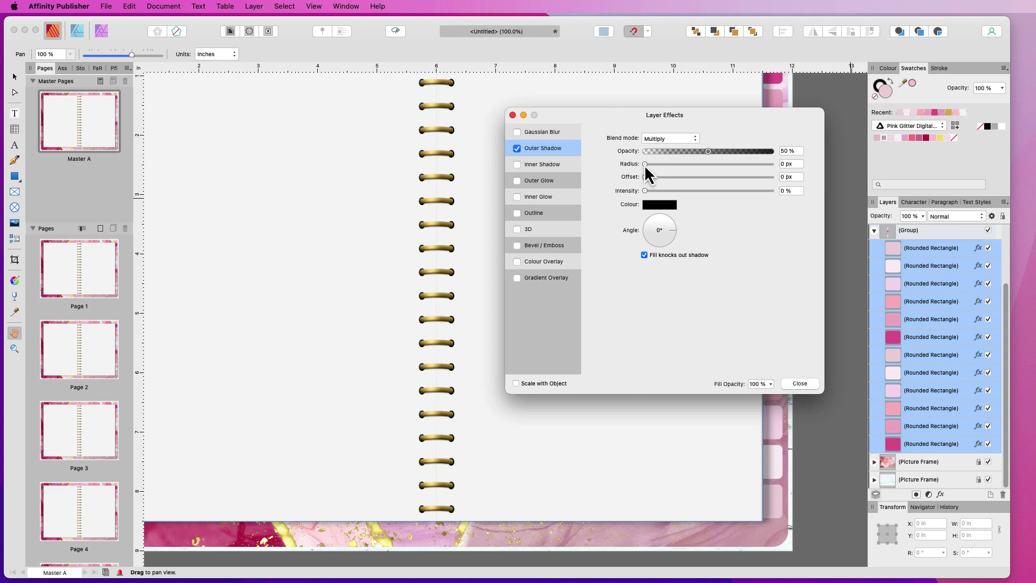
Set the tabs' outer shadow to a radius of 40.9 px, an offset of 4.2 px and an intensity of 34 %
left_click_drag(645, 164, 716, 165)
left_click_drag(645, 177, 747, 166)
left_click(688, 190)
left_click(727, 165)
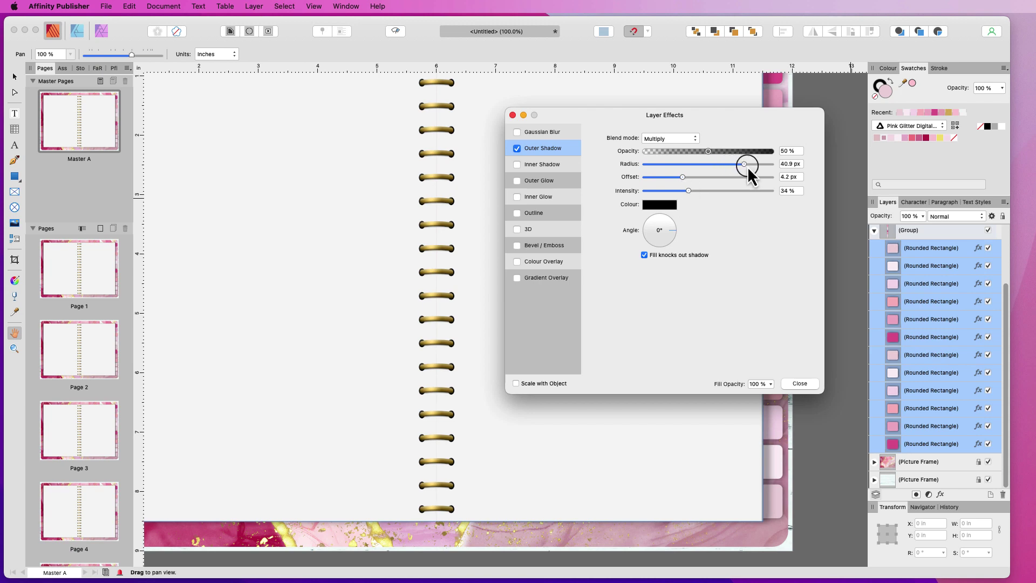
left_click(803, 384)
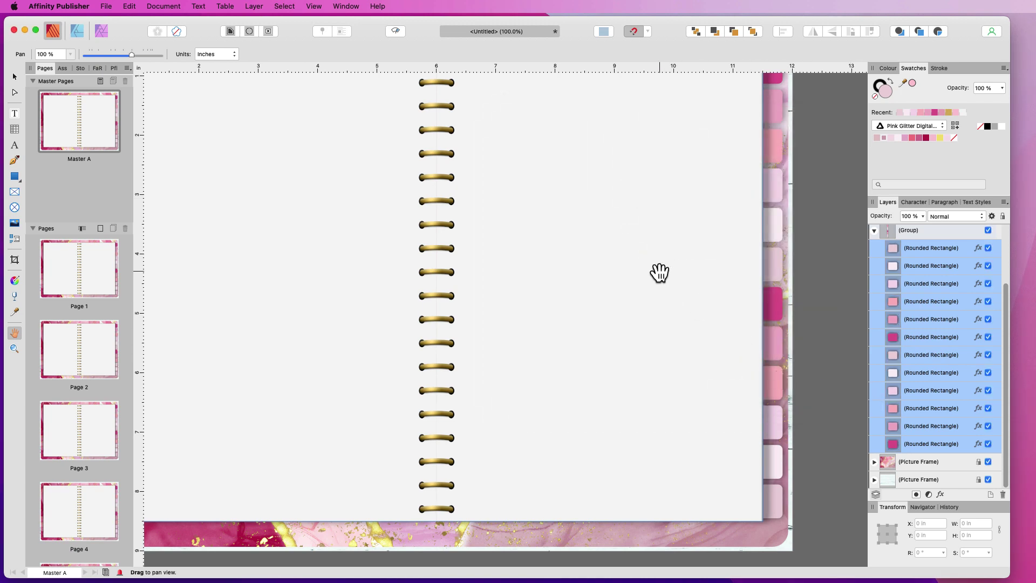
Add the art text "Jan" at about 20.6 pt on the right-hand page and move it above all other layers
scroll(664, 276, "up", 5)
scroll(666, 278, "down", 5)
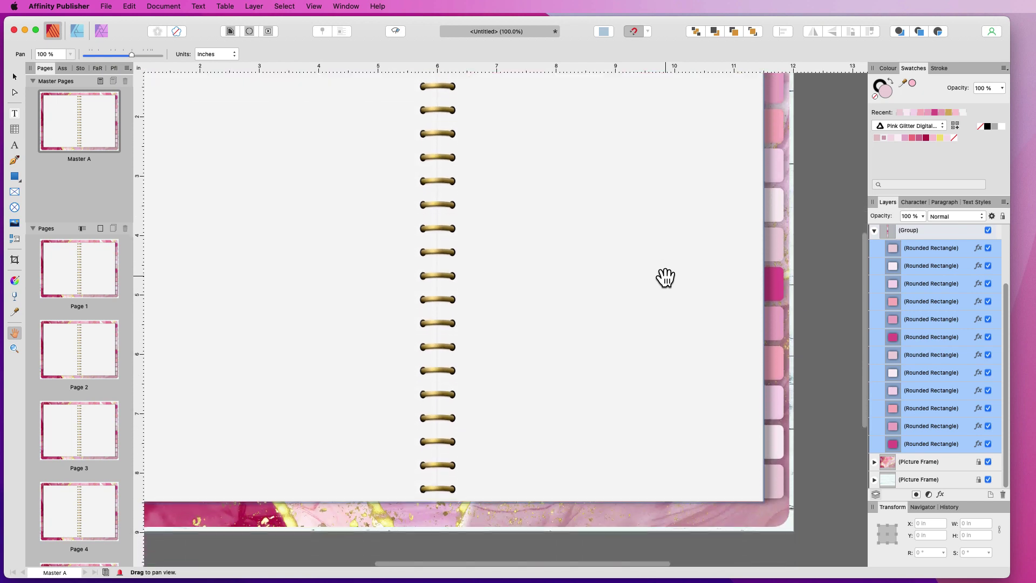
scroll(666, 278, "up", 3)
scroll(666, 278, "left", 2)
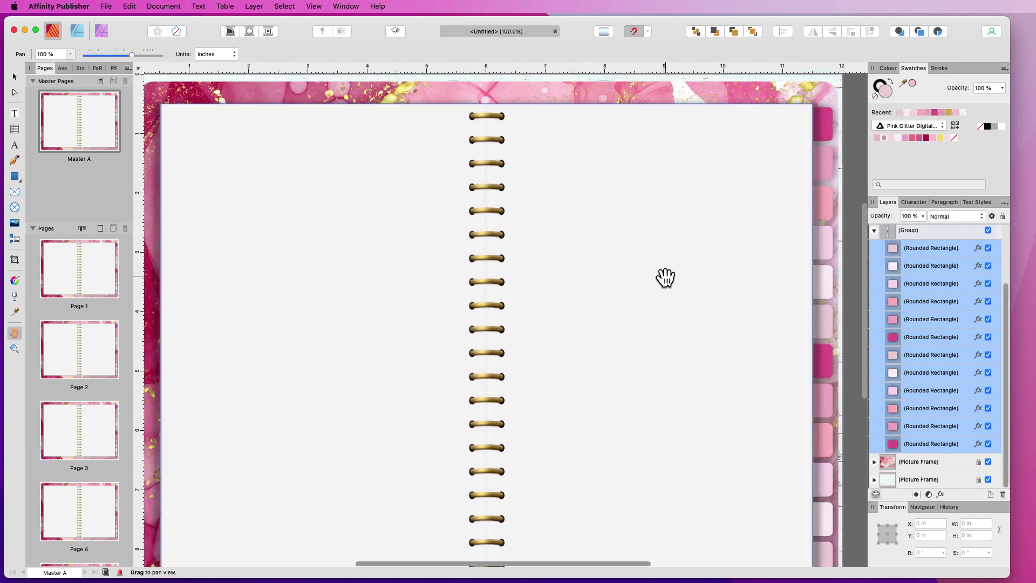
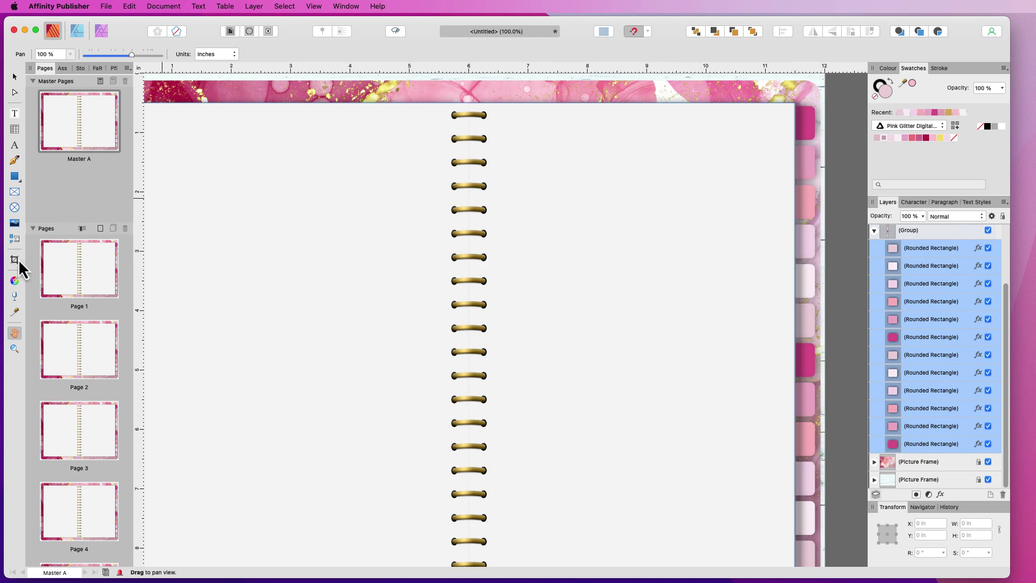
left_click(15, 145)
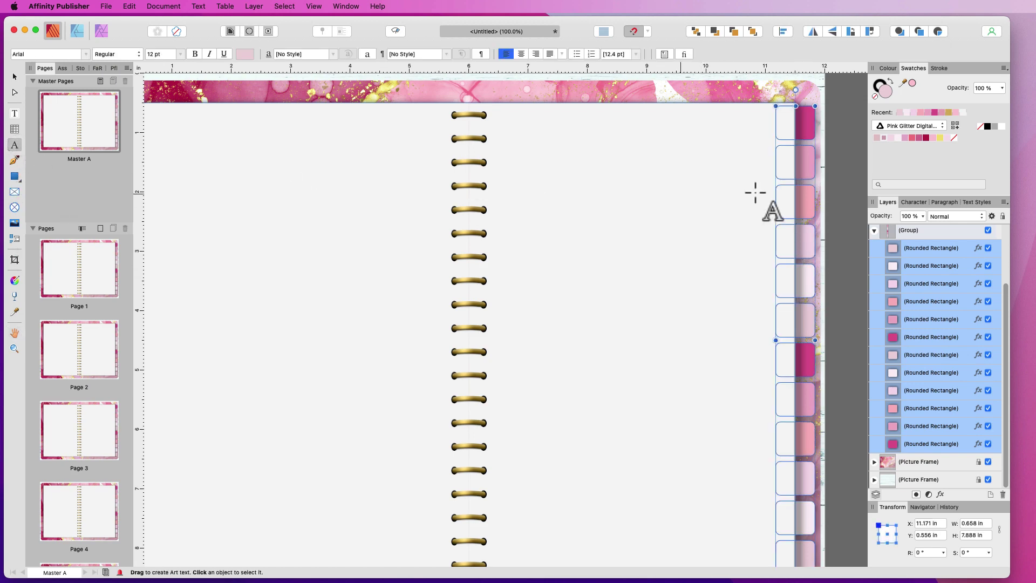
left_click_drag(599, 163, 630, 181)
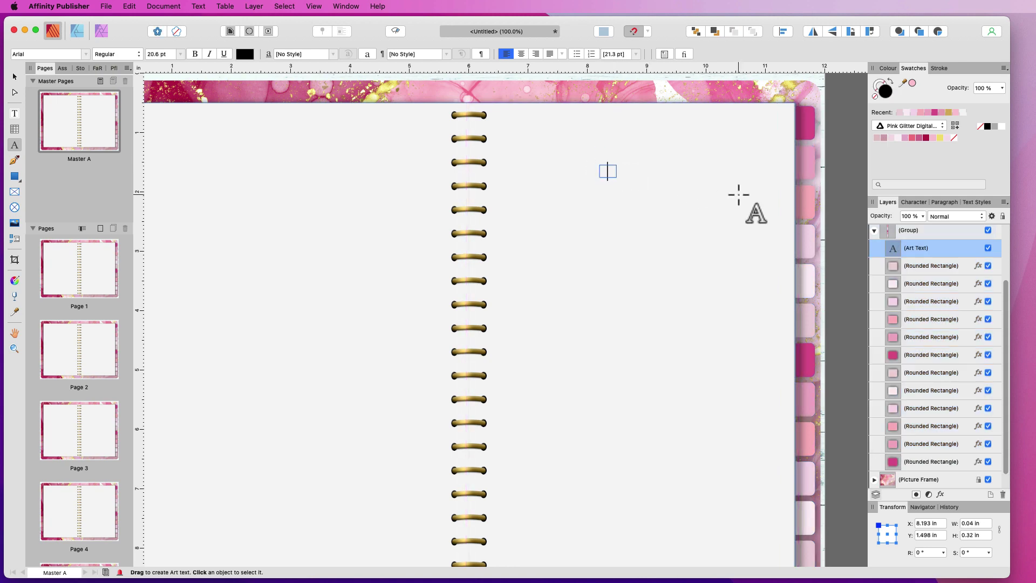
key("Escape")
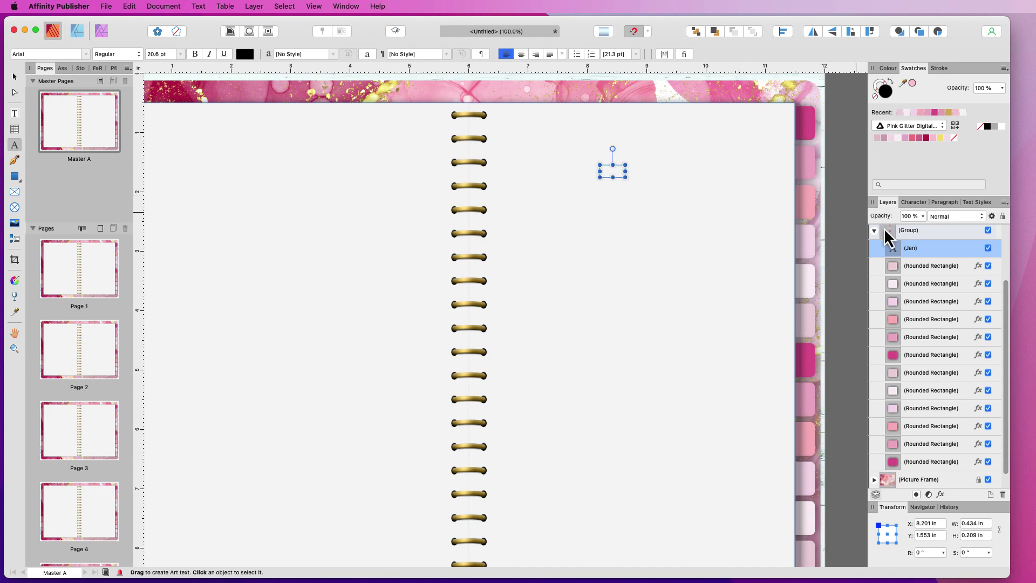
scroll(942, 252, "up", 4)
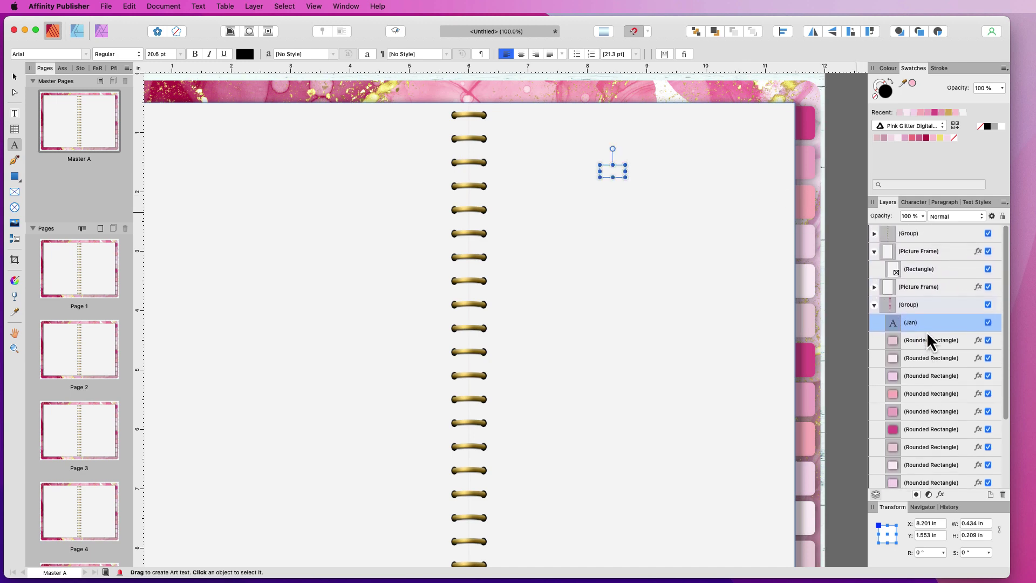
left_click_drag(915, 234, 931, 228)
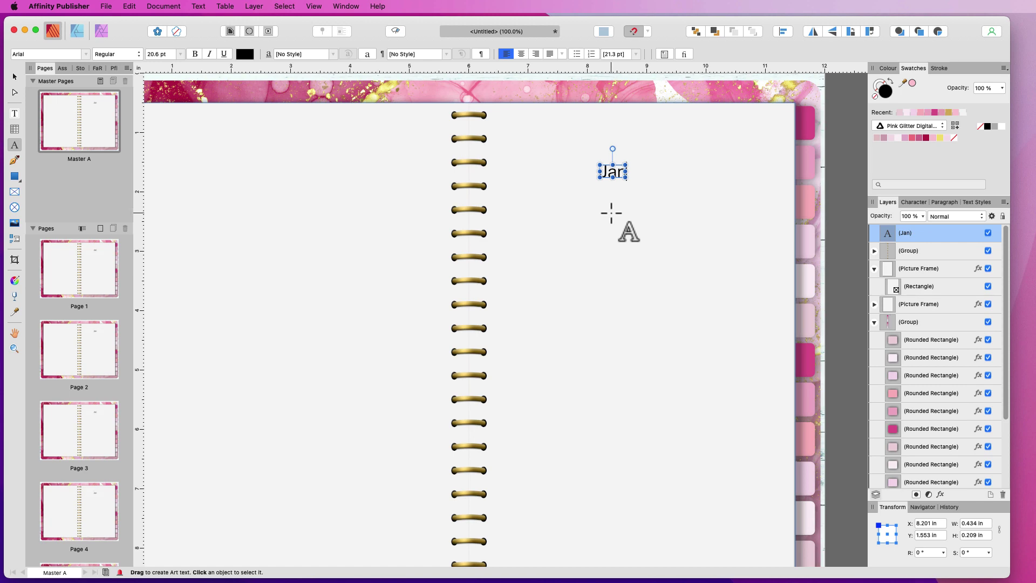
Rotate the "Jan" text to -90° and place it on the uppermost magenta tab
scroll(611, 213, "right", 5)
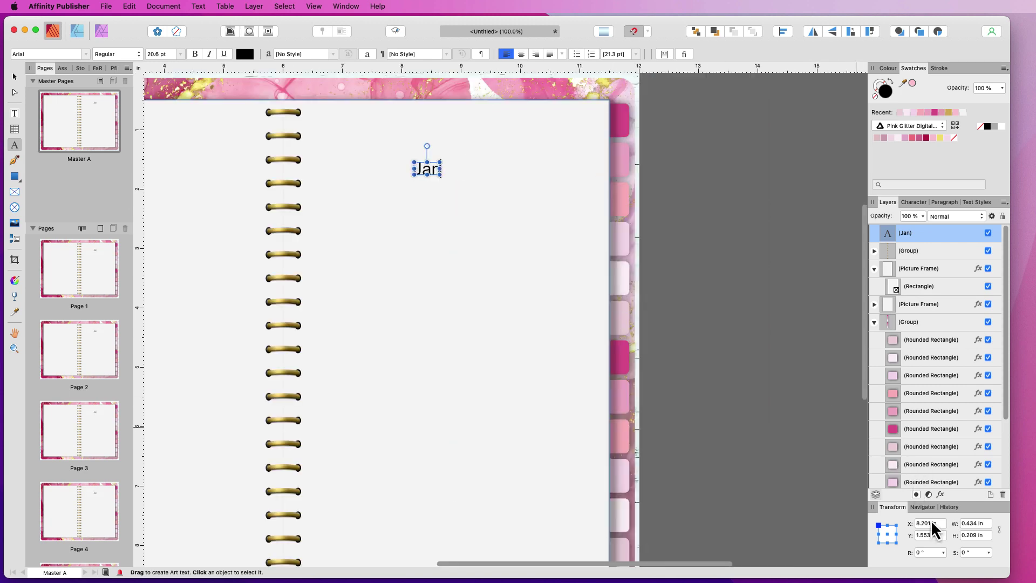
scroll(582, 395, "left", 5)
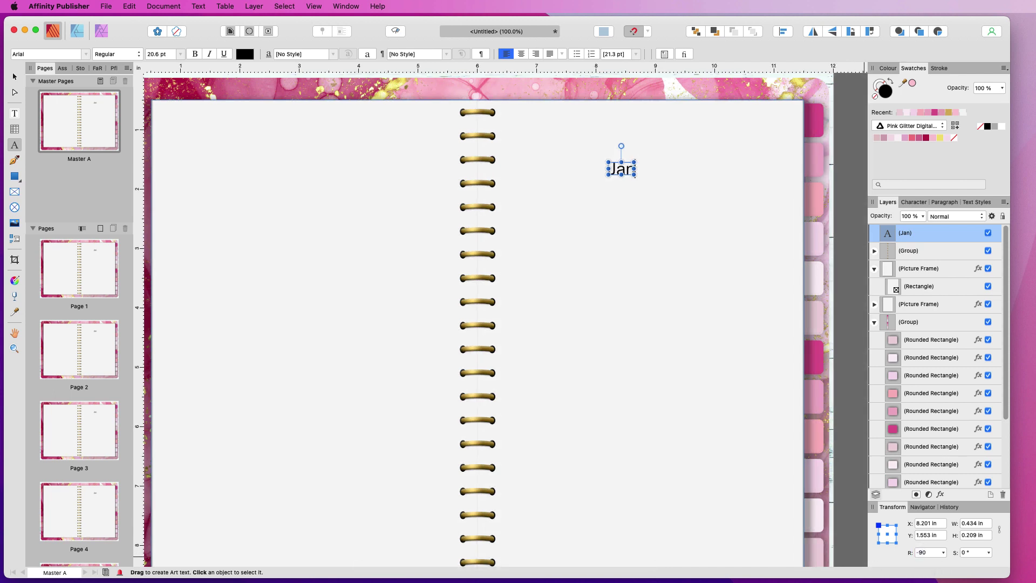
key("Tab")
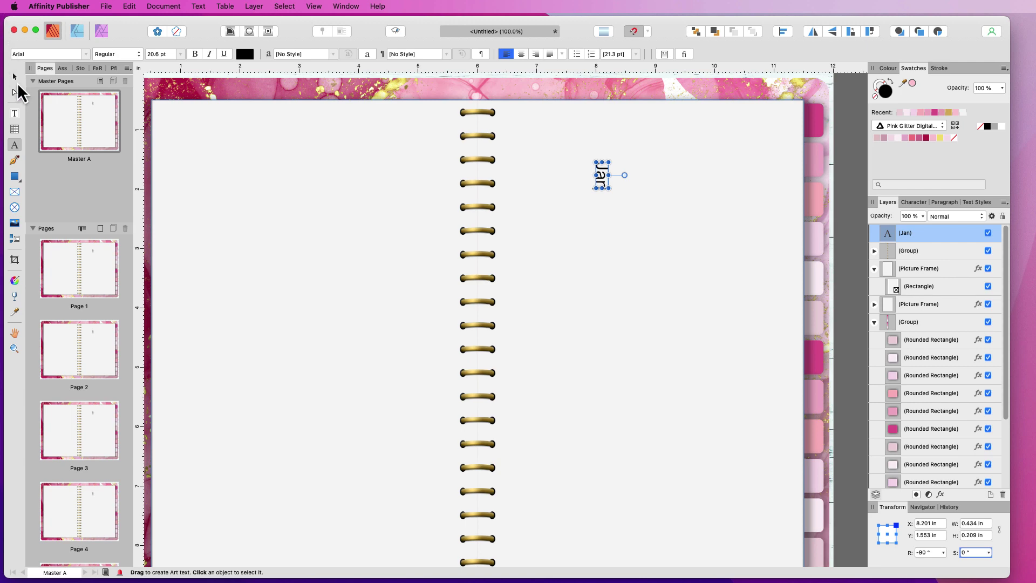
left_click(15, 77)
left_click_drag(604, 178, 814, 124)
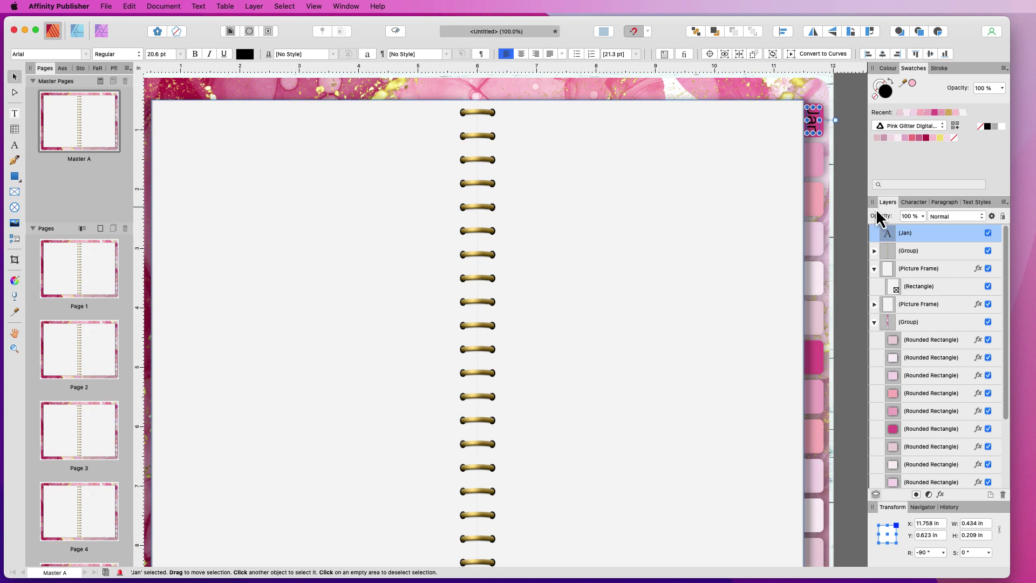
Duplicate the rotated "Jan" label down the side so that each of the other eleven tabs has a copy
key("super+j")
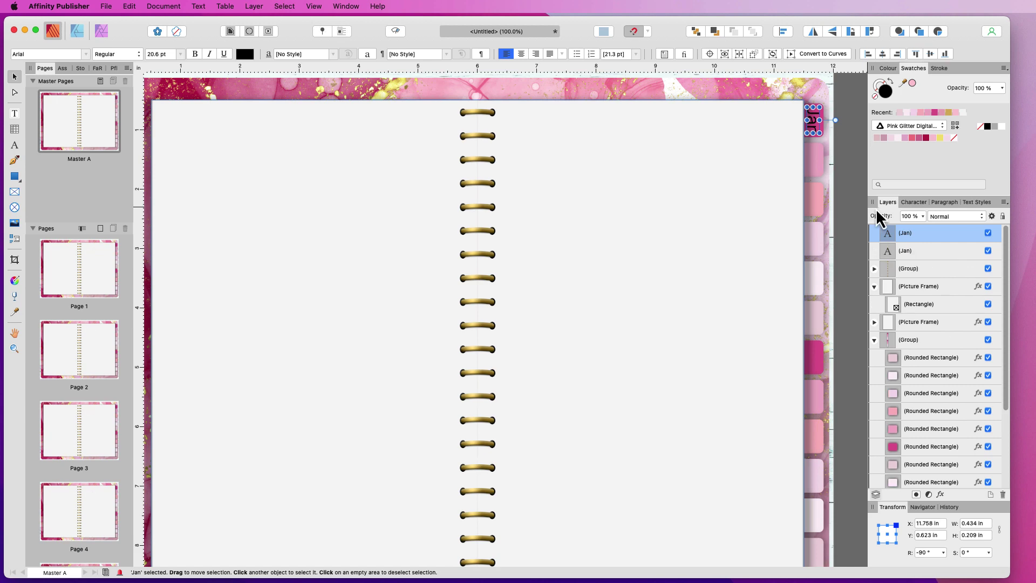
left_click_drag(815, 128, 814, 161)
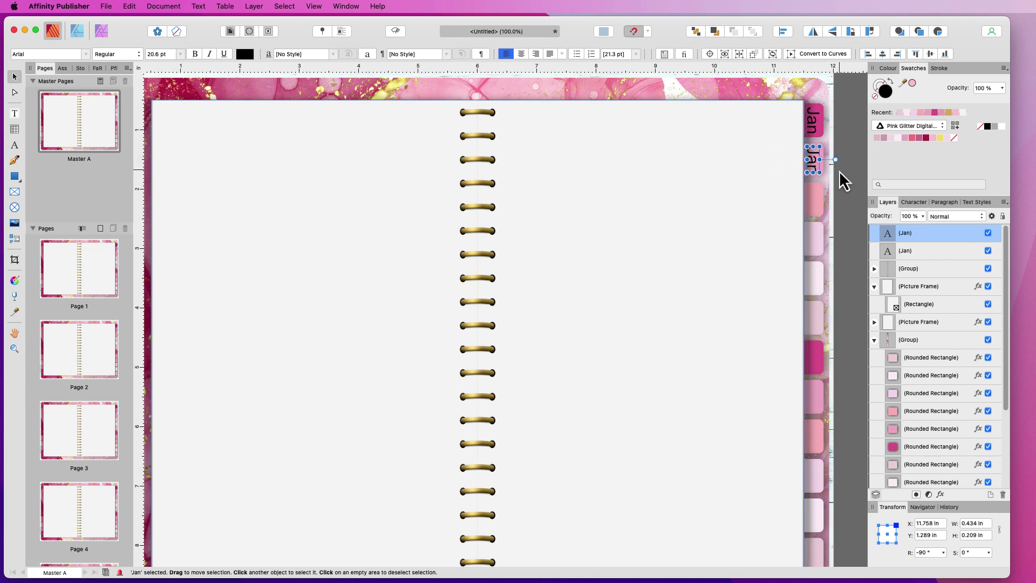
left_click_drag(811, 160, 815, 275)
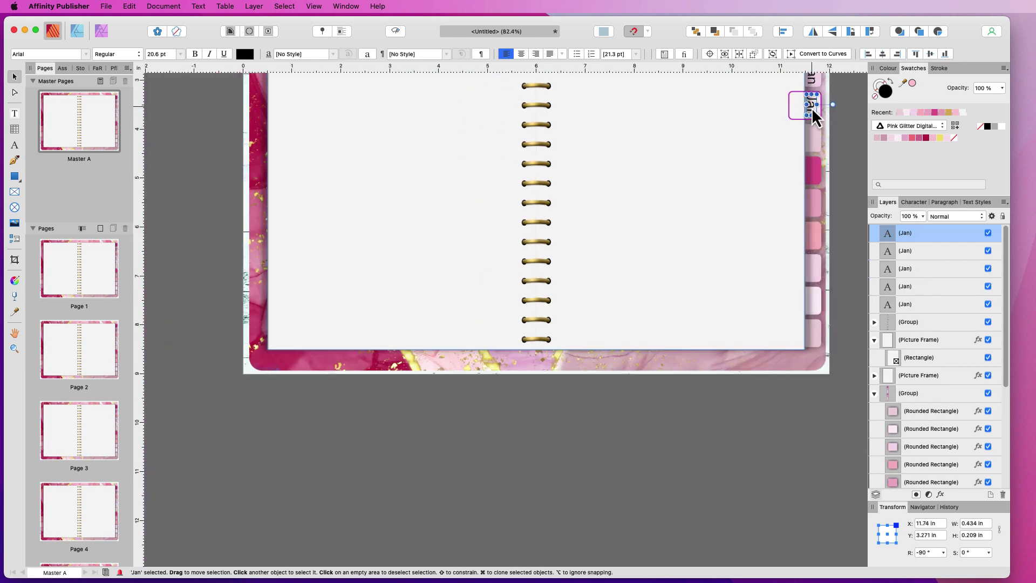
left_click_drag(812, 108, 812, 335)
key("space")
left_click_drag(746, 232, 748, 369)
left_click_drag(744, 185, 742, 218)
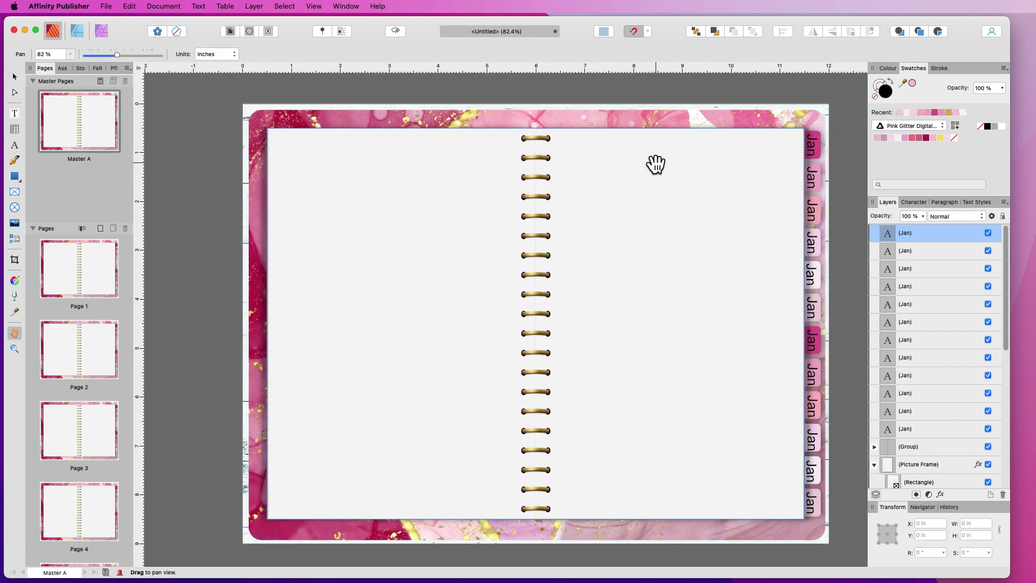
Replace the text of the second tab's label with "Feb"
left_click_drag(724, 164, 711, 164)
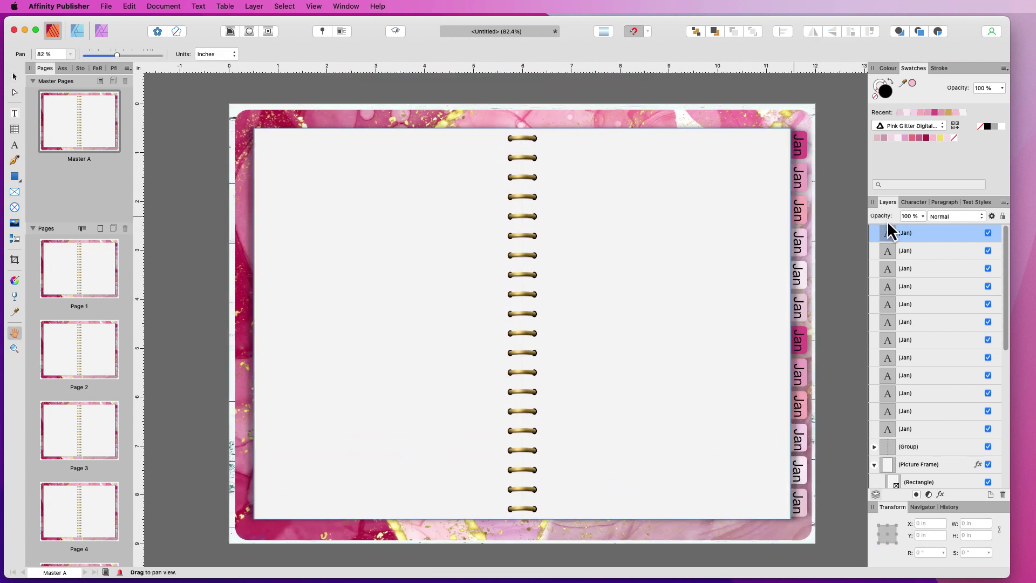
left_click(917, 428)
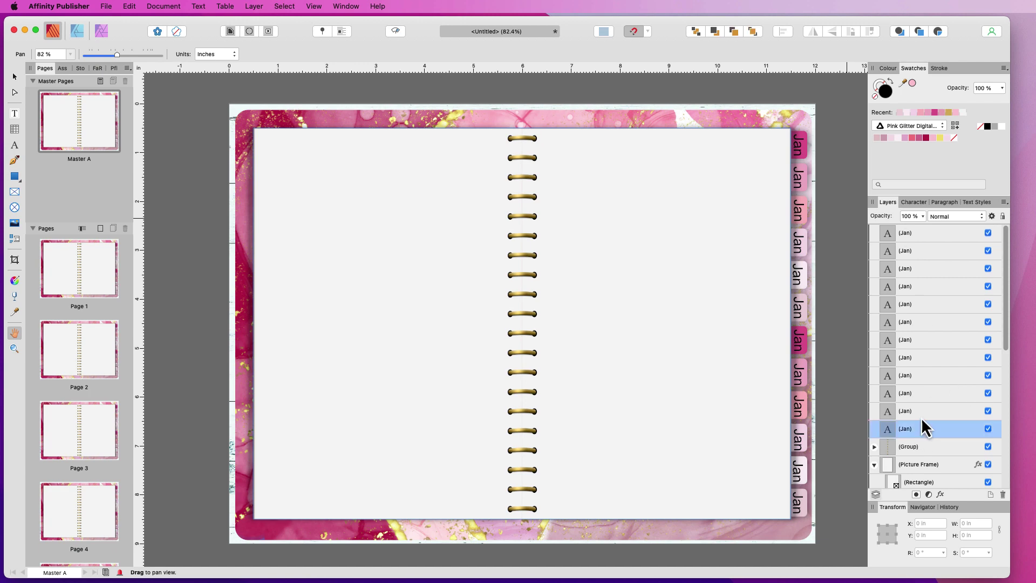
left_click(920, 415)
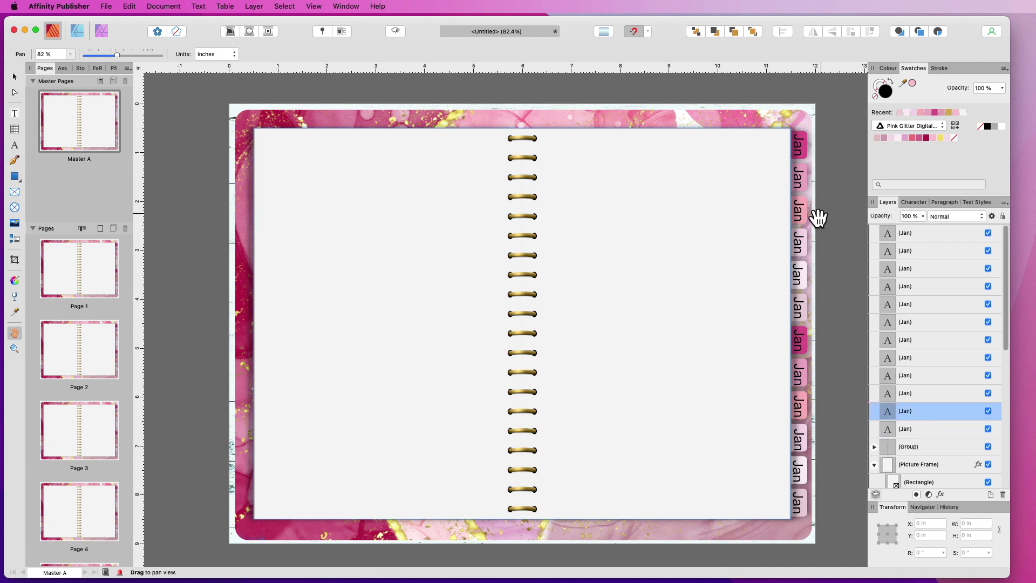
scroll(798, 179, "up", 1)
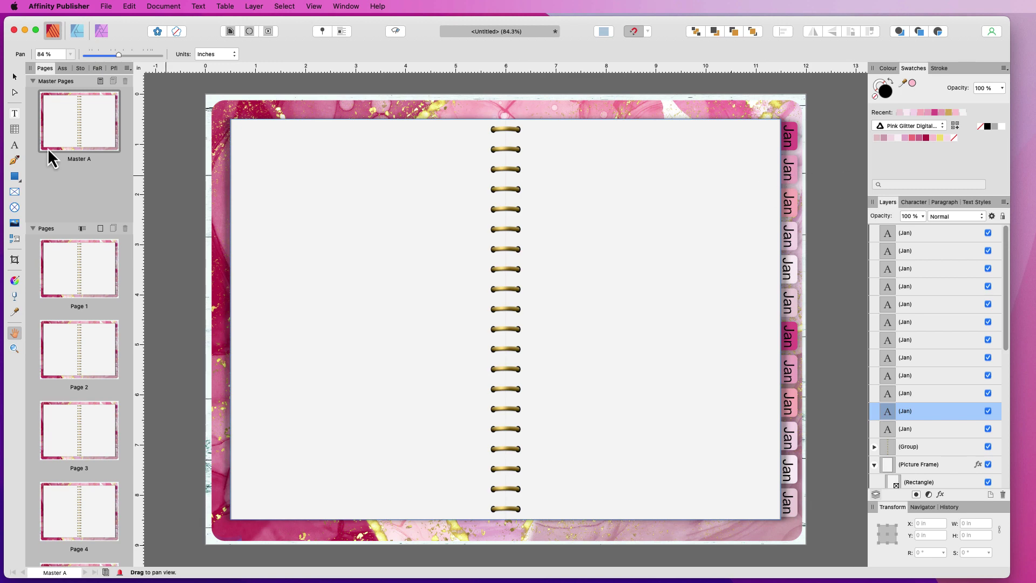
left_click(15, 146)
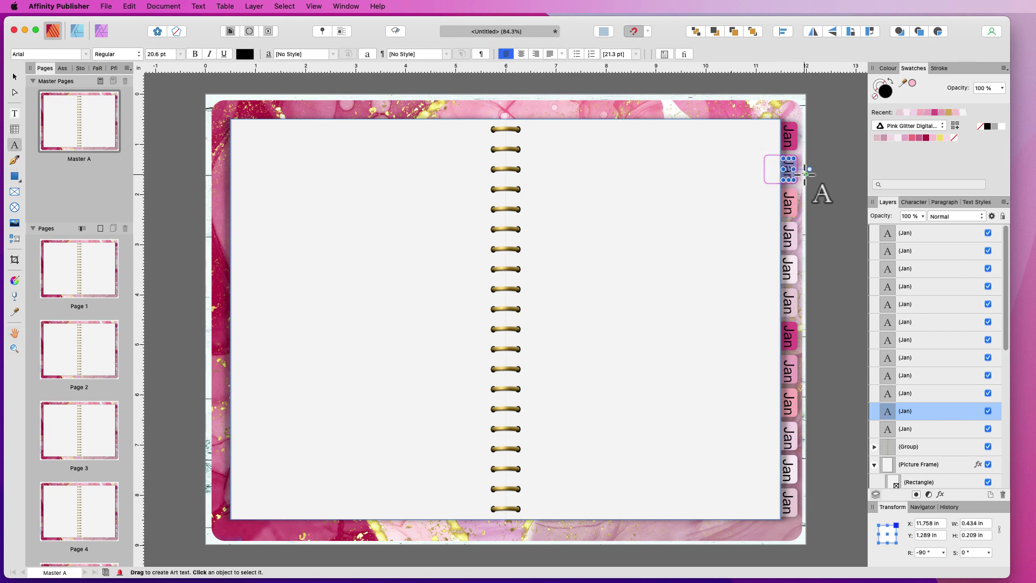
type("Fe")
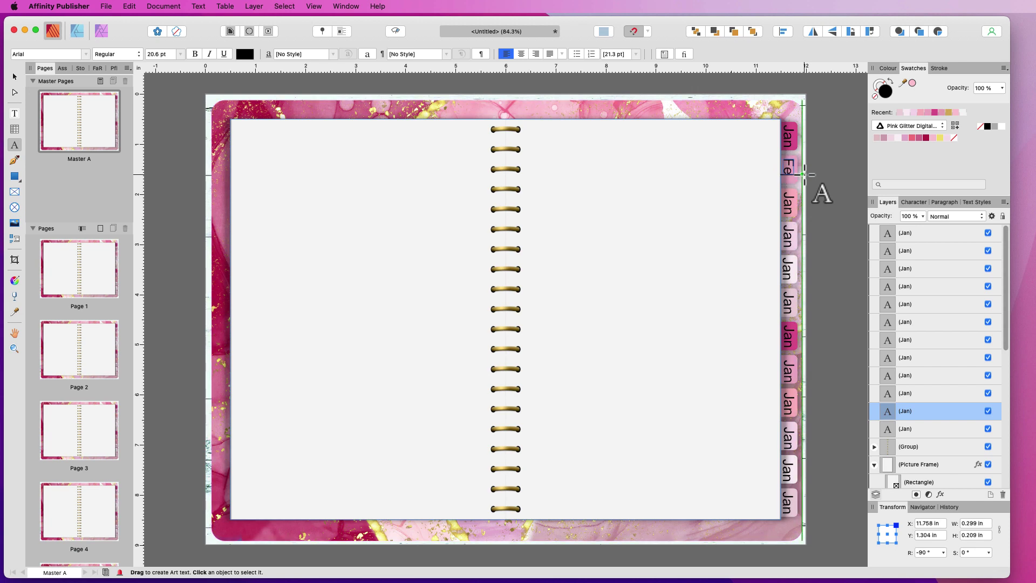
type("b")
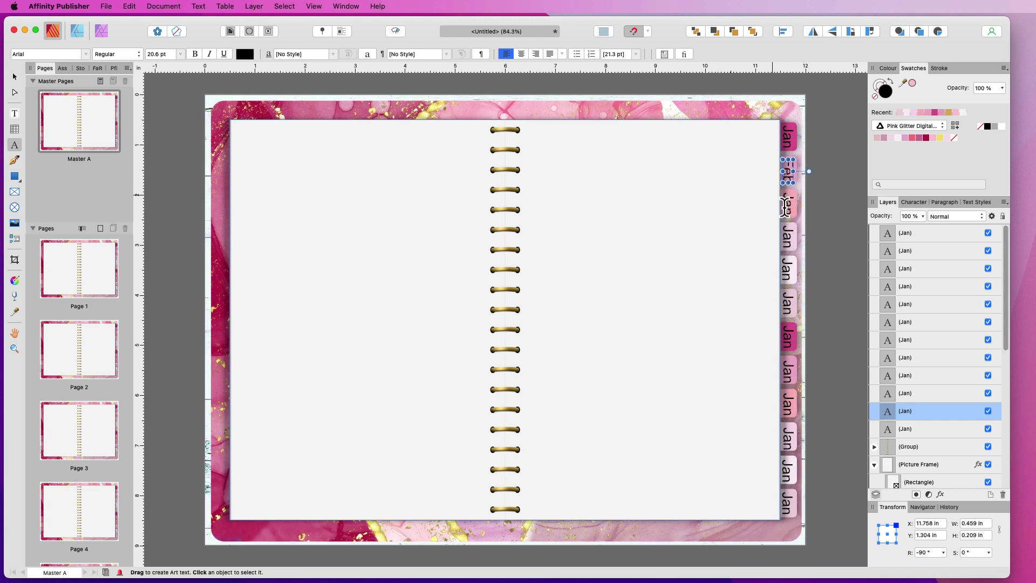
Replace the text of the third tab's label with "Mar" and the fourth tab's label with "Apr"
left_click(788, 204)
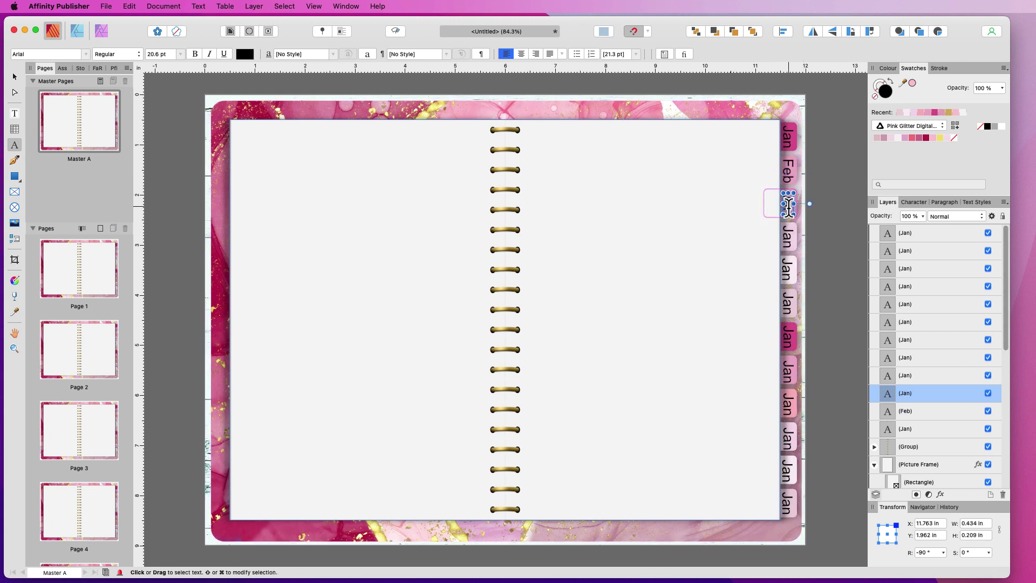
type("Mar")
scroll(797, 256, "up", 1)
left_click(788, 246)
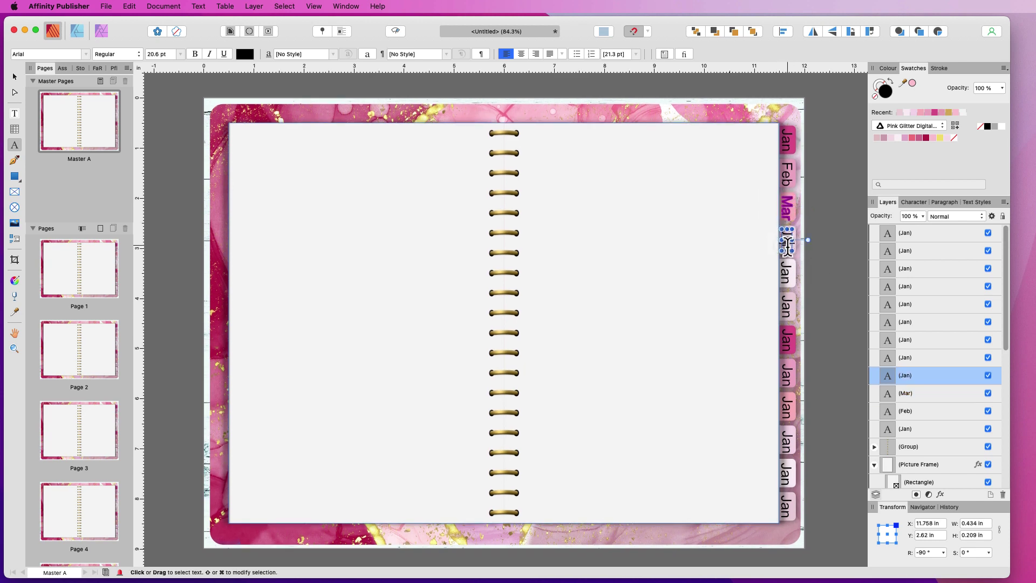
type("Apr")
key("BackSpace")
key("BackSpace")
key("BackSpace")
type("Apr")
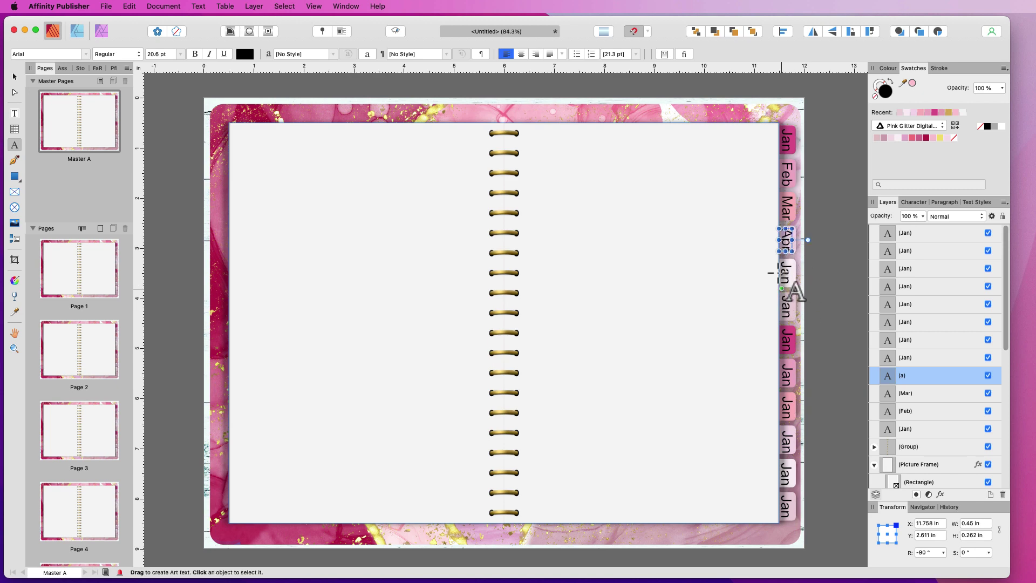
Replace the text of the fifth tab's label with "May" and the sixth tab's label with "Jun"
left_click(787, 276)
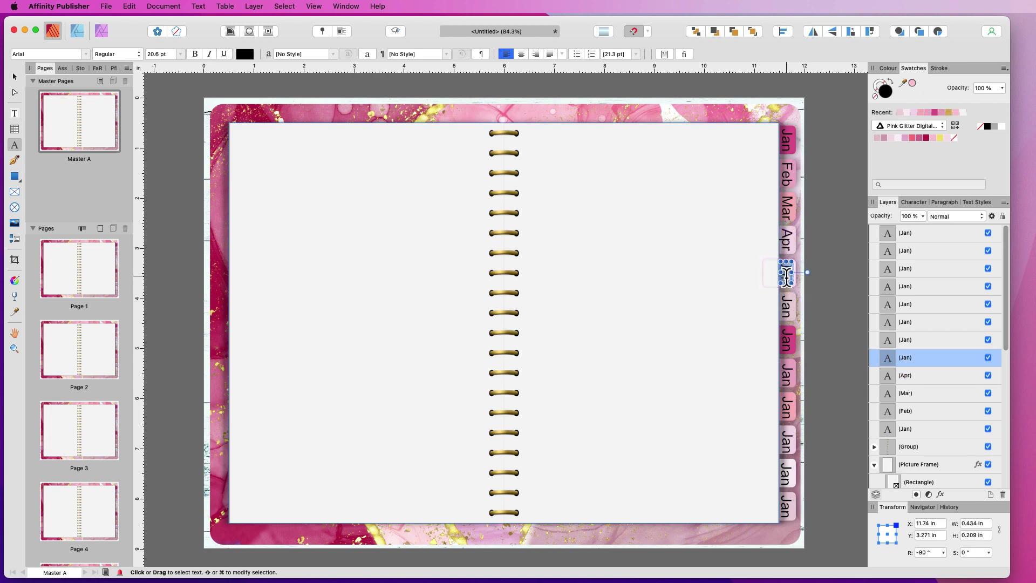
type("May")
double_click(788, 308)
type("Jun")
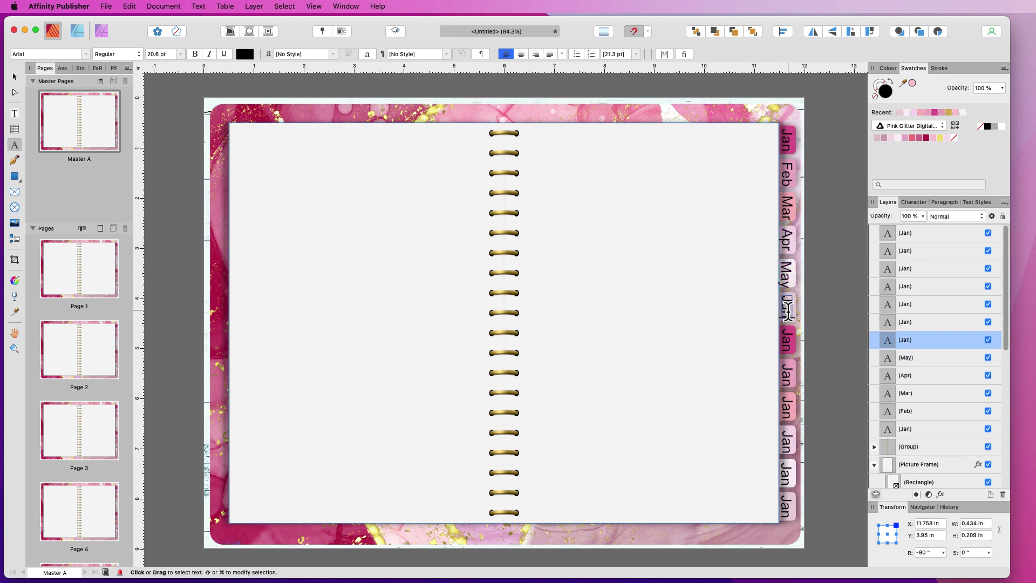
Replace the text of the seventh, eighth and ninth tab labels with "Jul", "Aug" and "Sep"
double_click(790, 343)
type("Jul")
double_click(788, 374)
type("Aug")
double_click(788, 408)
type("Sep")
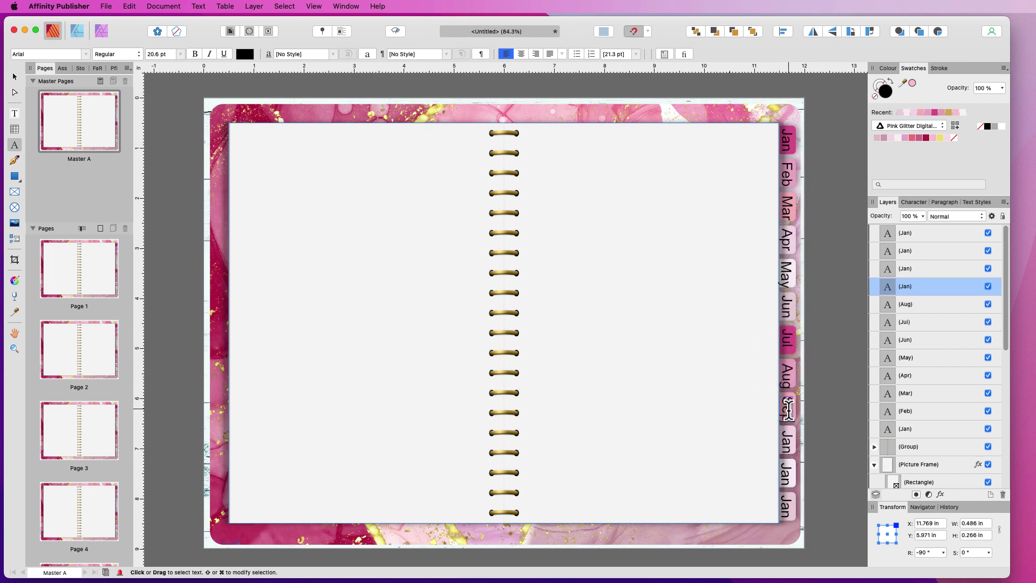
Replace the text of the last three tab labels with "Oct", "Nov" and "Dec"
double_click(788, 443)
type("Oct")
double_click(787, 475)
type("Nov")
double_click(787, 507)
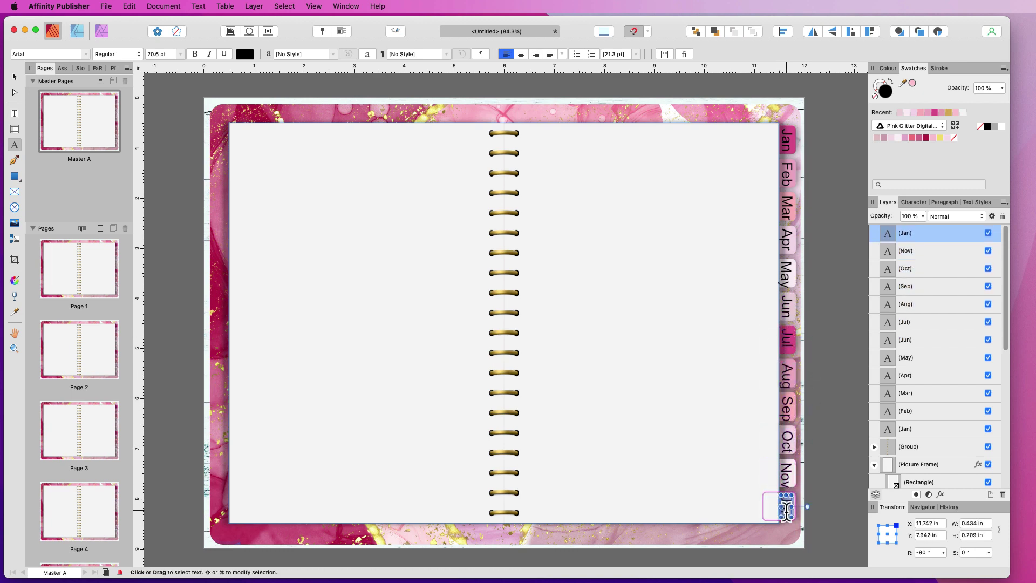
type("Dec")
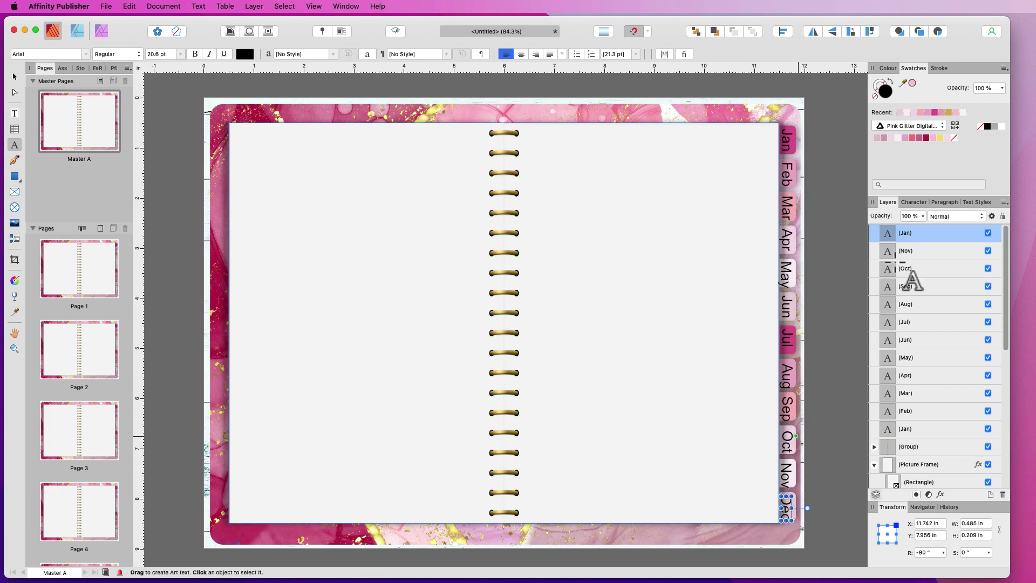
Align all twelve month labels to the right edge of the spread and distribute them evenly in the vertical direction
scroll(954, 312, "down", 1)
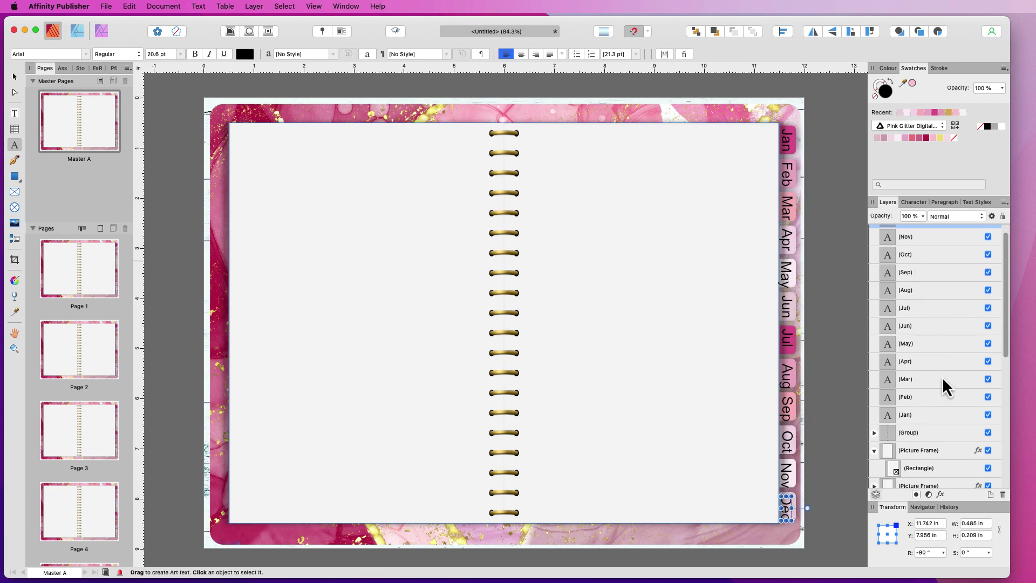
left_click(925, 415, "shift")
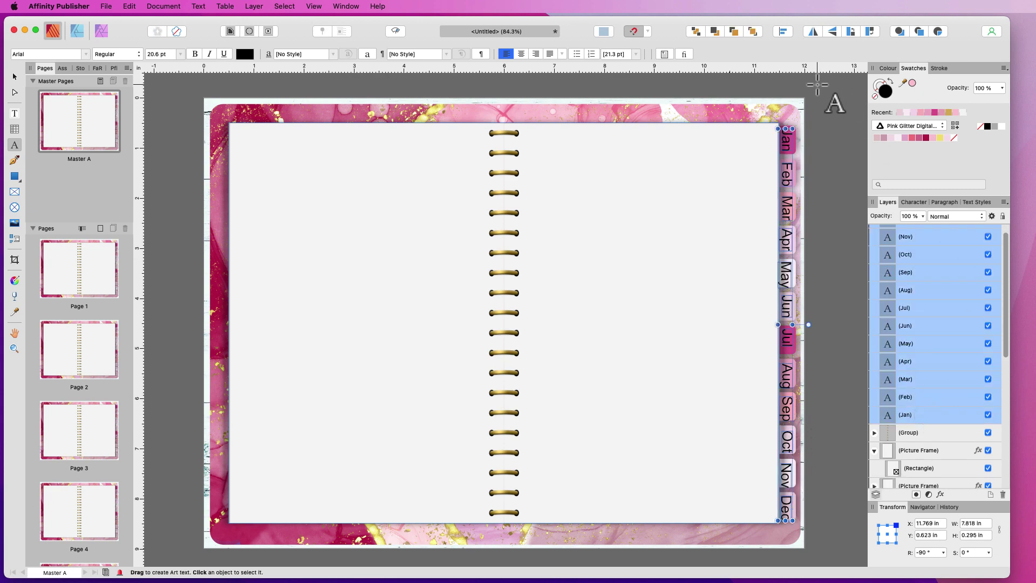
left_click(783, 31)
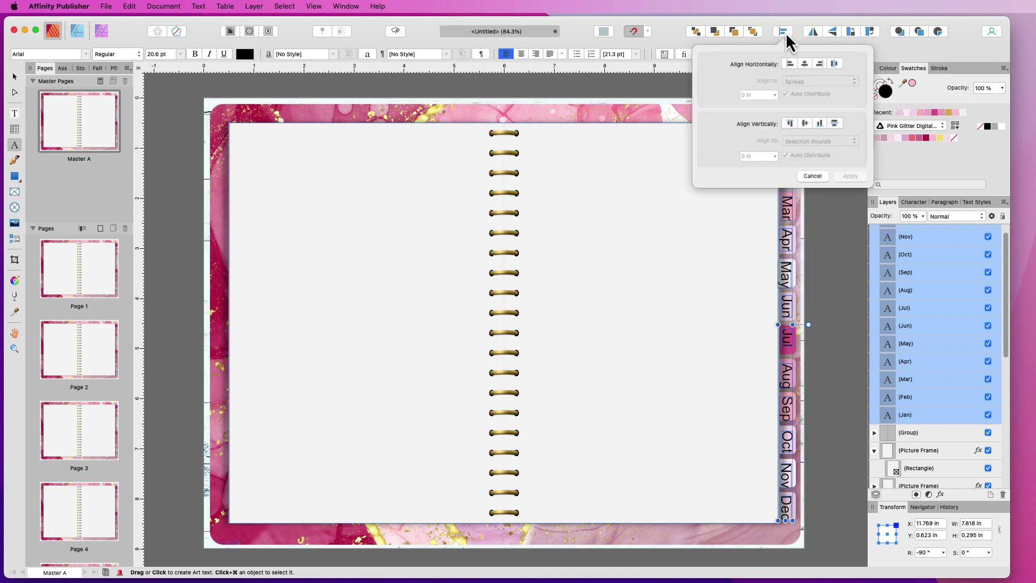
left_click(820, 66)
left_click(846, 169)
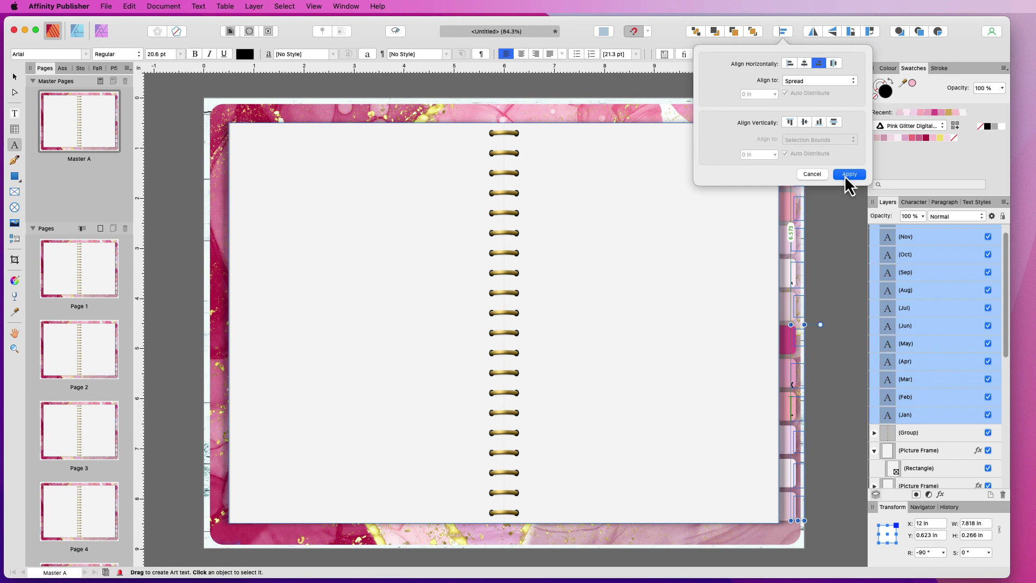
left_click(833, 122)
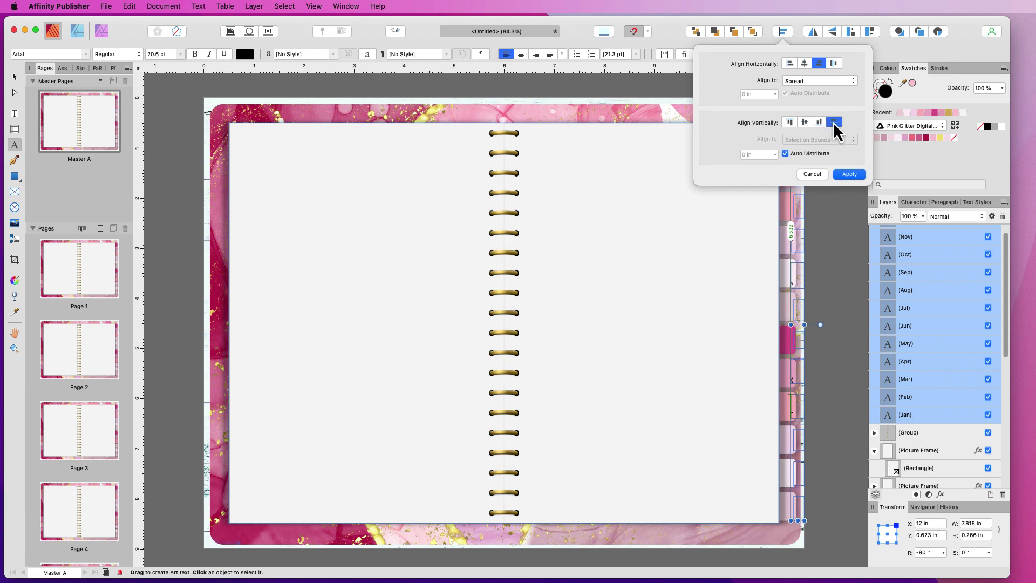
left_click(850, 174)
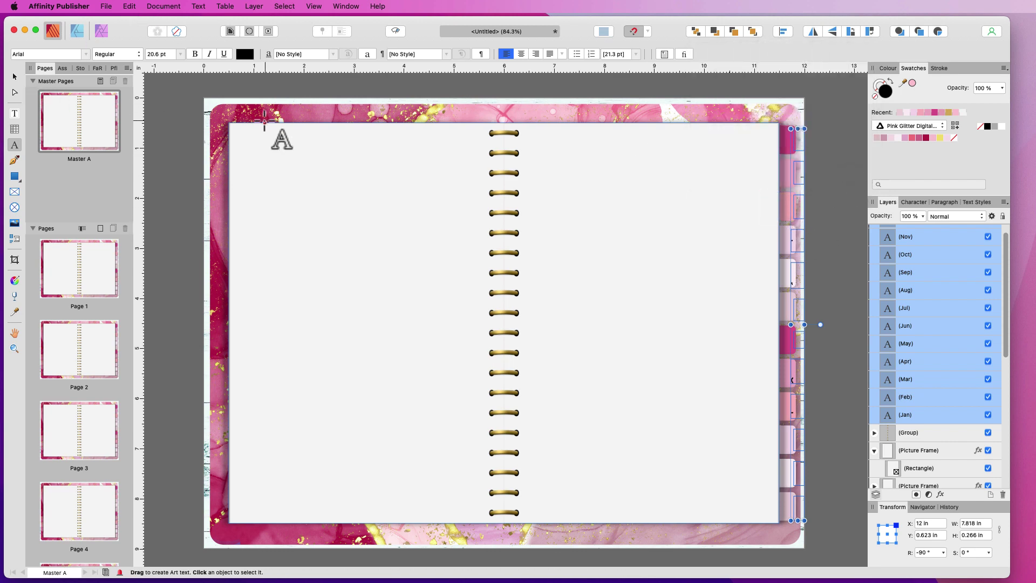
Move the twelve selected labels back onto the tabs, to about X 11.766 in and Y 0.591 in, and space them vertically again
key("v")
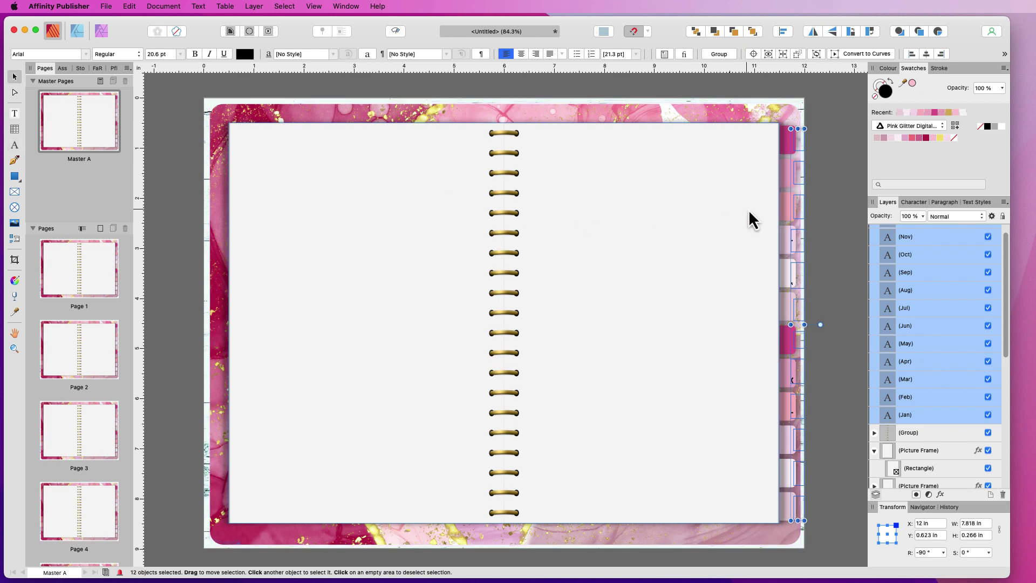
left_click_drag(796, 202, 786, 204)
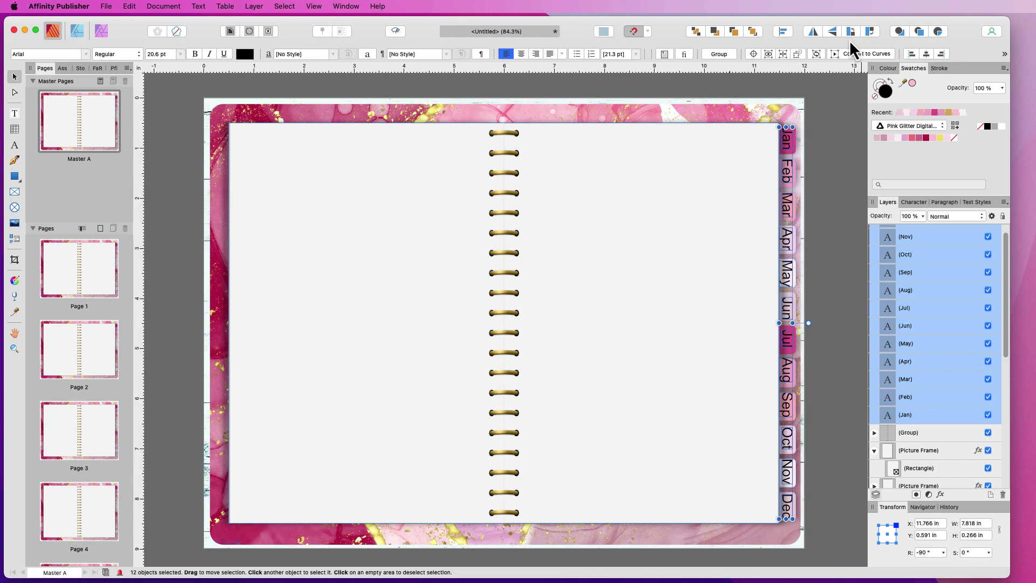
left_click(780, 33)
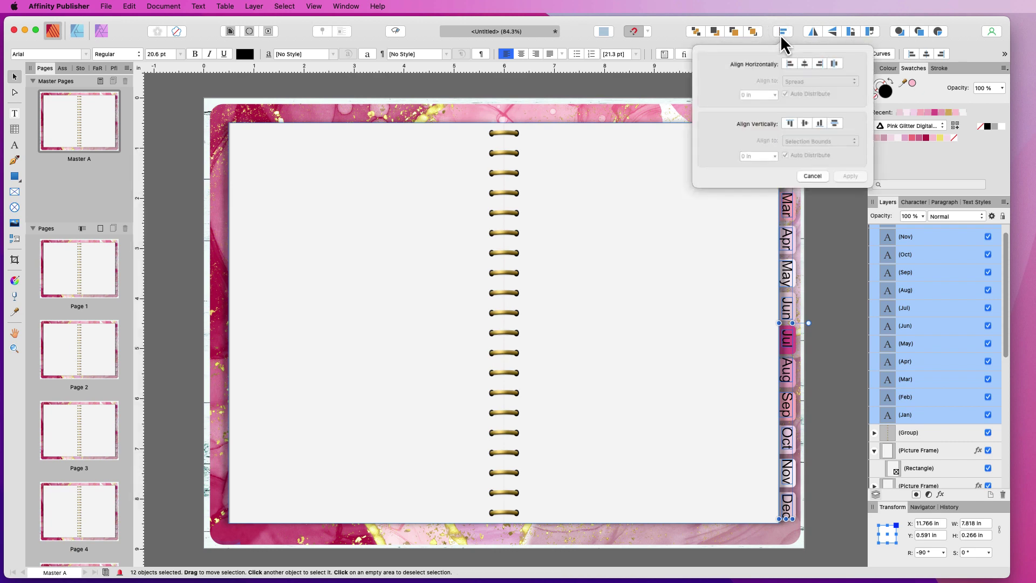
left_click(835, 122)
left_click(847, 175)
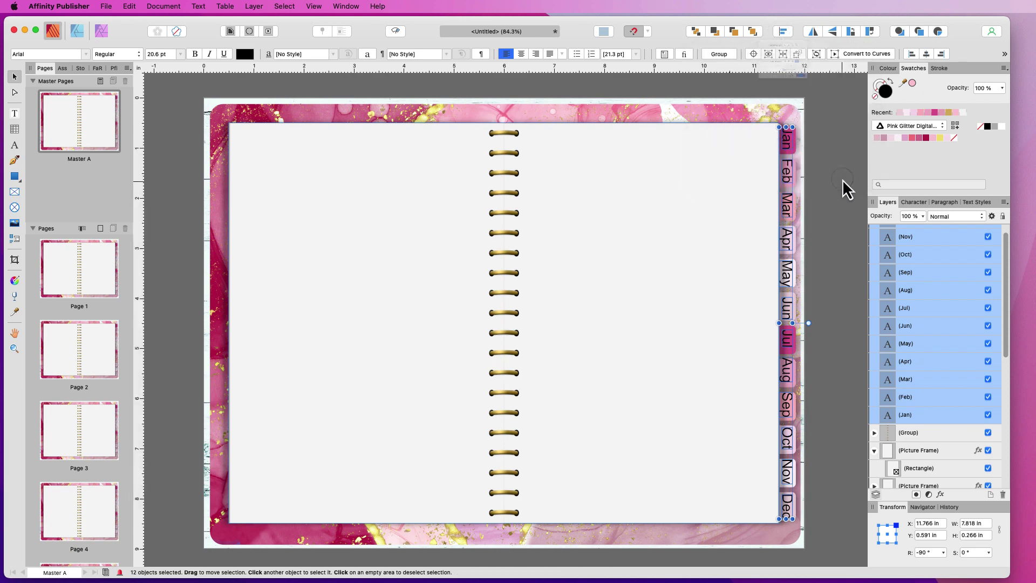
Nudge the "Feb" label down to about Y 1.274 in and the "Mar" label slightly down to centre them on their tabs
left_click(824, 192)
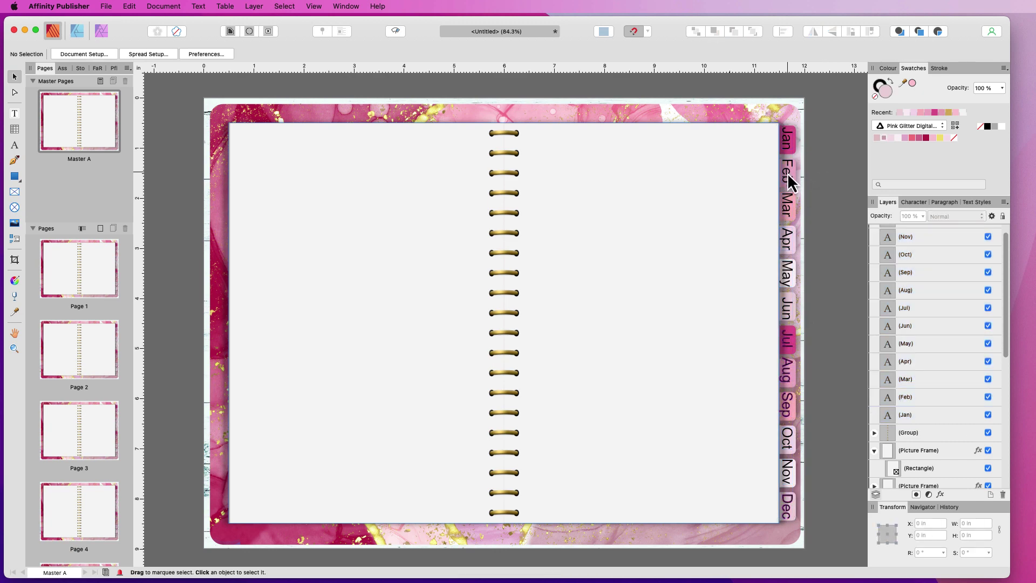
left_click(789, 173)
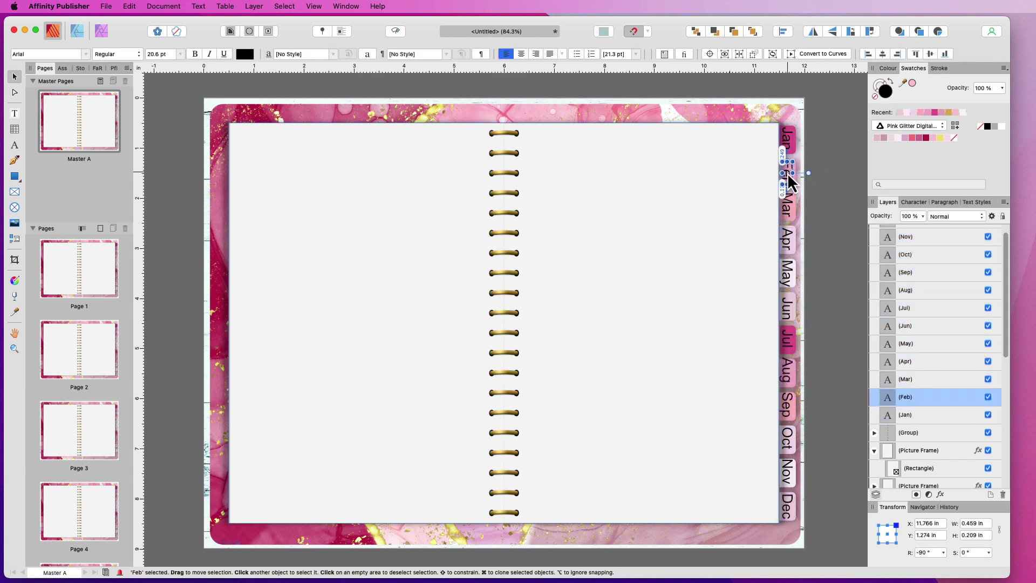
scroll(788, 173, "right", 1)
left_click(823, 184)
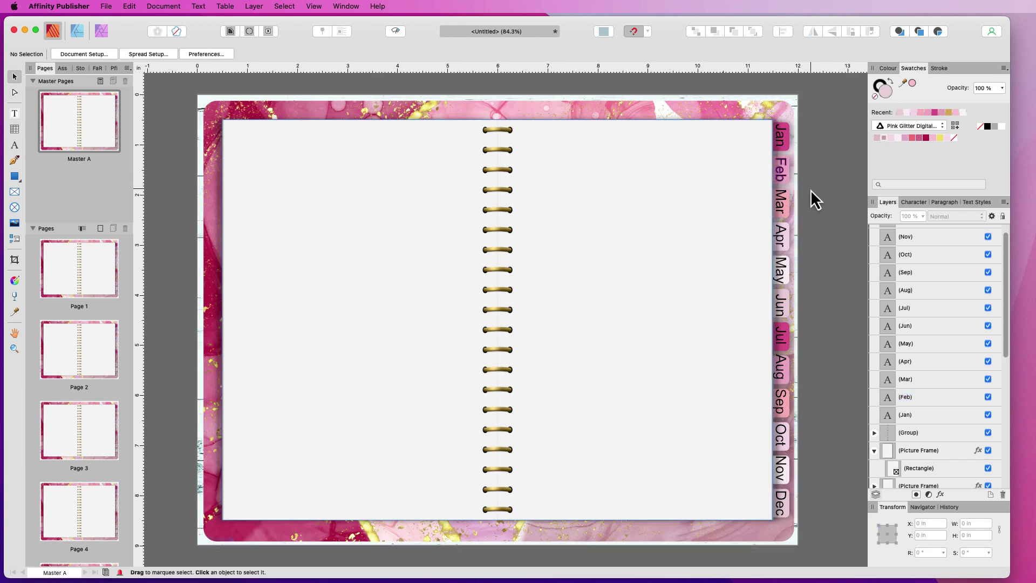
left_click(779, 207)
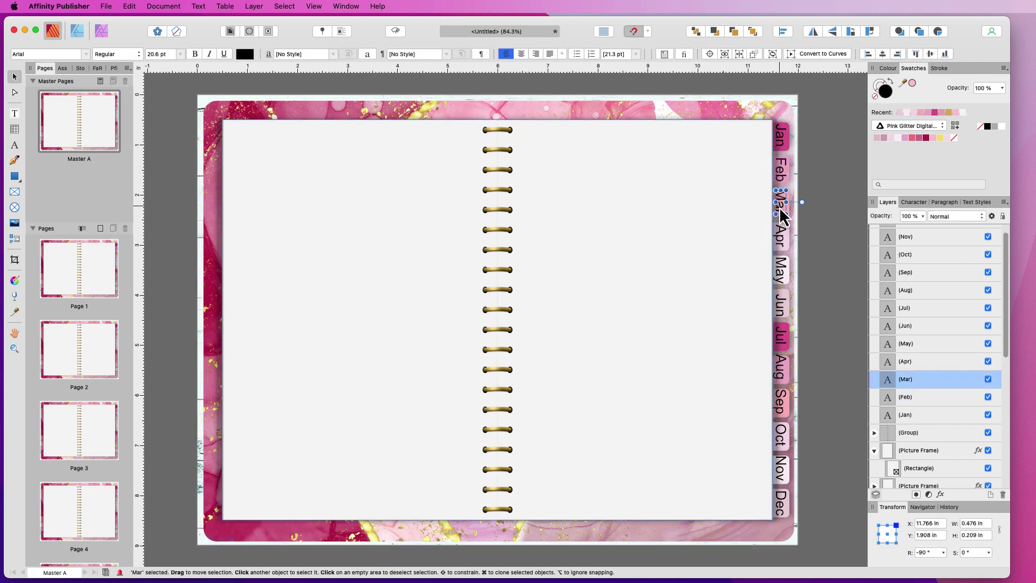
left_click_drag(781, 213, 782, 215)
left_click(815, 217)
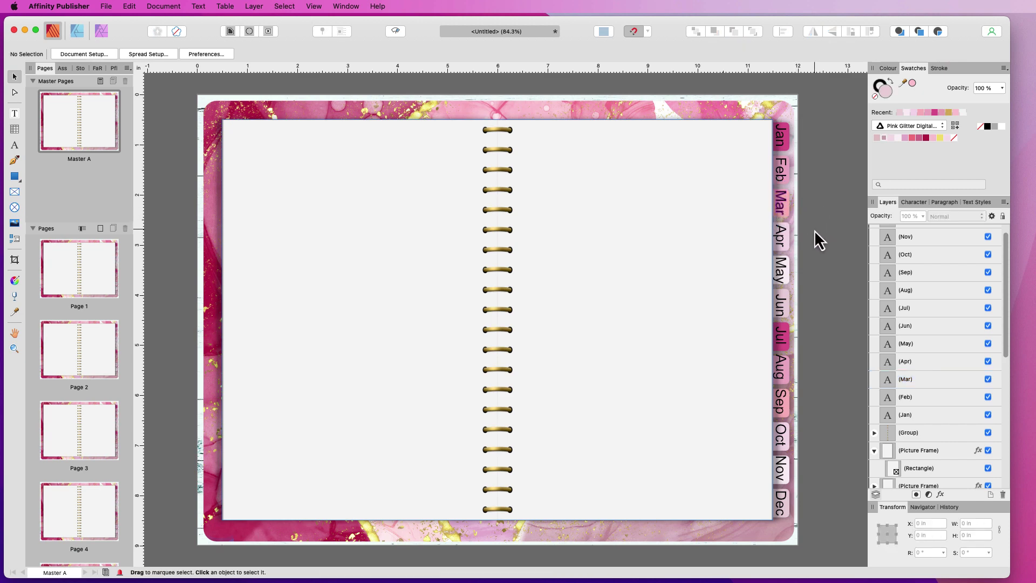
Nudge the "Jun" label up to about Y 3.941 in and the "Aug" label slightly down to centre them on their tabs
left_click(782, 319)
left_click_drag(779, 312, 779, 309)
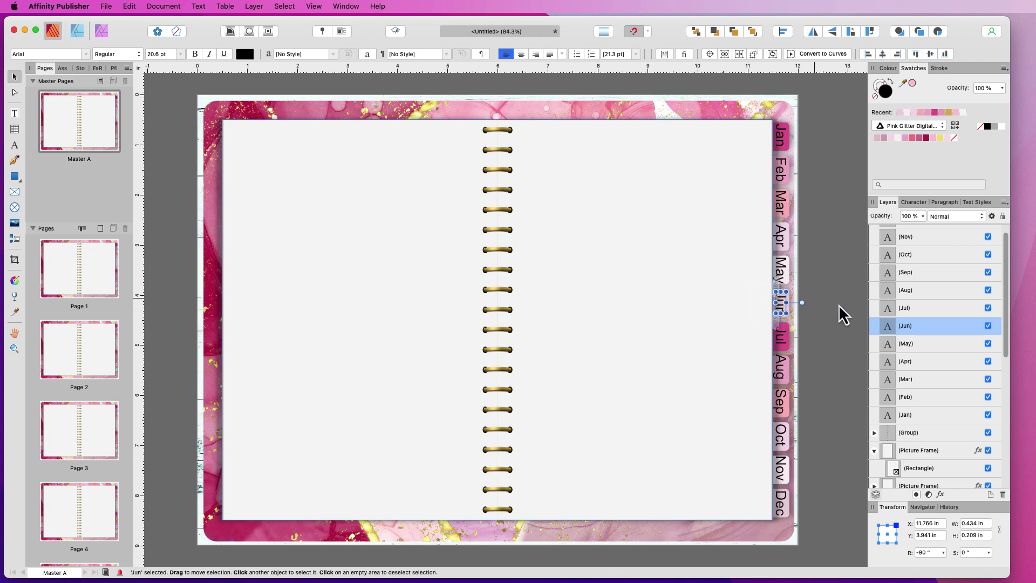
left_click(841, 315)
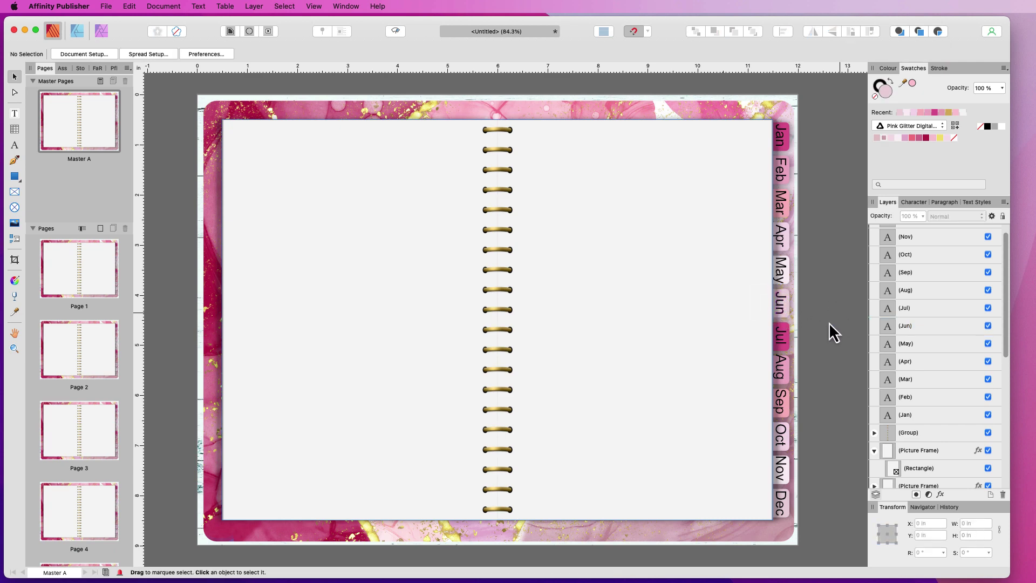
left_click(781, 381)
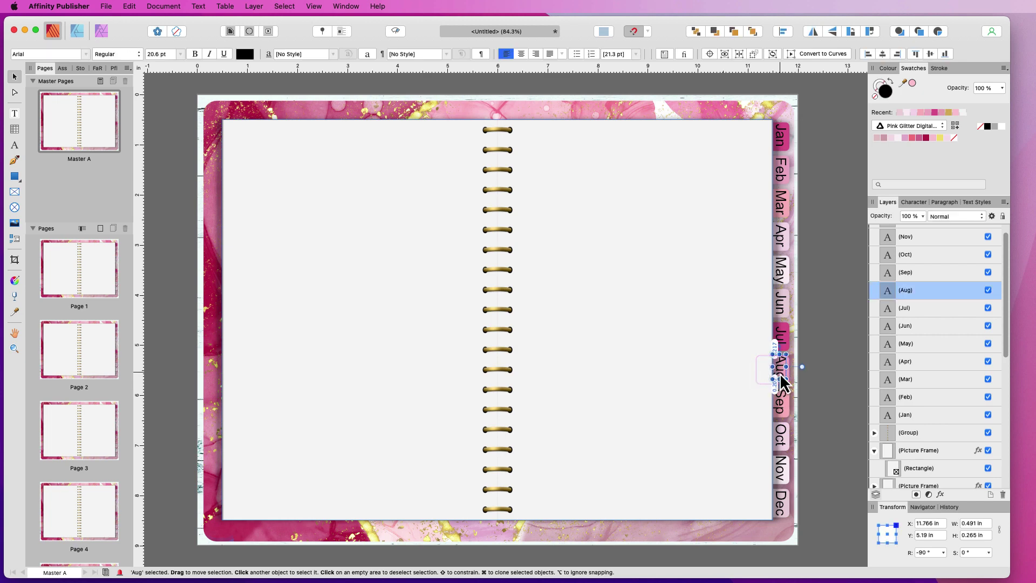
left_click_drag(781, 375, 780, 376)
left_click(787, 409)
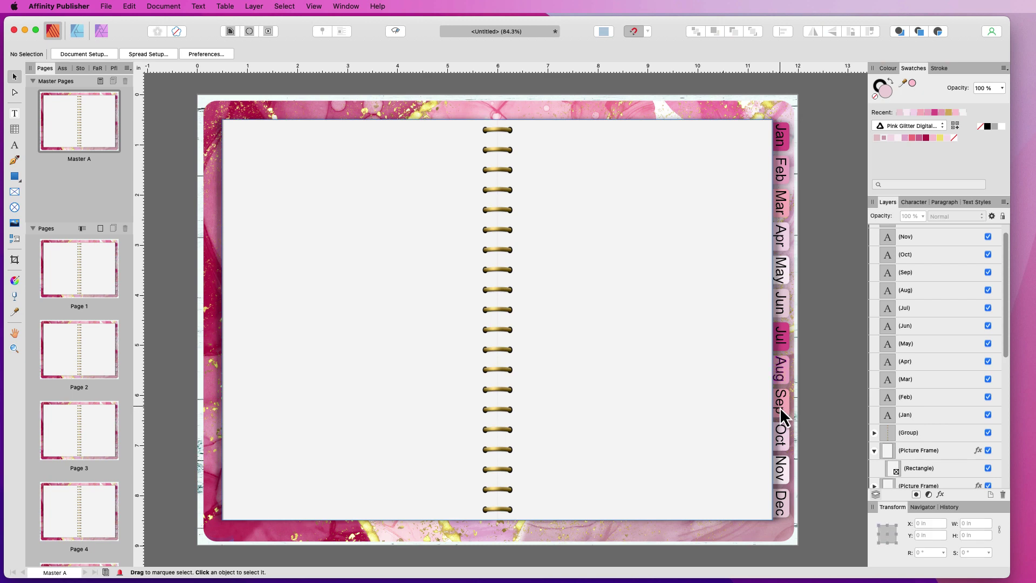
Nudge the "Sep" label down to about Y 5.924 in and the "Nov" label down to about Y 7.243 in
left_click(780, 407)
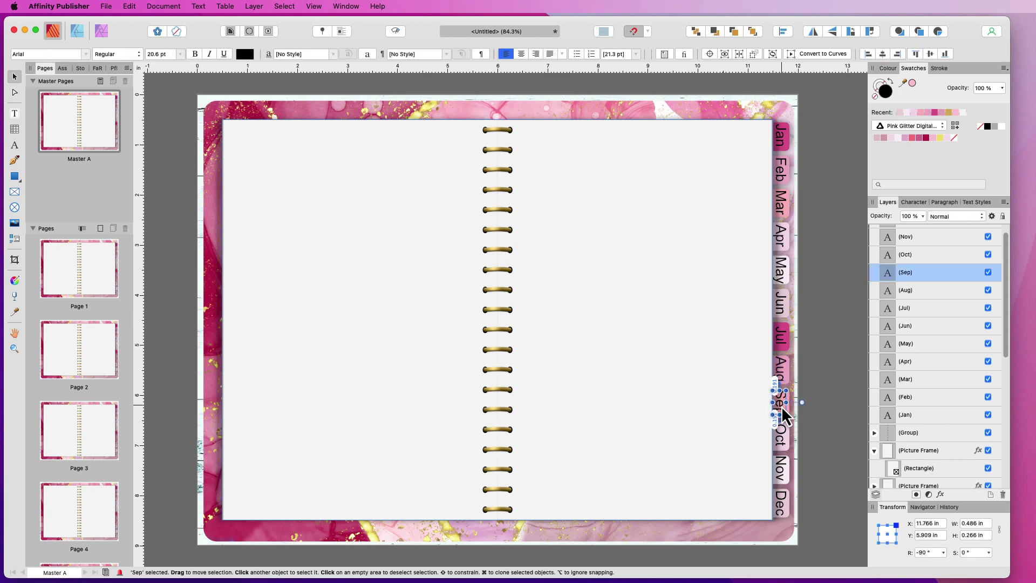
left_click(811, 465)
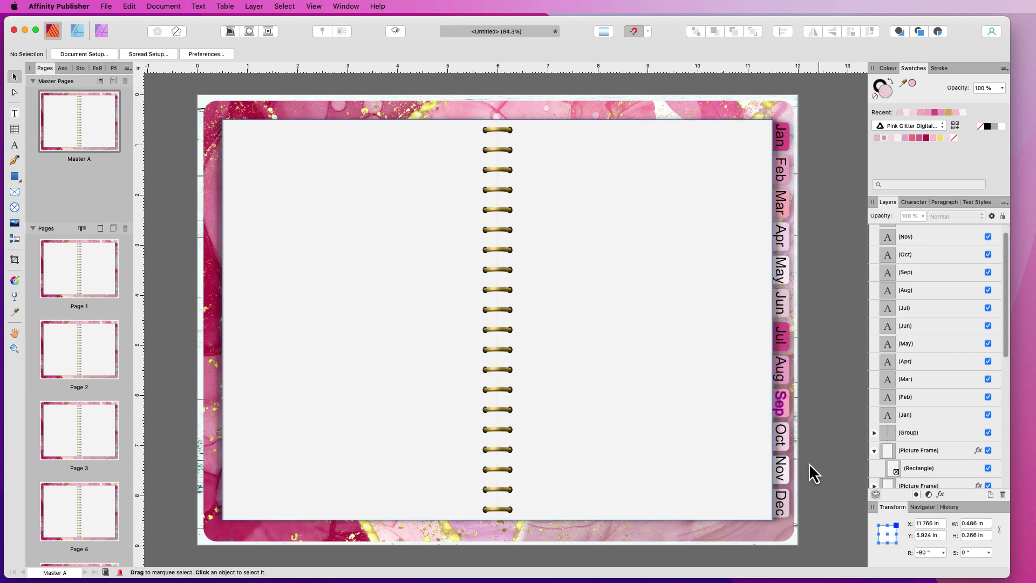
left_click(781, 468)
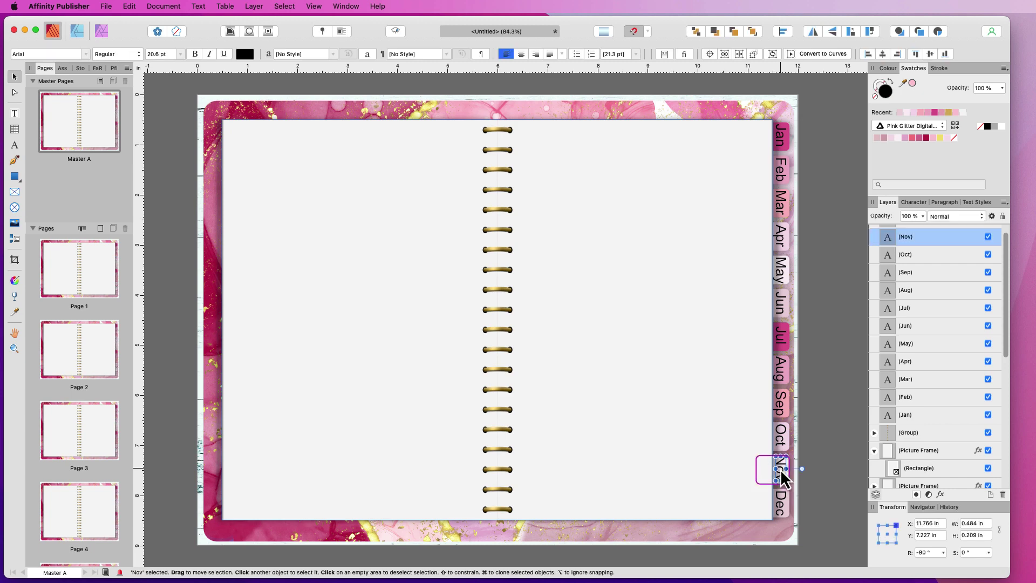
left_click_drag(781, 470, 781, 470)
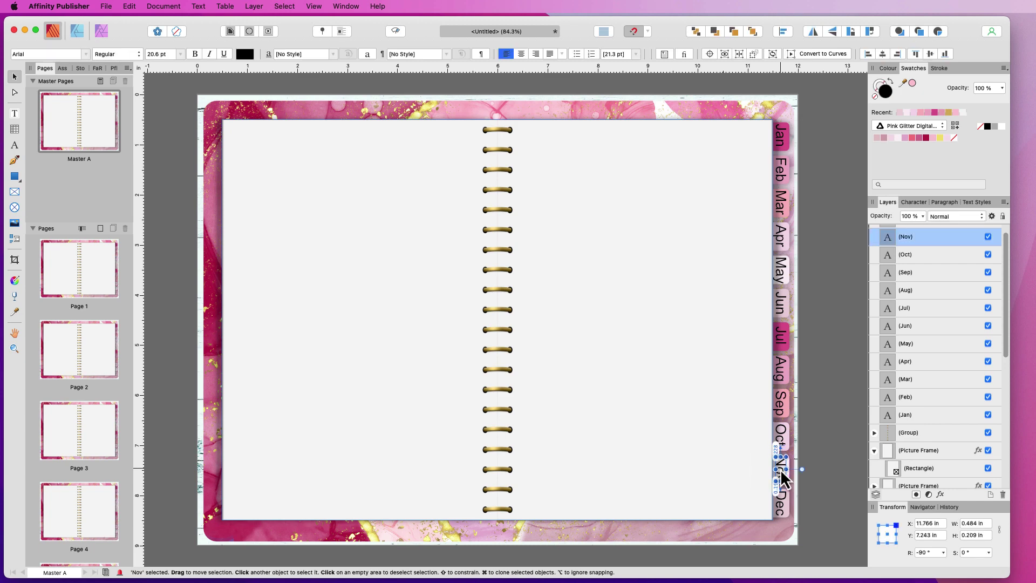
left_click(835, 462)
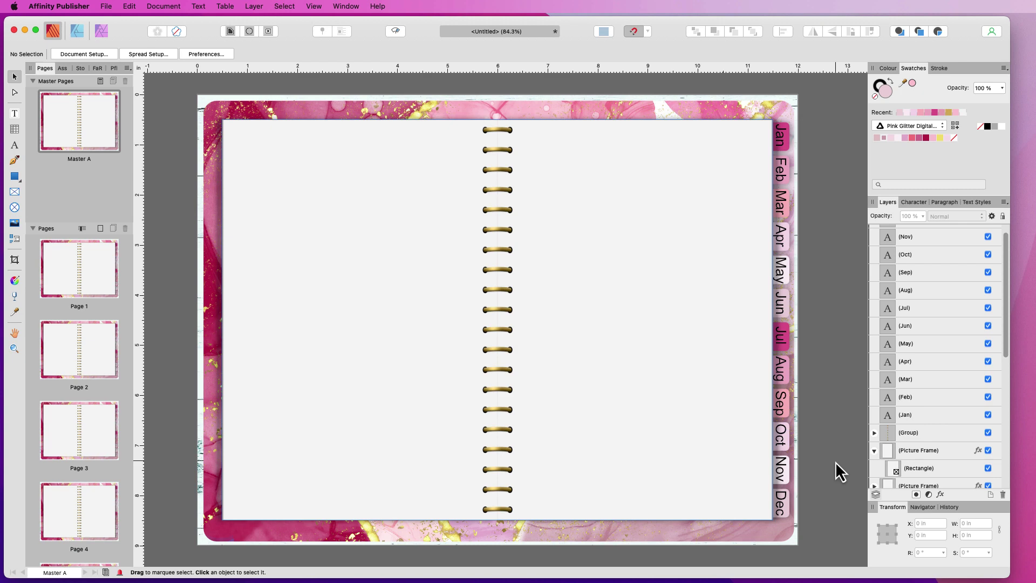
Add the artistic text "Cover" at about 51 pt on the right-hand sheet of page 1
left_click(87, 271)
double_click(87, 271)
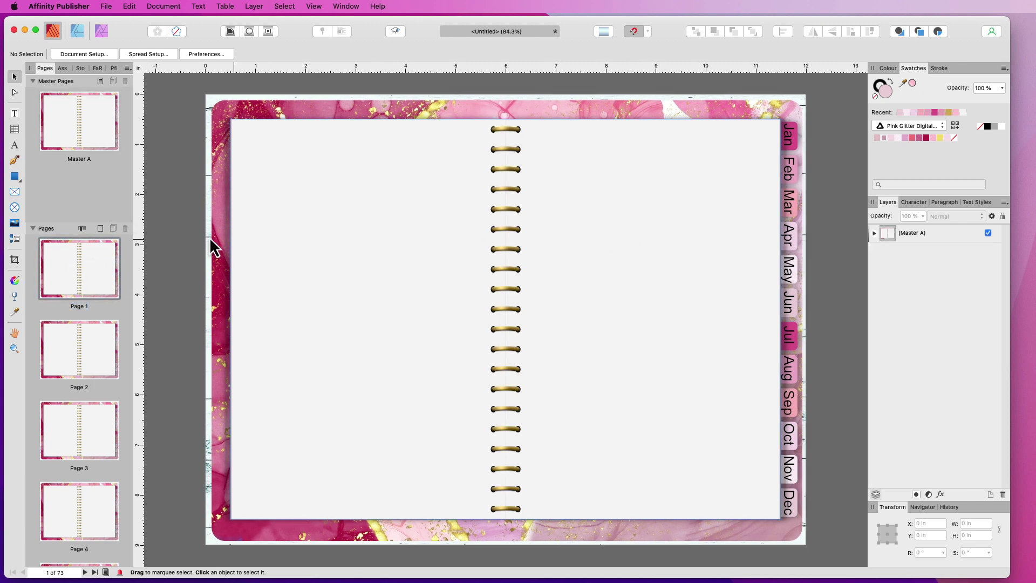
left_click(15, 145)
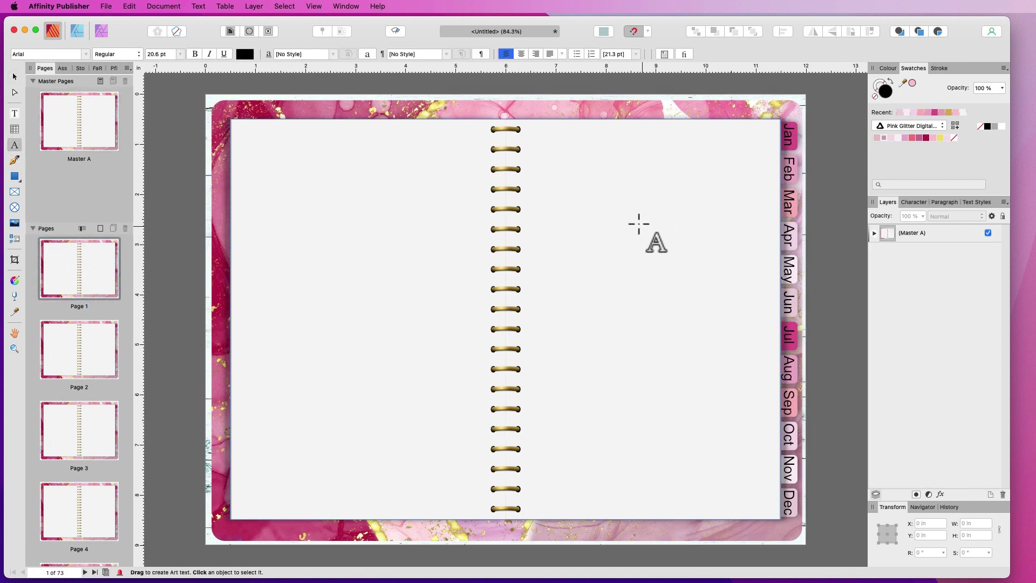
left_click_drag(638, 224, 694, 244)
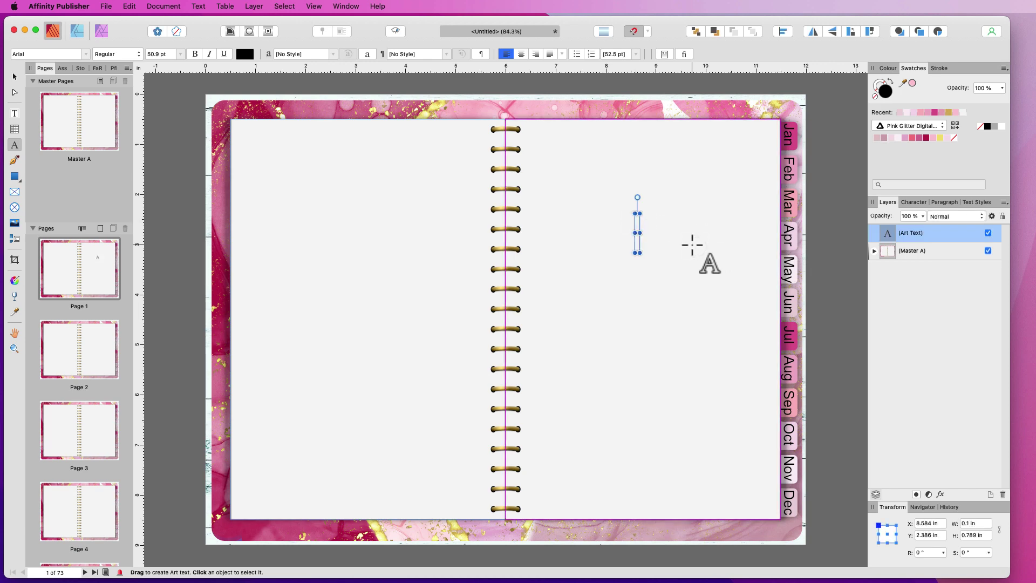
type("Cover")
key("Escape")
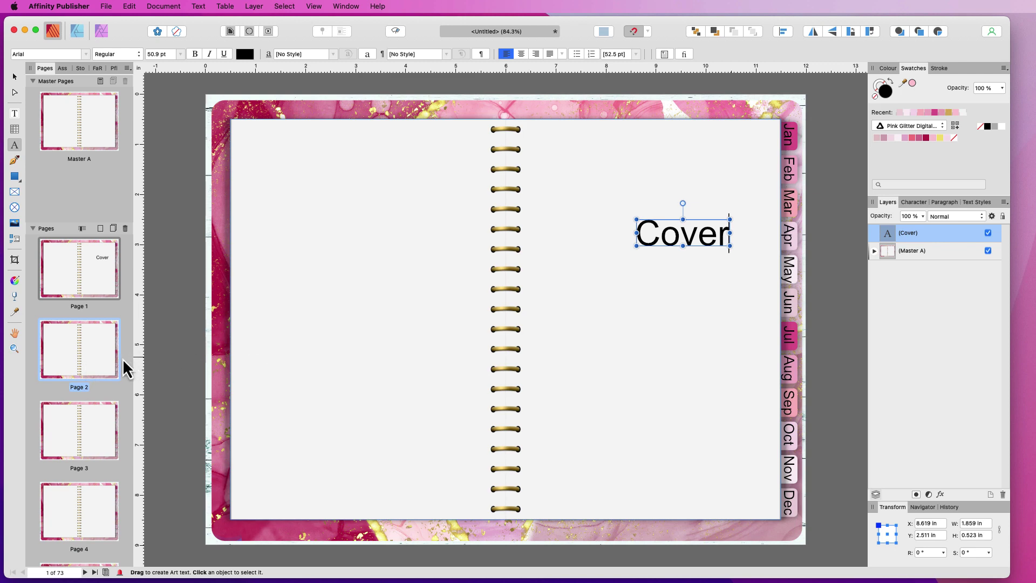
Add the artistic text "January" at about 37 pt on the right-hand sheet of page 2
left_click(106, 356)
left_click_drag(601, 258, 649, 257)
type("Janu")
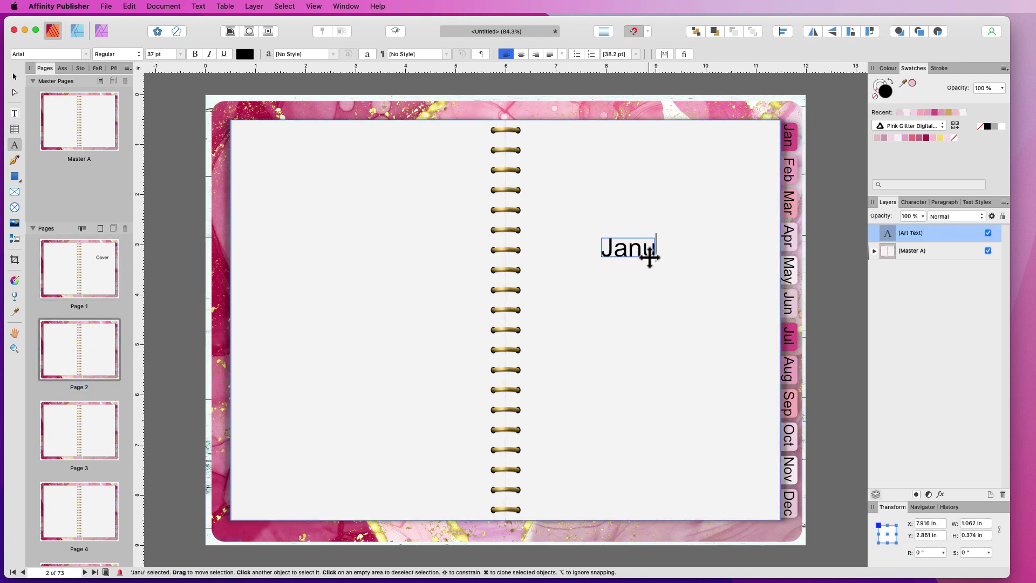
type("ary")
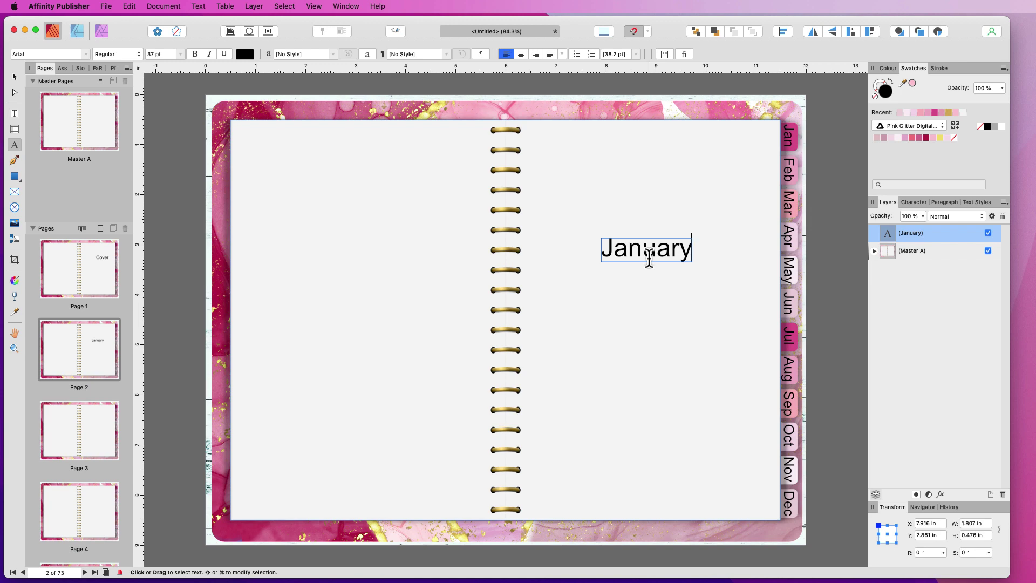
key("Escape")
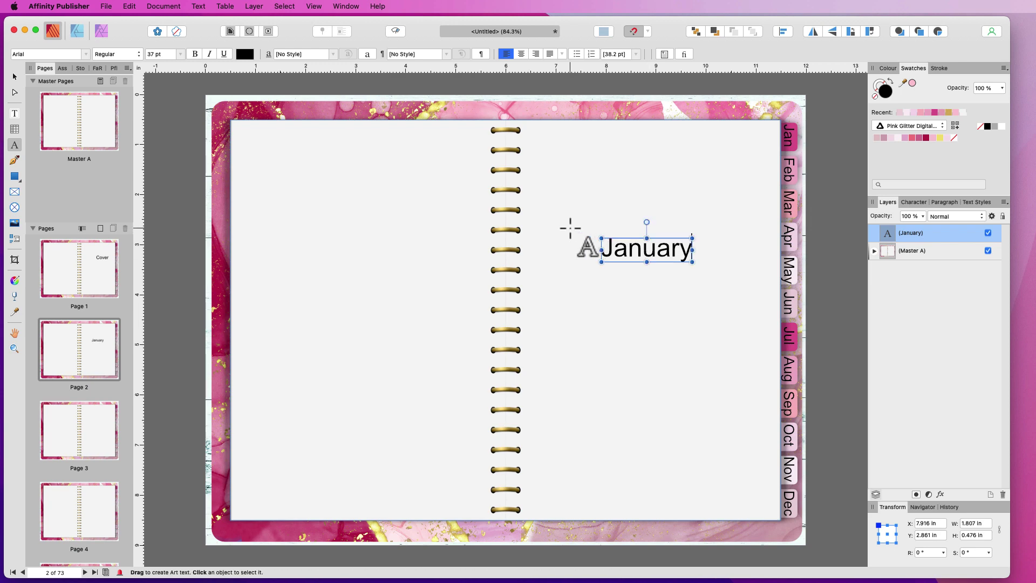
Add the artistic text "Feb" at about 53 pt on the right-hand sheet of page 8
scroll(92, 346, "down", 3)
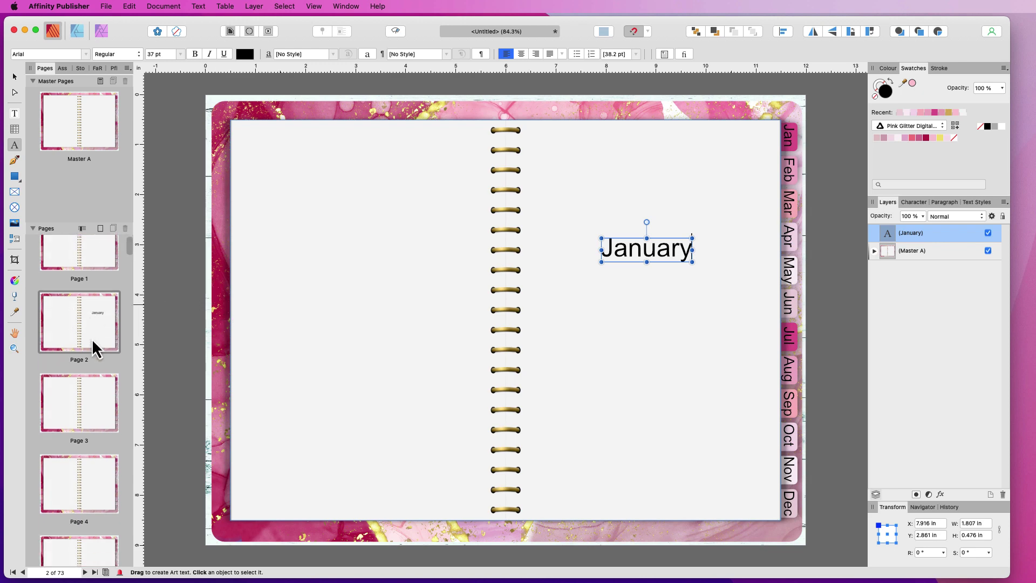
left_click(49, 572)
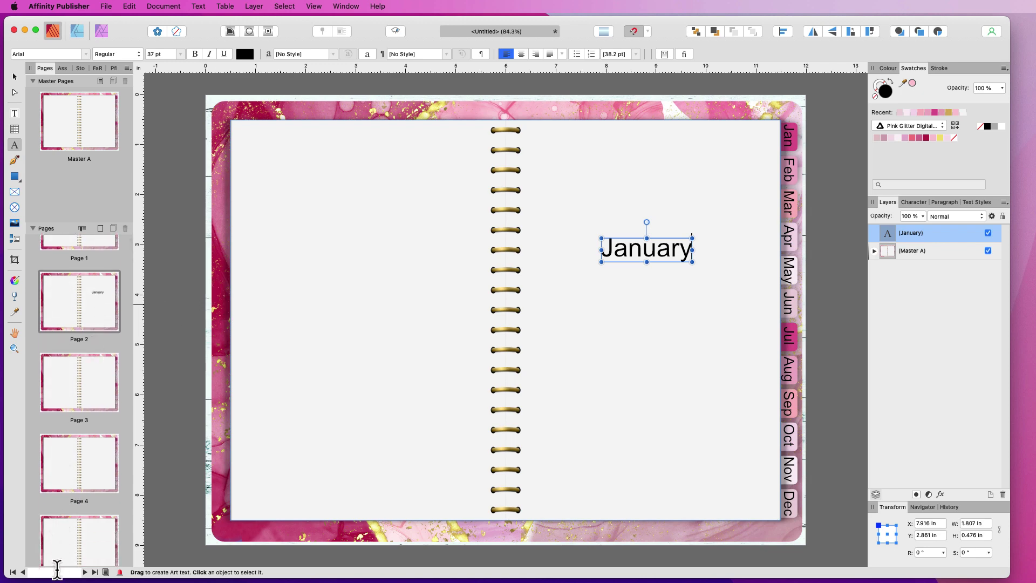
type("8")
key("Return")
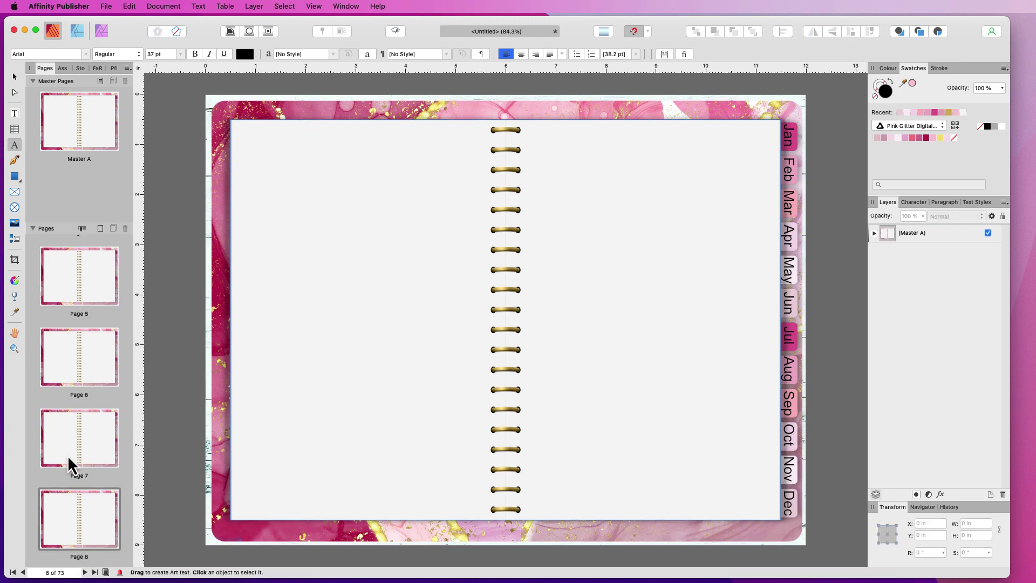
scroll(87, 511, "down", 5)
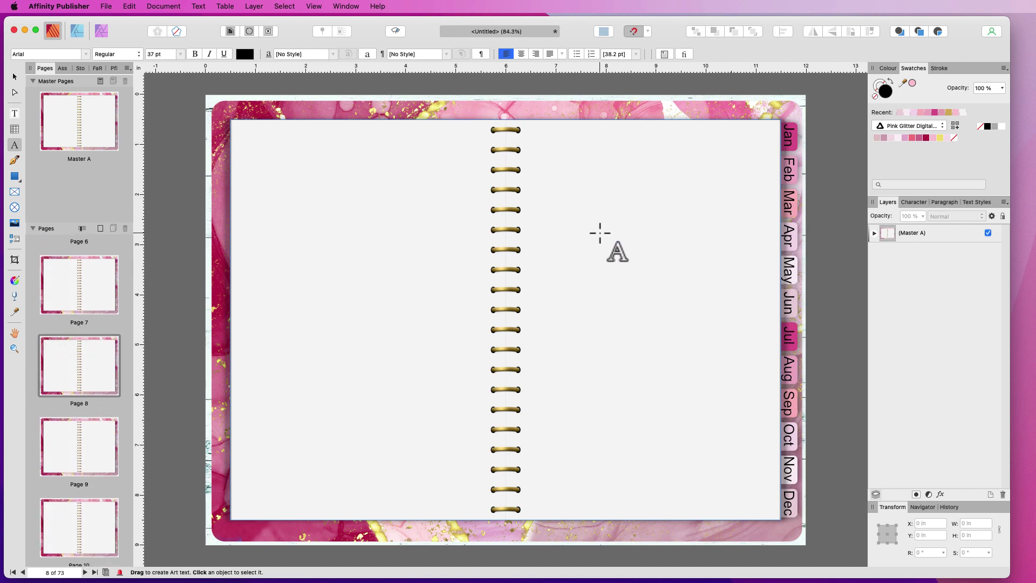
left_click_drag(600, 233, 690, 259)
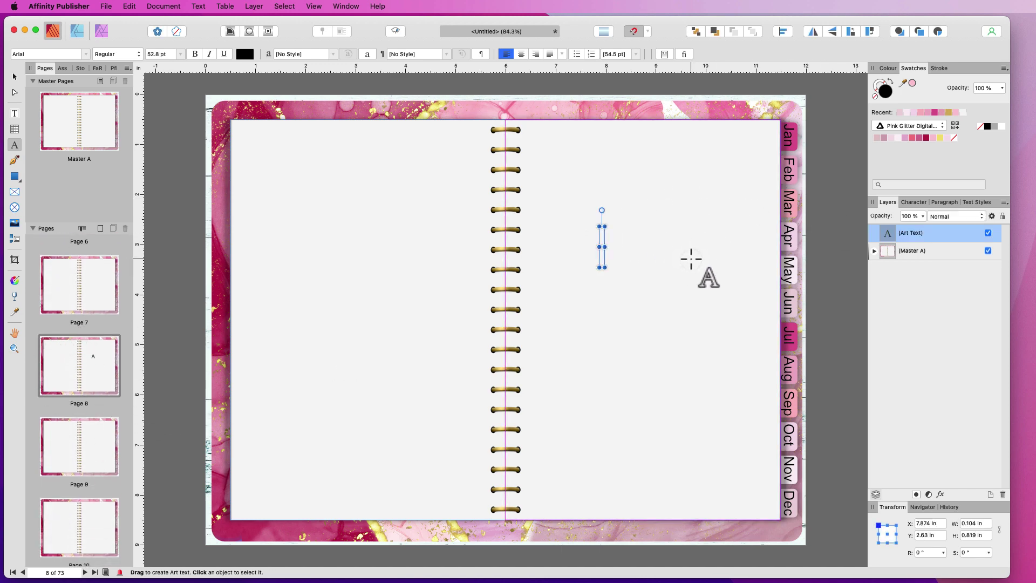
type("Feb")
key("Escape")
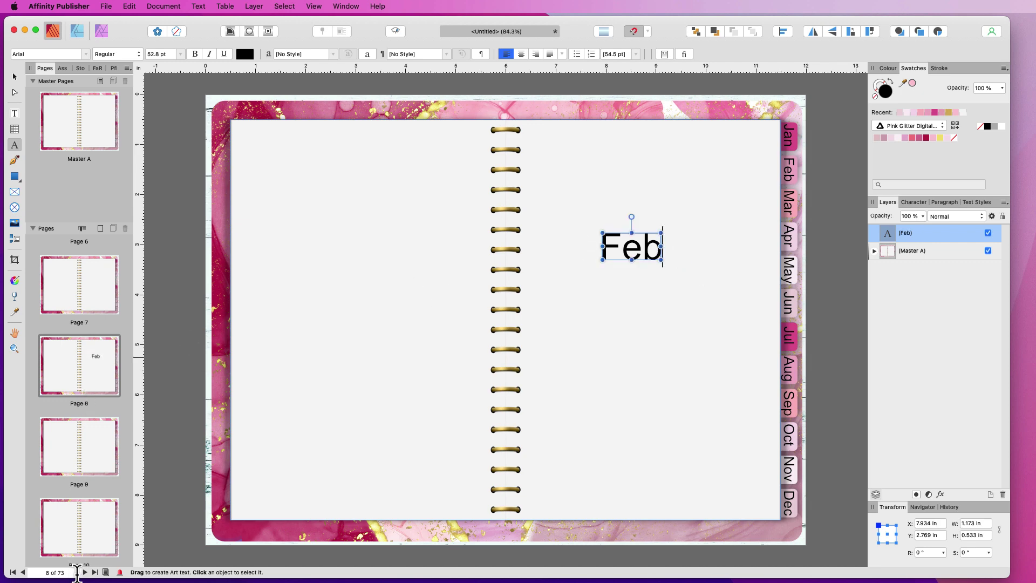
Add the artistic text "Mar" at about 62 pt on the right-hand sheet of page 14
left_click(51, 571)
type("14")
key("Return")
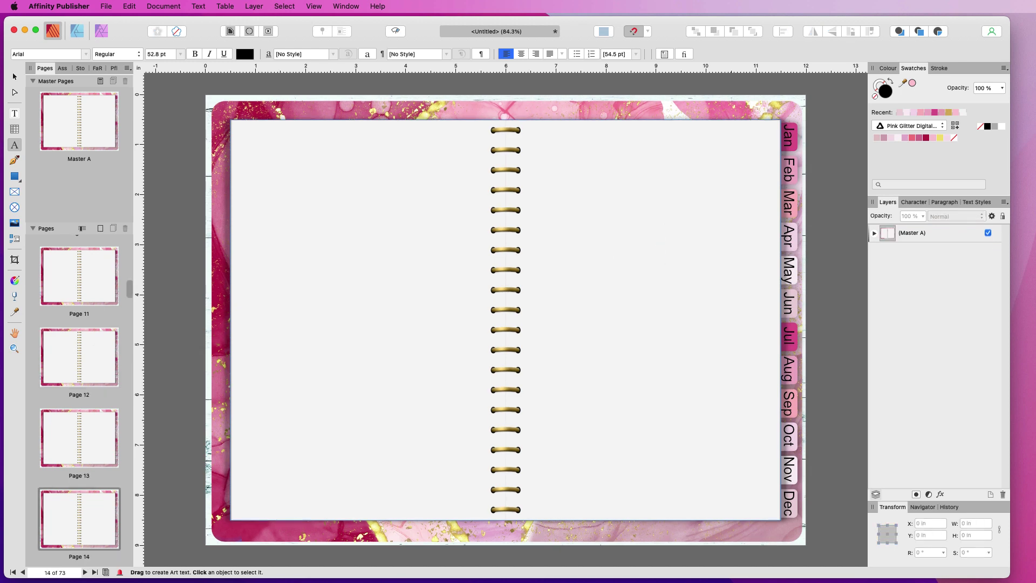
left_click(71, 505)
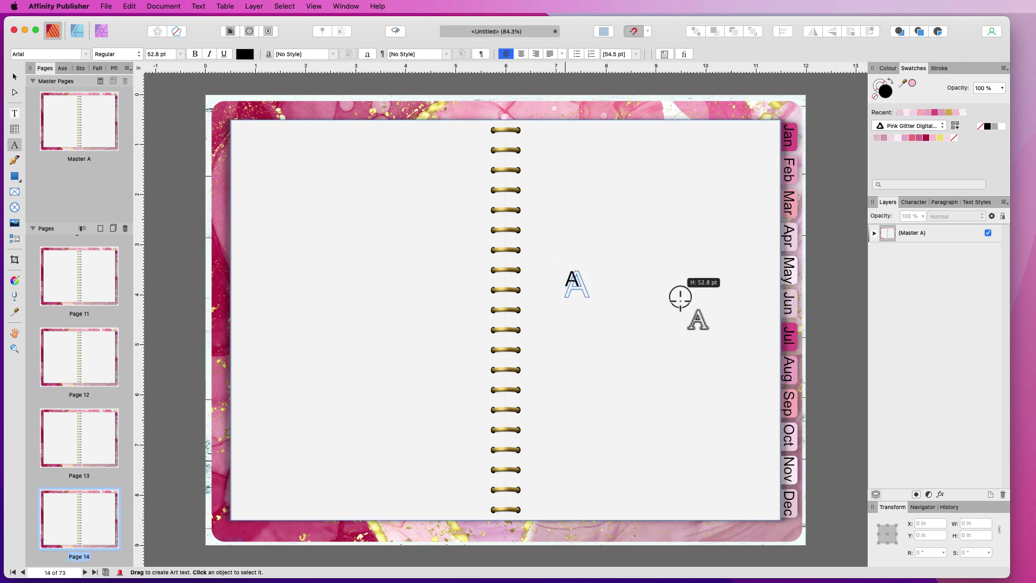
left_click_drag(681, 296, 681, 301)
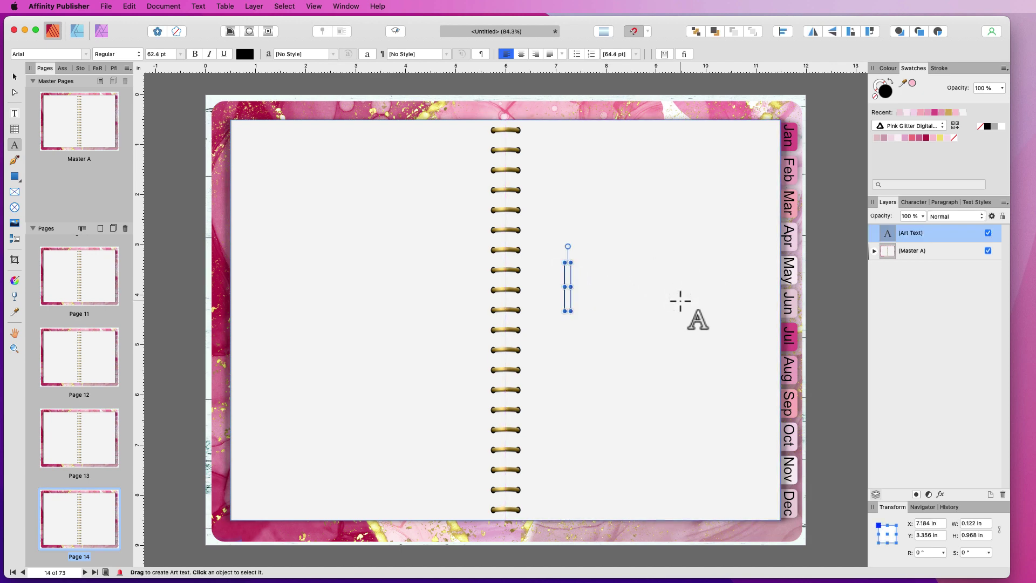
type("Mar")
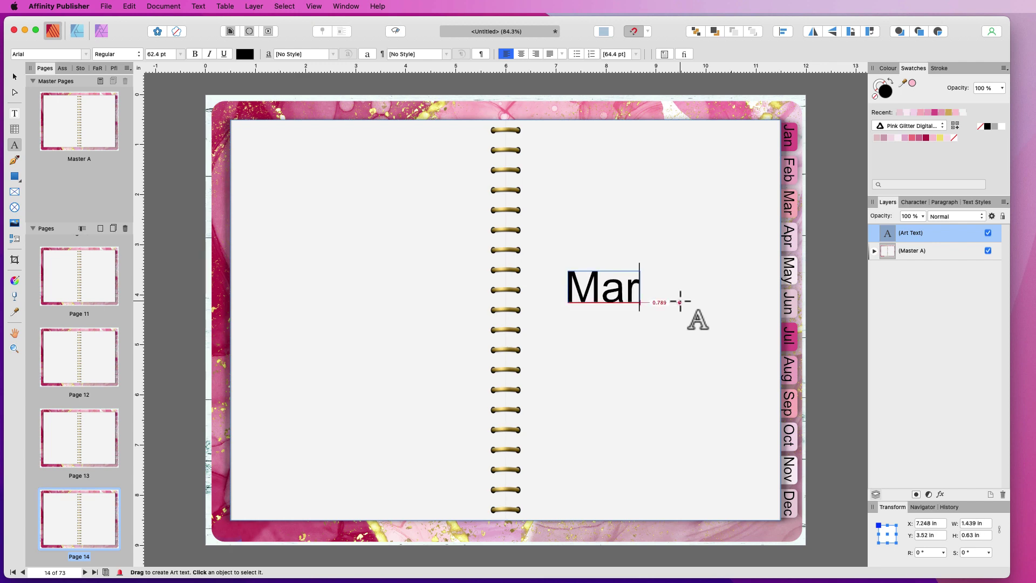
key("Escape")
Add the artistic text "April" at about 62 pt on the right-hand sheet of page 20
scroll(69, 406, "down", 5)
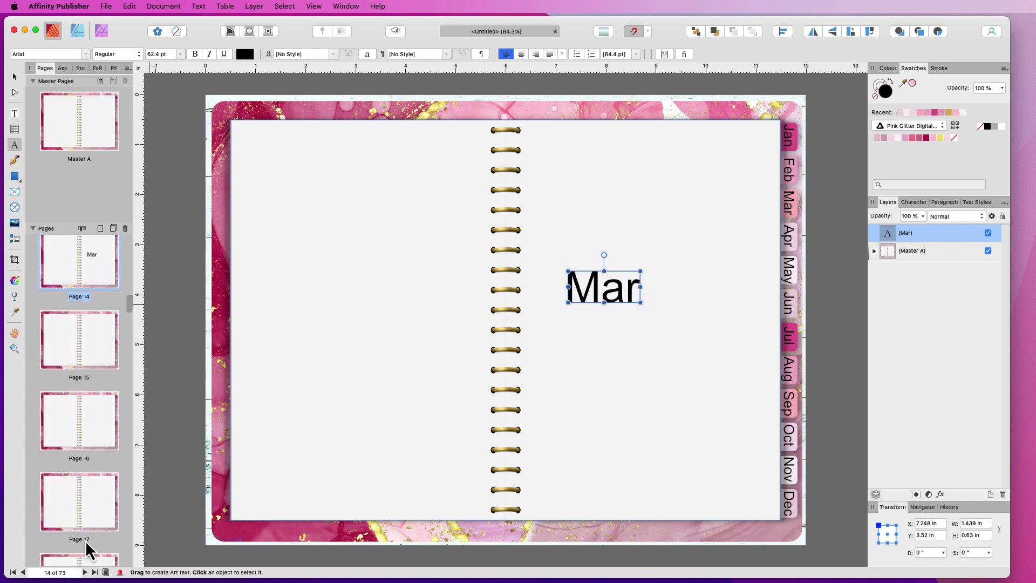
left_click(52, 572)
type("20")
key("Return")
left_click(84, 572)
left_click_drag(52, 571, 29, 570)
type("20")
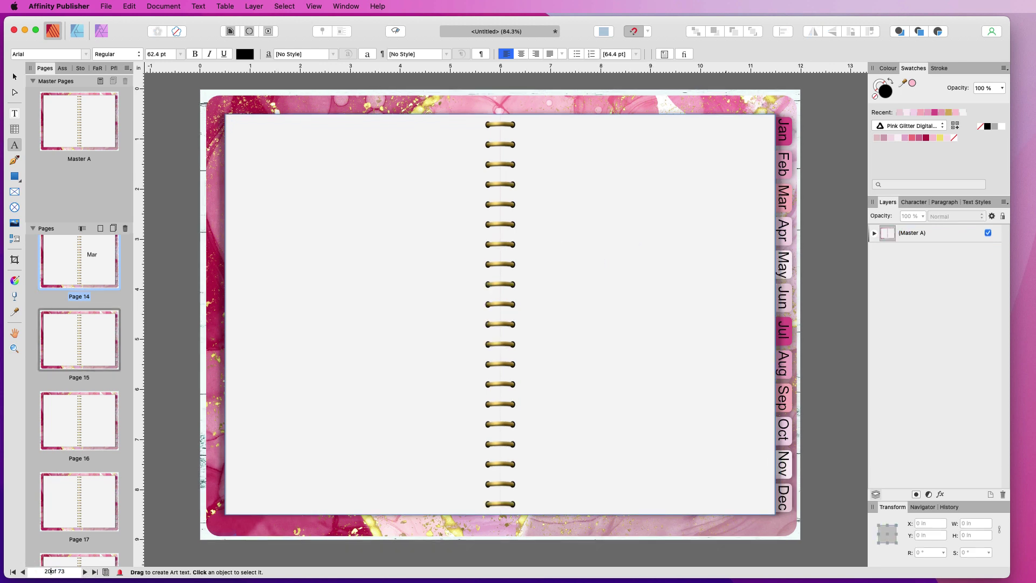
key("Return")
scroll(94, 407, "down", 5)
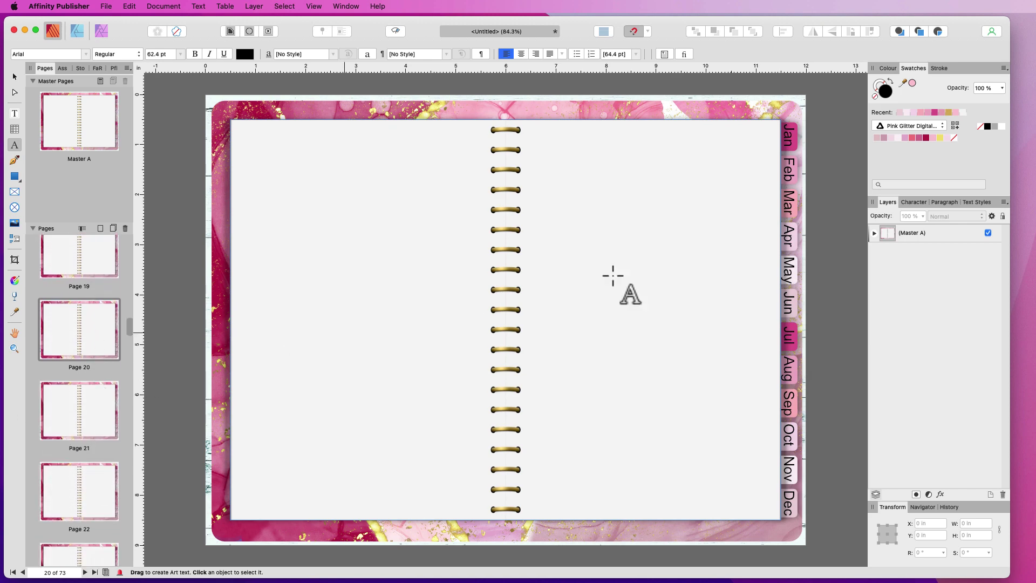
left_click(100, 323)
left_click_drag(601, 221, 636, 254)
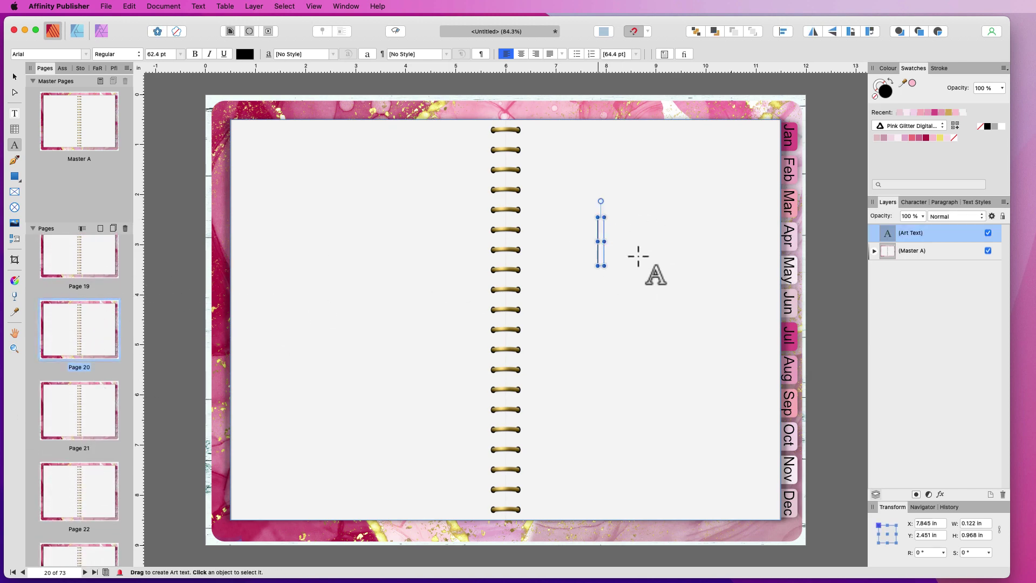
type("April")
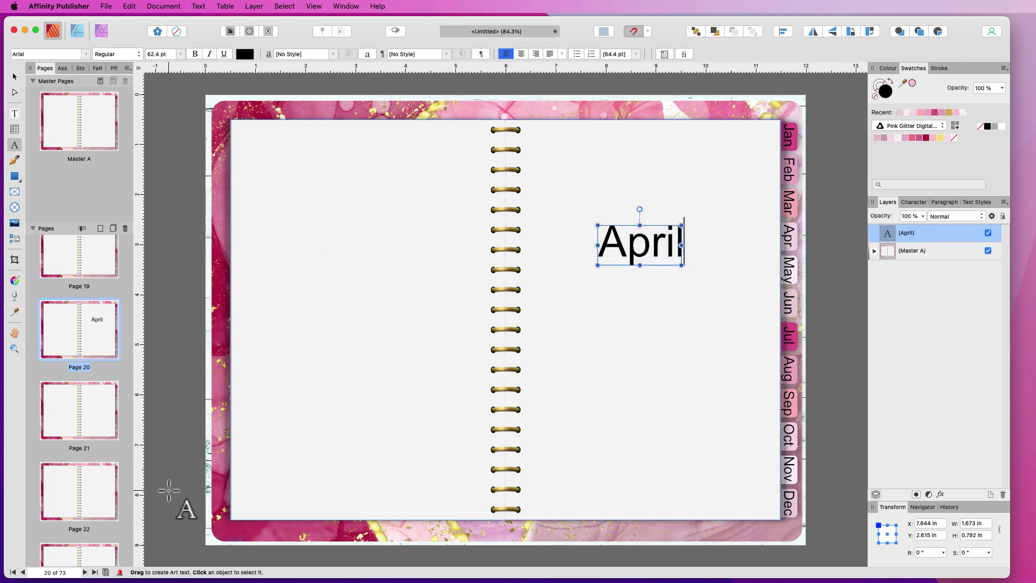
Add the artistic text "May" at about 62 pt on the right-hand sheet of page 26
left_click(50, 573)
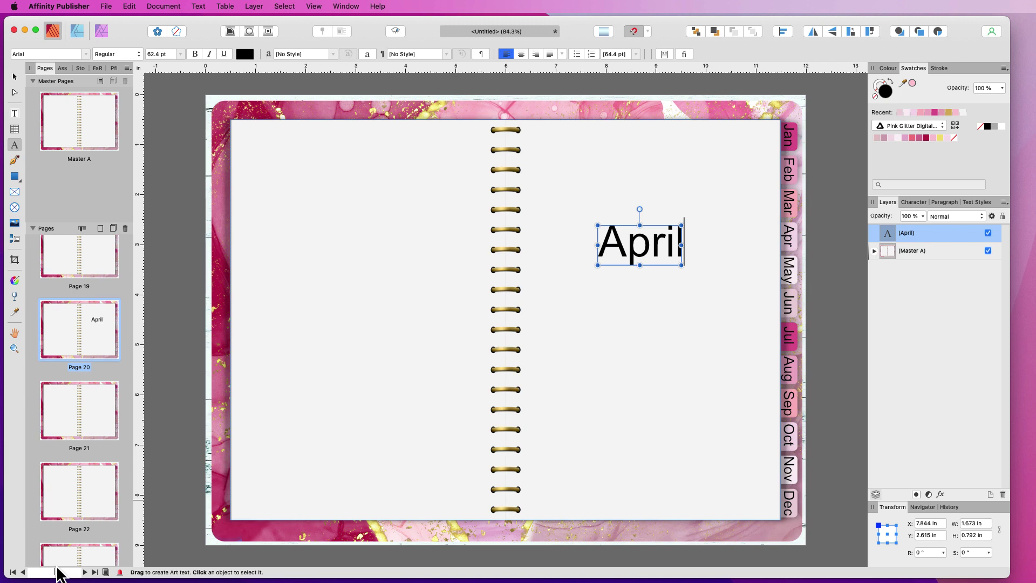
type("26")
key("Return")
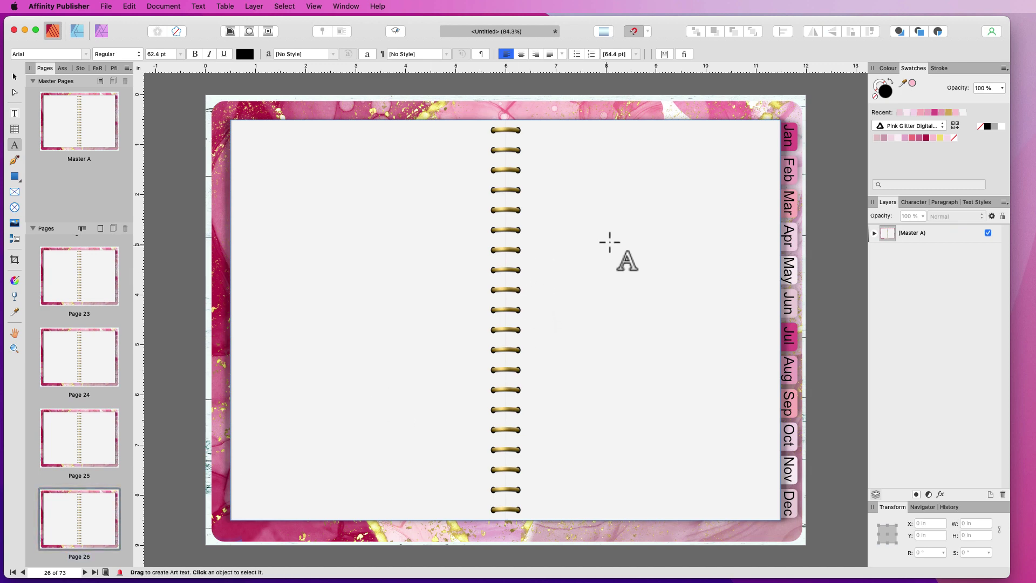
left_click_drag(608, 241, 636, 276)
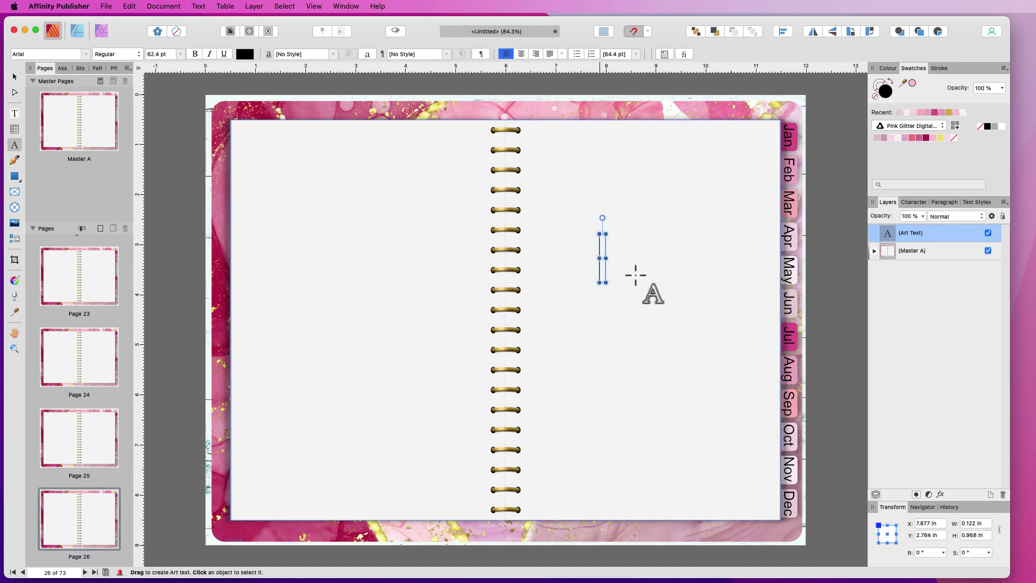
type("May")
key("Escape")
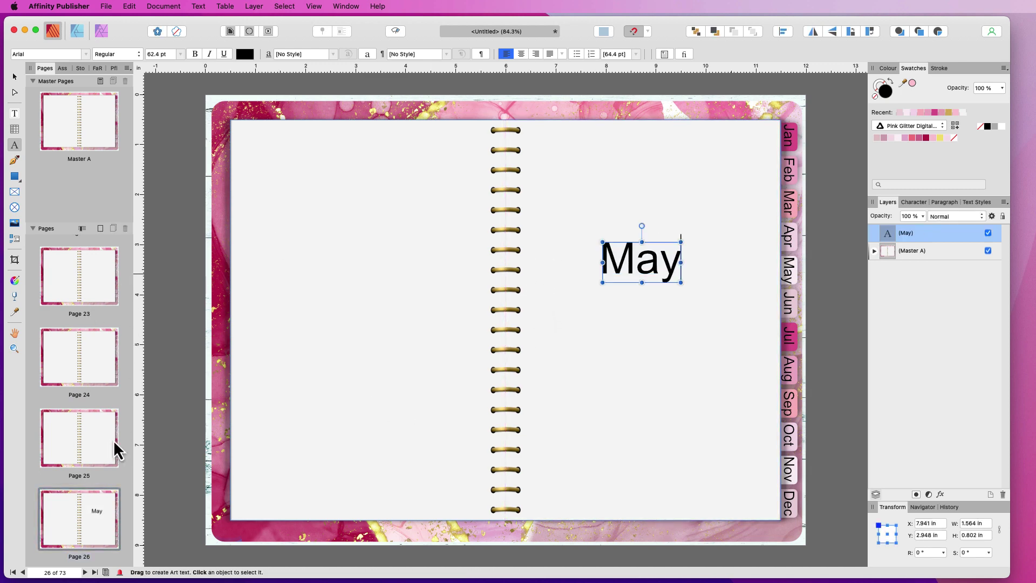
Add the artistic text "June" at about 48 pt on the right-hand sheet of page 32
left_click(54, 572)
type("32")
key("Return")
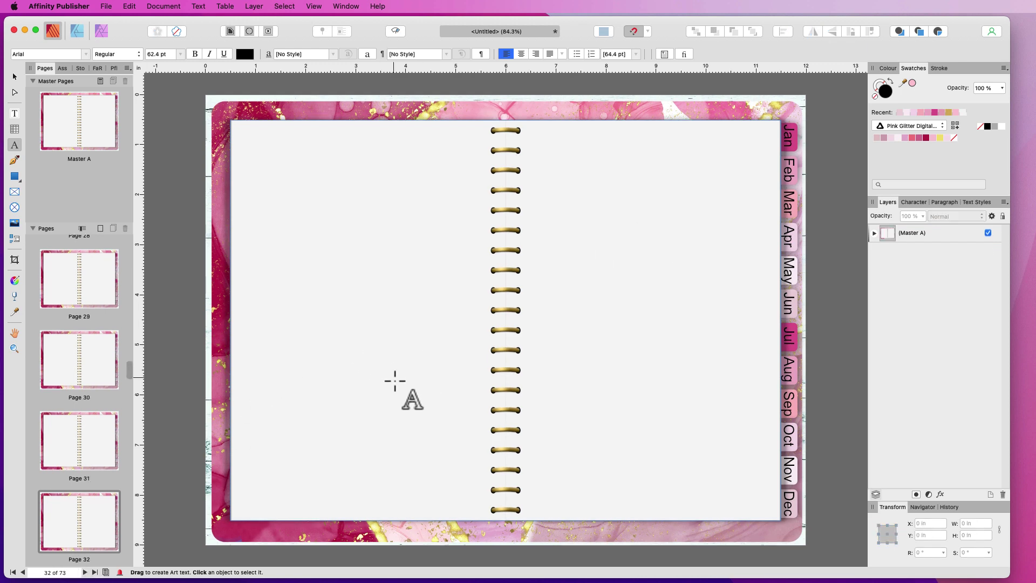
left_click_drag(596, 265, 633, 289)
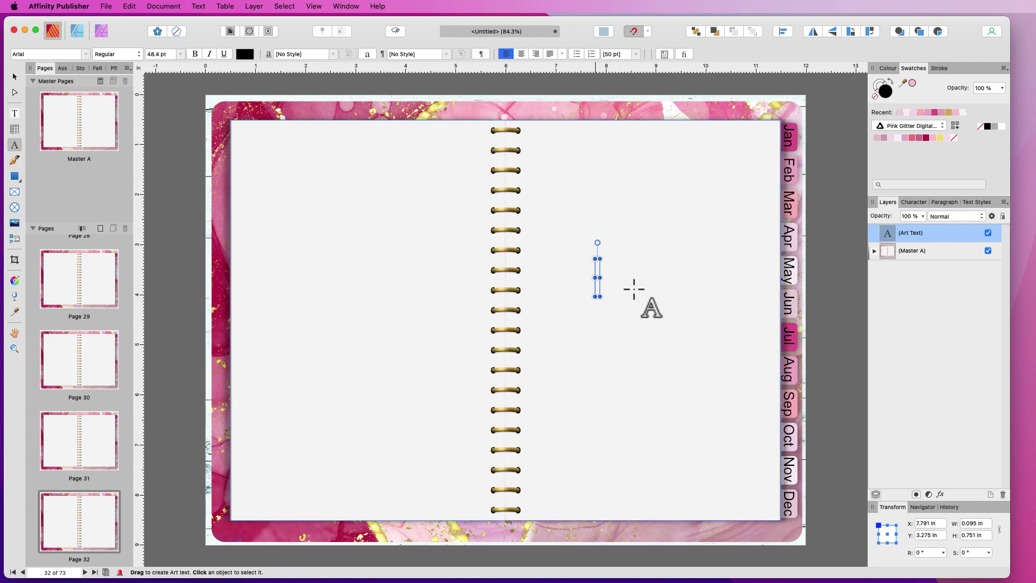
type("June")
scroll(613, 317, "right", 1)
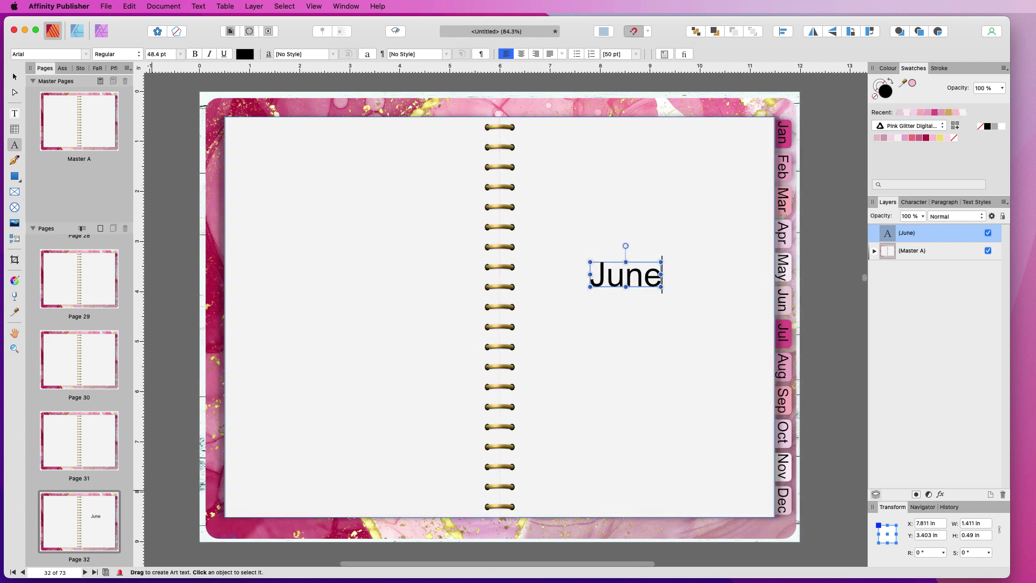
Go to page 38 of the planner
left_click(50, 572)
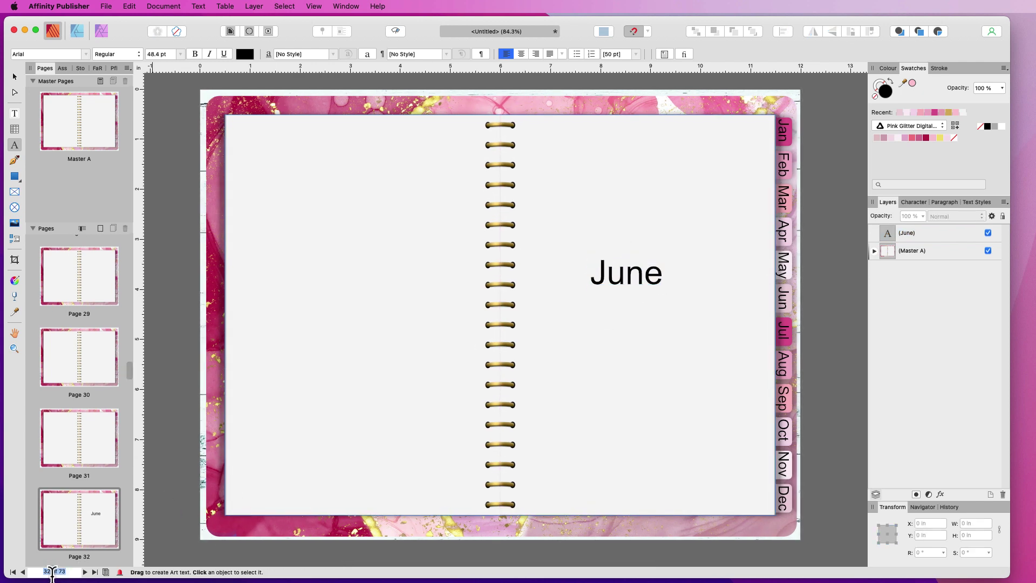
left_click(50, 572)
left_click_drag(51, 572, 43, 571)
type("38")
key("Return")
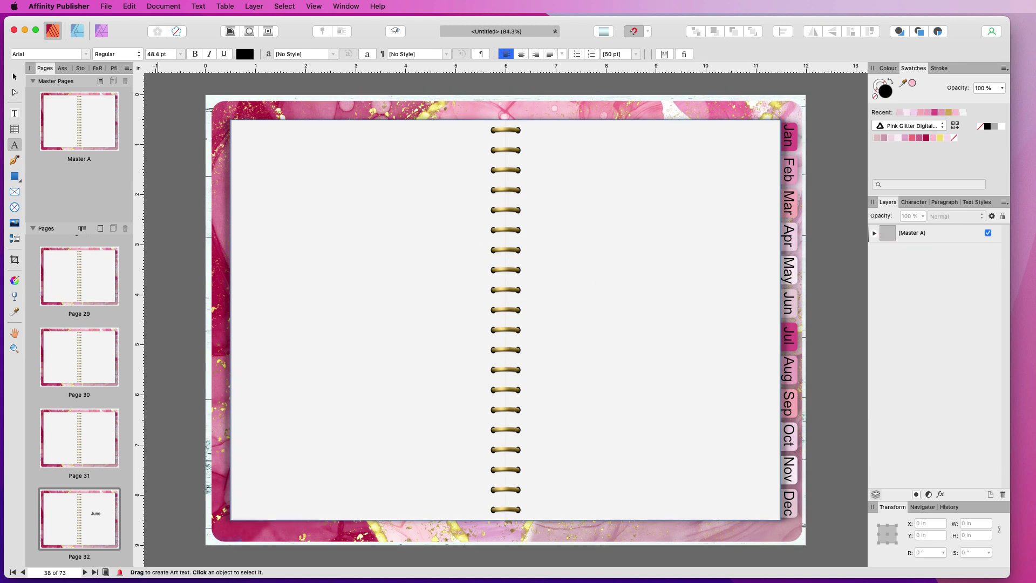
Add the artistic text "July" at about 86.5 pt on the right half of page 38's spread
left_click(81, 511)
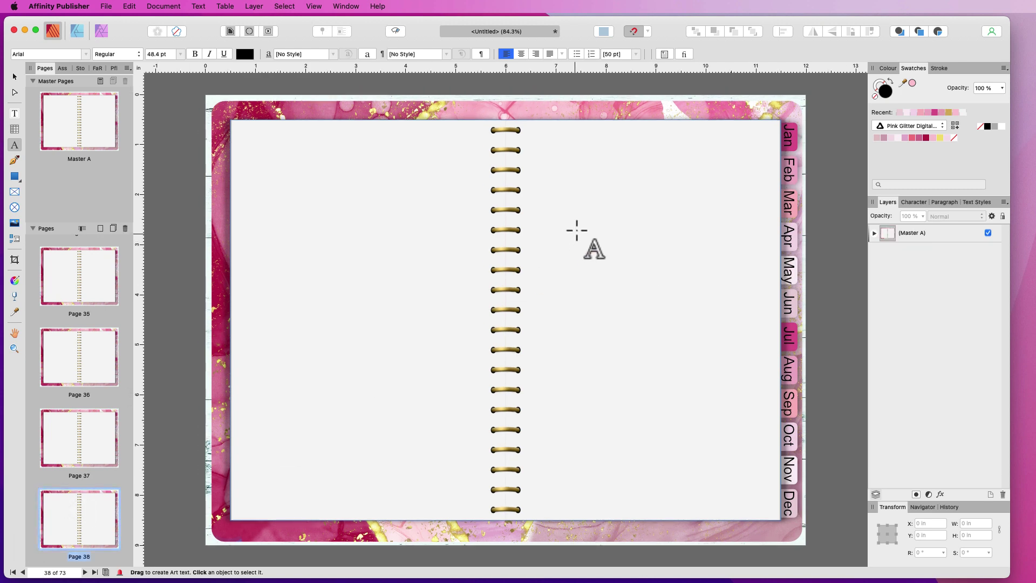
left_click_drag(576, 229, 661, 260)
type("July")
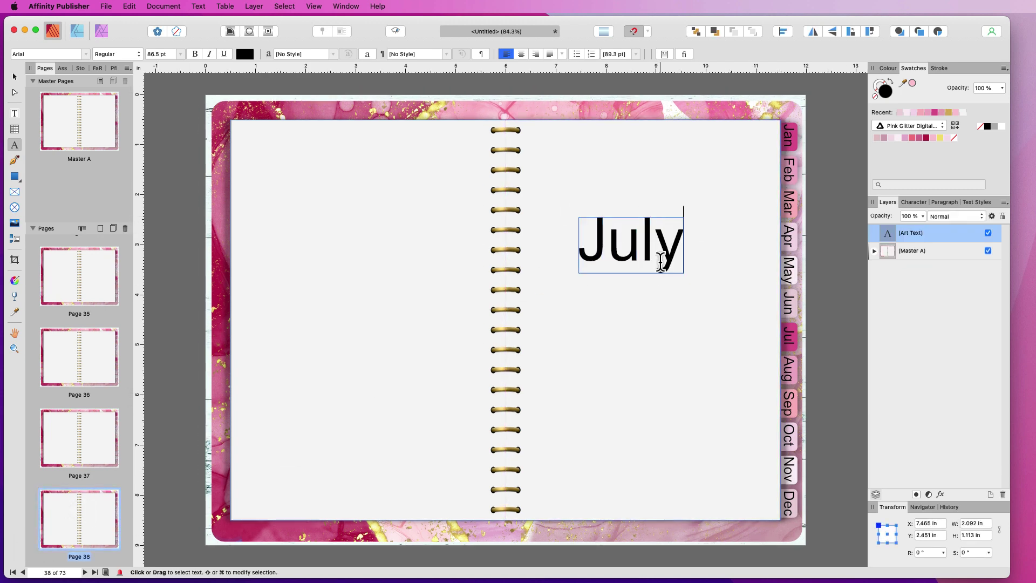
Go to page 44 and add the artistic text "August" at about 53.6 pt on the right half of the spread
scroll(675, 275, "down", 3)
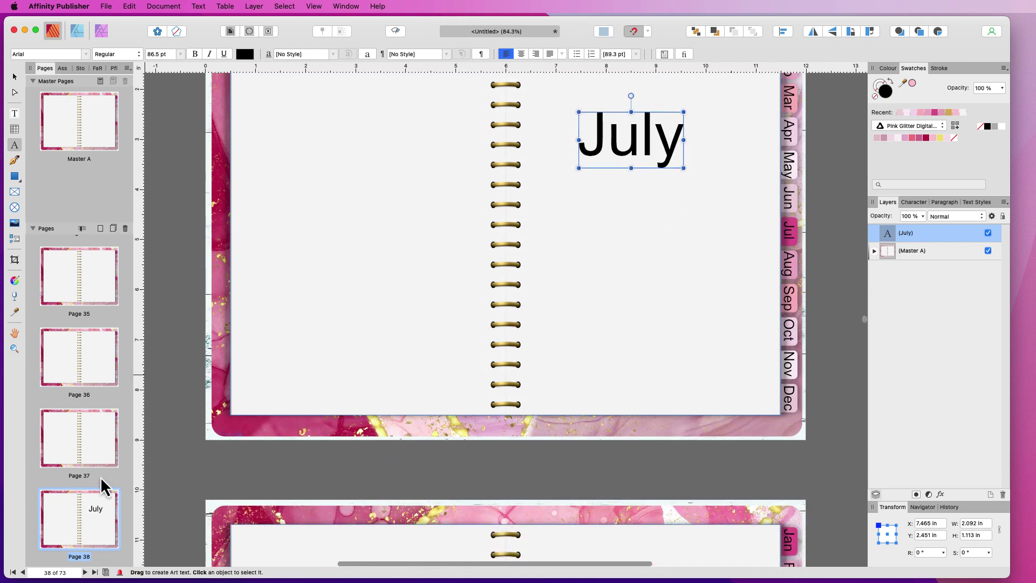
scroll(95, 485, "down", 5)
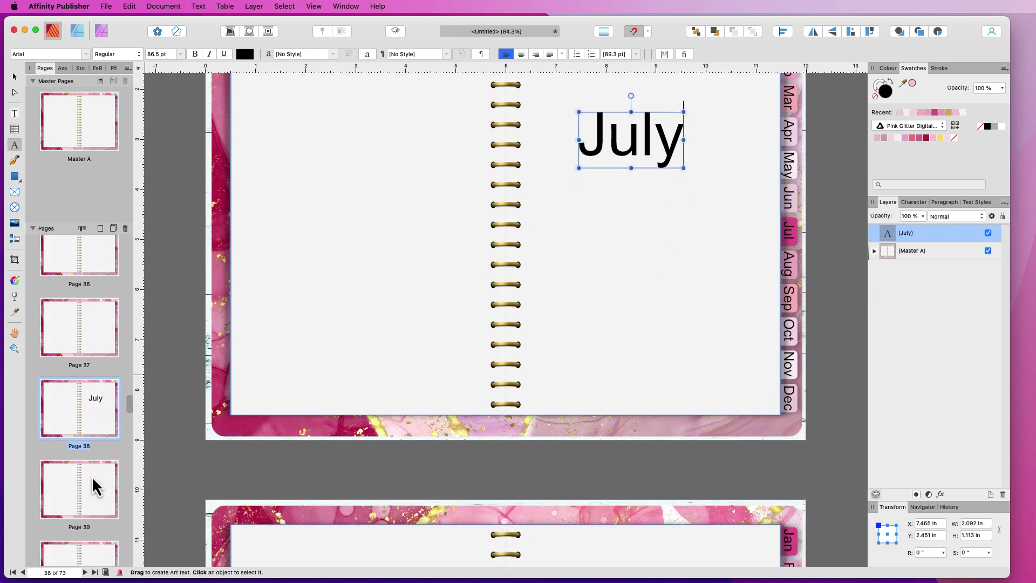
left_click(53, 571)
type("44")
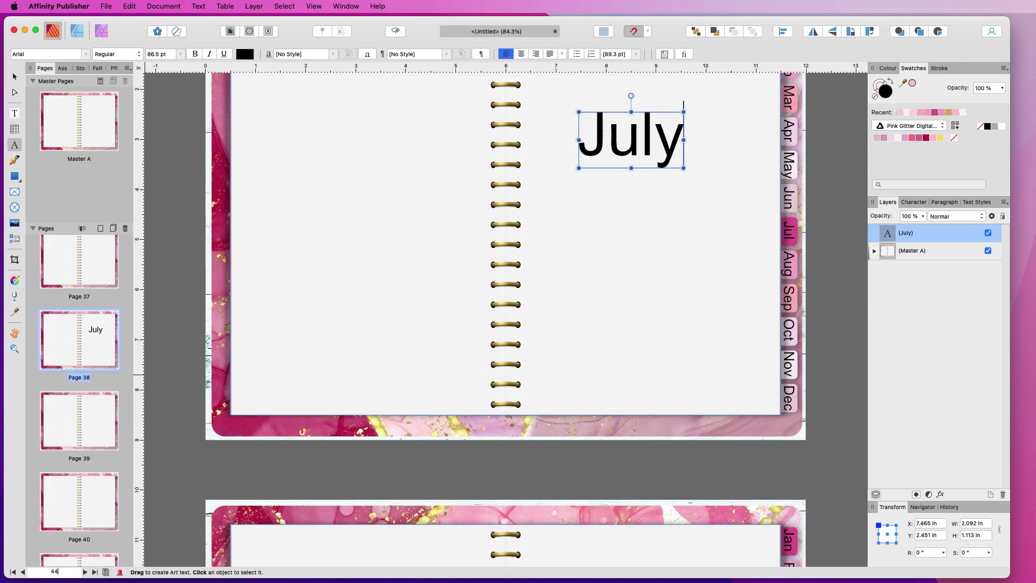
key("Return")
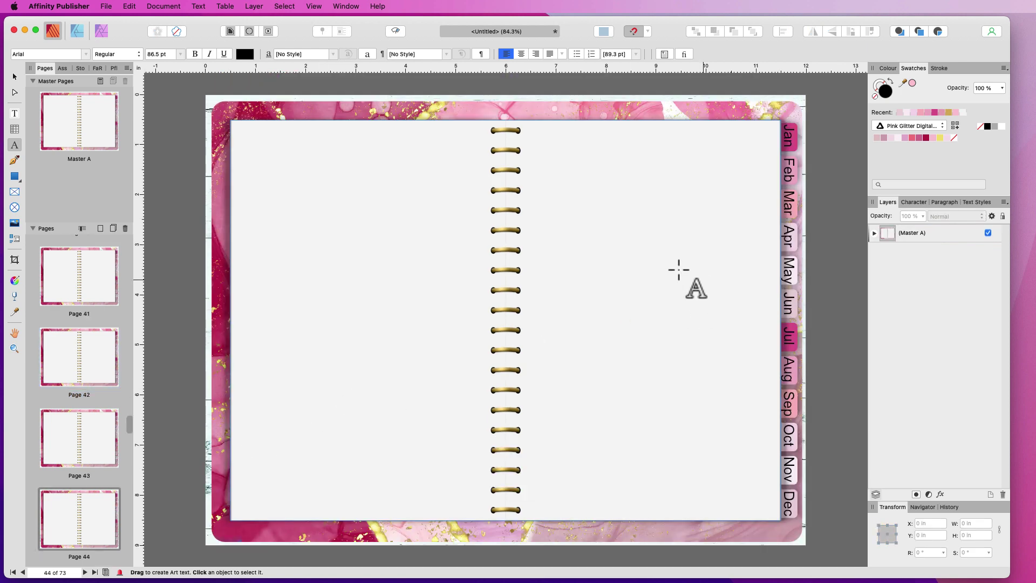
left_click_drag(581, 248, 656, 275)
type("Augy")
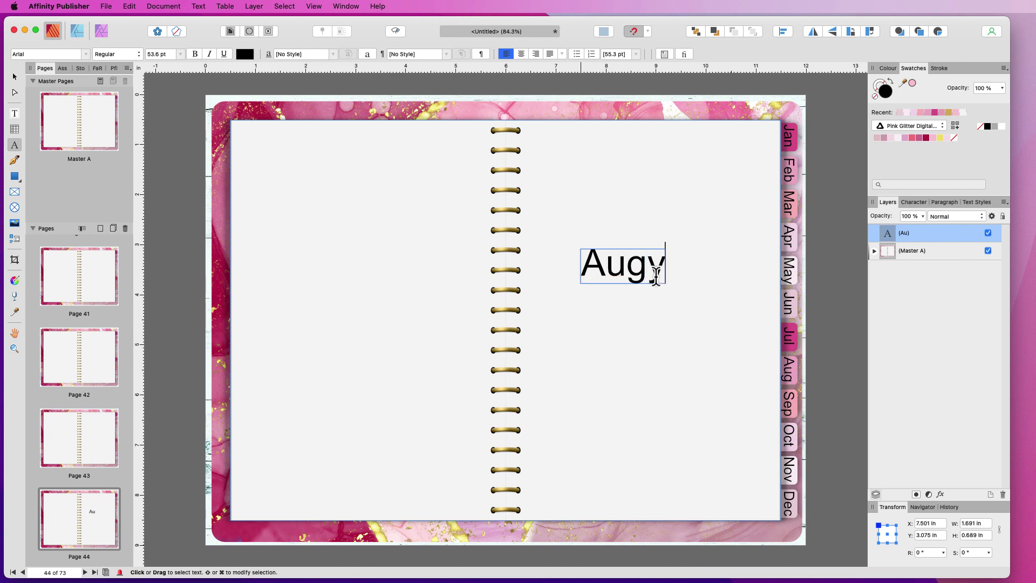
key("BackSpace")
type("ust")
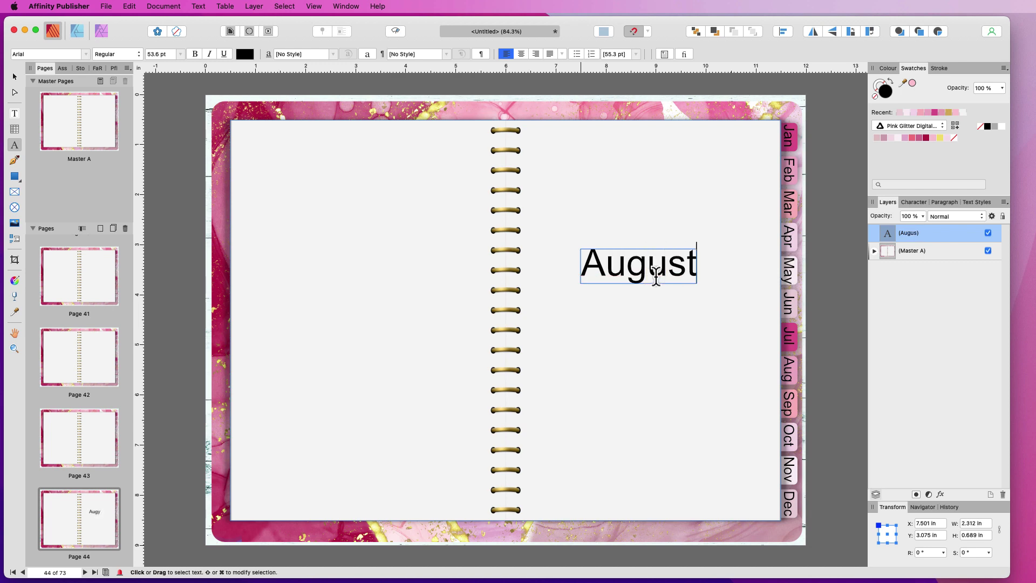
key("Escape")
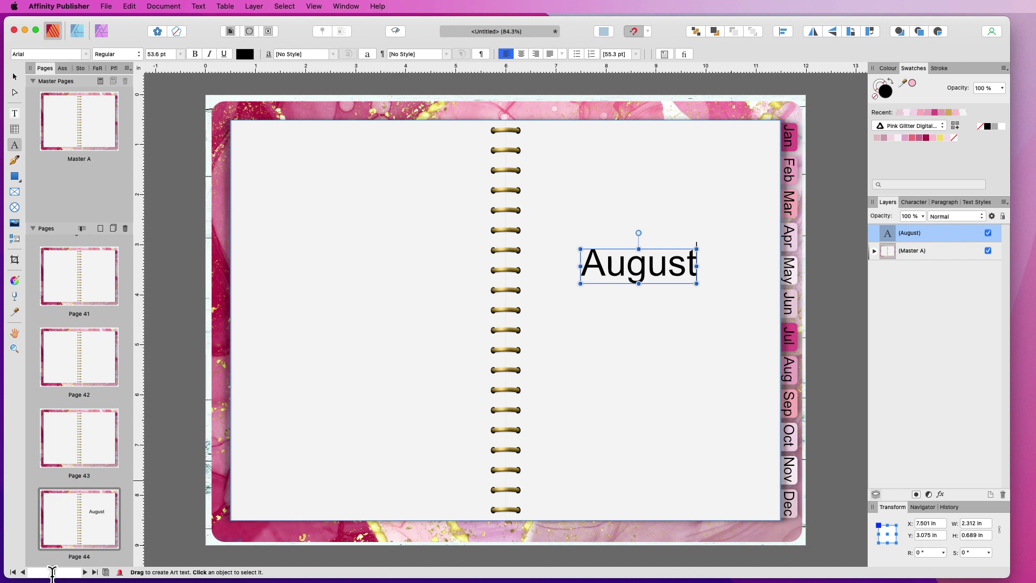
Go to page 50, add the artistic text "September" on the right half, and narrow it to about 3.88 in to fit
type("26")
key("Return")
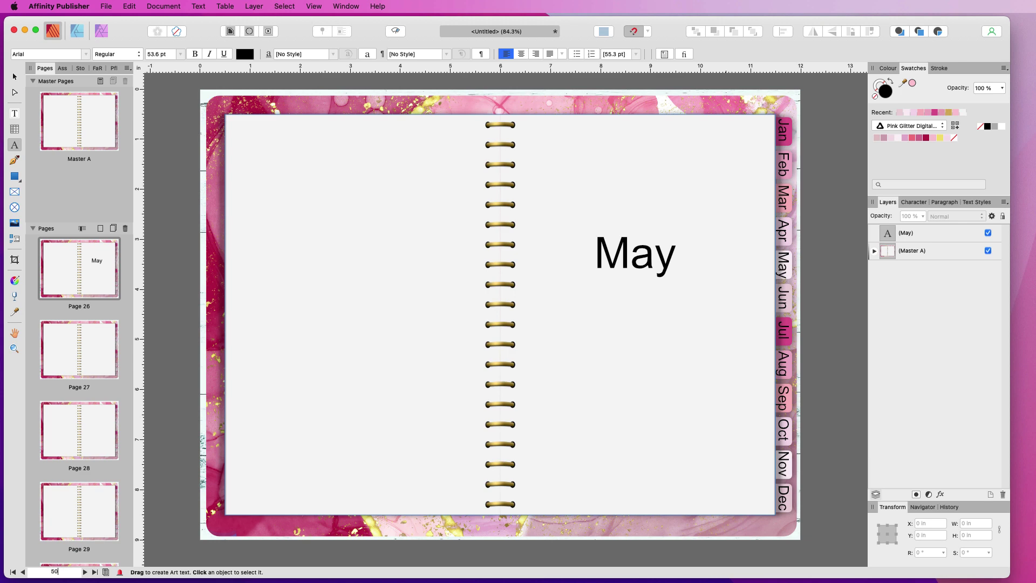
type("50")
key("Return")
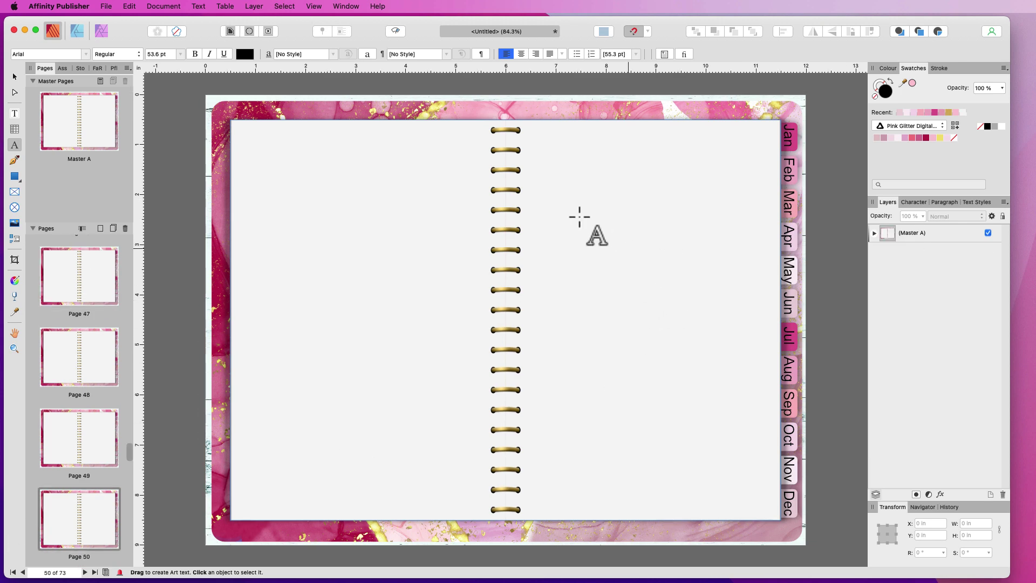
left_click_drag(556, 216, 652, 257)
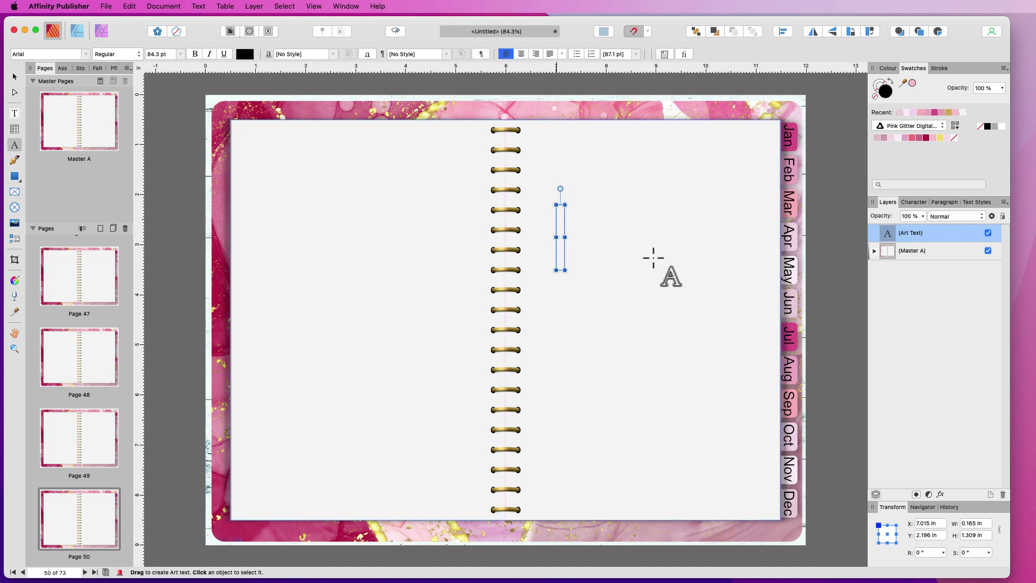
type("Septe")
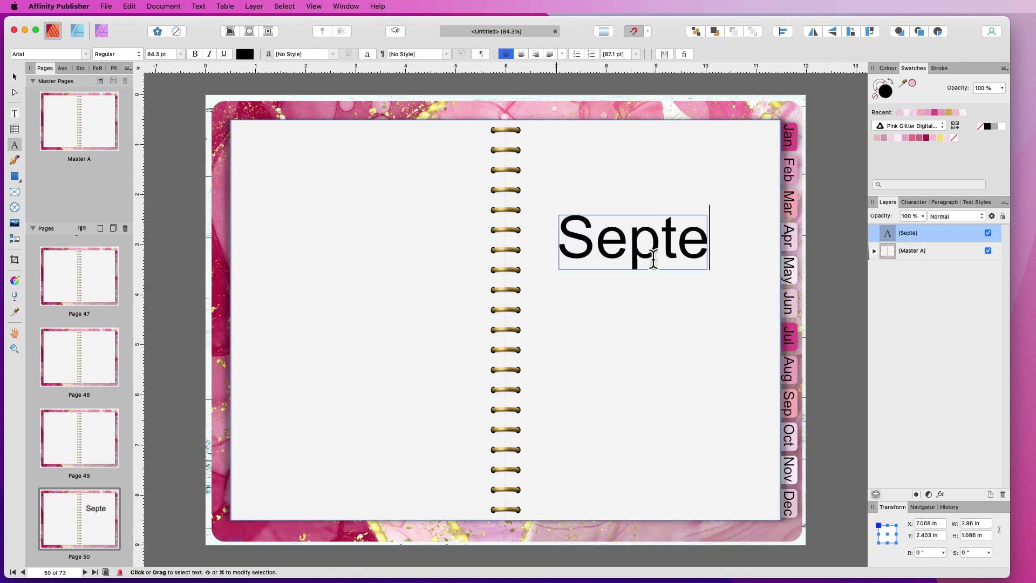
type("mber")
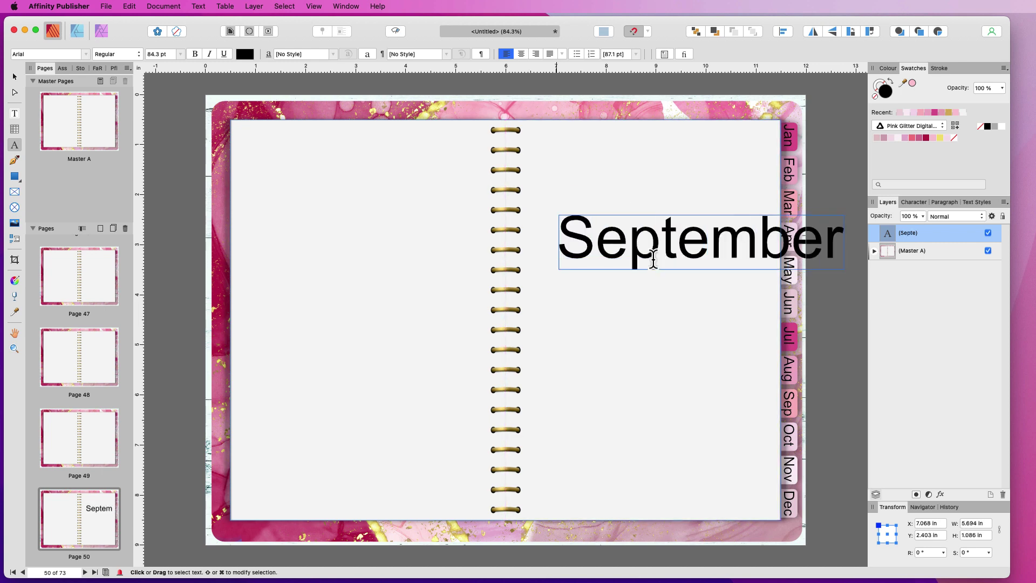
key("Escape")
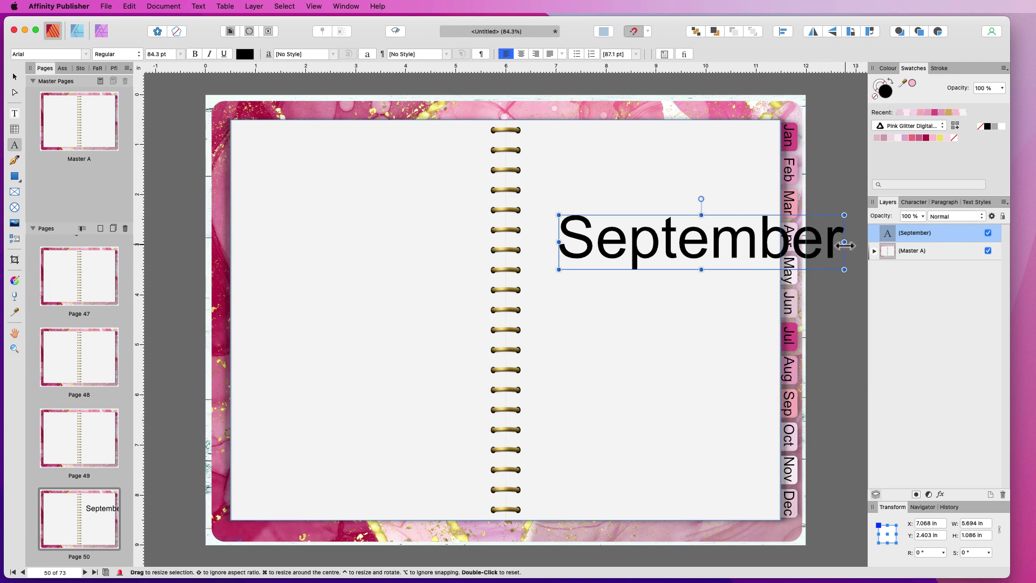
left_click_drag(844, 242, 754, 242)
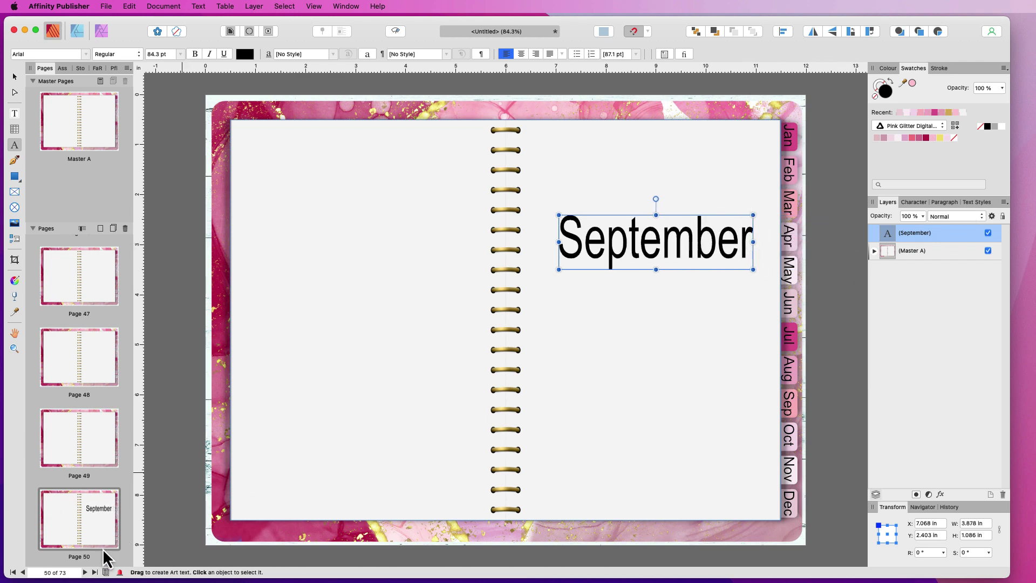
Go to page 56 and add the artistic text "October" at about 49.9 pt on the right half of the spread
scroll(93, 532, "down", 2)
left_click(57, 572)
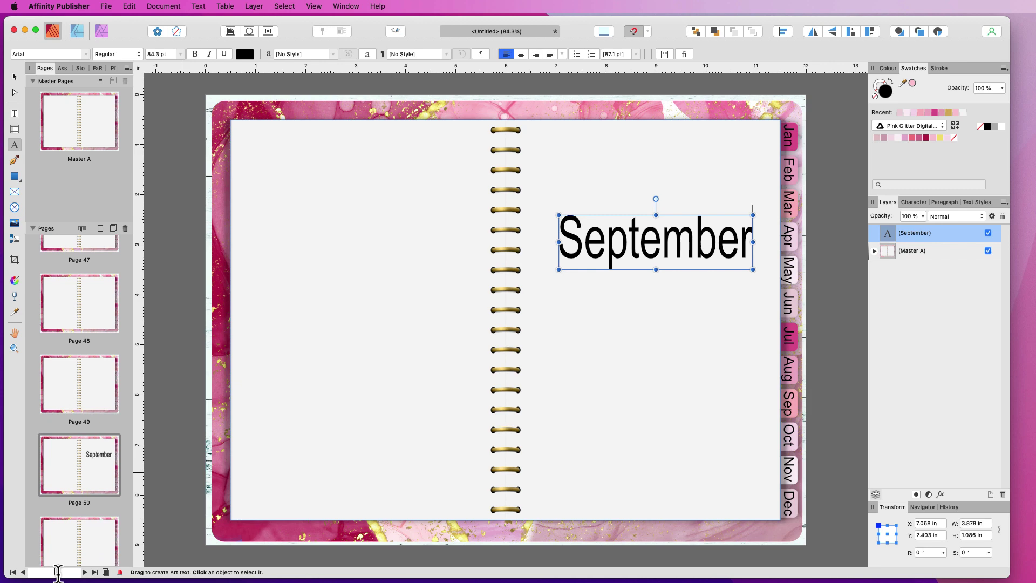
type("56")
key("Return")
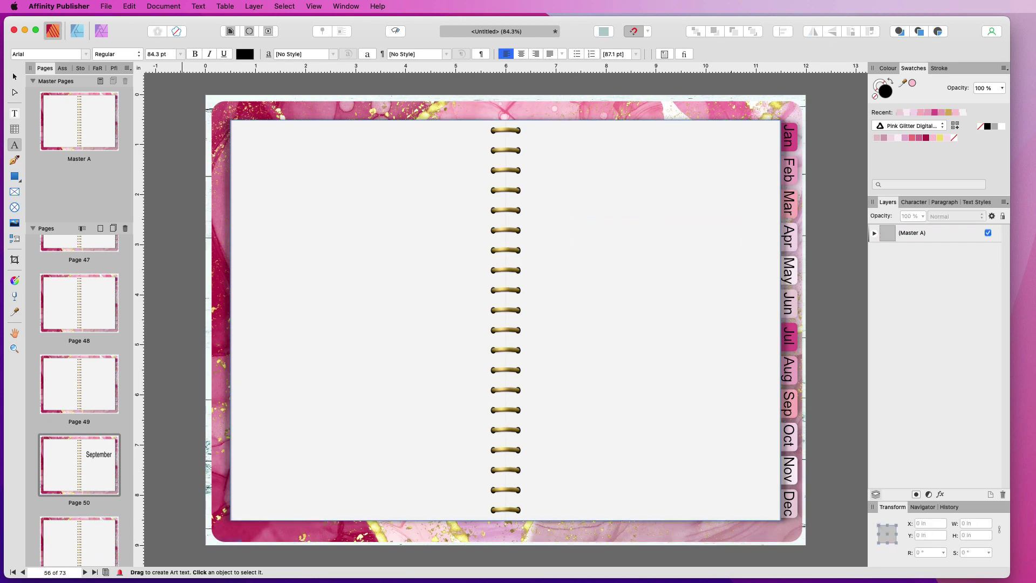
left_click_drag(577, 263, 664, 287)
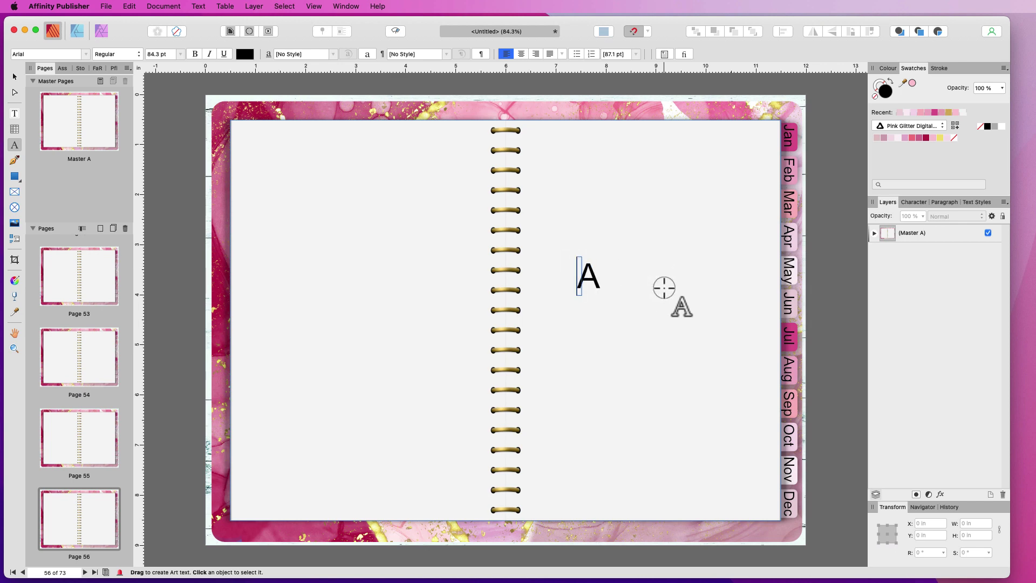
type("October")
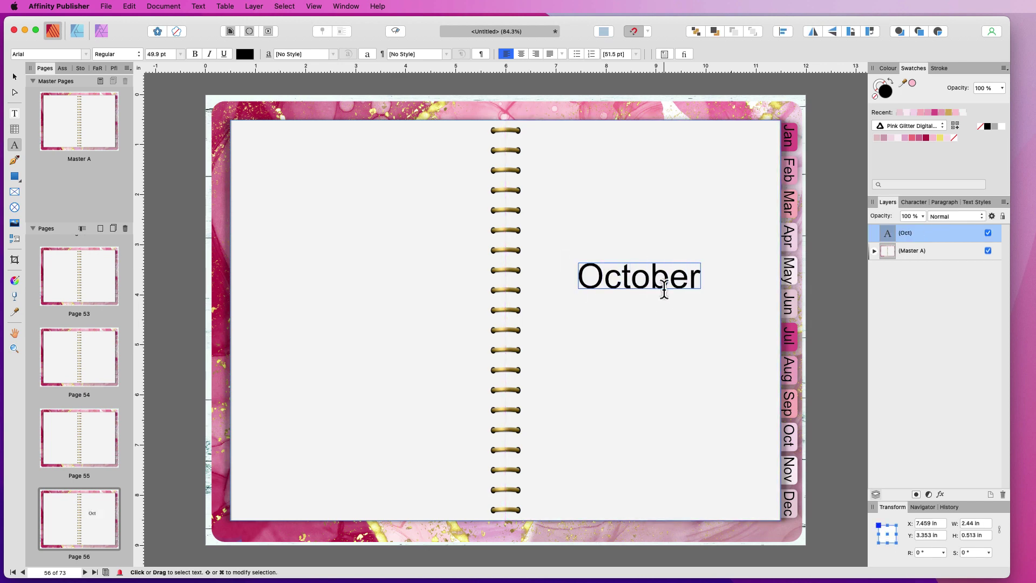
key("Escape")
Go to page 62 and add the artistic text "November" at about 35.9 pt on the right half of the spread
scroll(56, 471, "down", 1)
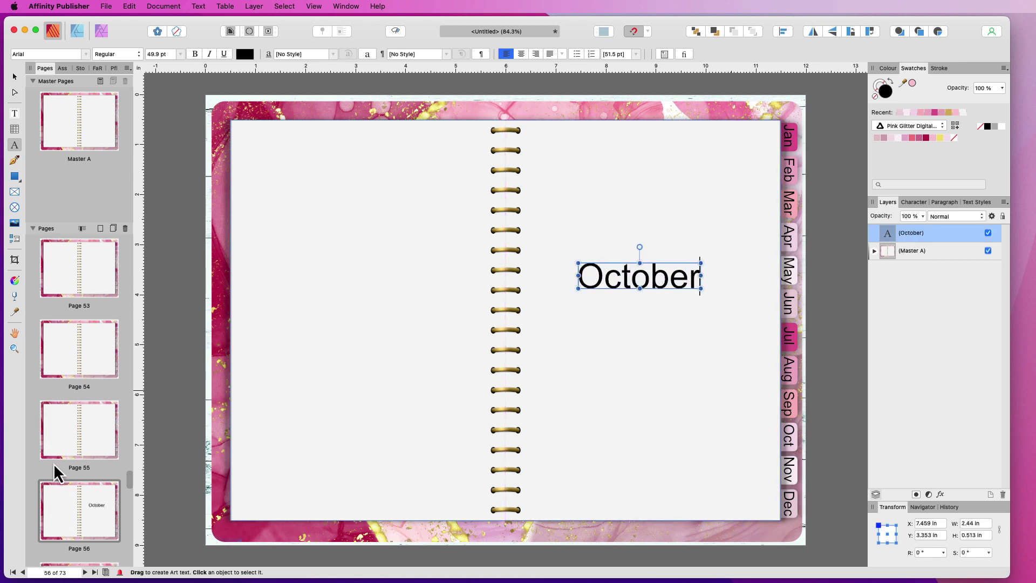
left_click(59, 571)
type("6")
key("Return")
left_click_drag(589, 251, 645, 263)
type("Nove")
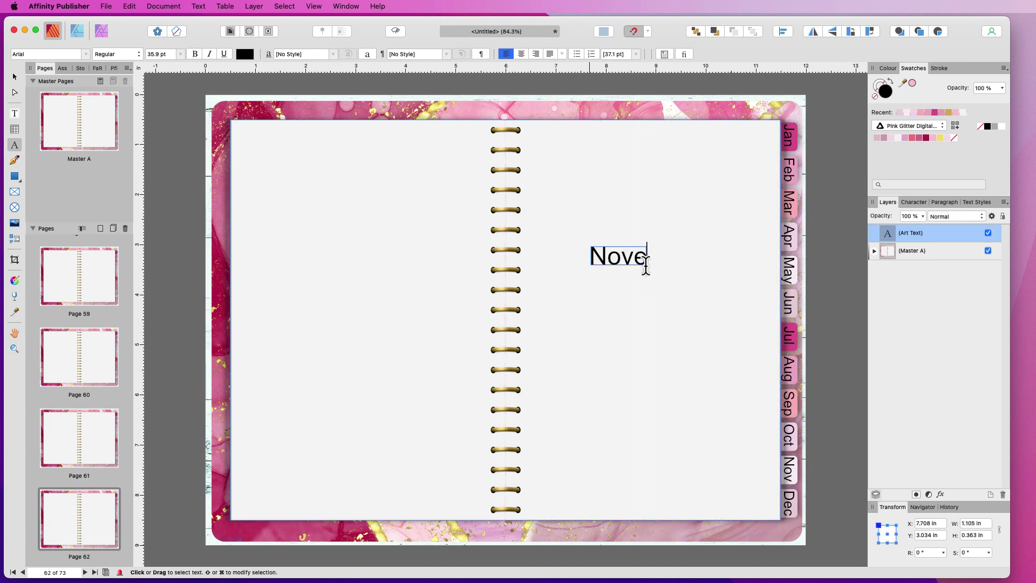
type("mber")
key("Escape")
Go to page 68 and add the artistic text "December" at about 22 pt on the right half of the spread
scroll(663, 273, "down", 2)
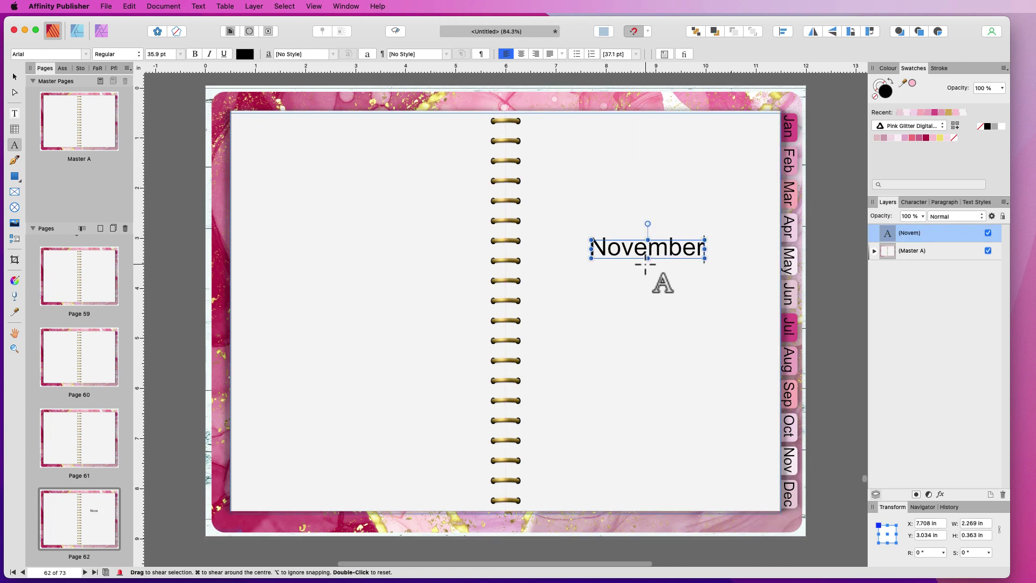
left_click(52, 572)
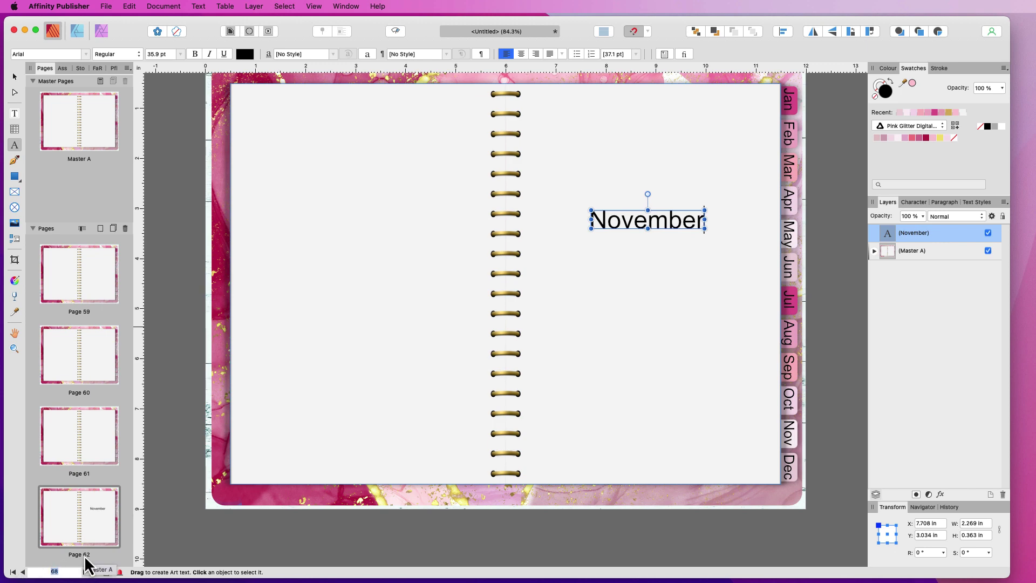
key("Return")
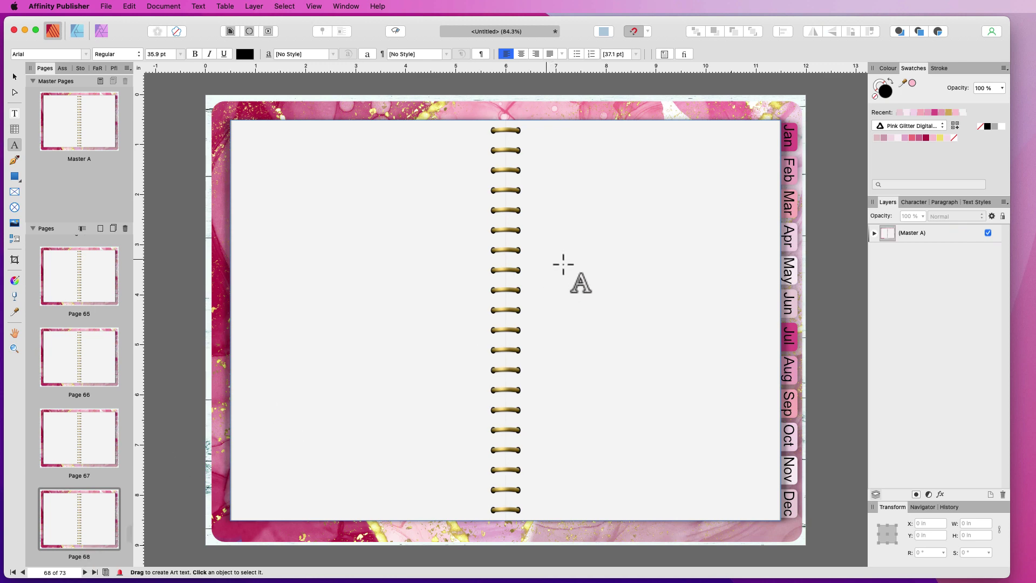
left_click_drag(588, 248, 666, 248)
type("De")
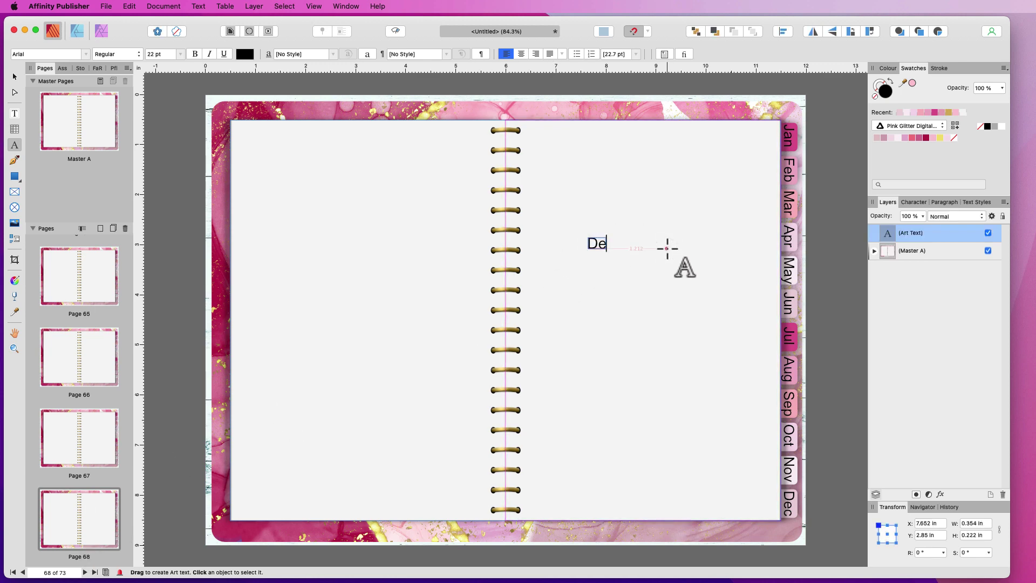
type("cemne")
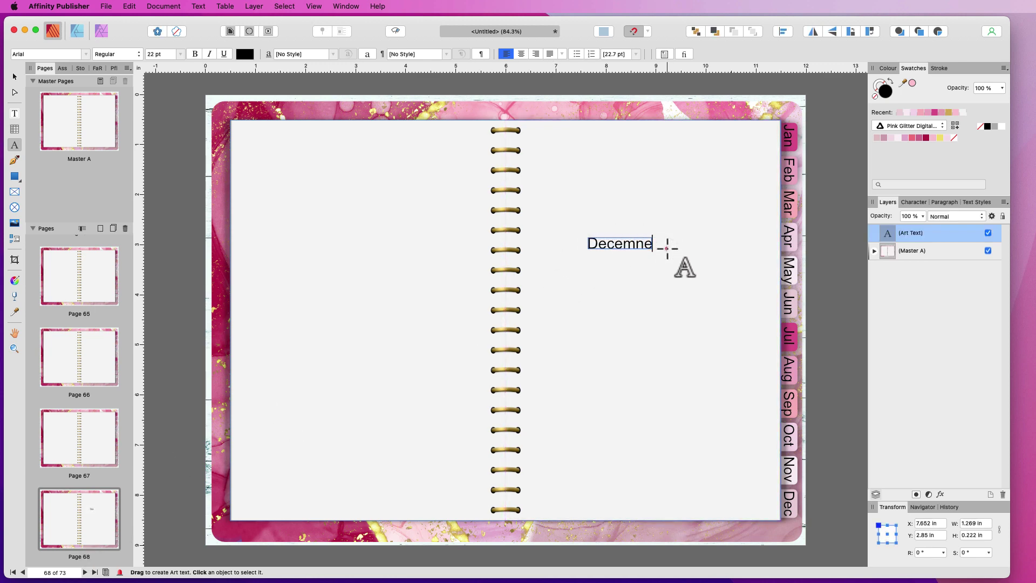
key("BackSpace")
key("BackSpace")
type("ber")
key("Escape")
left_click(707, 307, "super")
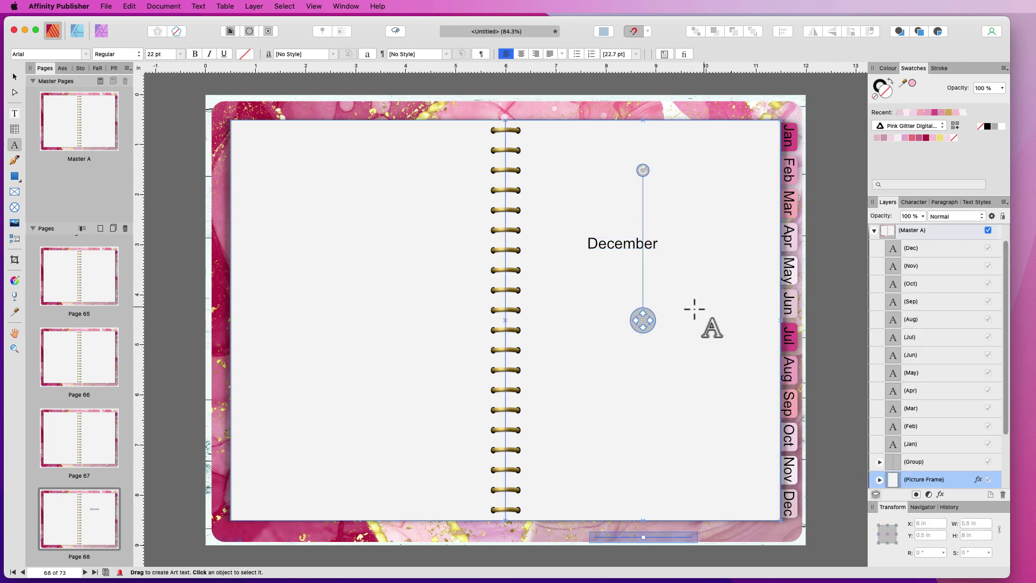
Open Master A for editing and group the twelve month label text layers, Dec through Jan
double_click(102, 95)
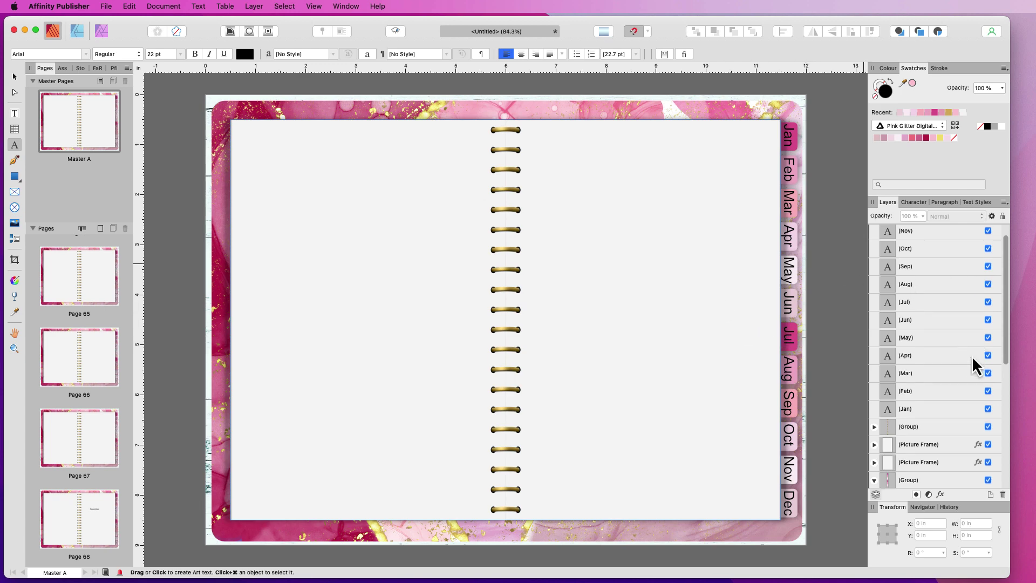
scroll(971, 324, "up", 2)
left_click(949, 232)
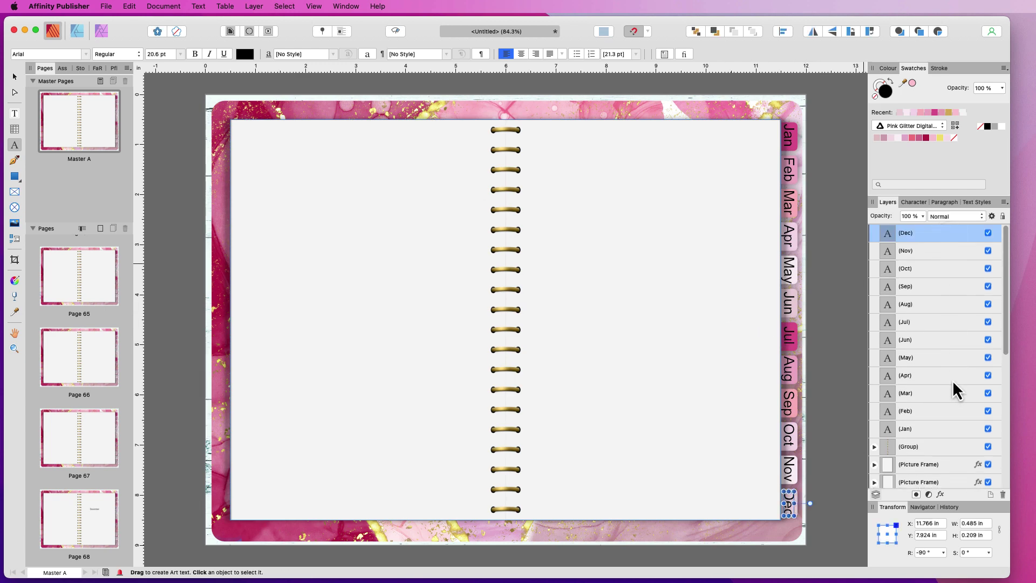
left_click(942, 429, "shift")
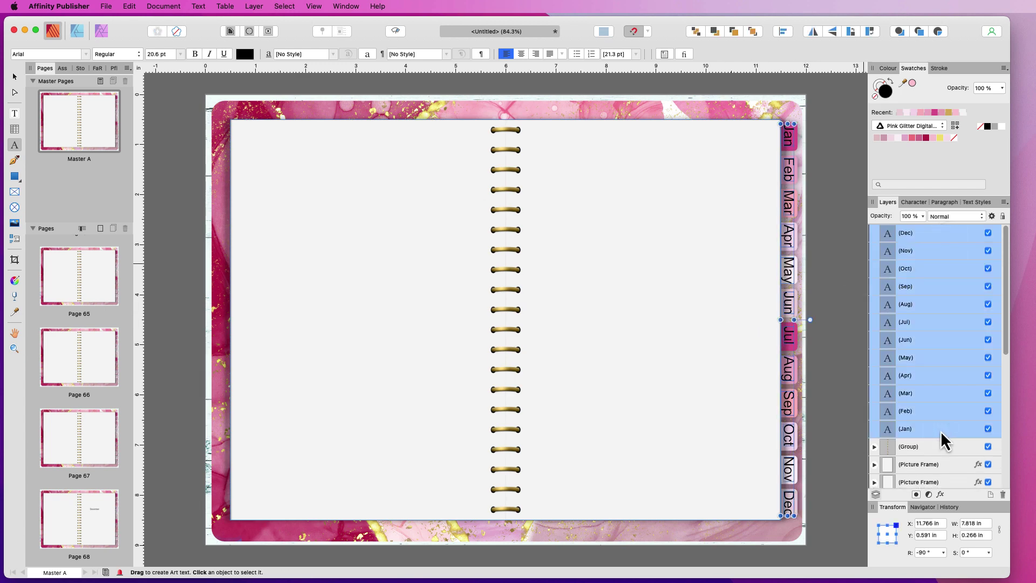
key("super+g")
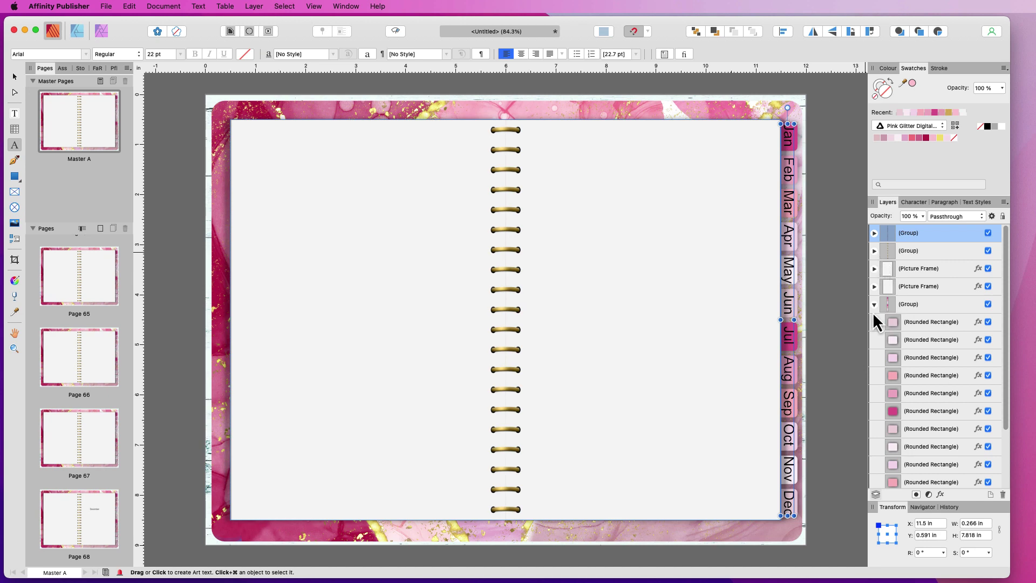
Insert a hyperlink to page 2 on the Jan tab's rounded rectangle in the tab group
scroll(912, 309, "down", 4)
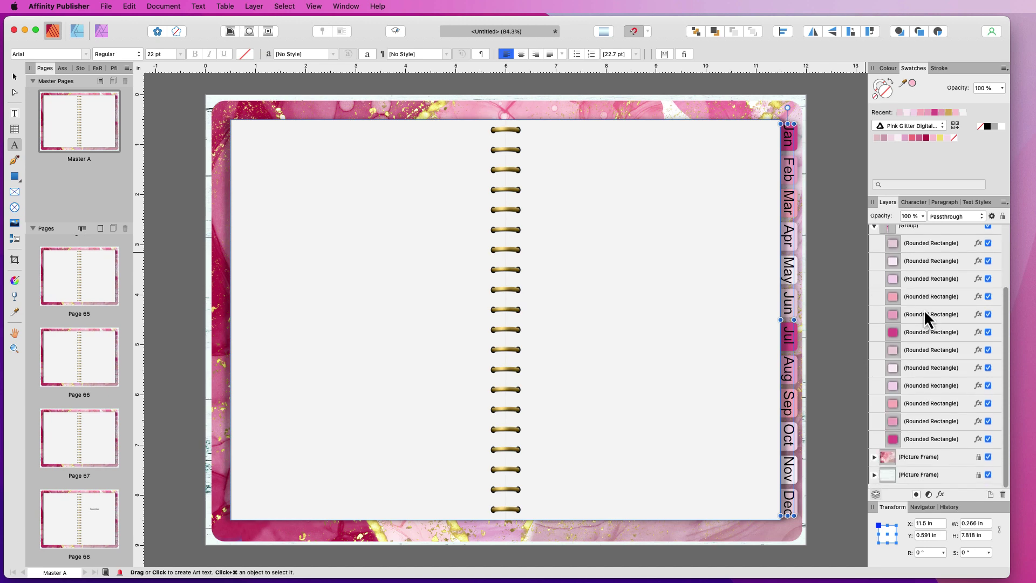
left_click(930, 444)
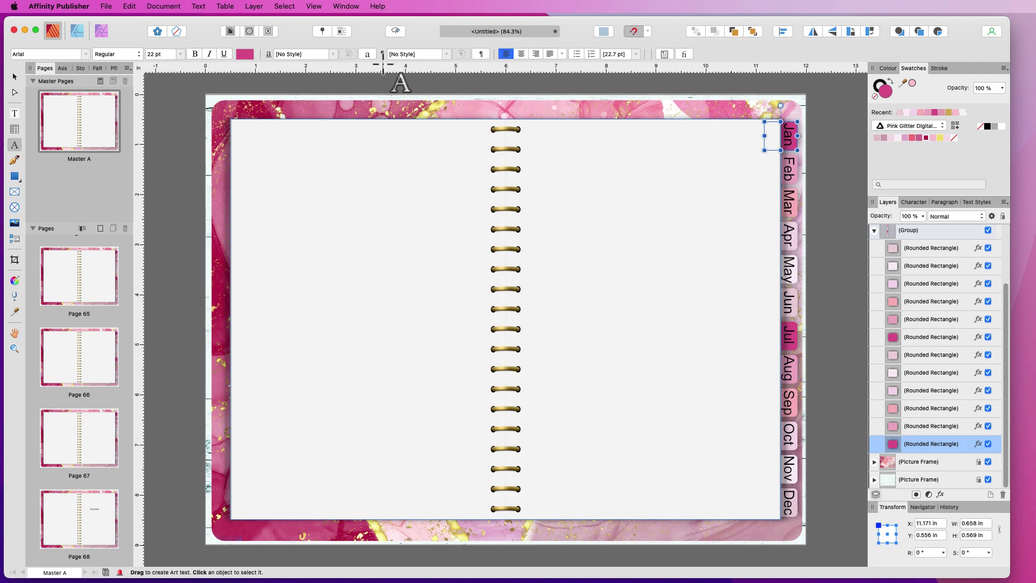
scroll(432, 68, "right", 2)
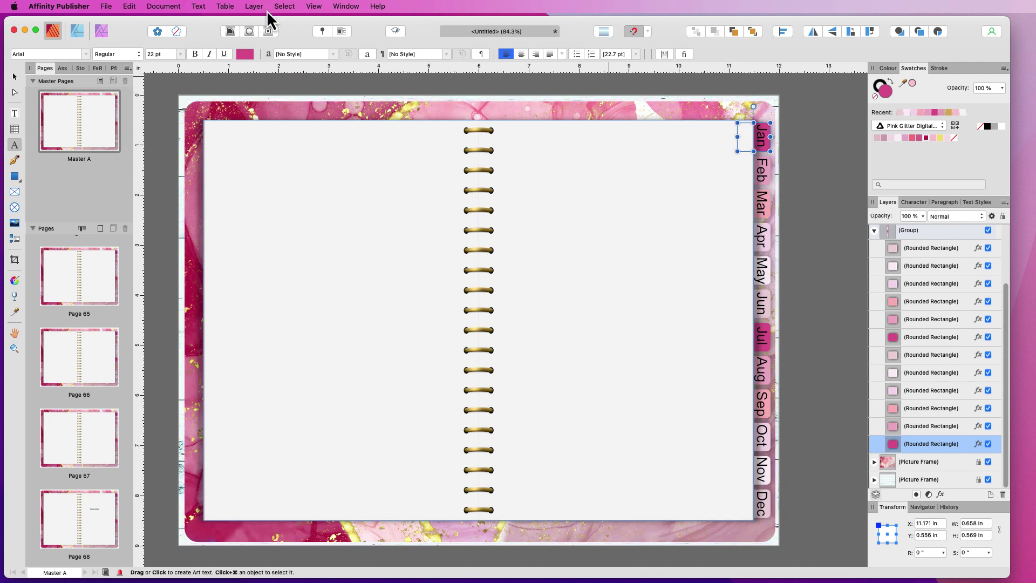
left_click(198, 7)
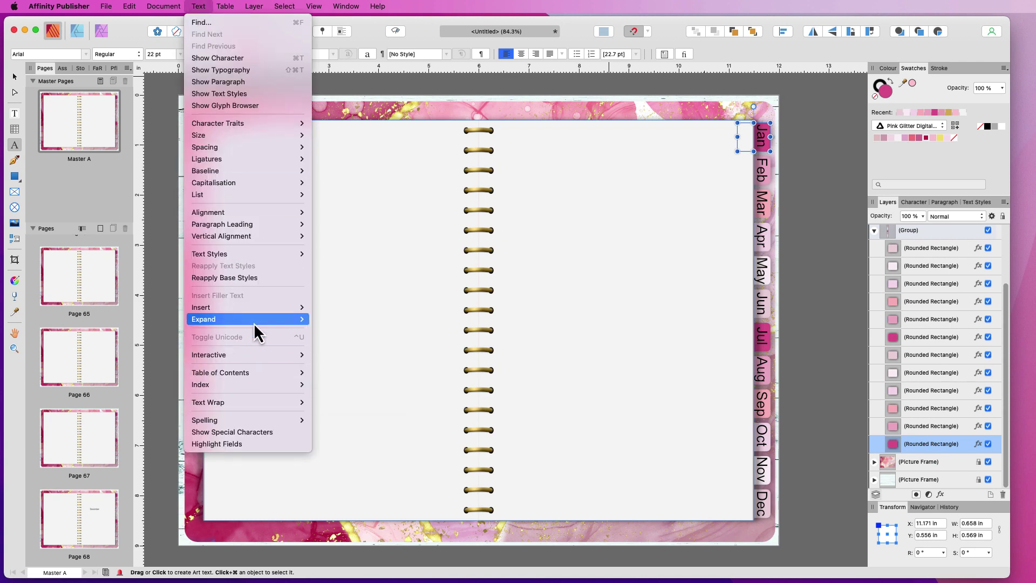
mouse_move(258, 353)
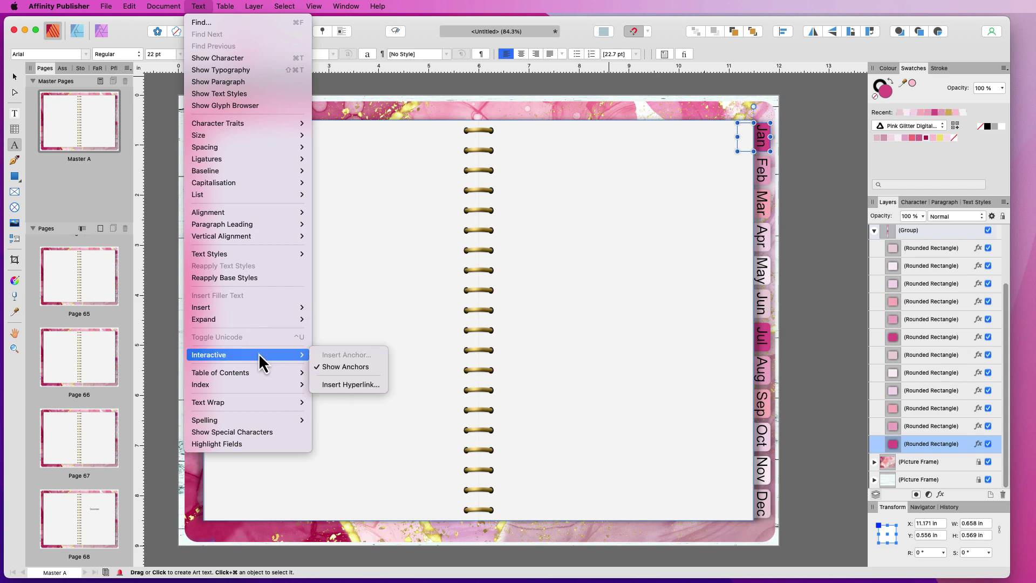
left_click(370, 384)
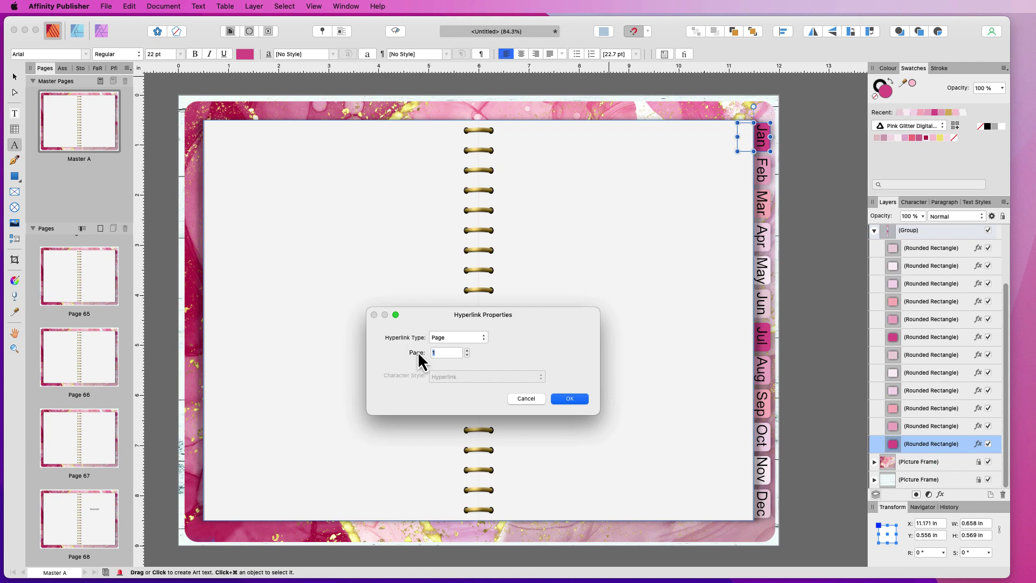
type("2")
left_click(570, 399)
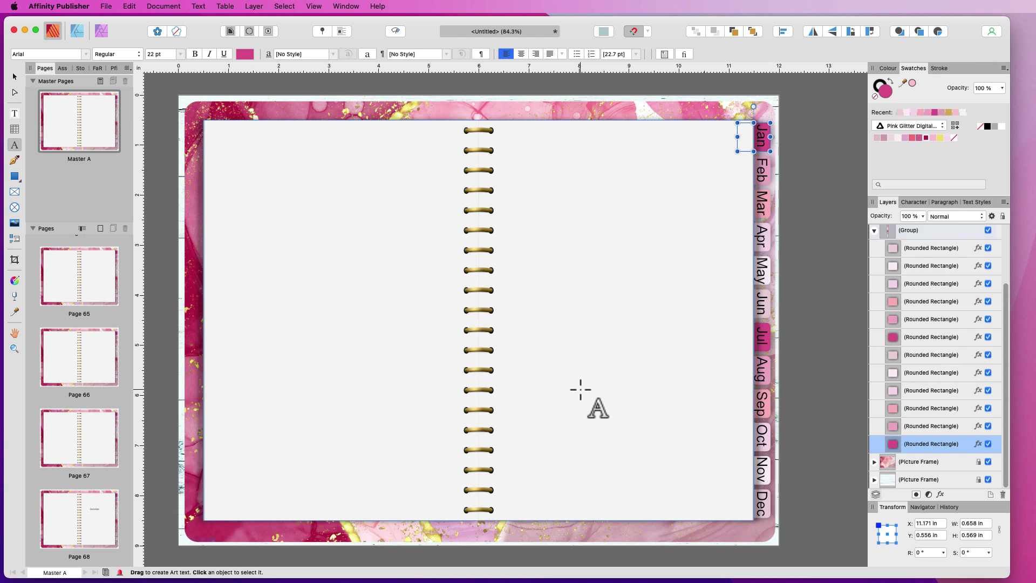
Insert a hyperlink to page 8 on the Feb tab's rounded rectangle
left_click(938, 425)
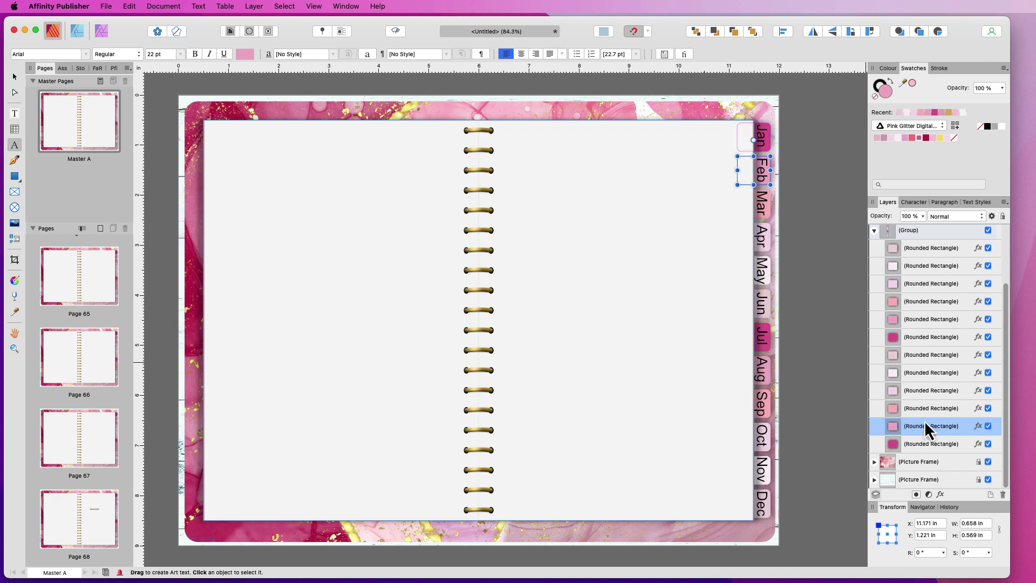
right_click(743, 170)
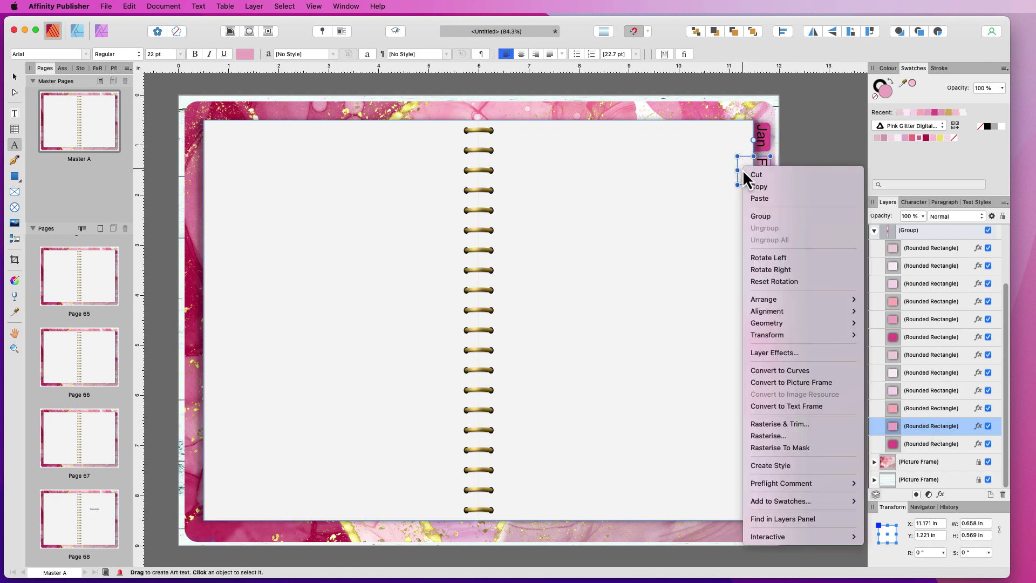
mouse_move(814, 547)
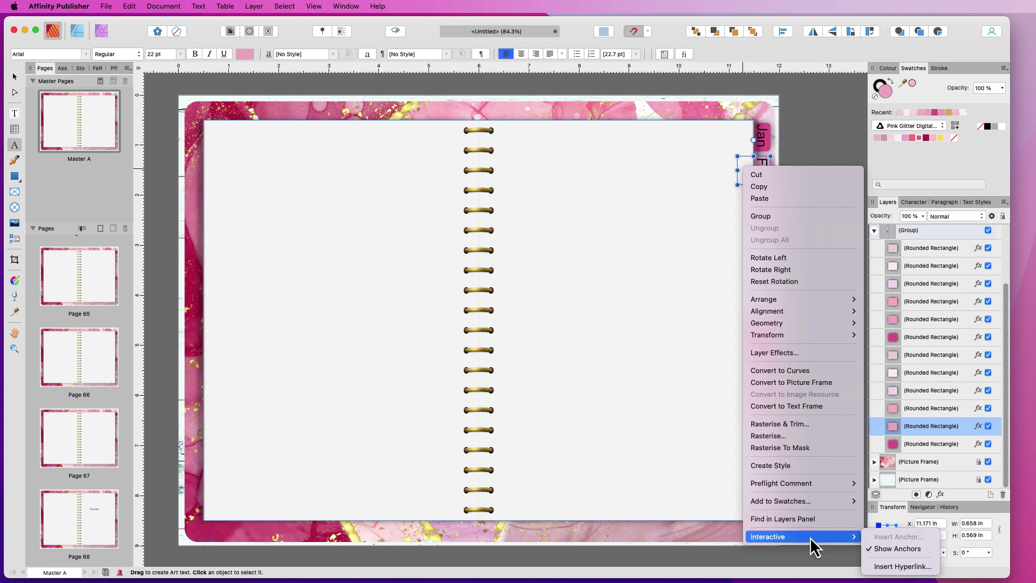
left_click(893, 566)
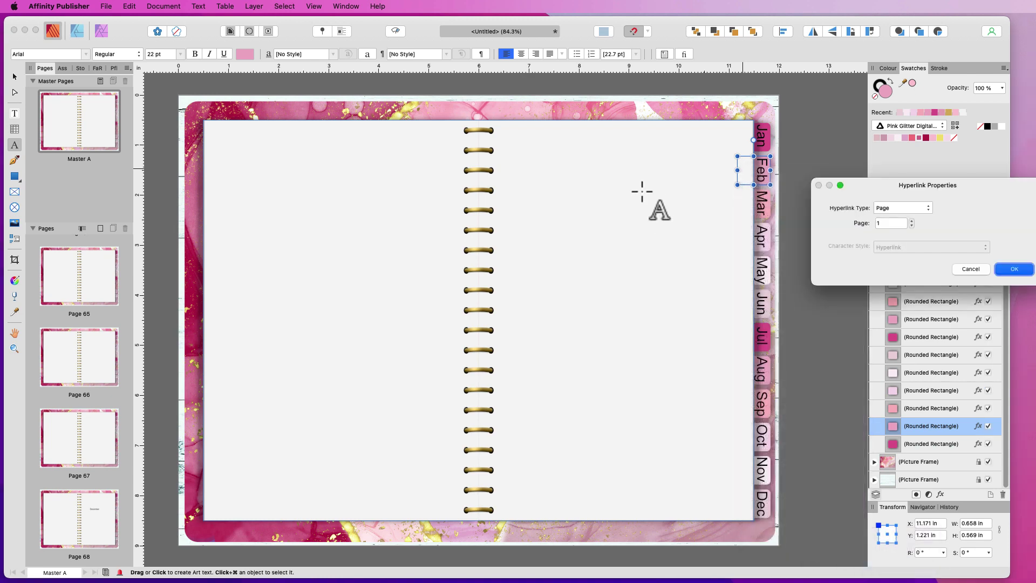
left_click_drag(976, 189, 928, 190)
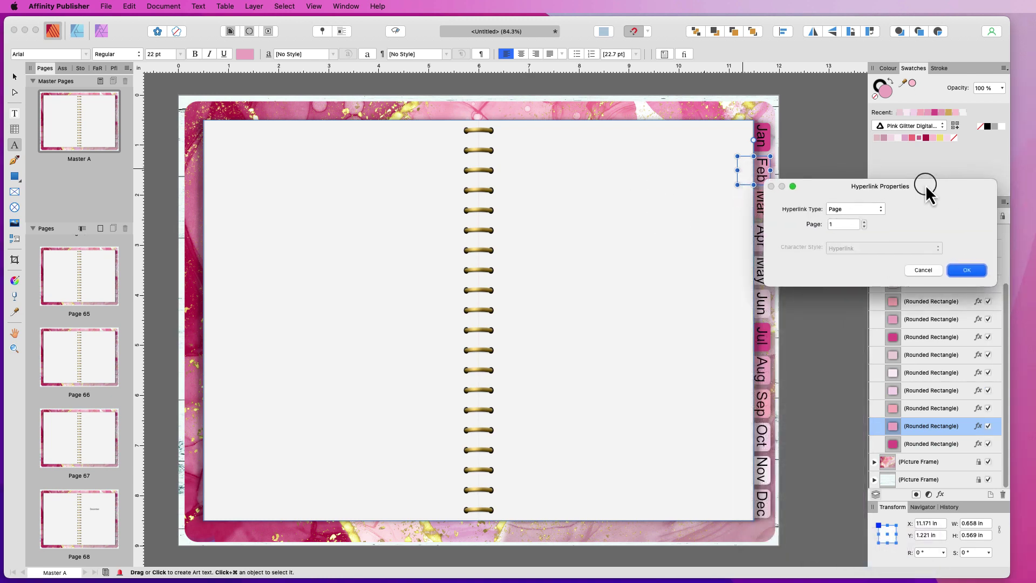
left_click(836, 225)
double_click(836, 226)
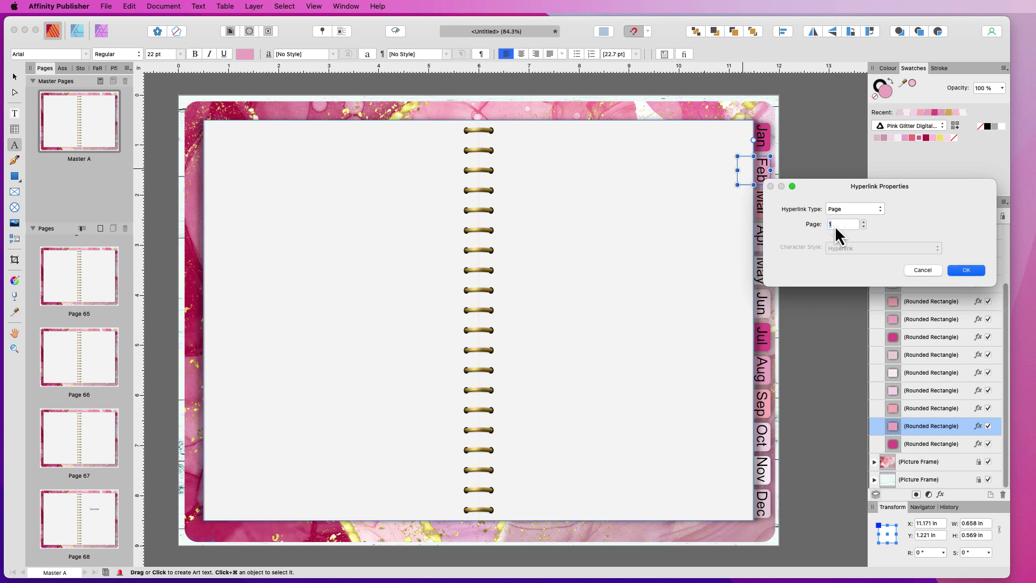
type("8")
left_click(966, 270)
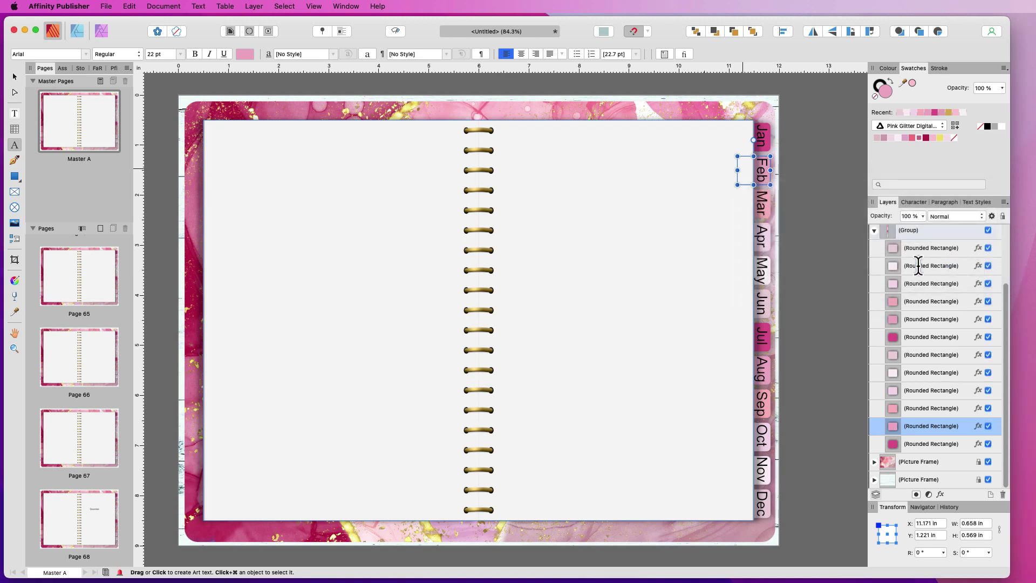
Insert a hyperlink to page 14 on the Mar tab's rounded rectangle
left_click(946, 408)
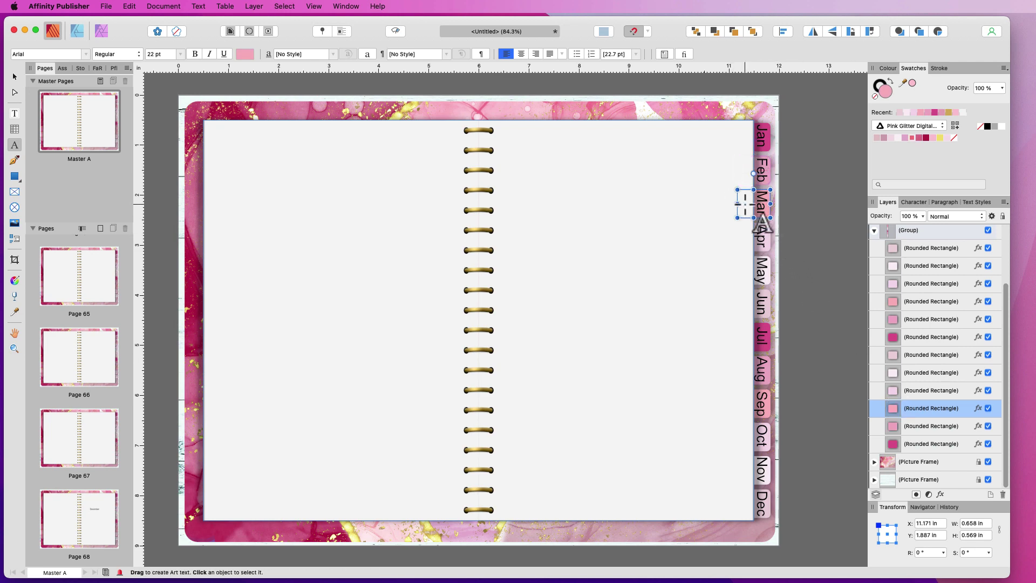
right_click(748, 205)
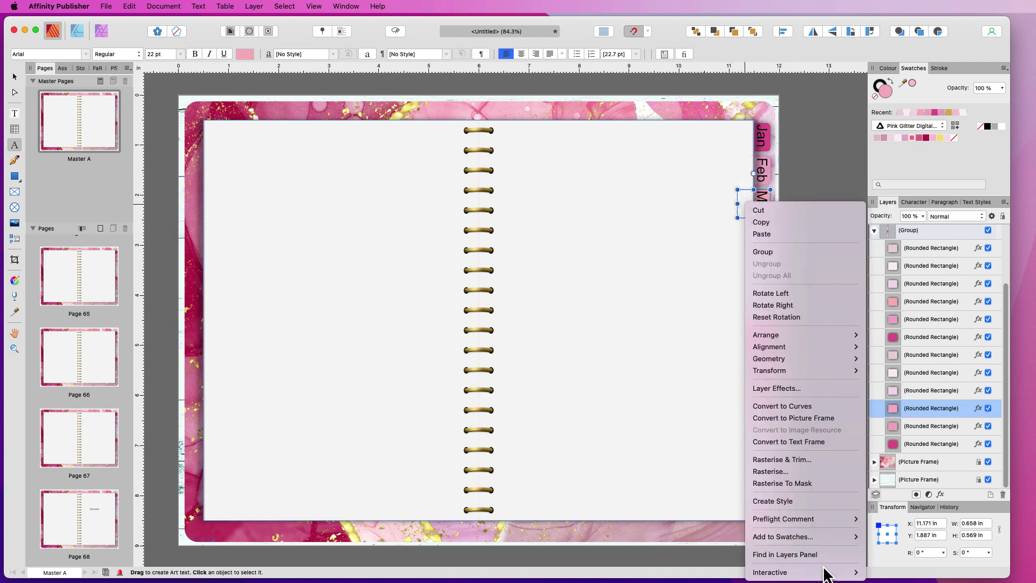
mouse_move(826, 573)
left_click(899, 582)
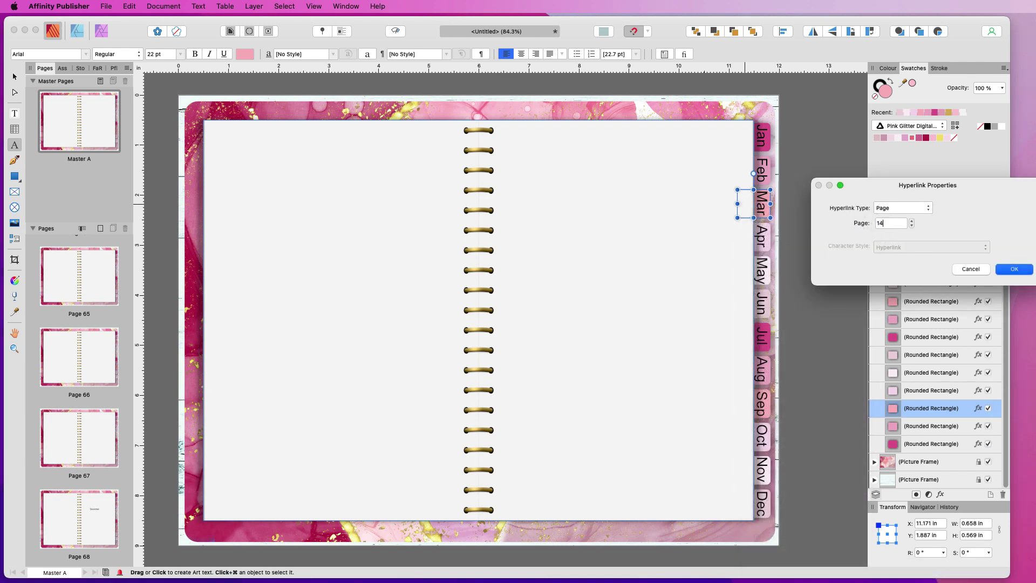
left_click(1018, 269)
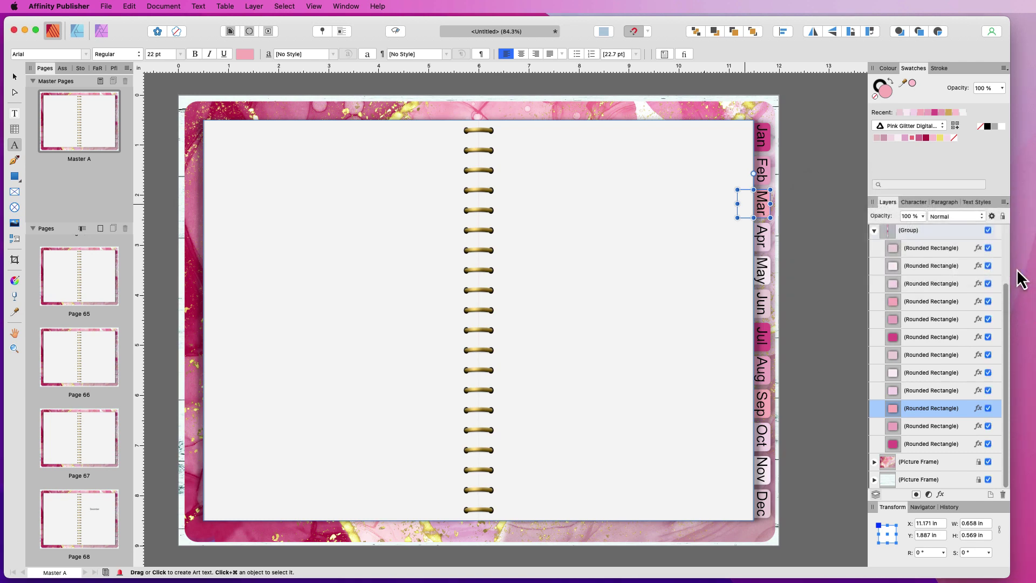
Follow the Mar tab's hyperlink to its target page and extend the title text there to "March"
left_click(204, 8)
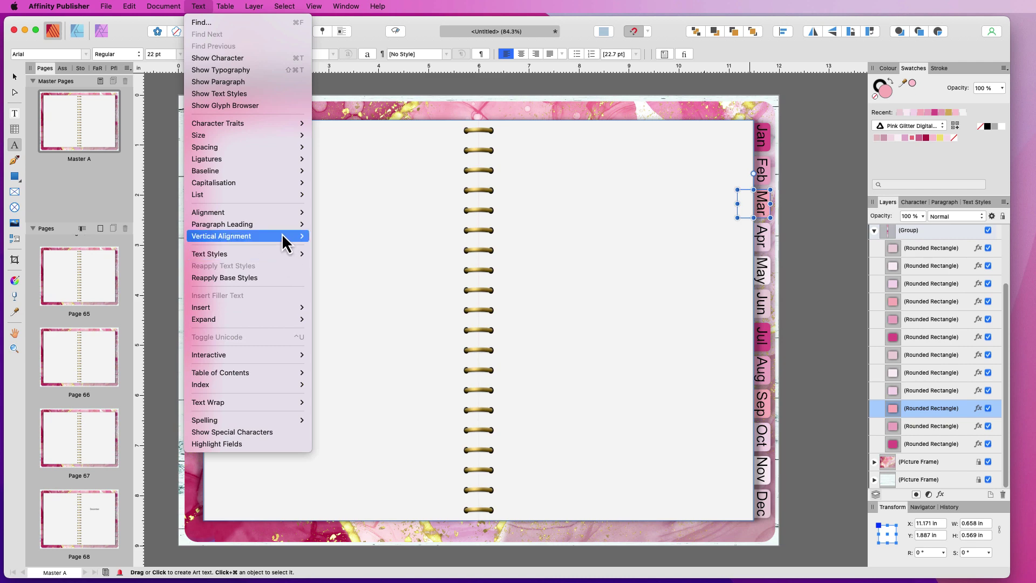
mouse_move(302, 362)
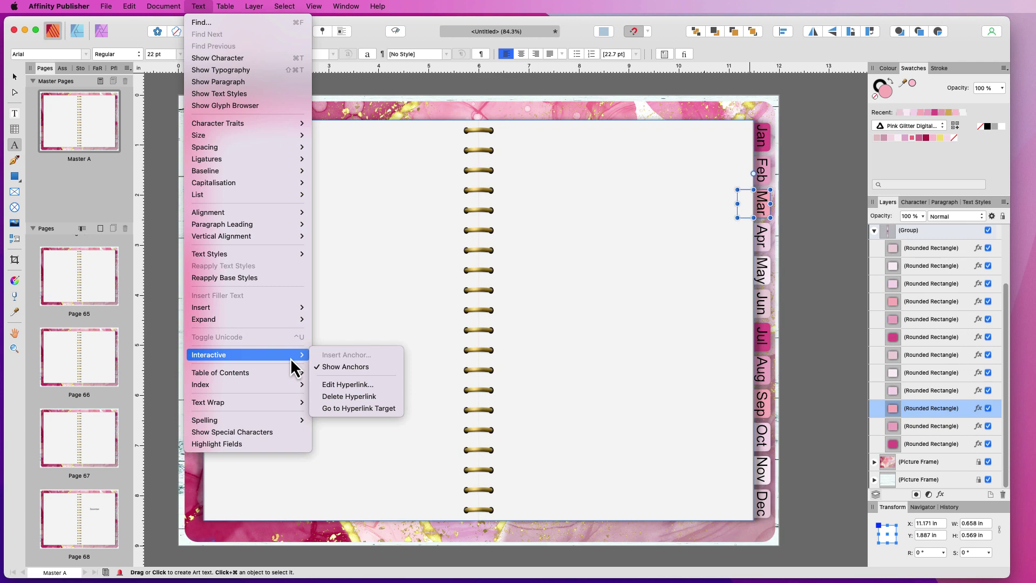
left_click(361, 409)
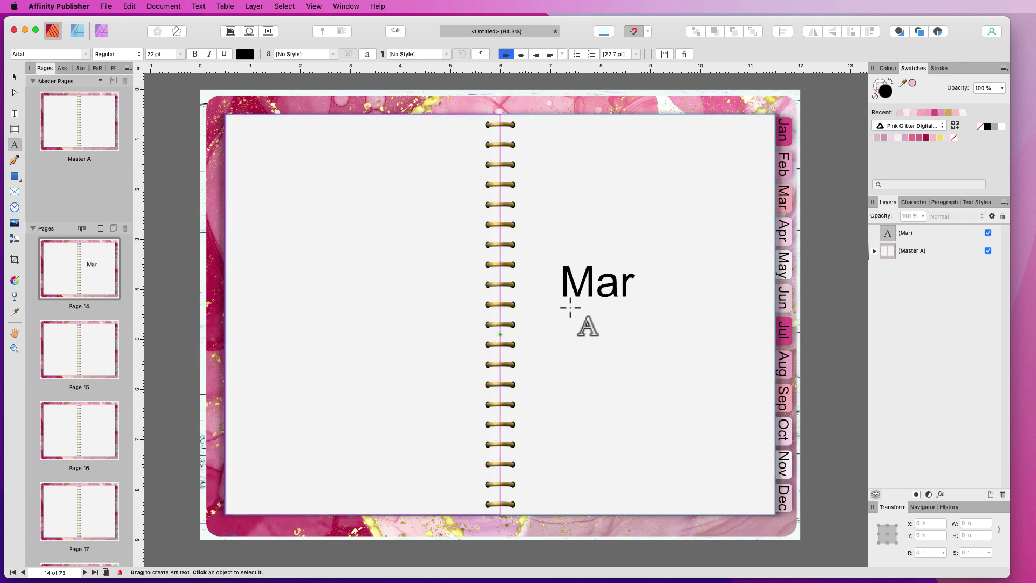
left_click(634, 282)
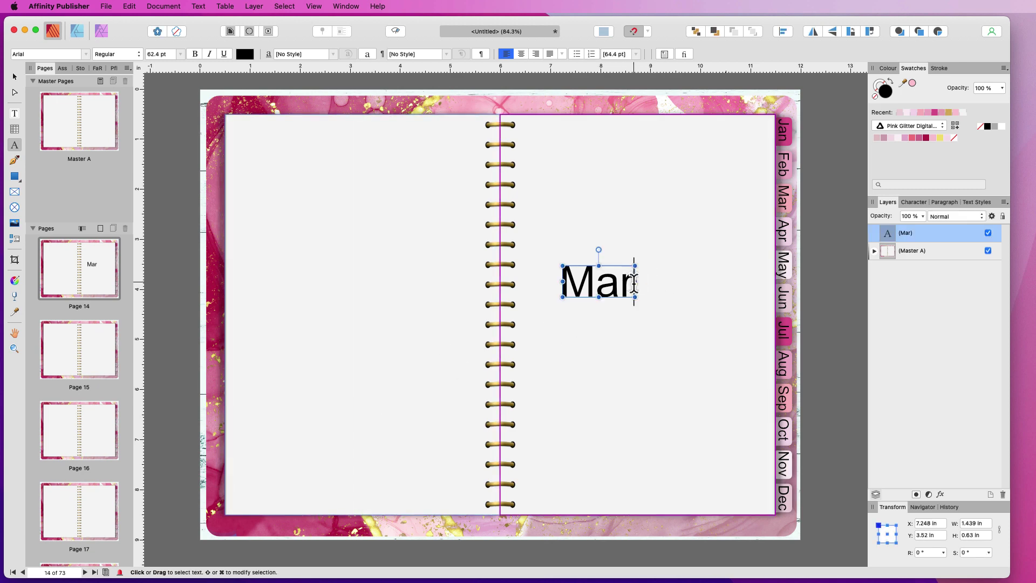
type("ch")
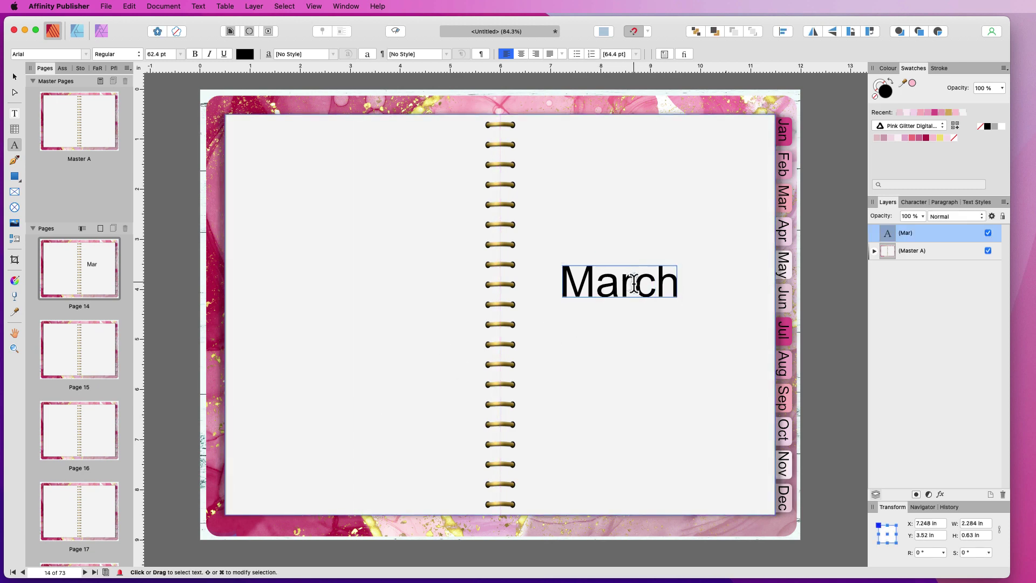
Reopen Master A for editing and insert a hyperlink to page 20 on the Apr tab's rounded rectangle
double_click(83, 114)
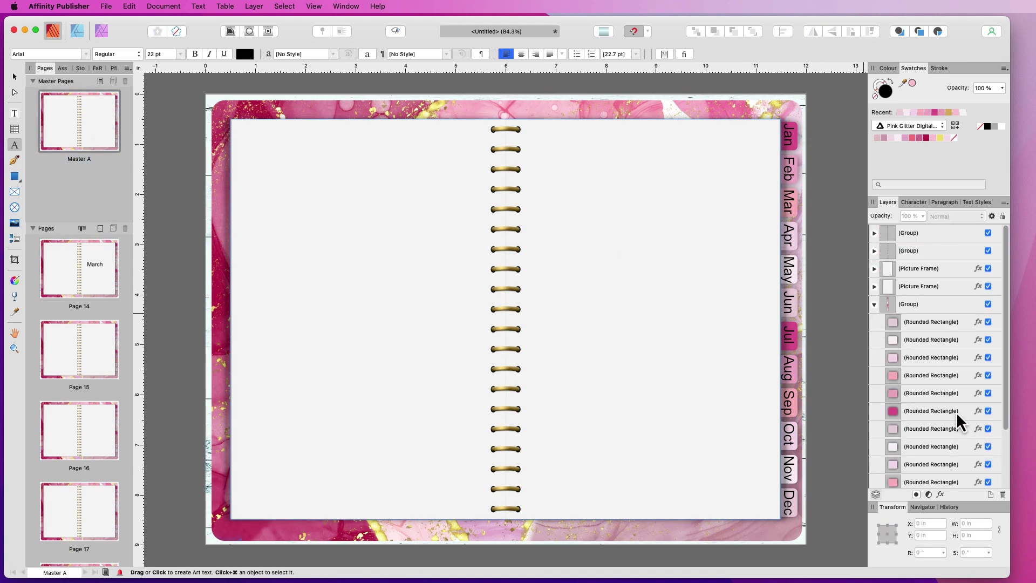
scroll(942, 478, "down", 3)
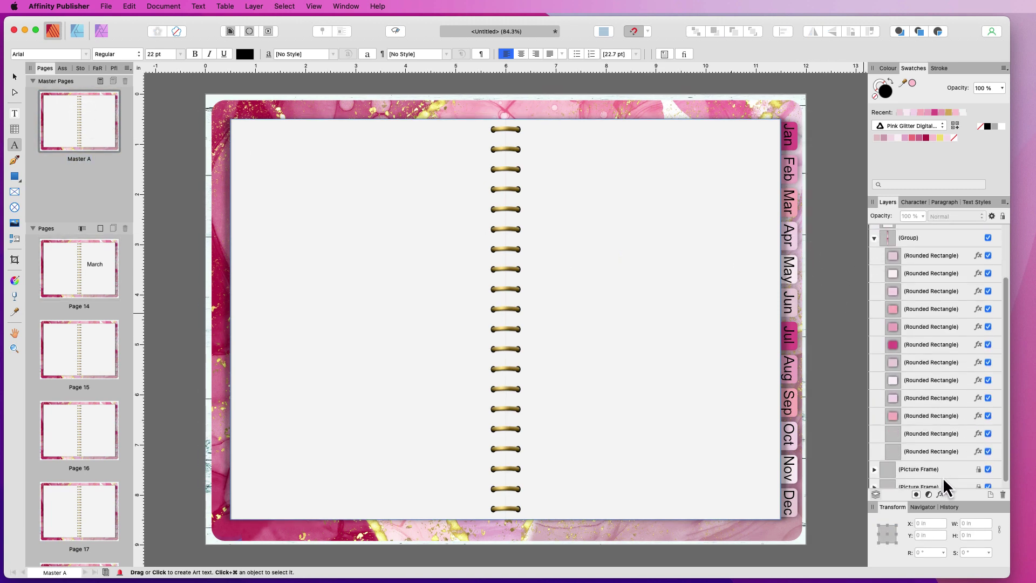
left_click(901, 397)
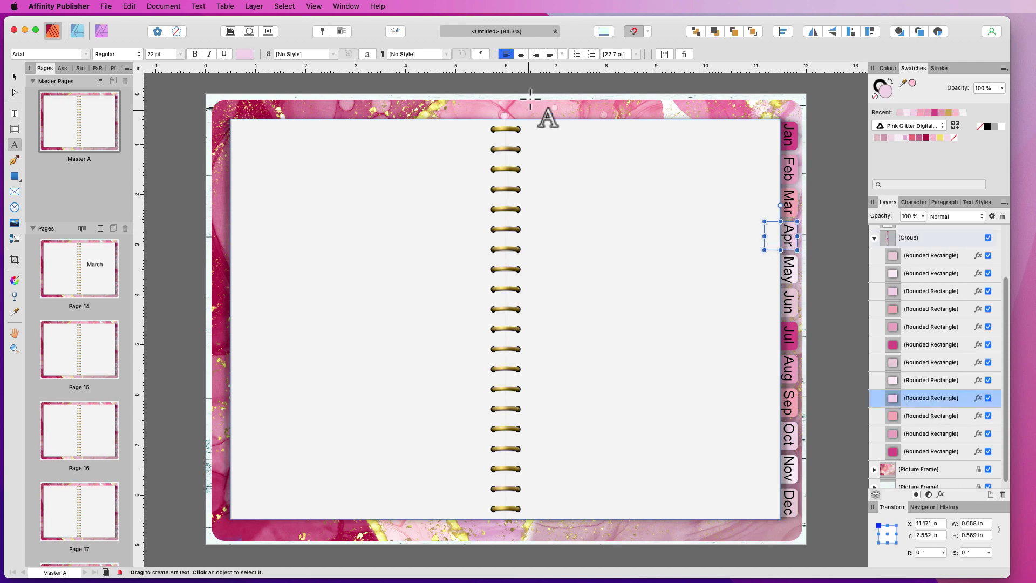
left_click(199, 7)
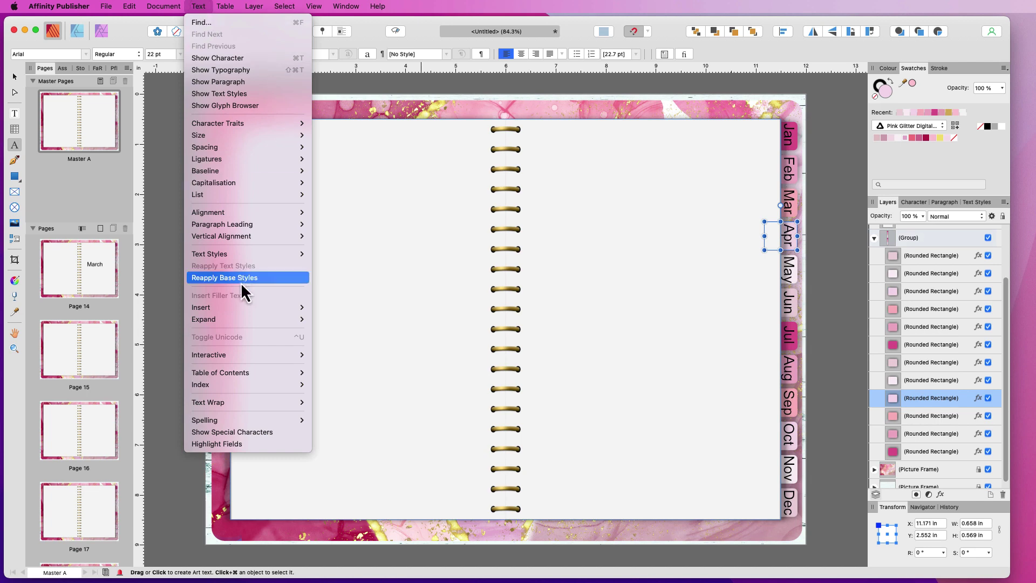
mouse_move(262, 171)
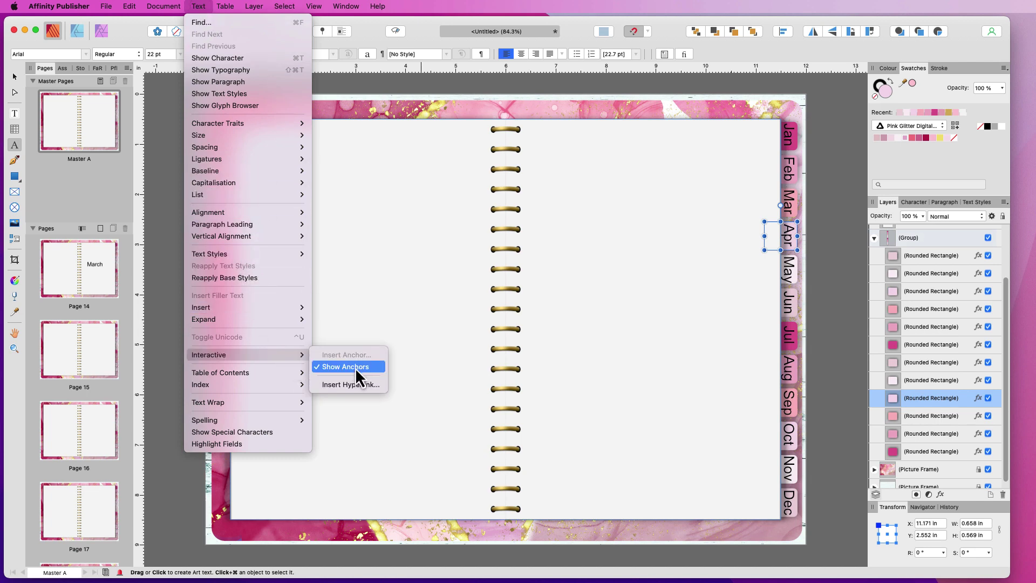
left_click(355, 381)
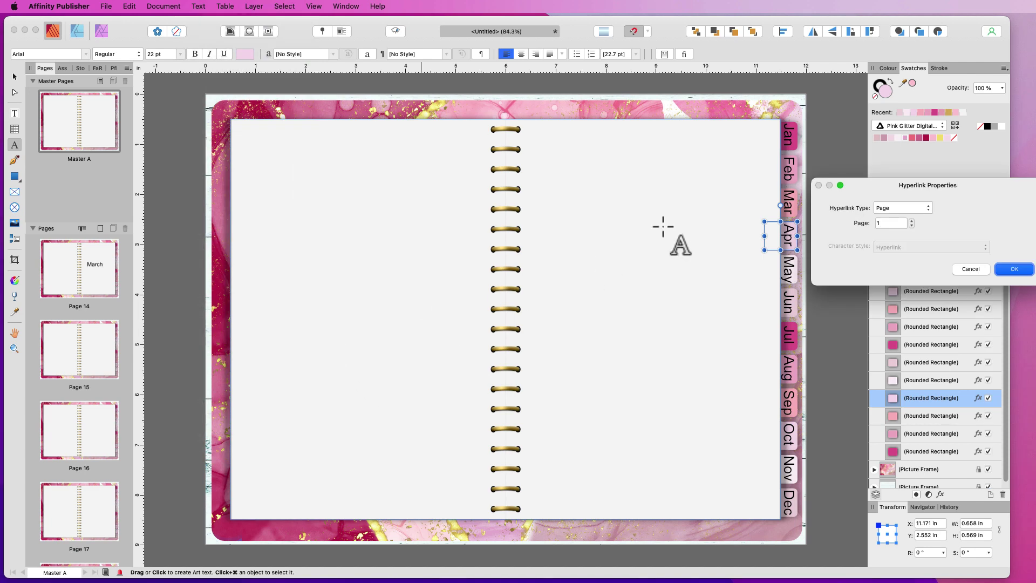
double_click(888, 224)
type("20")
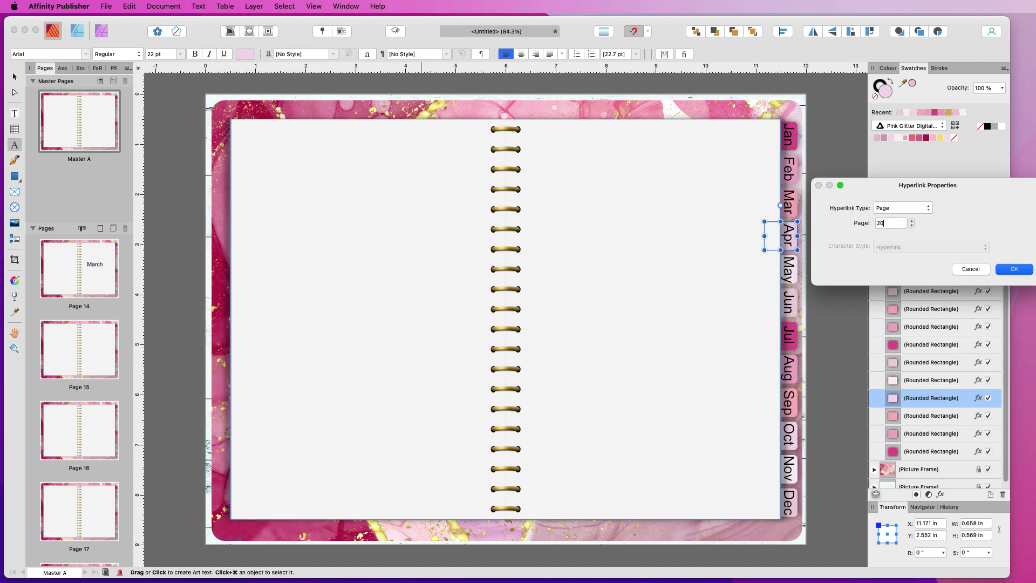
left_click(1016, 269)
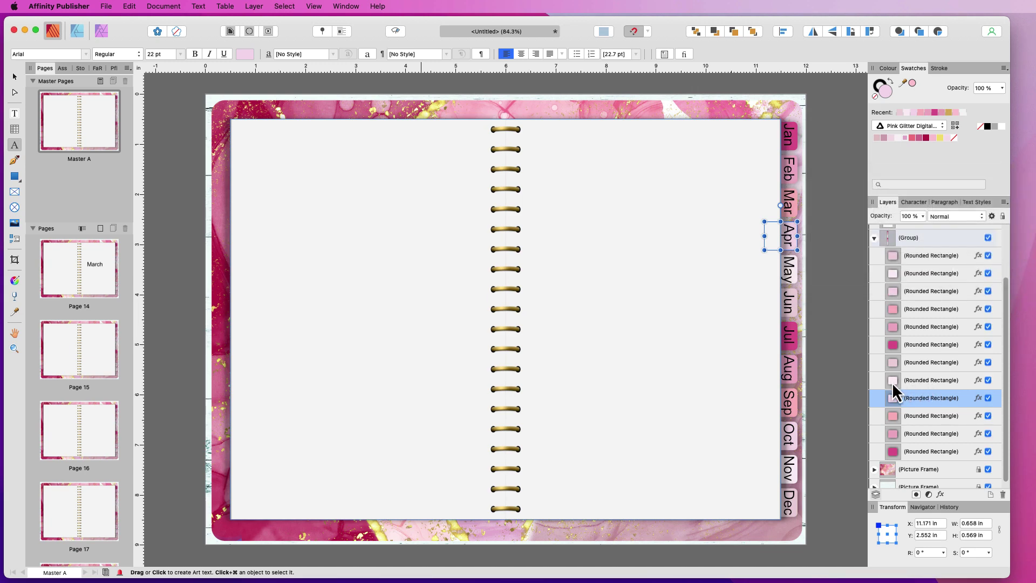
Insert a hyperlink to page 26 on the May tab's rounded rectangle
left_click(892, 382)
left_click(198, 6)
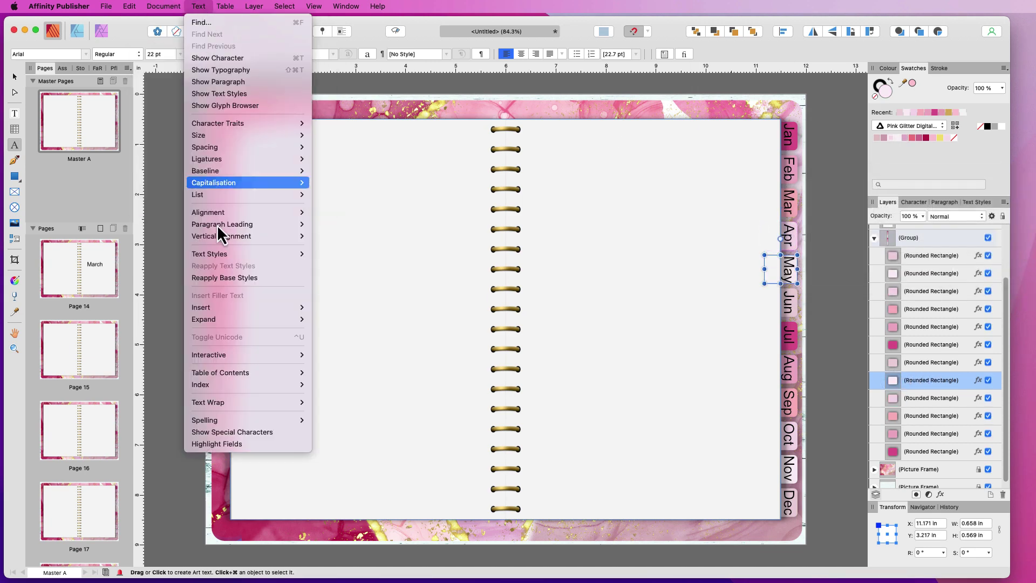
mouse_move(221, 355)
left_click(351, 356)
double_click(886, 224)
type("26")
left_click(1015, 269)
Insert a hyperlink to page 32 on the Jun tab's rounded rectangle
left_click(893, 364)
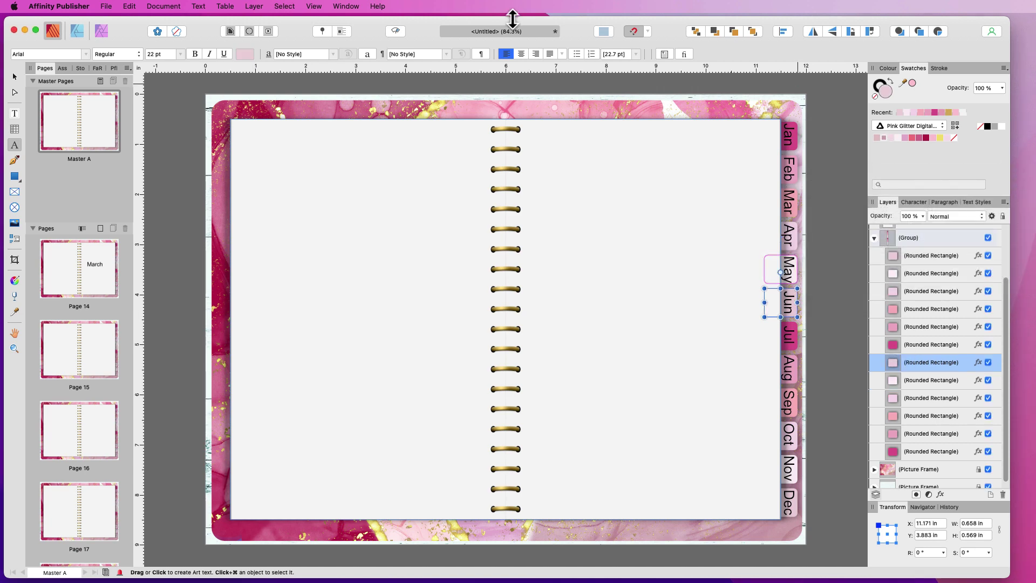
right_click(772, 297)
left_click(867, 582)
double_click(879, 223)
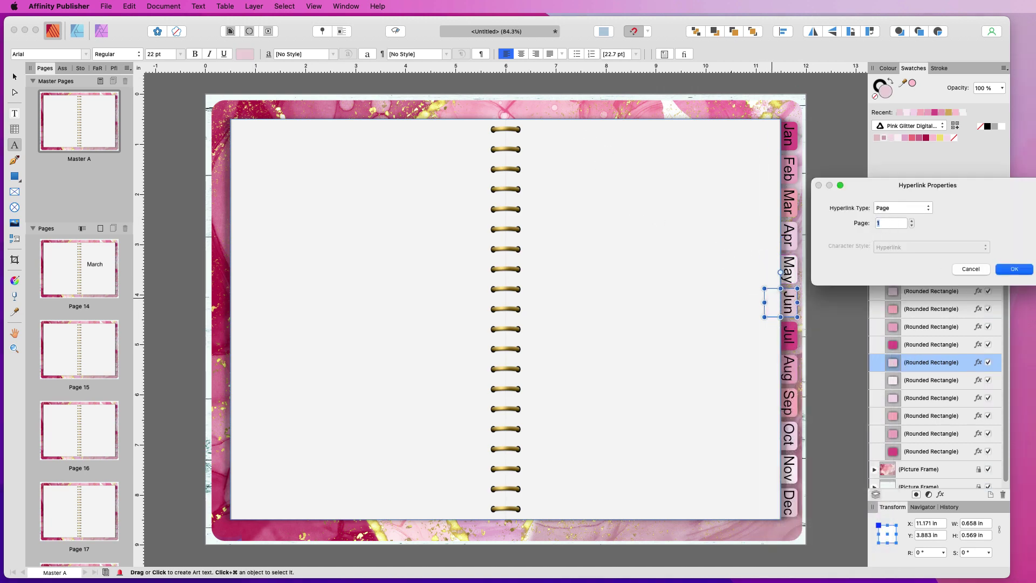
type("32")
left_click(1013, 269)
Insert a hyperlink to page 38 on the Jul tab's rounded rectangle
left_click(893, 346)
right_click(780, 335)
left_click(867, 582)
double_click(885, 224)
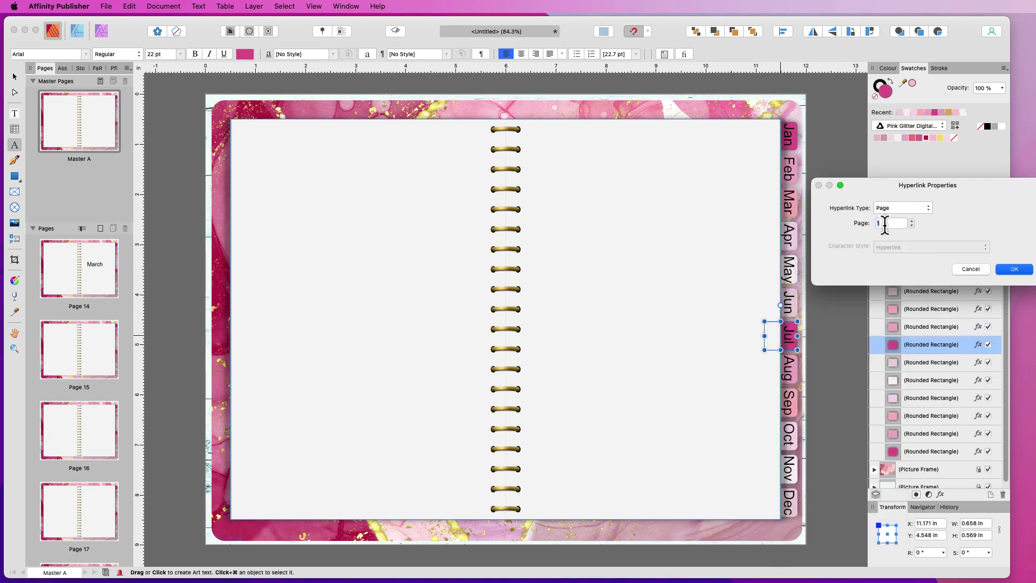
type("38")
left_click(1015, 270)
Try to insert a hyperlink to page 44 on the Aug tab's text label
left_click(925, 330)
right_click(781, 370)
mouse_move(817, 540)
left_click(917, 567)
double_click(883, 223)
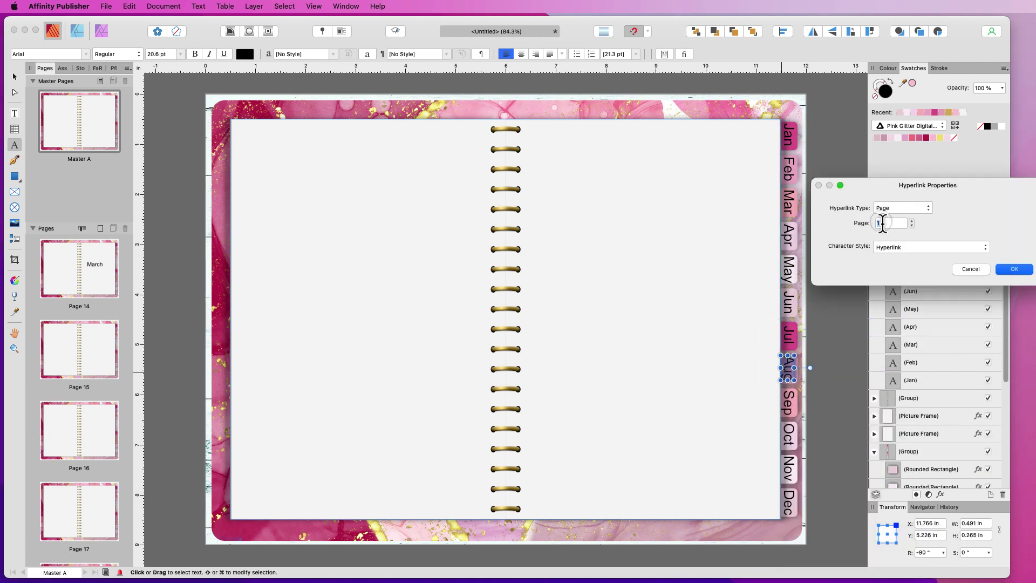
type("44")
left_click(1018, 271)
Insert a hyperlink to page 44 on the Aug tab's rounded rectangle
scroll(916, 409, "down", 8)
left_click(930, 370)
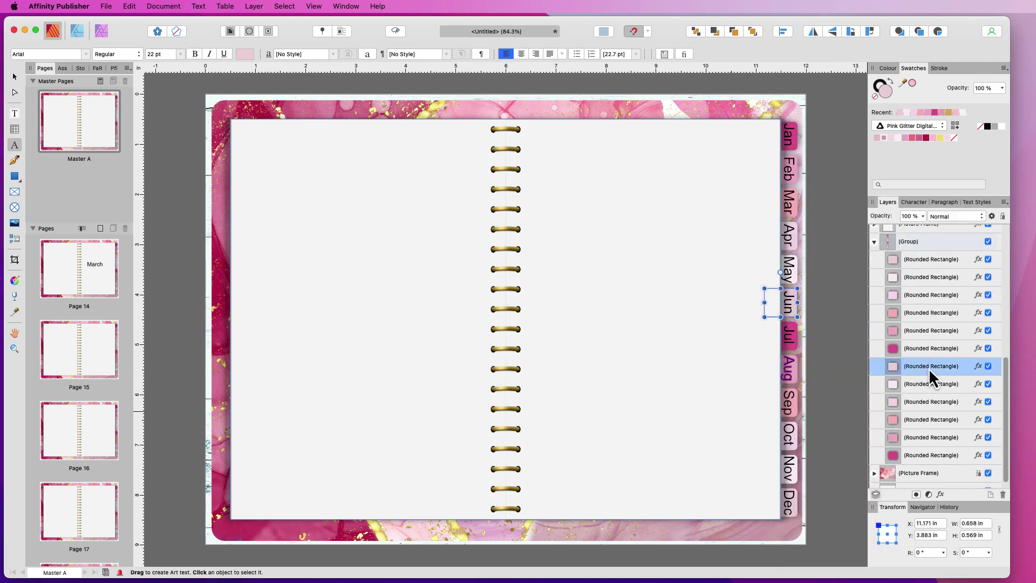
left_click(930, 349)
left_click(929, 331)
right_click(766, 364)
left_click(867, 580)
left_click_drag(886, 223, 868, 223)
type("44")
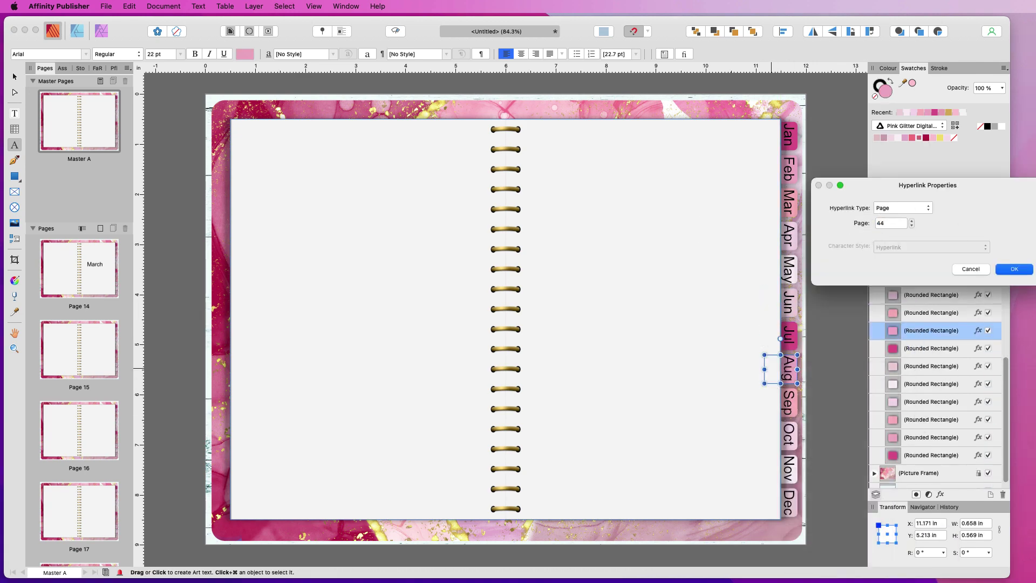
left_click(1014, 269)
Insert a hyperlink to page 50 on the Sep tab's rounded rectangle
left_click(930, 312)
right_click(770, 398)
left_click(826, 580)
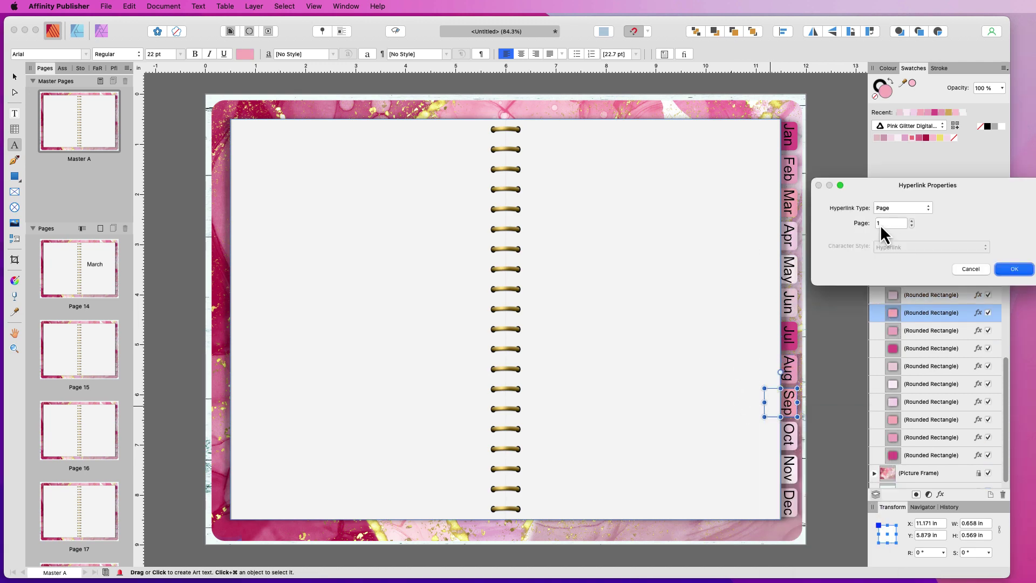
double_click(879, 224)
type("50")
left_click(1014, 271)
Insert a hyperlink to page 56 on the Oct tab's rounded rectangle
left_click(896, 297)
right_click(776, 436)
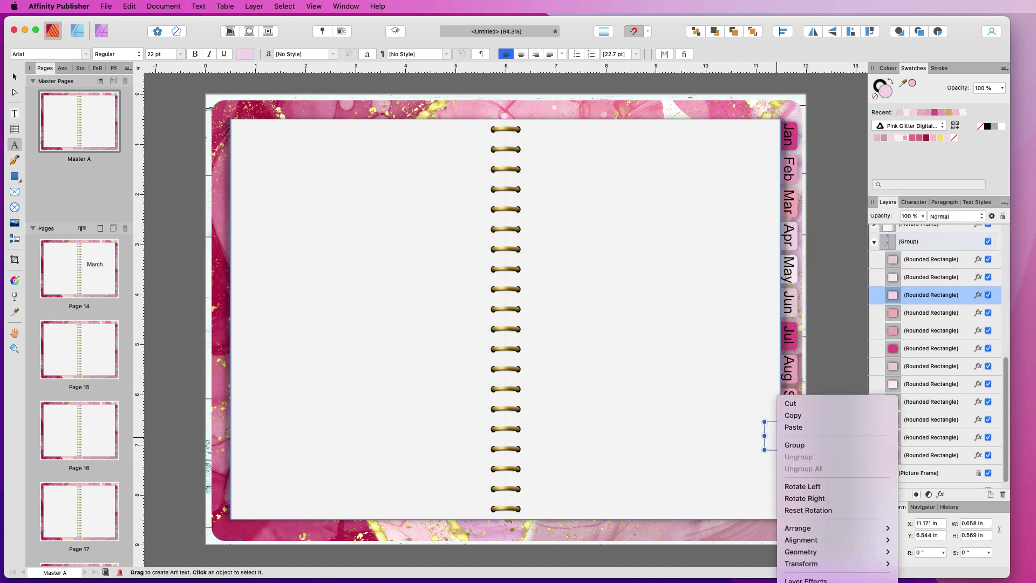
left_click(826, 581)
double_click(882, 224)
type("56")
left_click(1014, 268)
Insert a hyperlink to page 62 on the Nov tab's rounded rectangle
left_click(930, 313)
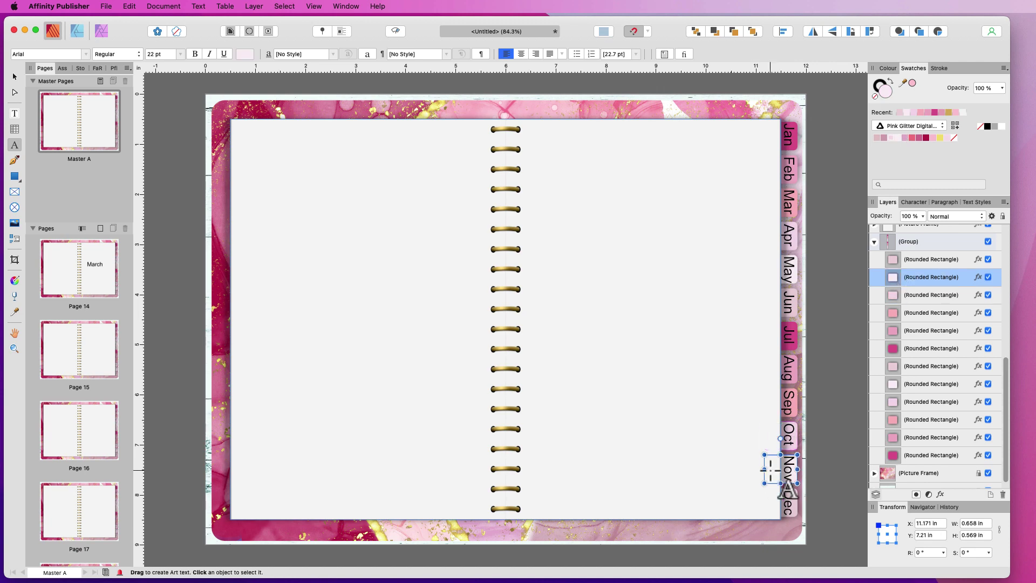
right_click(770, 470)
left_click(826, 580)
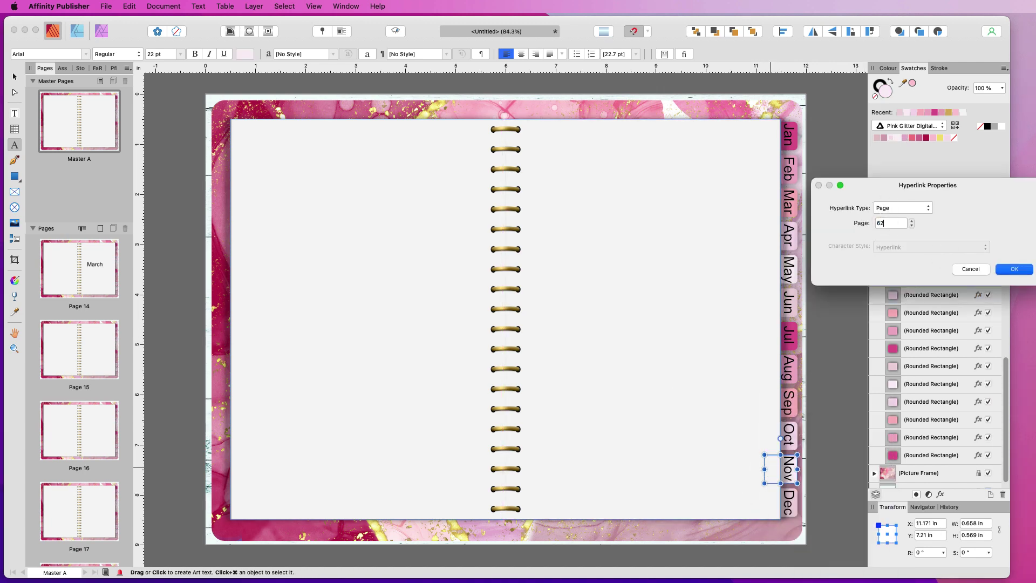
left_click(1014, 269)
Insert a hyperlink to page 68 on the Dec tab's rounded rectangle
left_click(885, 261)
key("super+z")
right_click(770, 502)
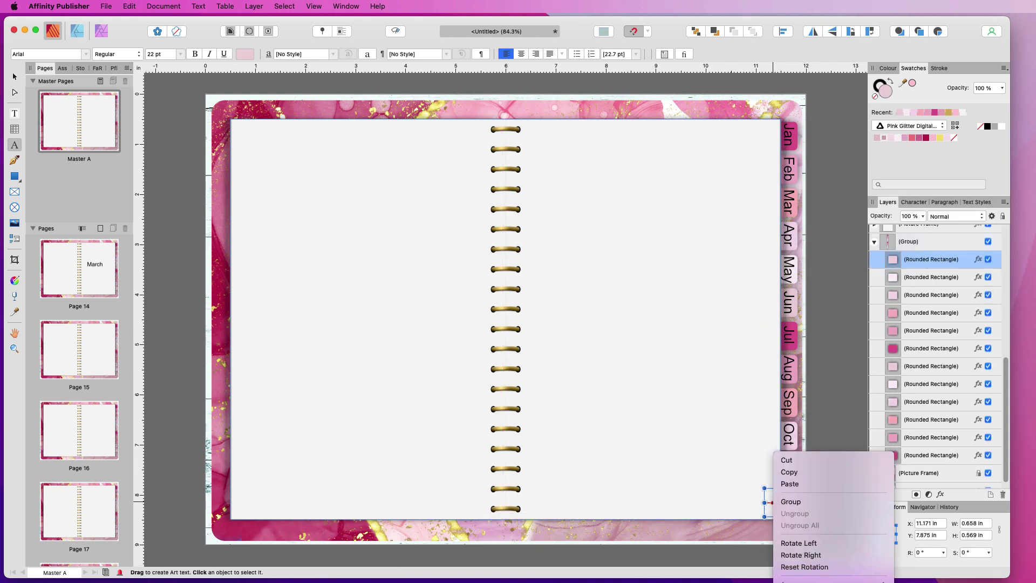
left_click(826, 580)
double_click(882, 224)
type("68")
key("Return")
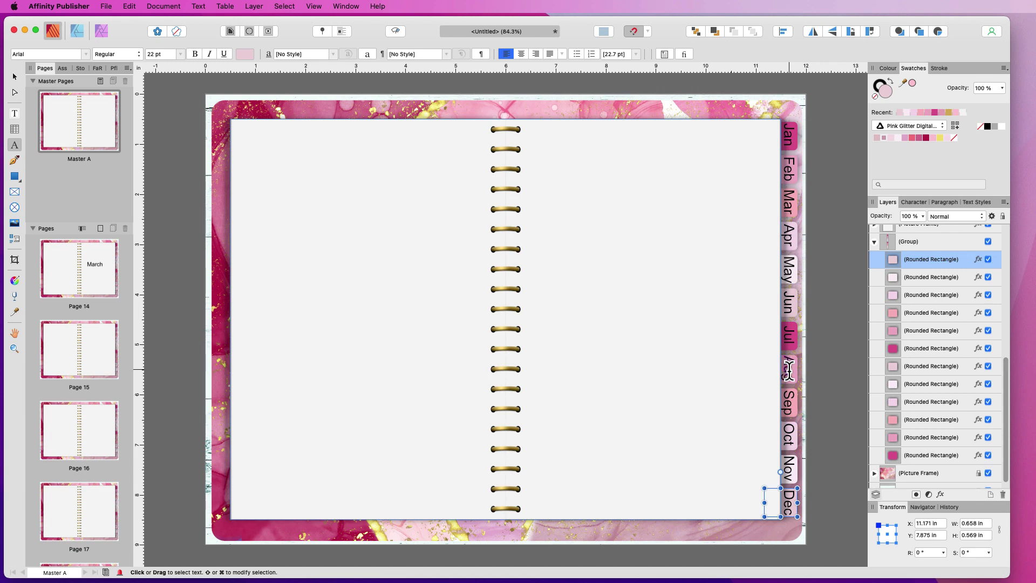
Collapse the layer group holding the tab rectangles and duplicate the Master A page
left_click(874, 242)
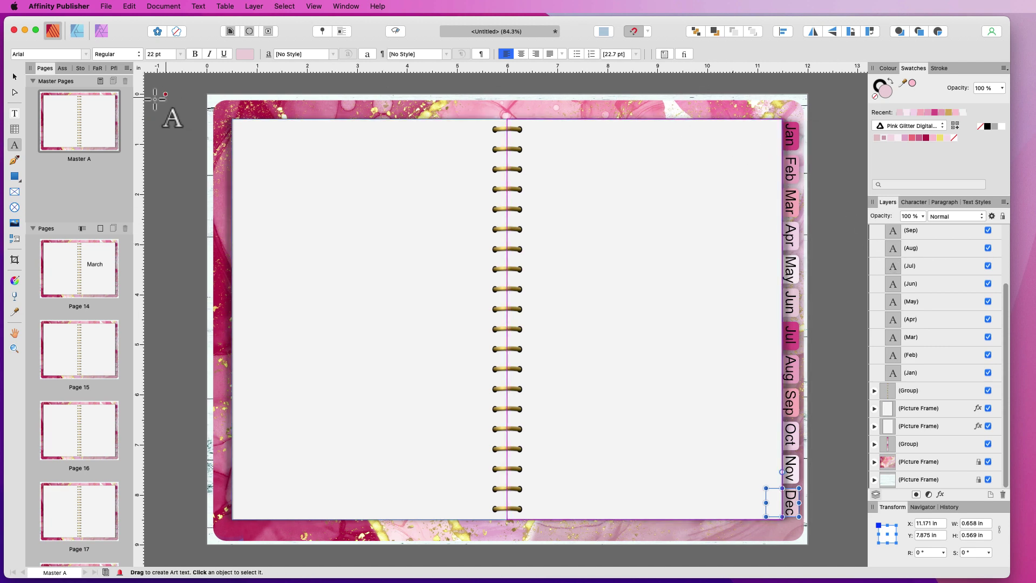
left_click(91, 118)
right_click(92, 118)
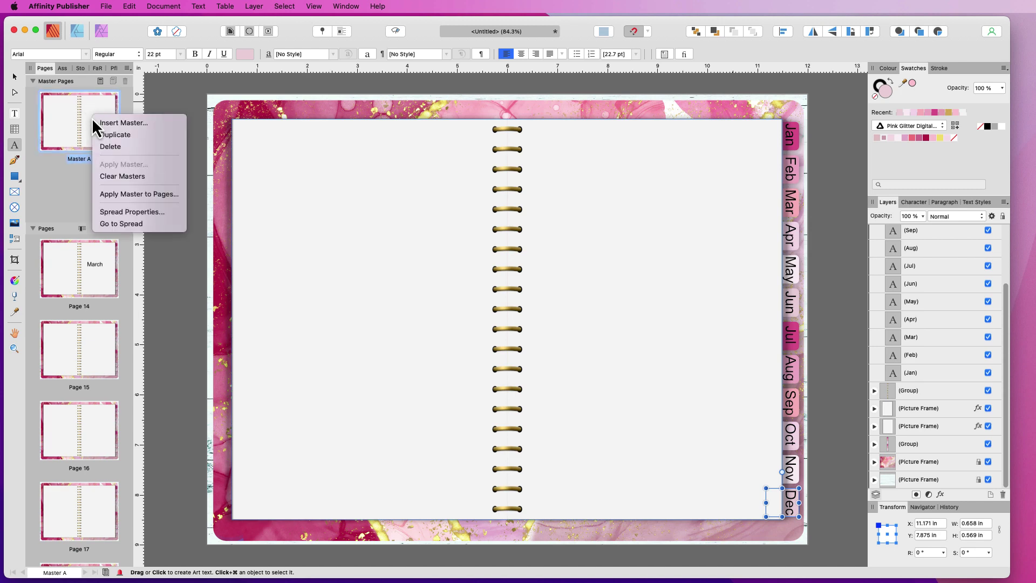
left_click(128, 134)
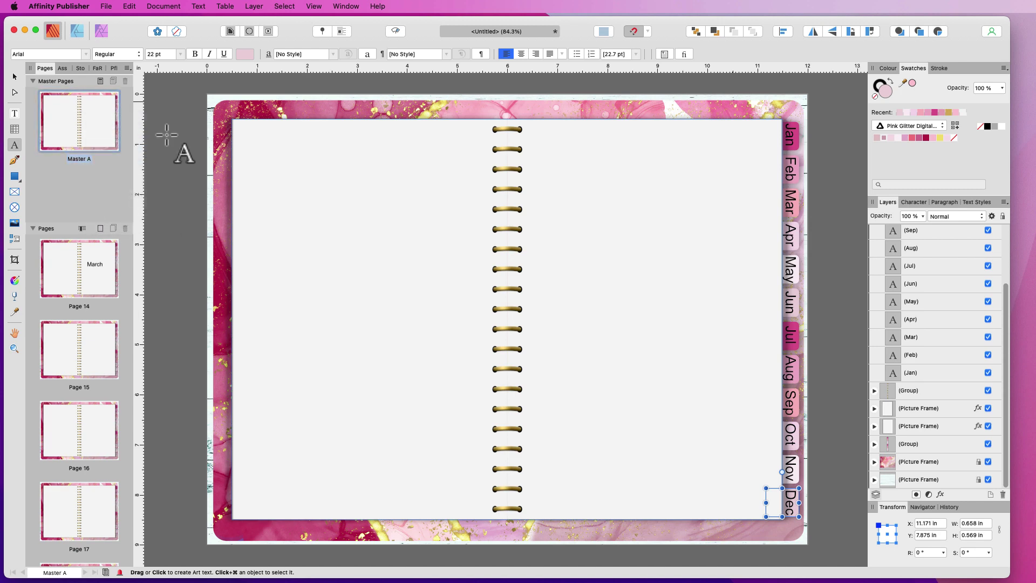
Rename the duplicated master page, Master B, as "Month Tab"
scroll(108, 210, "down", 1)
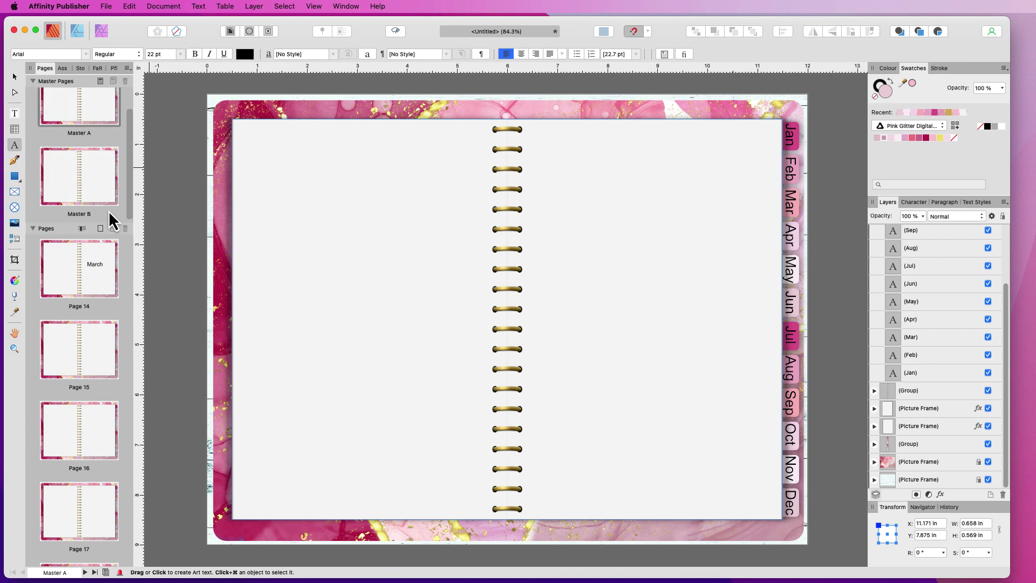
left_click(95, 292)
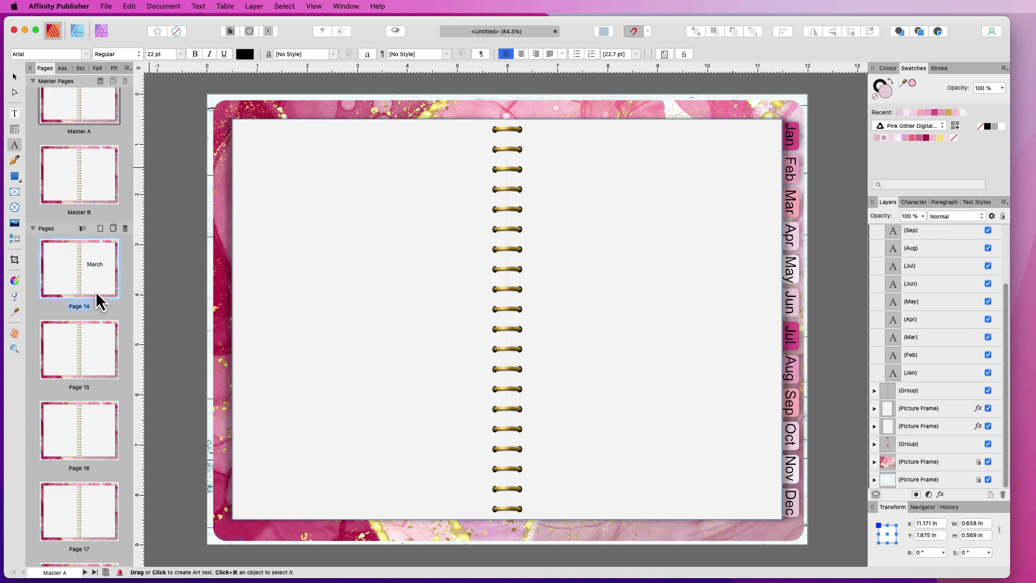
scroll(100, 294, "up", 8)
left_click_drag(127, 283, 135, 242)
left_click(84, 213)
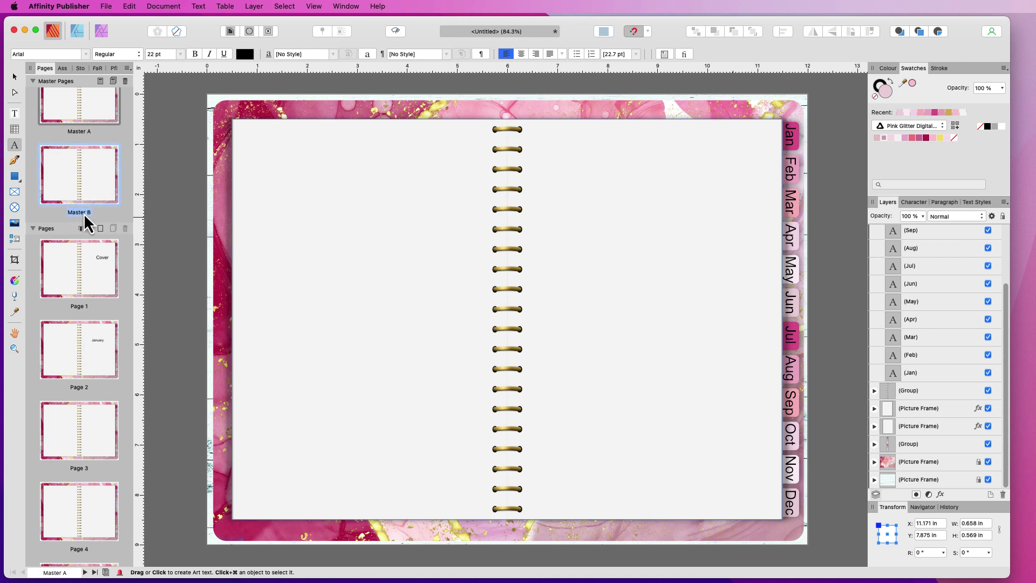
double_click(83, 212)
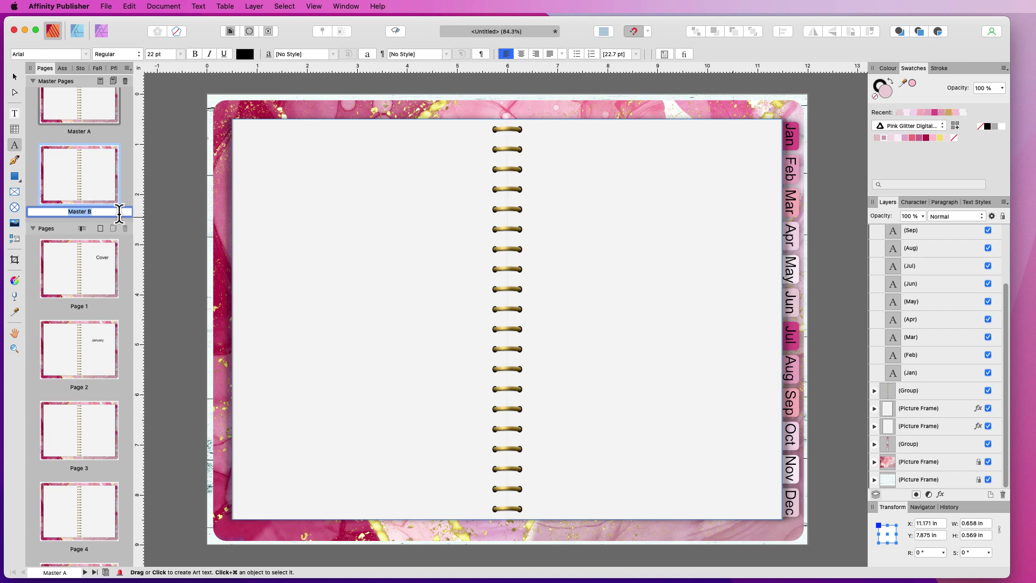
type("Month Tab")
Rename the original master page, Master A, as "Interior"
left_click(86, 132)
double_click(89, 158)
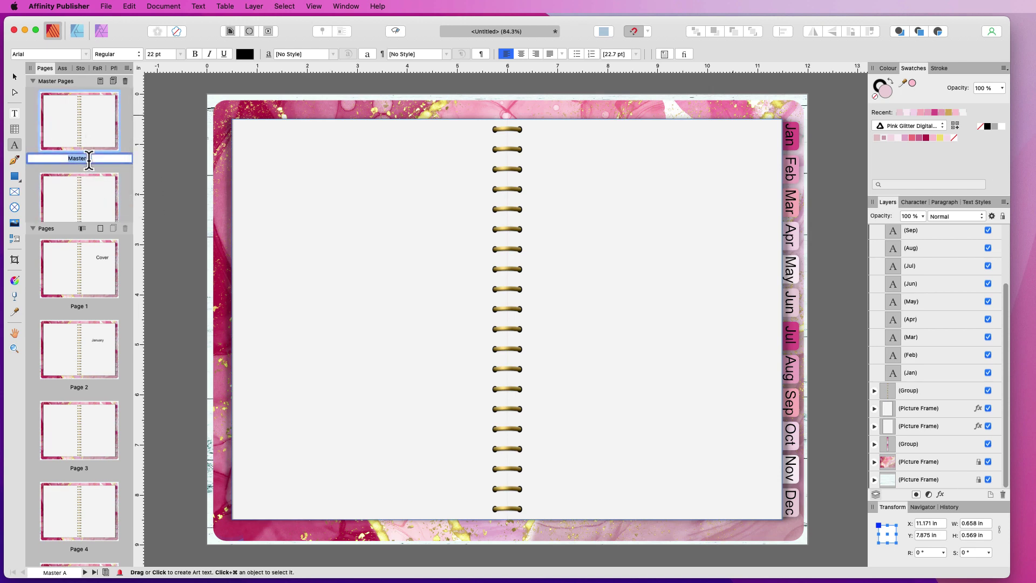
key("BackSpace")
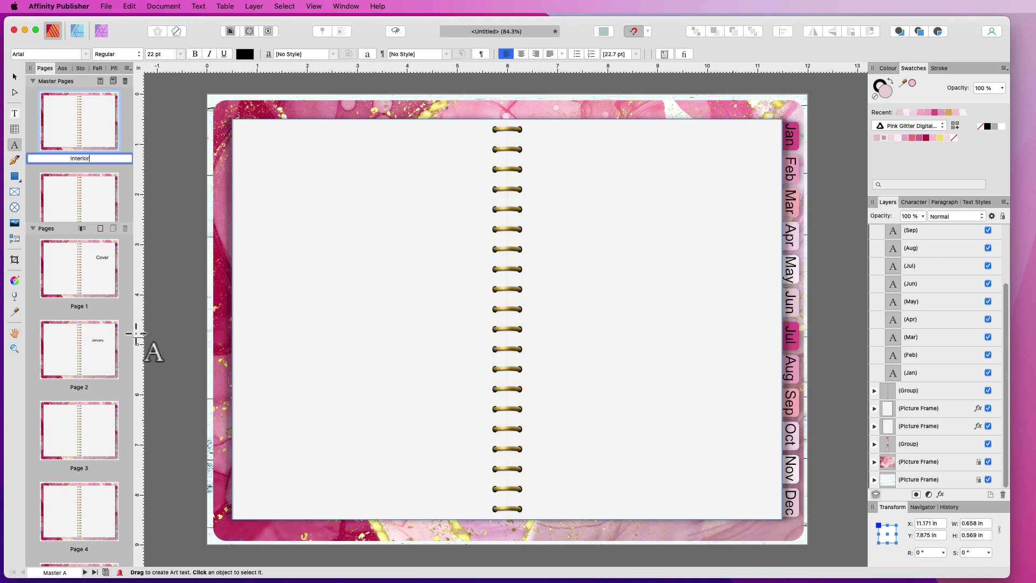
Apply the Month Tab master to page 2, replacing the existing master and migrating the content
left_click(113, 342)
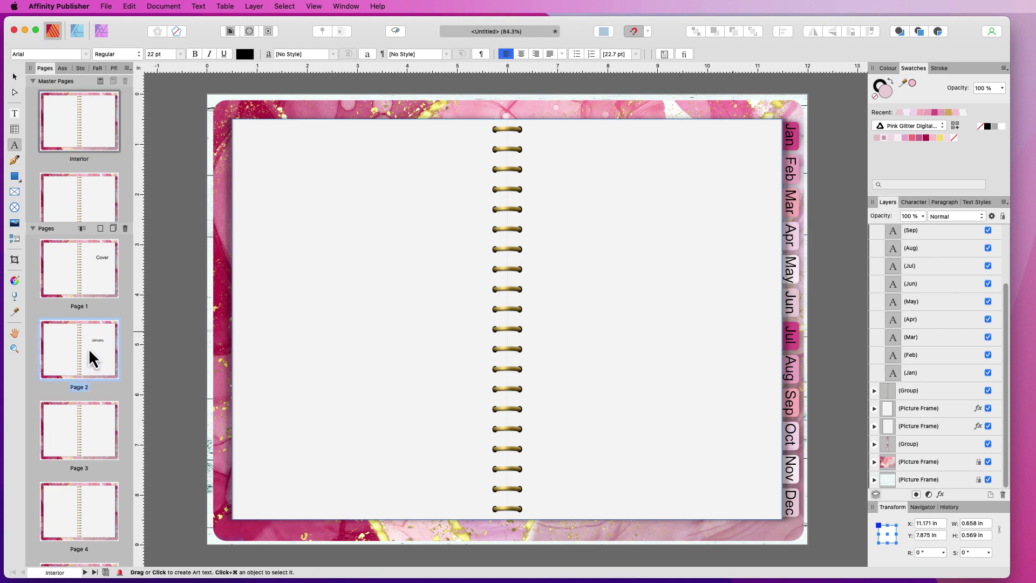
right_click(89, 349)
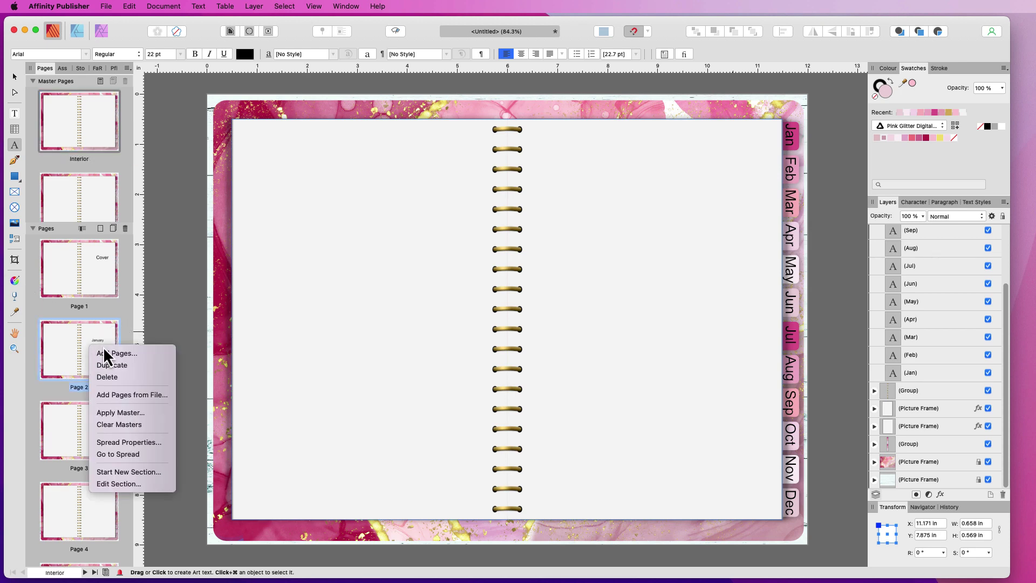
left_click(132, 412)
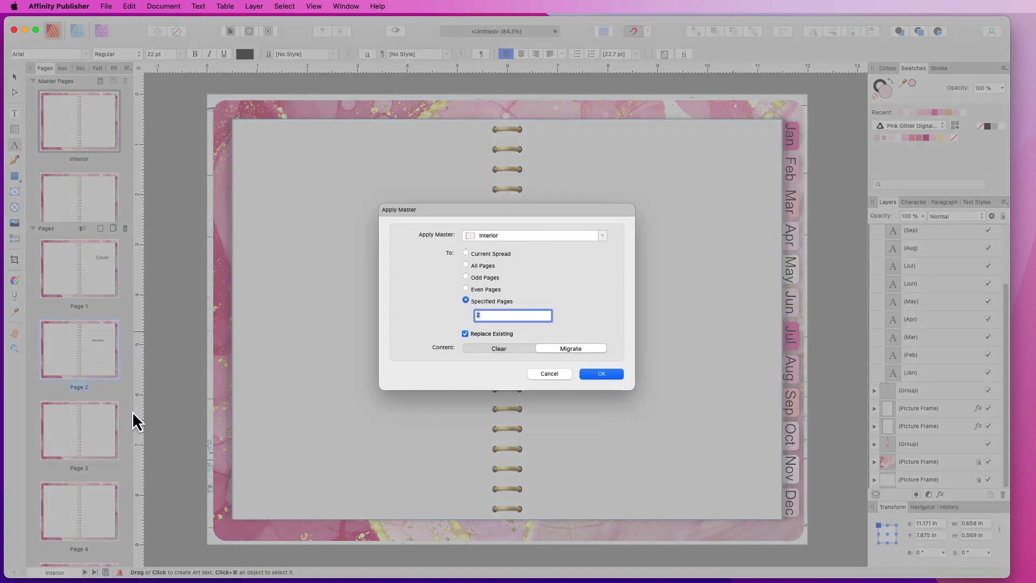
left_click(601, 236)
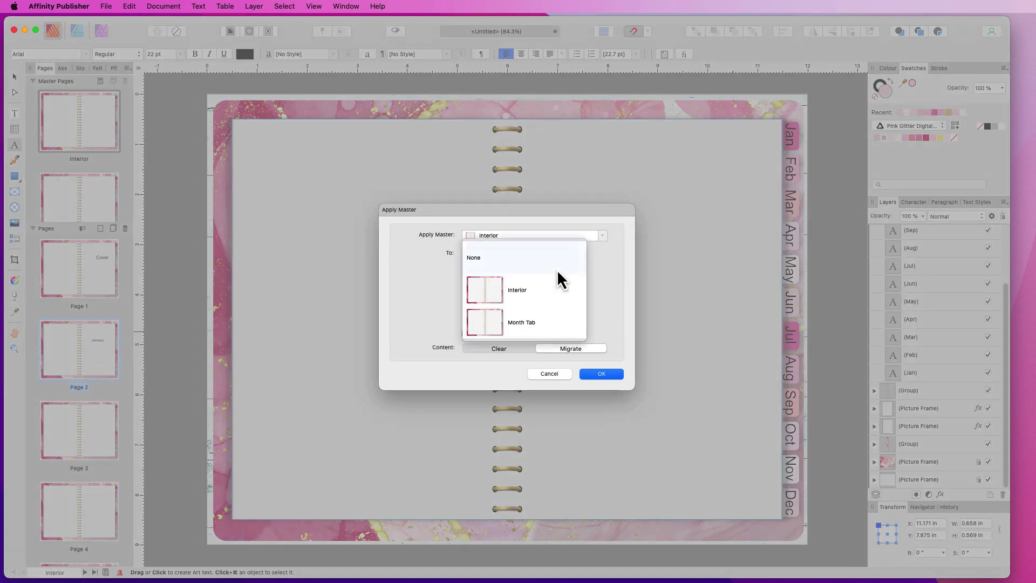
left_click(519, 324)
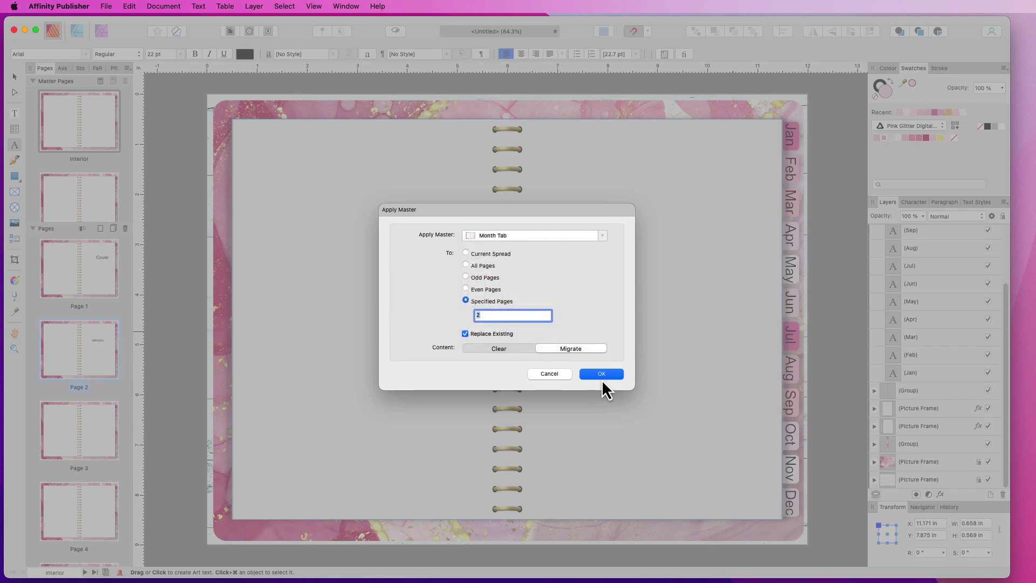
left_click(600, 377)
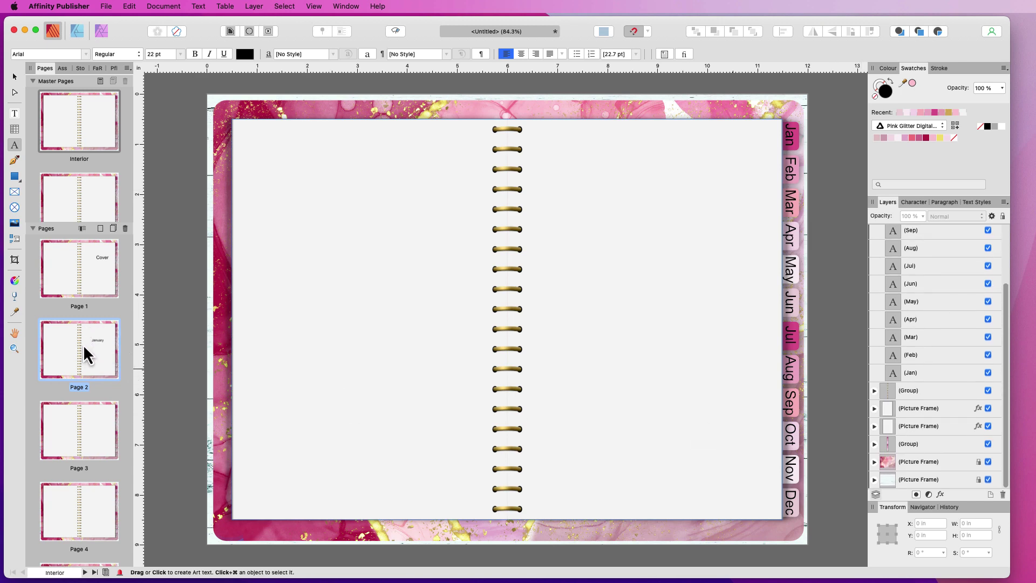
Fill the right-hand page's rectangle on the Interior master with the pink sampled from the Jan tab
left_click(875, 409)
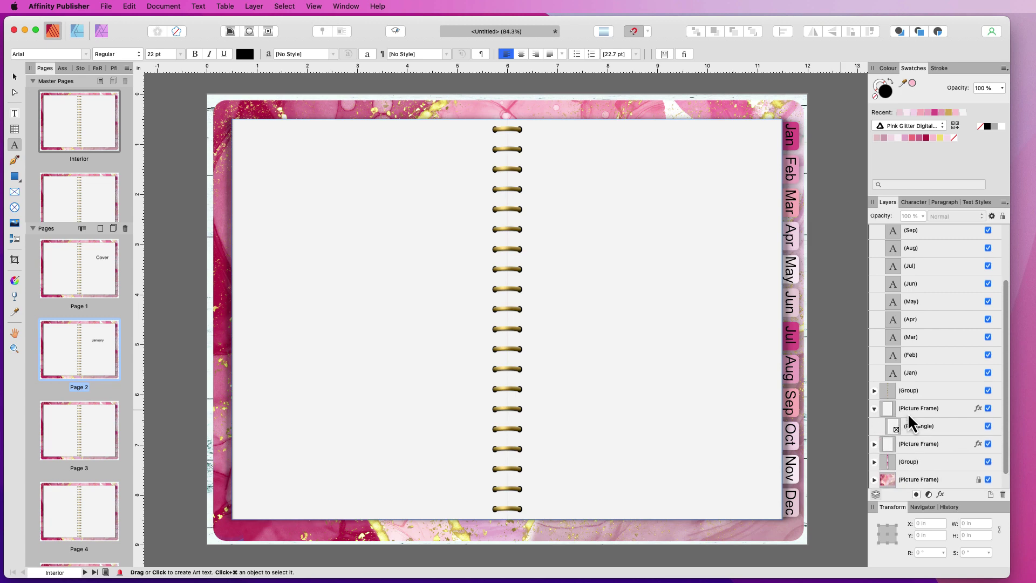
left_click(931, 426)
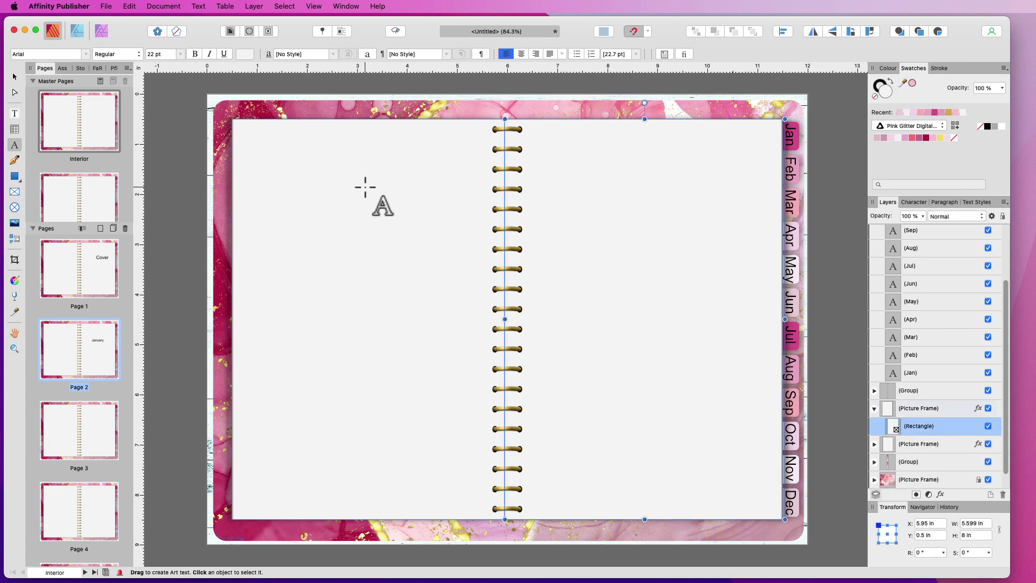
left_click(14, 312)
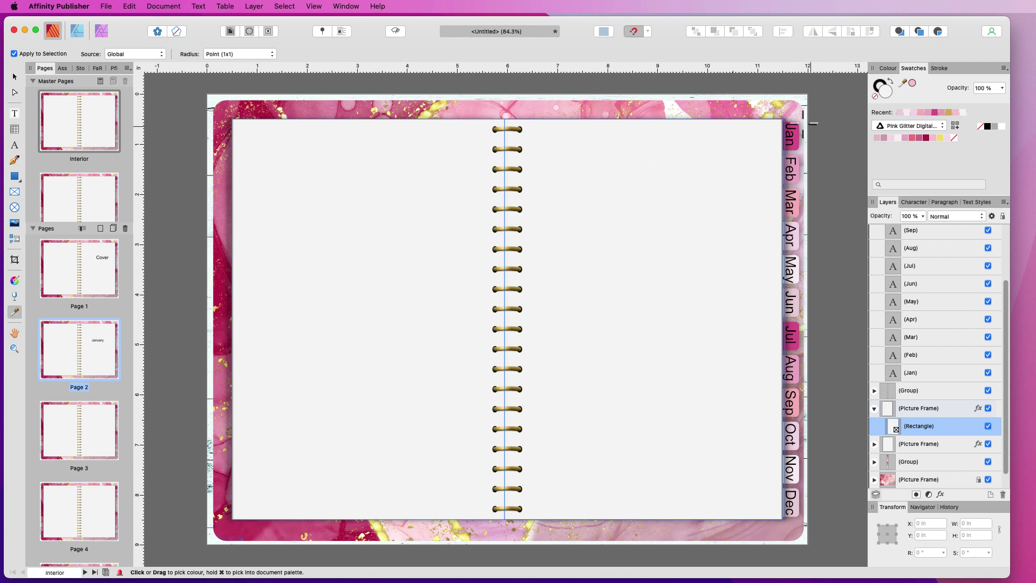
left_click(795, 128)
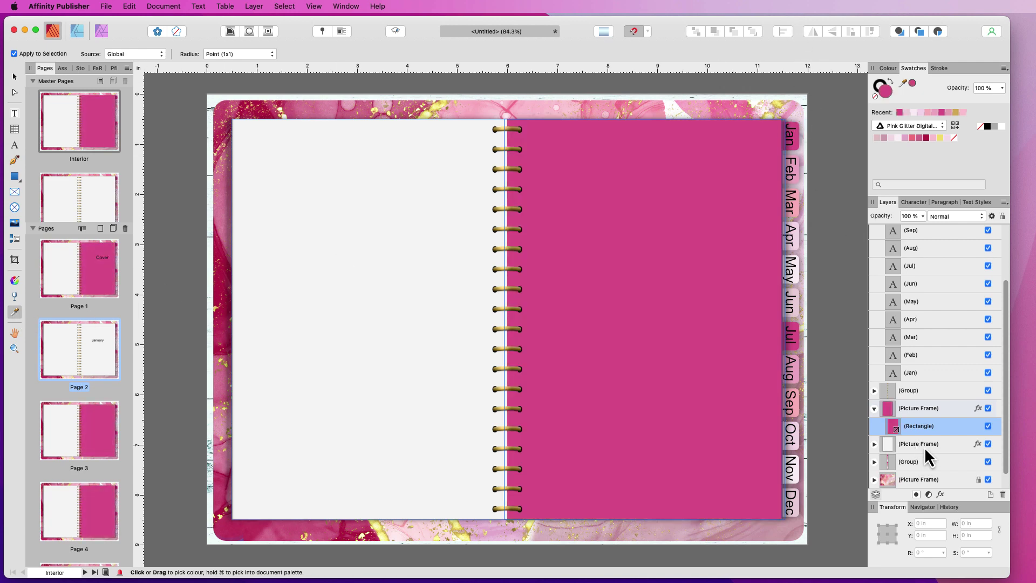
Fill the left-hand page's rectangle on the Interior master with the Jan tab's pink and check the document pages
left_click(875, 444)
left_click(932, 462)
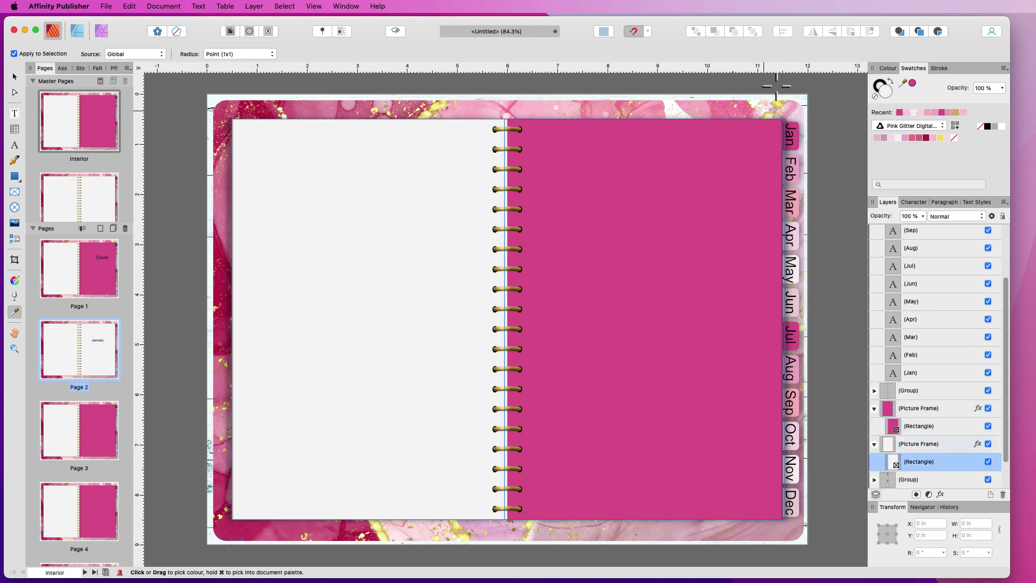
left_click(805, 137)
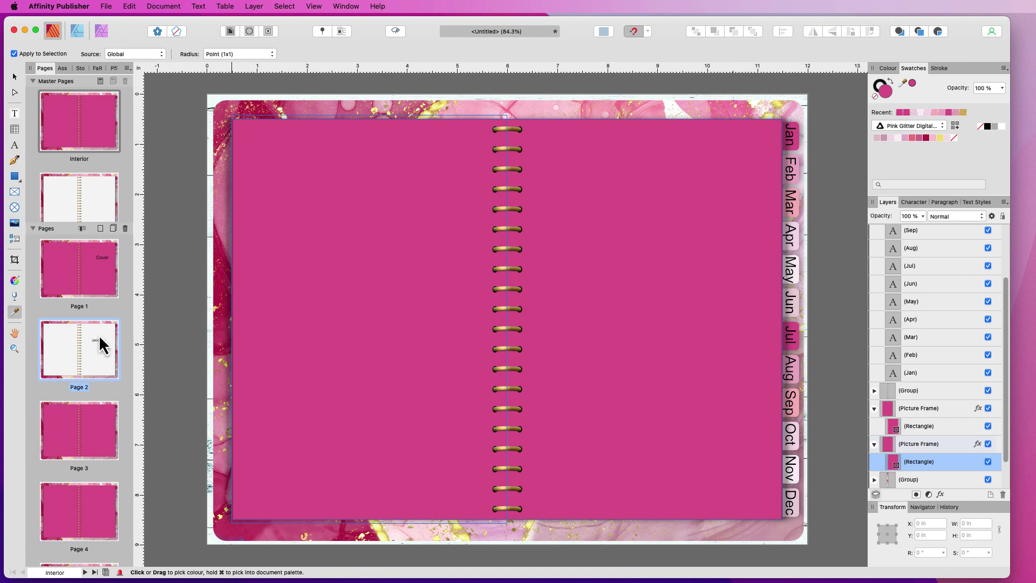
scroll(98, 333, "down", 5)
scroll(99, 334, "down", 5)
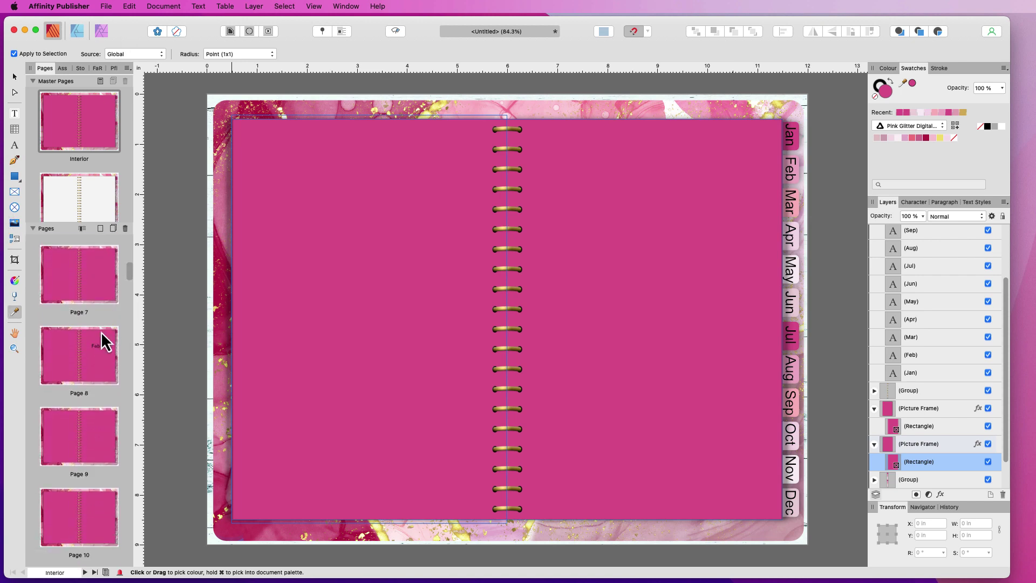
Undo the pink fills on both page rectangles of the Interior master
left_click(146, 196)
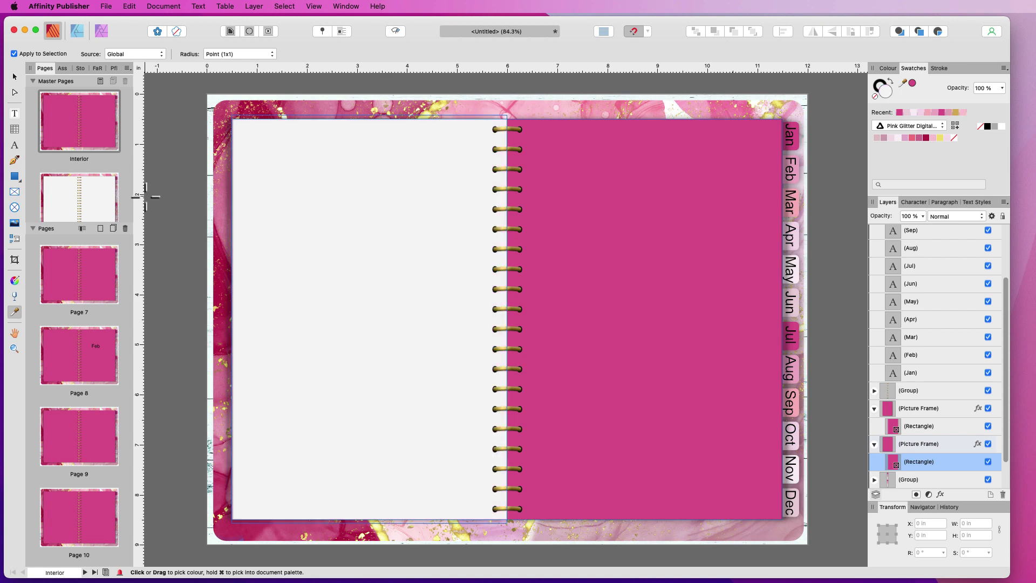
key("Up")
key("Up")
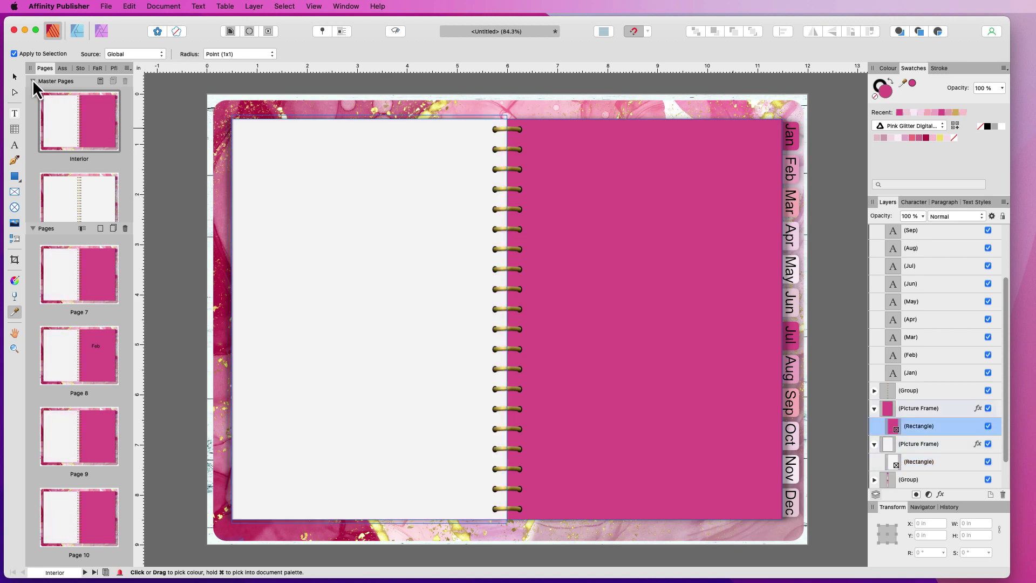
left_click(65, 115)
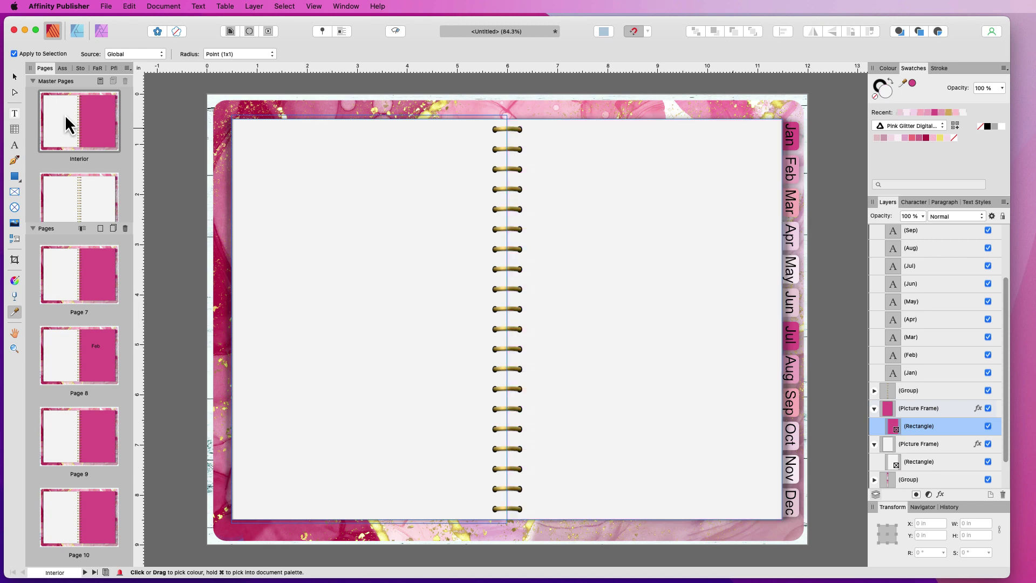
On page 2, fill the right-hand page's rectangle within the Month Tab master layer with the sampled Jan tab pink
double_click(70, 202)
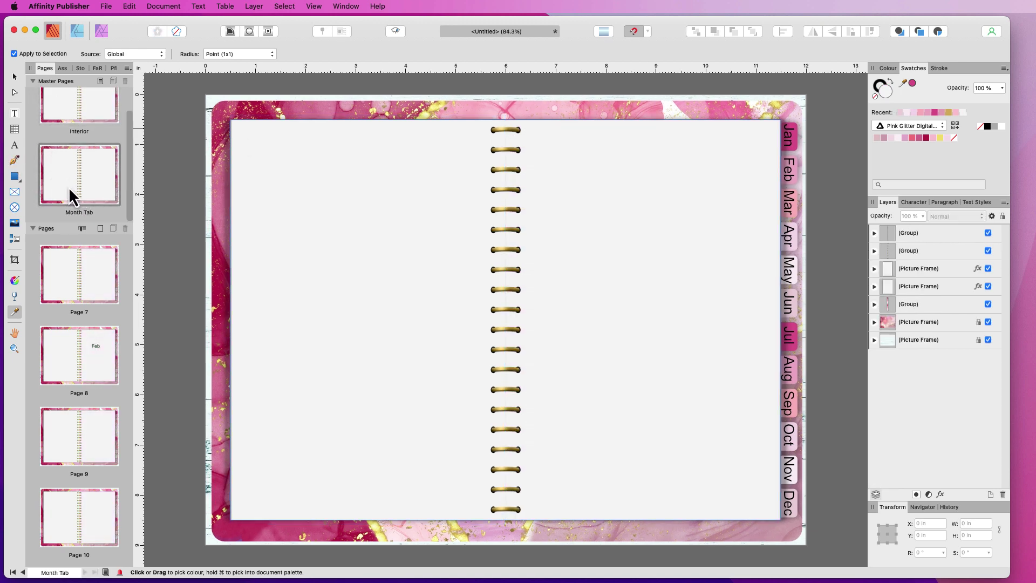
left_click(69, 188)
scroll(115, 318, "down", 2)
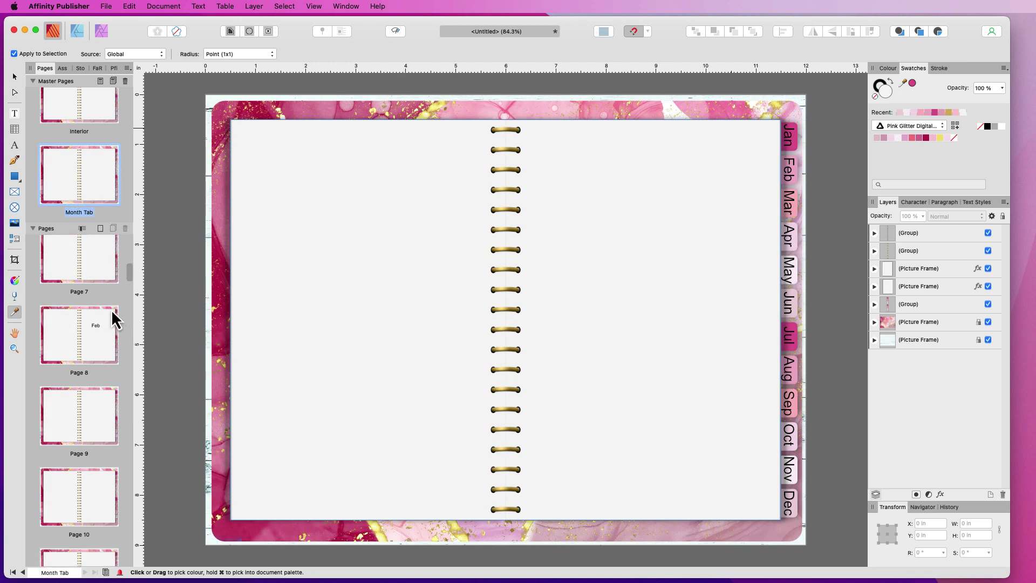
scroll(112, 310, "up", 10)
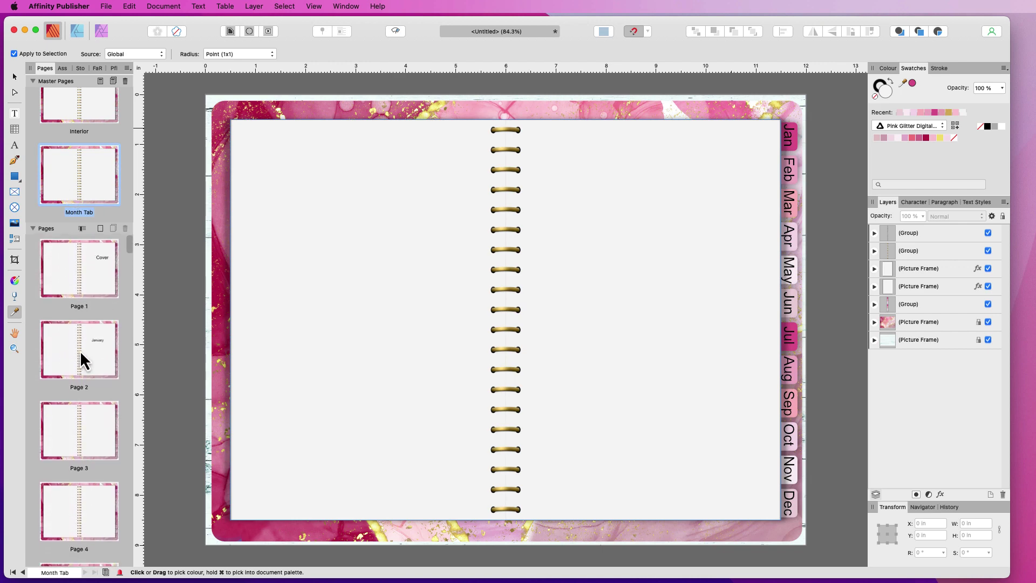
double_click(81, 355)
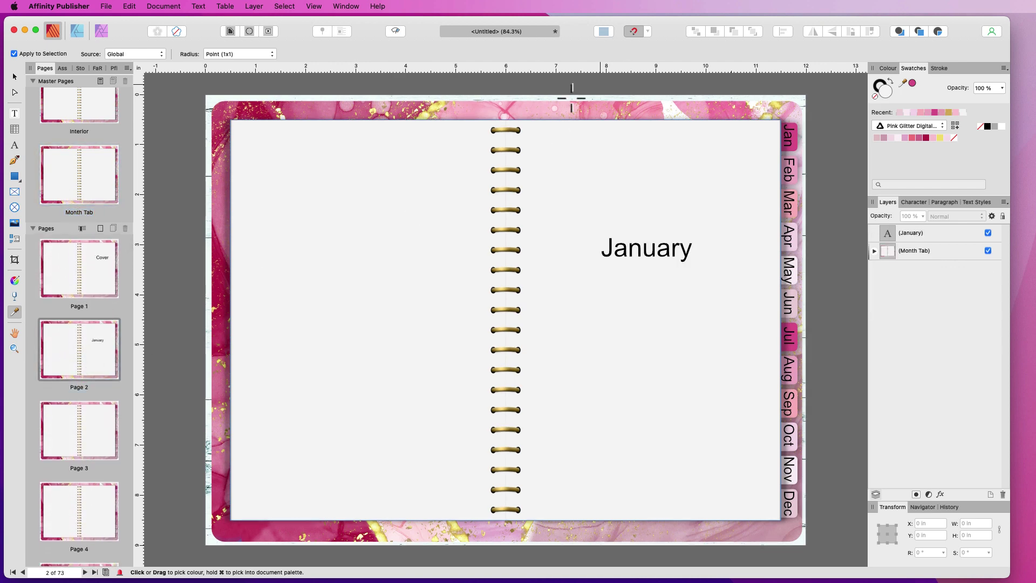
left_click(874, 251)
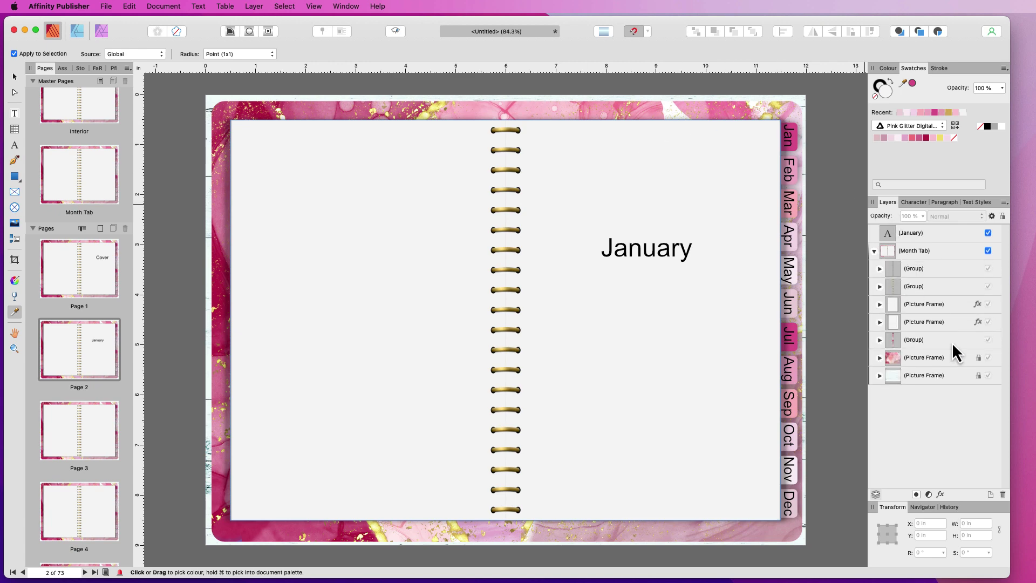
left_click(880, 305)
left_click(933, 321)
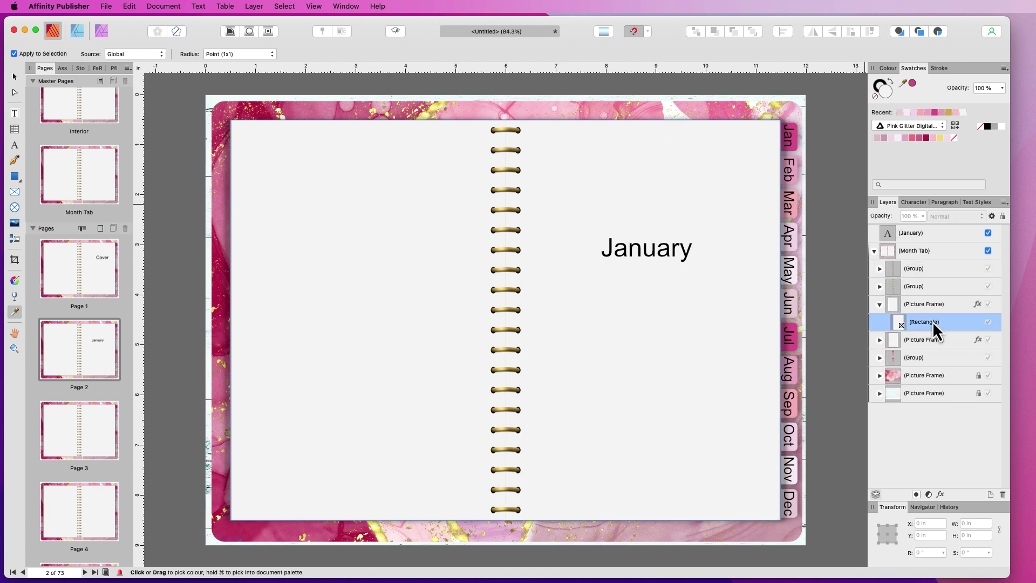
left_click(913, 84)
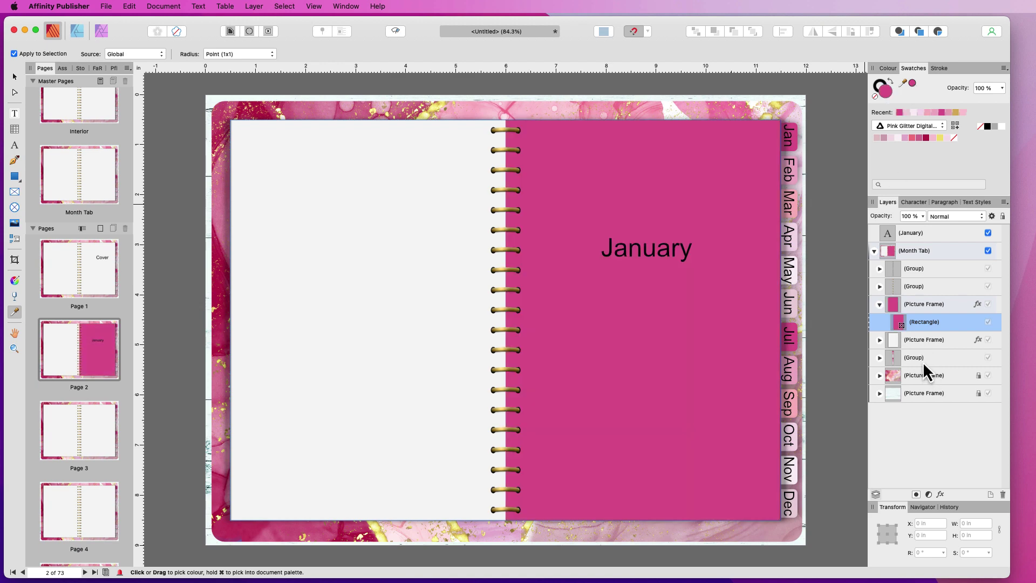
Fill the left-hand page's rectangle within page 2's Month Tab master layer with the same sampled pink
left_click(915, 340)
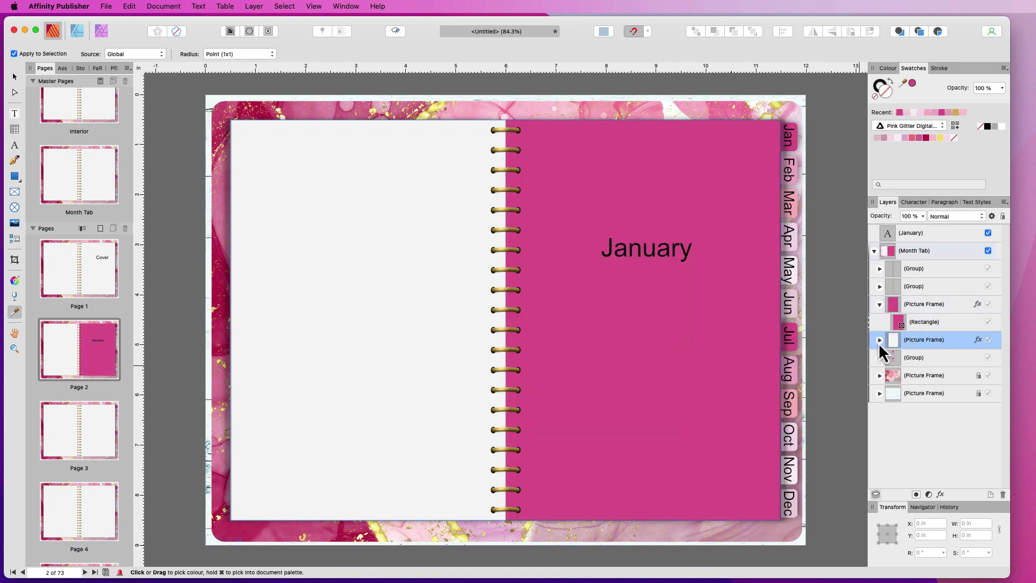
left_click(880, 341)
left_click(880, 341)
left_click(880, 340)
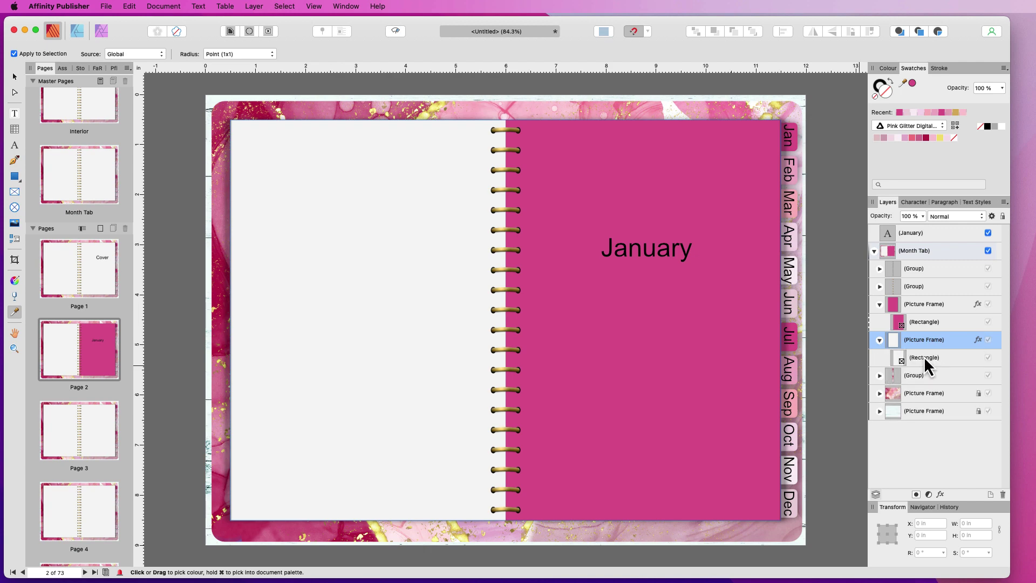
left_click(924, 358)
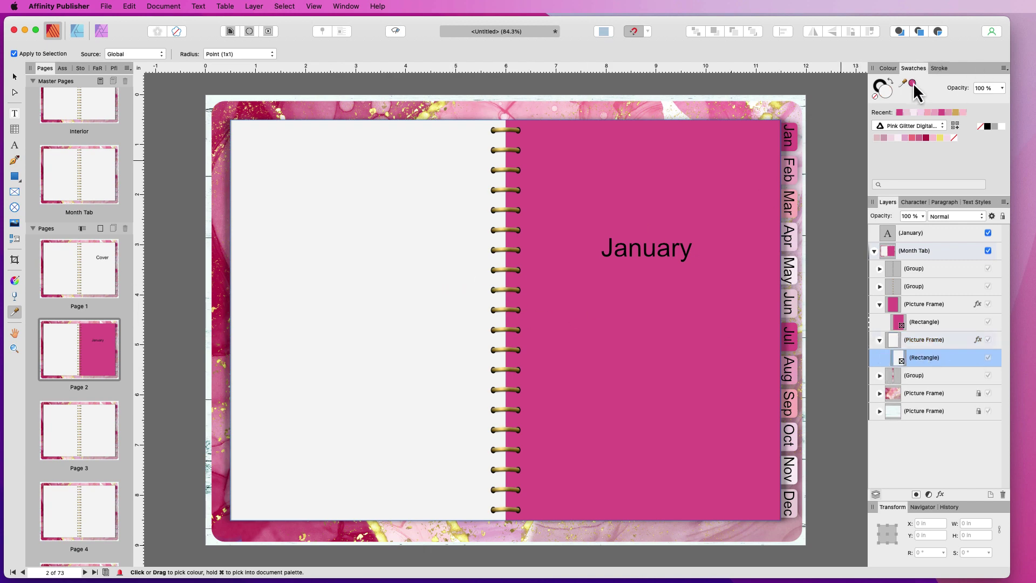
left_click(912, 83)
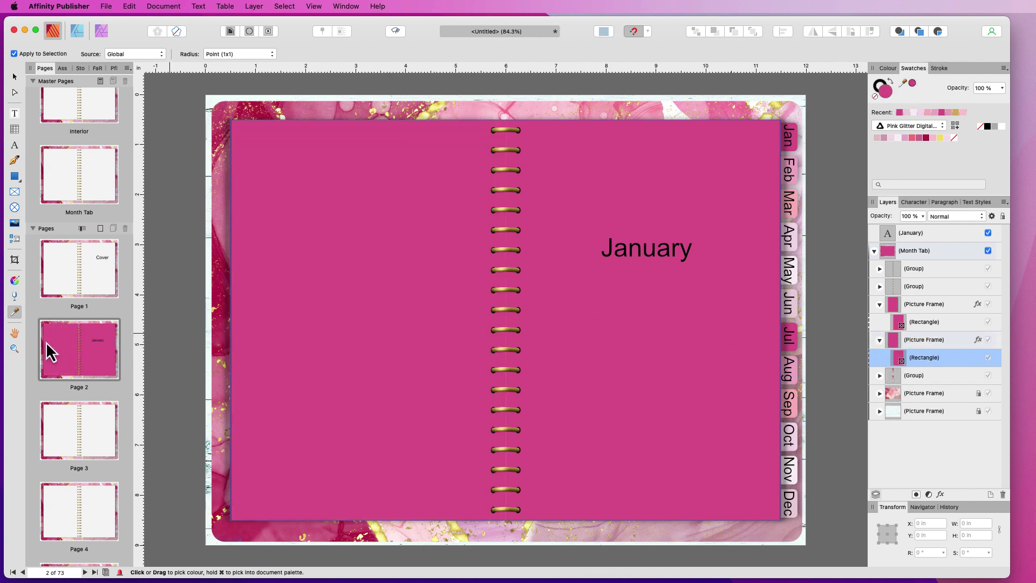
Check the pages following page 2 and switch to GoodNotes to examine the dotted interior page of the MonthlyYouTube planner
scroll(86, 364, "down", 1)
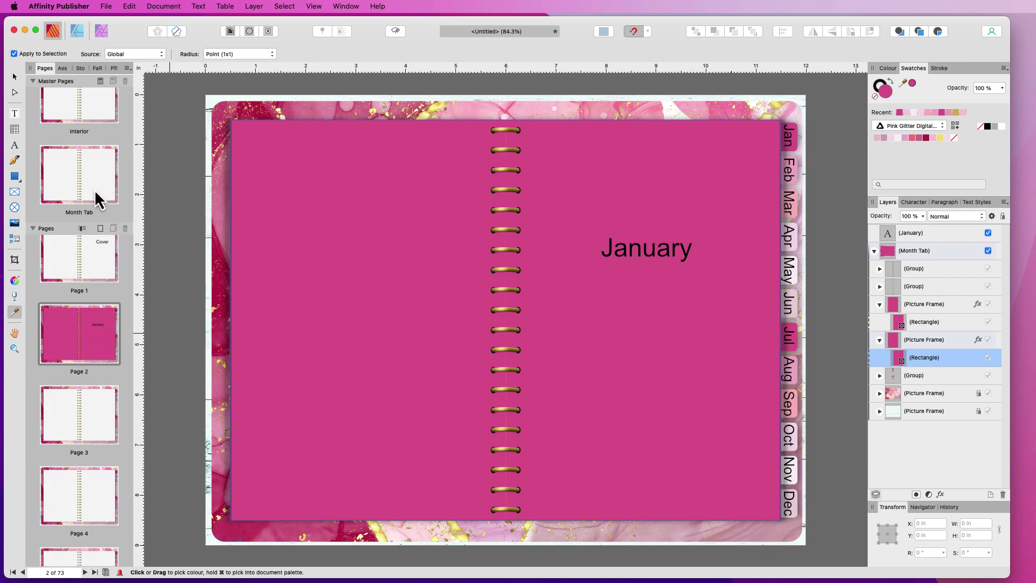
scroll(109, 332, "down", 5)
left_click(102, 336)
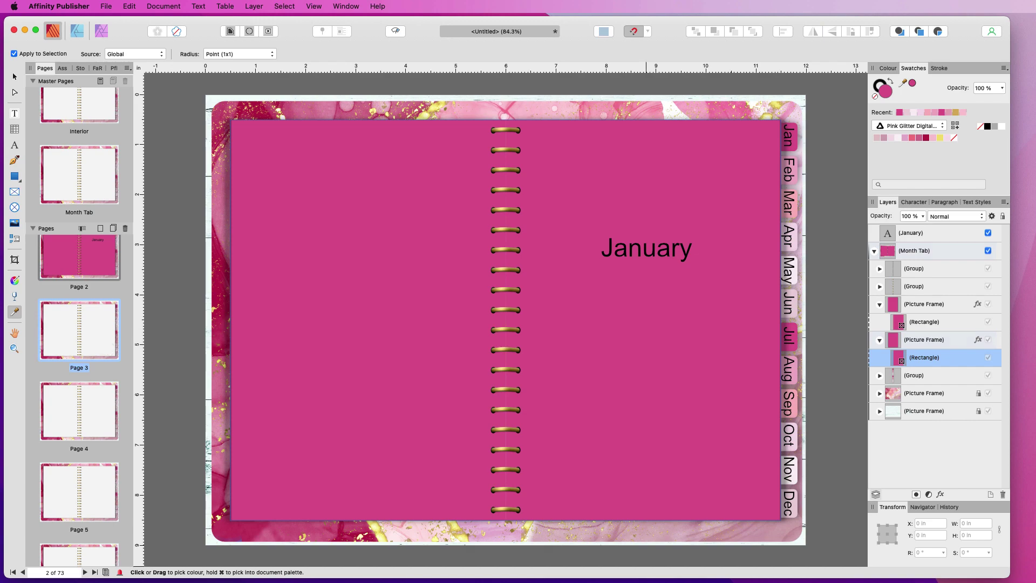
left_click(881, 582)
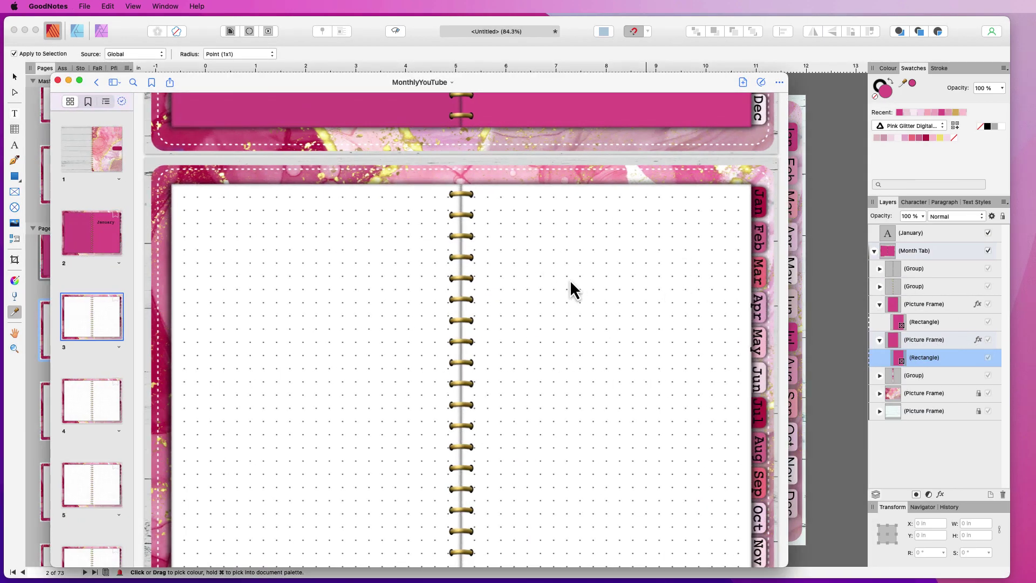
left_click_drag(718, 82, 1035, 182)
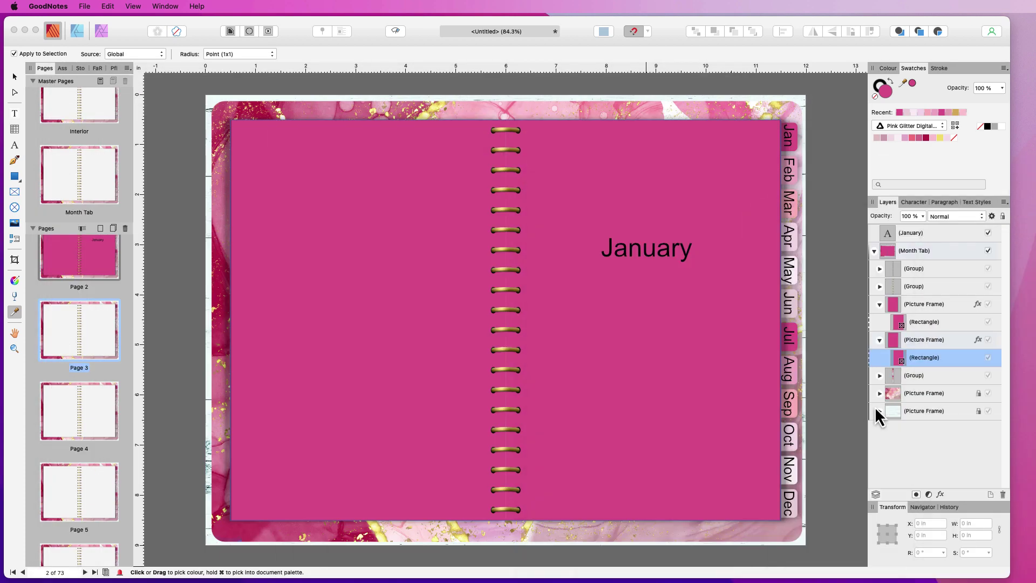
Return to Affinity Publisher, open the Interior master for editing and show the document grid
left_click(98, 100)
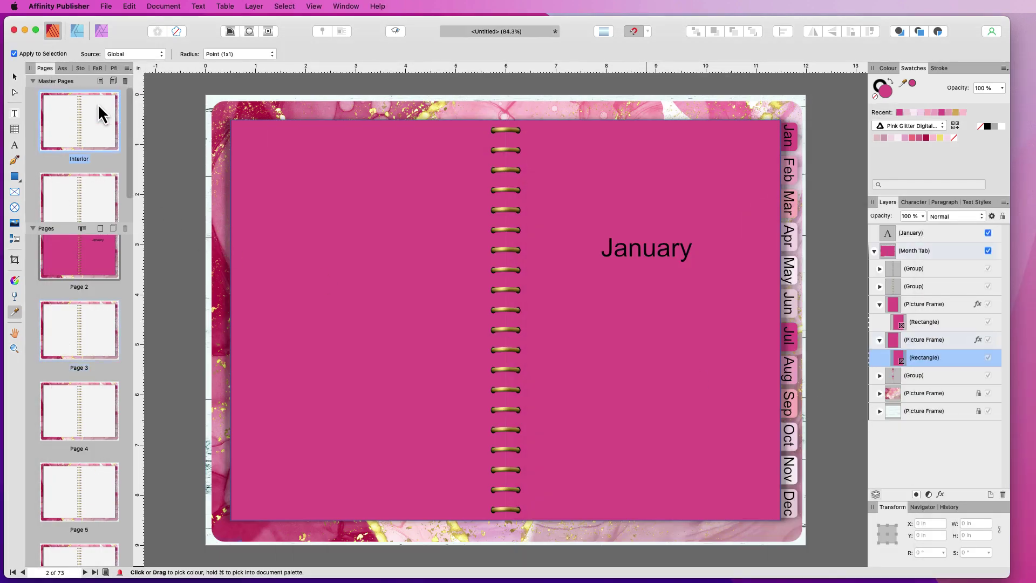
double_click(98, 104)
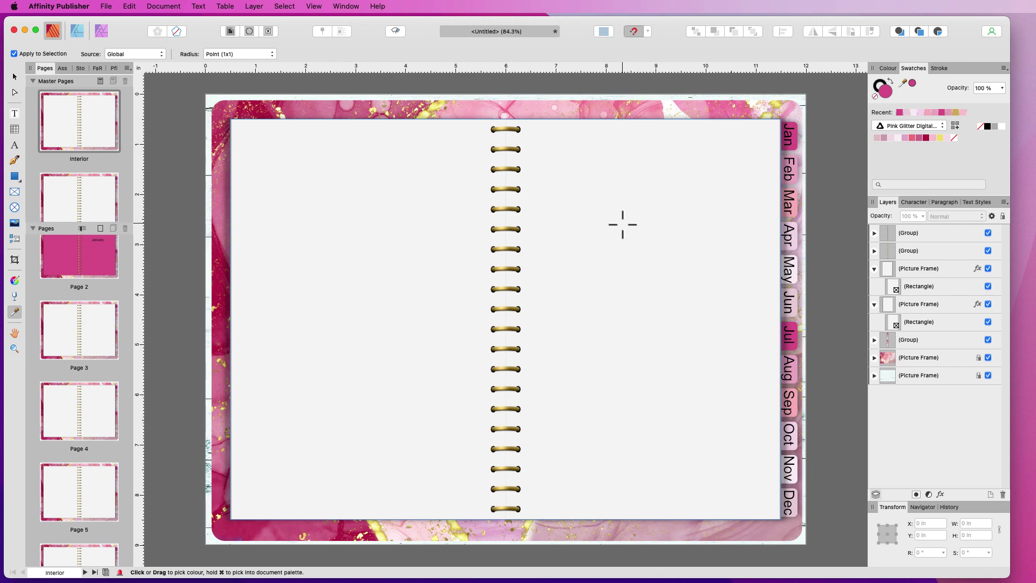
key("super+apostrophe")
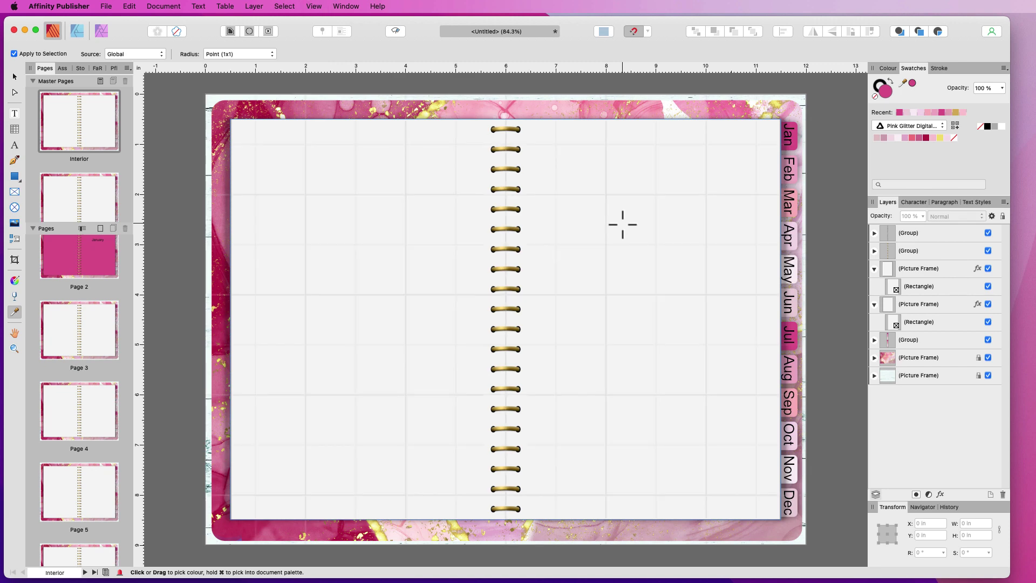
Set the grid to Basic mode with 0.25 in spacing and check the options for grid presets
left_click(313, 7)
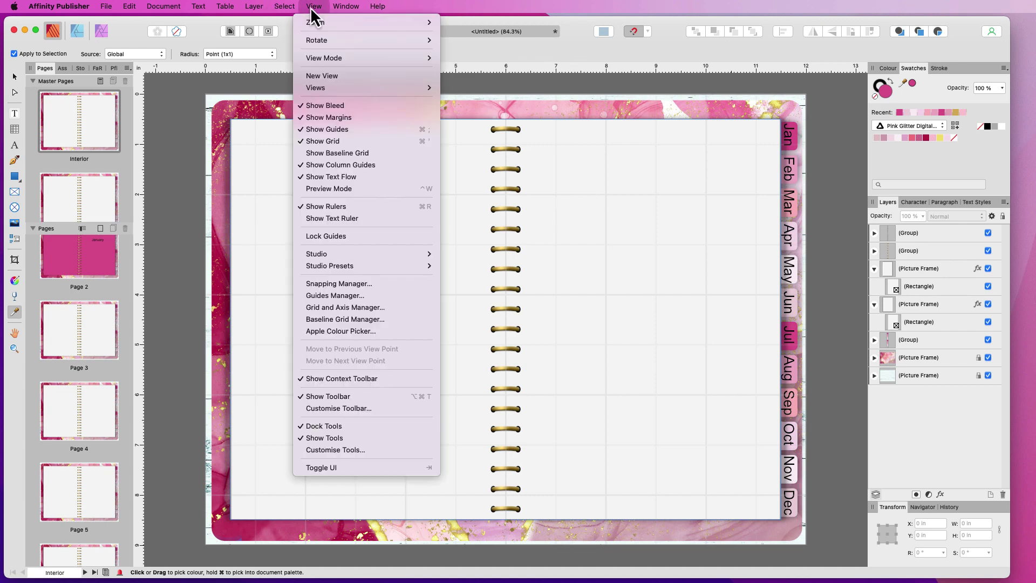
left_click(364, 309)
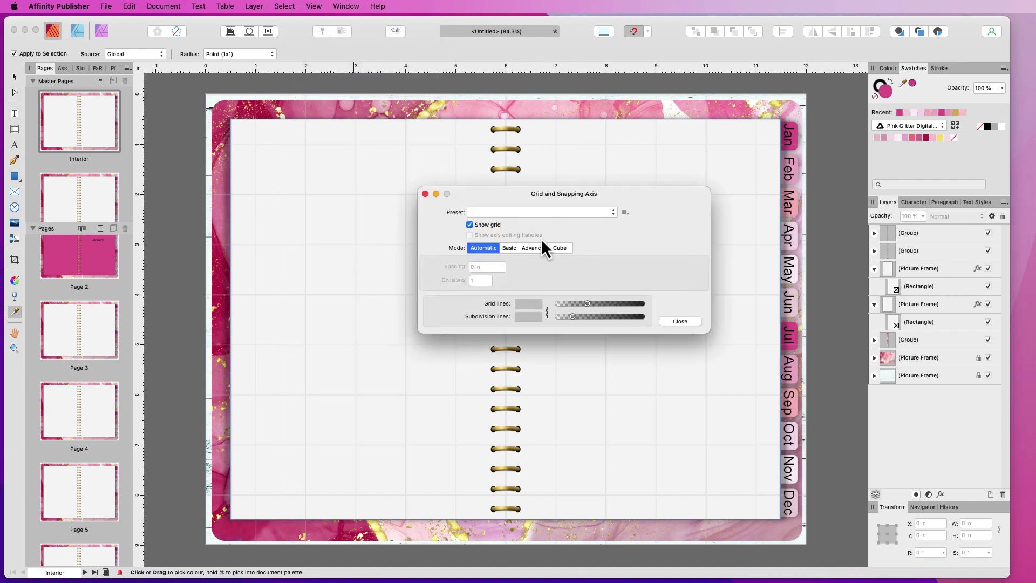
left_click(511, 249)
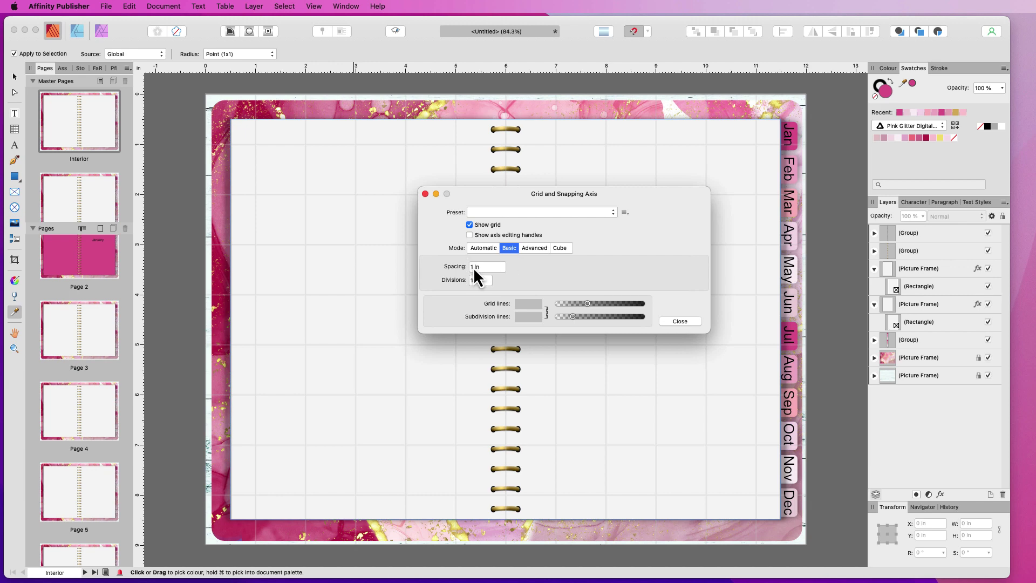
type("0.25")
key("Tab")
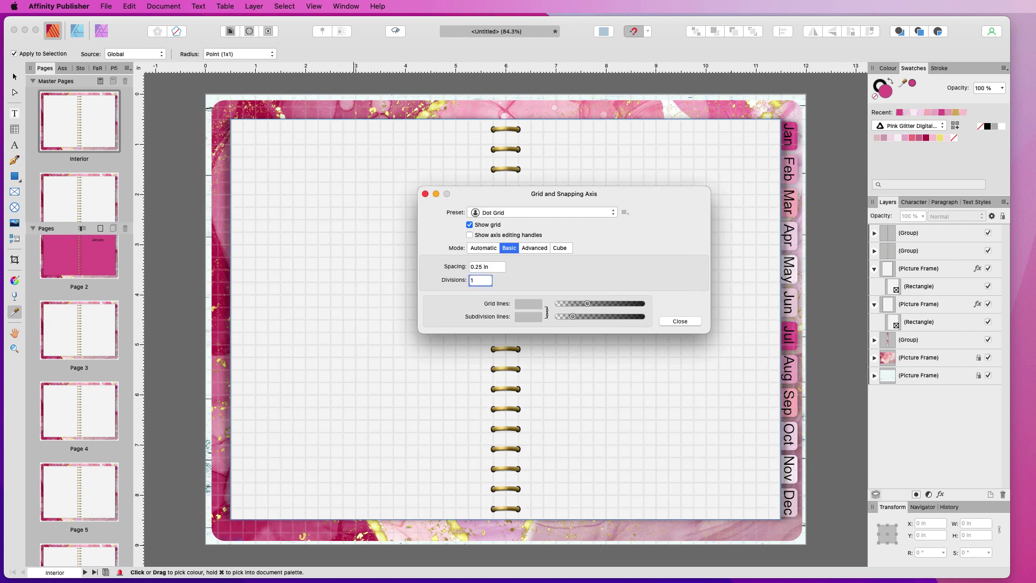
left_click(627, 213)
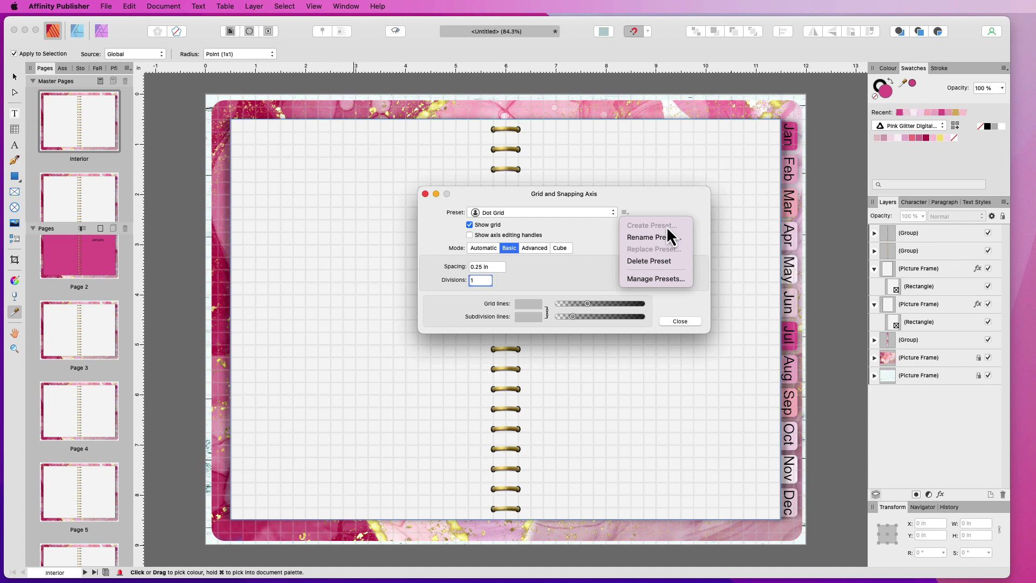
left_click(659, 204)
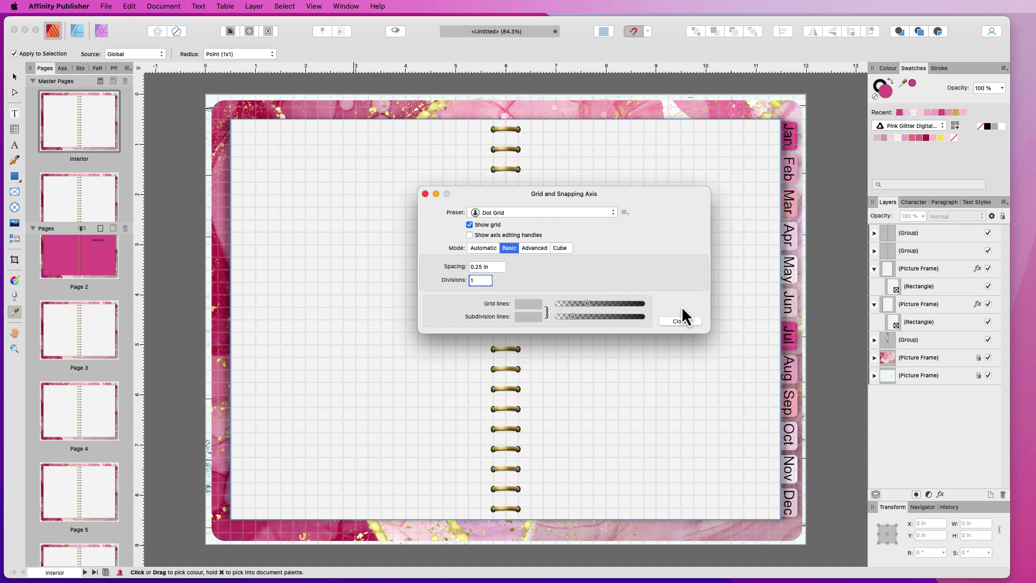
left_click(685, 324)
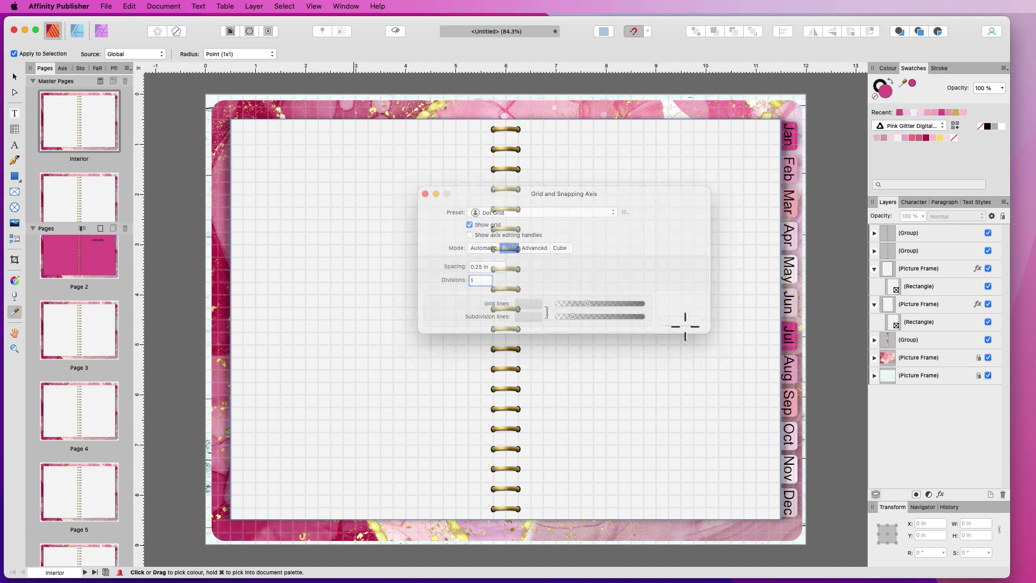
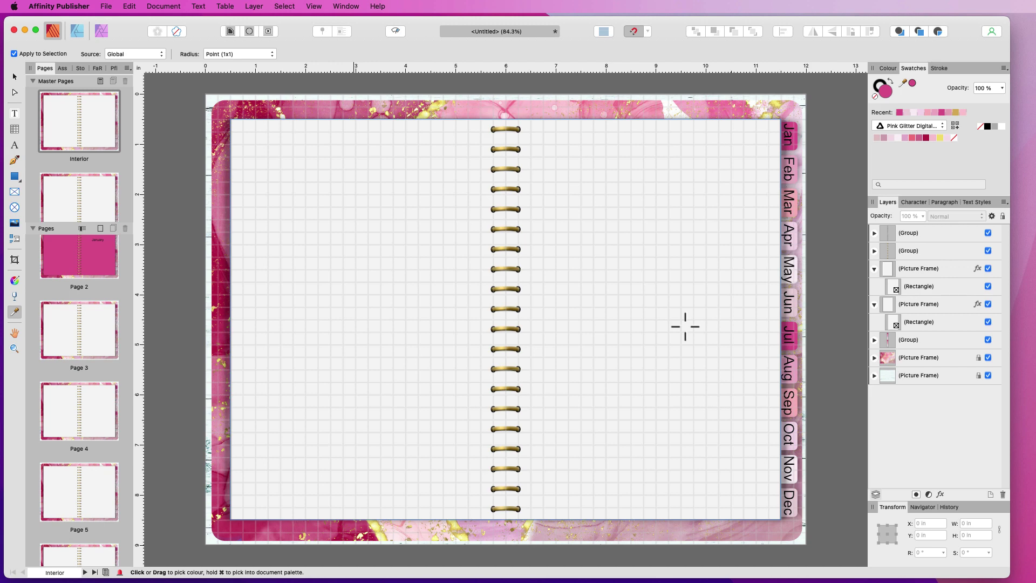
Draw a circle about 0.29 in across on the Interior master's left-hand page and move it to about X 3.46 in, Y 2.1 in
left_click(21, 183)
left_click(52, 192)
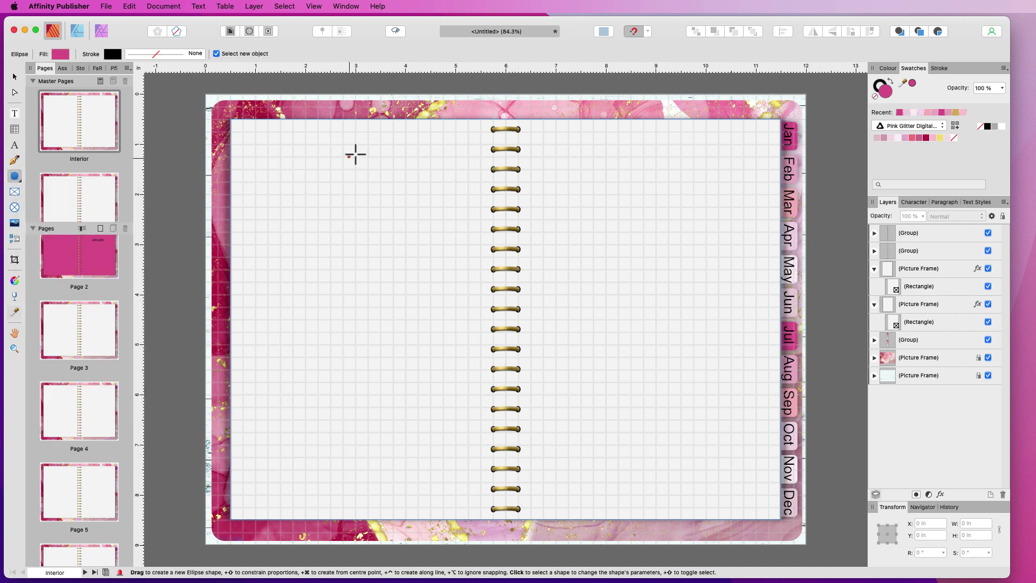
mouse_move(268, 137)
left_mouse_down()
mouse_move(299, 160)
mouse_move(278, 138)
left_mouse_up()
key("super")
key("shift")
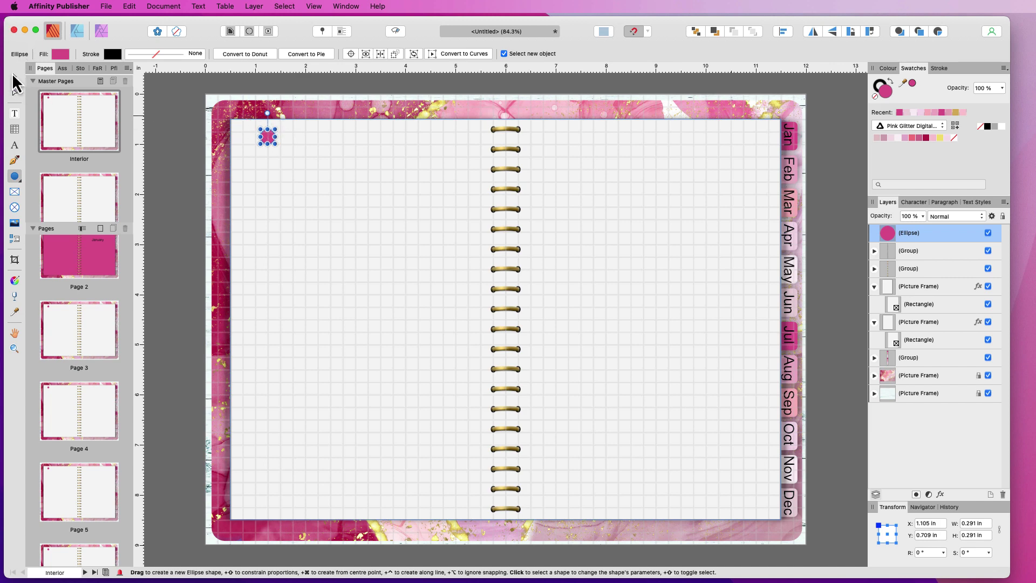
key("v")
left_click_drag(267, 137, 386, 207)
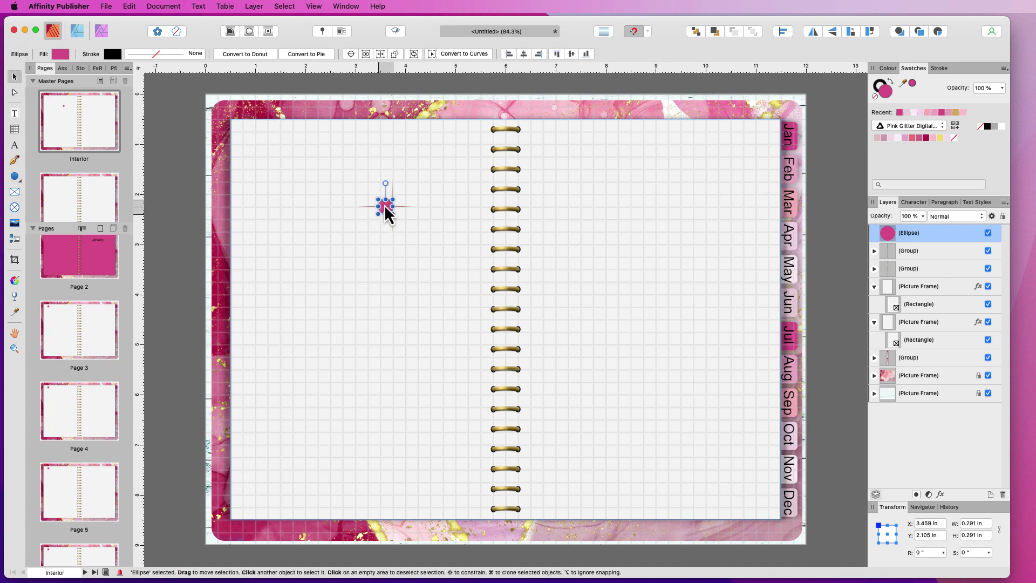
Fill the small circle with black and check its stroke settings
left_click(60, 55)
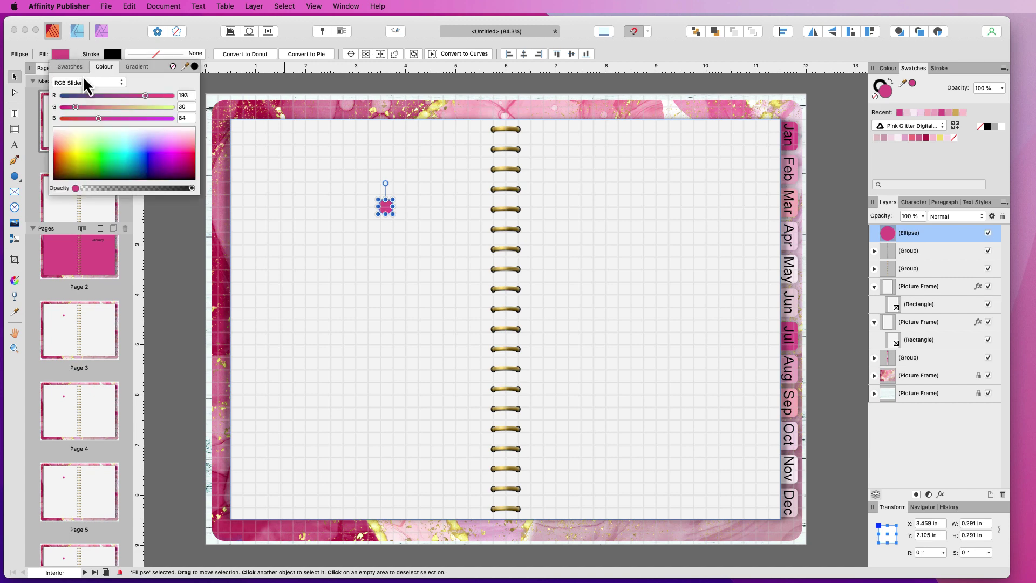
left_click(195, 66)
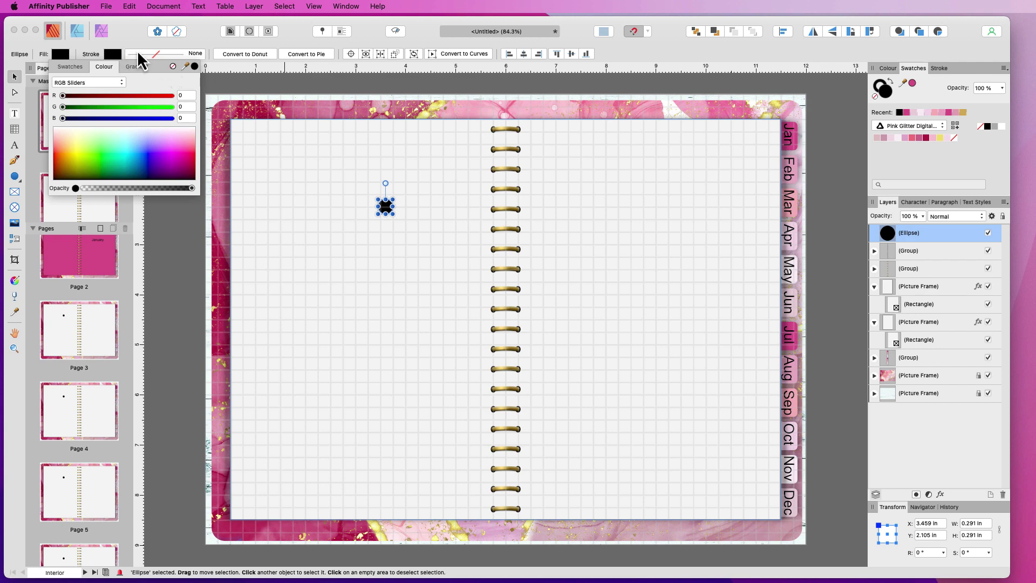
left_click(113, 54)
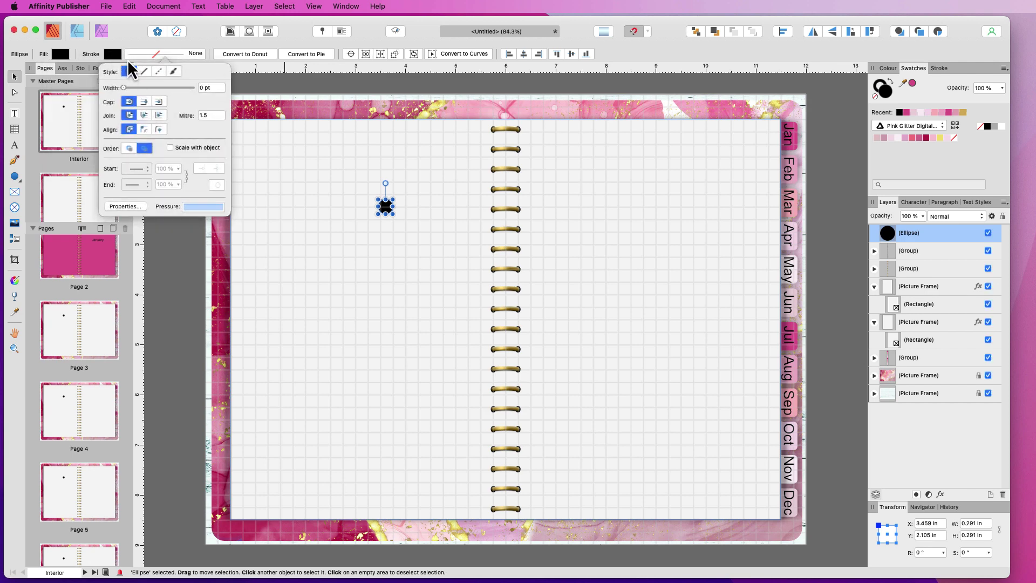
left_click(114, 54)
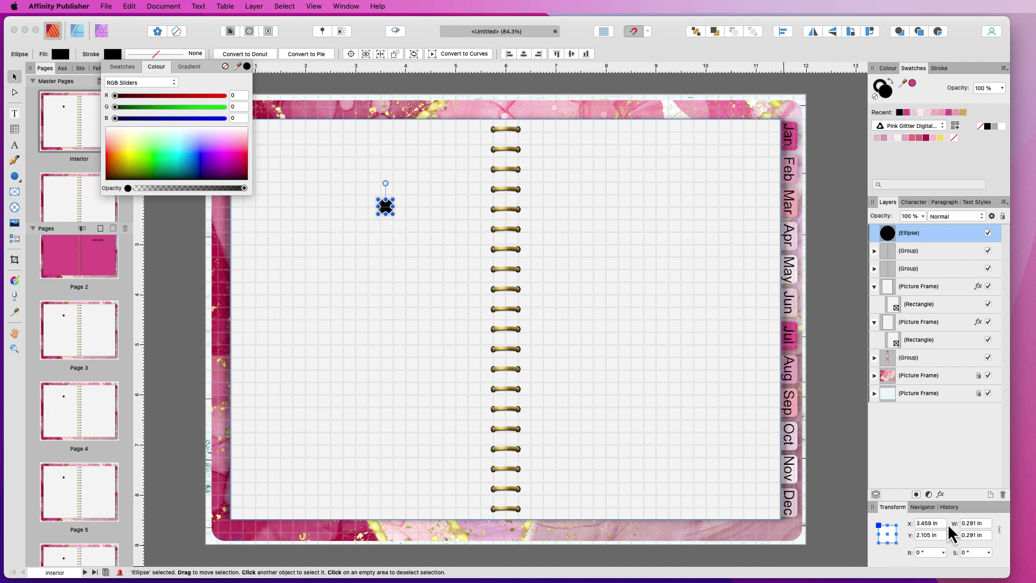
Set the black circle's width and height to 0.025 in each
left_click(971, 526)
left_click(975, 525)
left_click(976, 525)
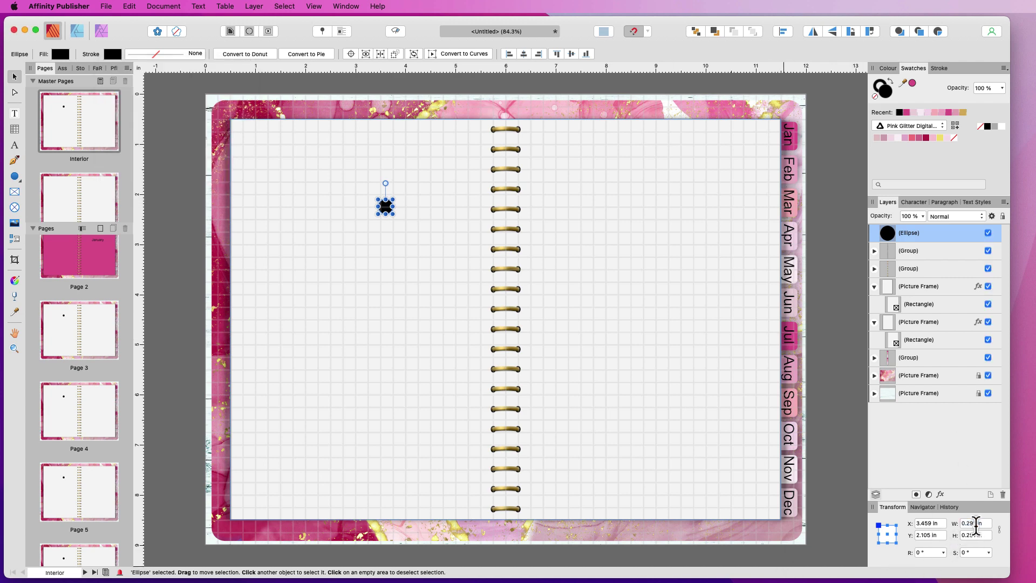
left_click_drag(976, 525, 969, 525)
type("0.025")
key("Tab")
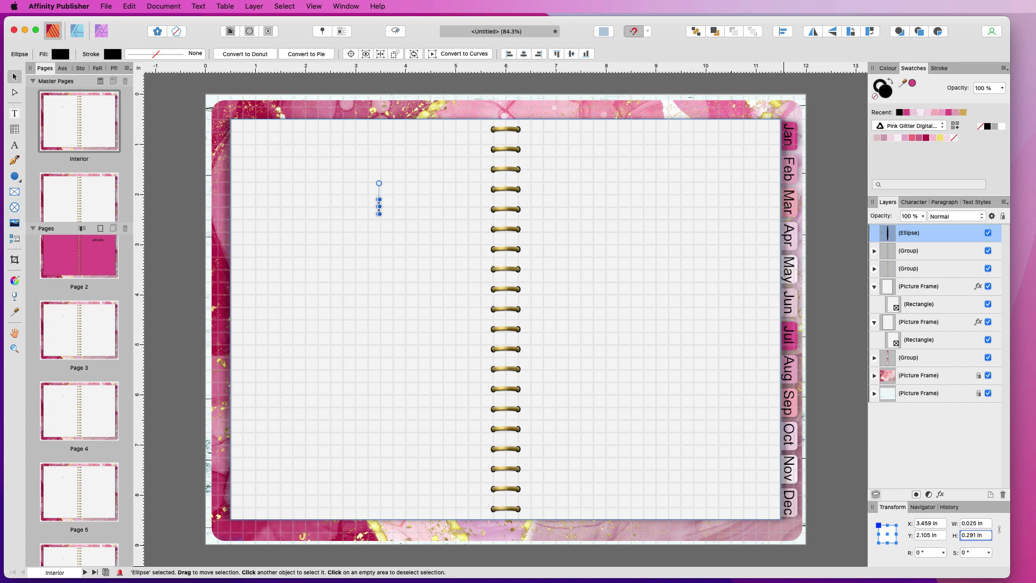
type("0.025")
key("Tab")
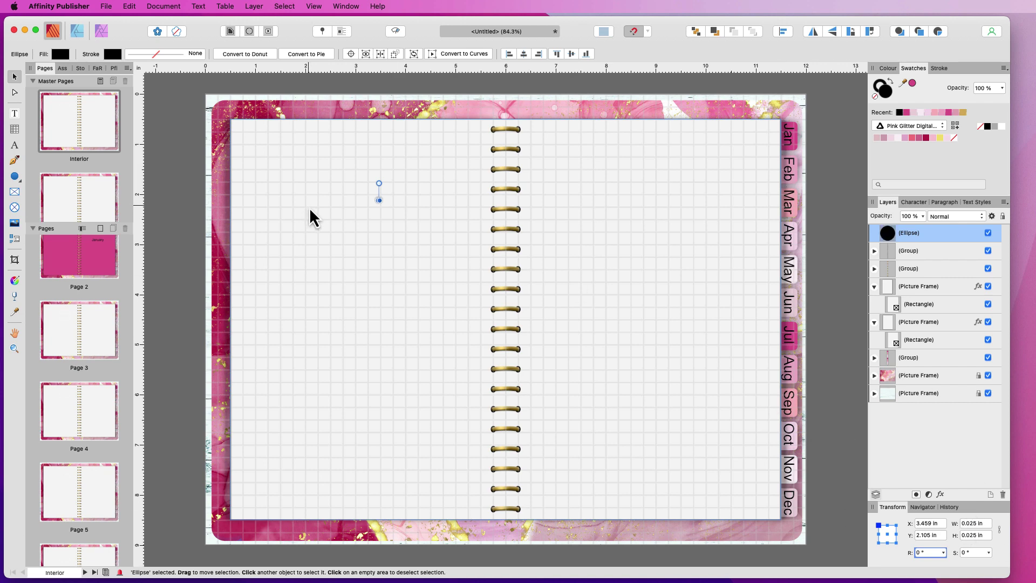
Position the dot at X 0.75 in, Y 0.75 in on the Interior master's left-hand page
left_click(931, 526)
type(".75")
key("Tab")
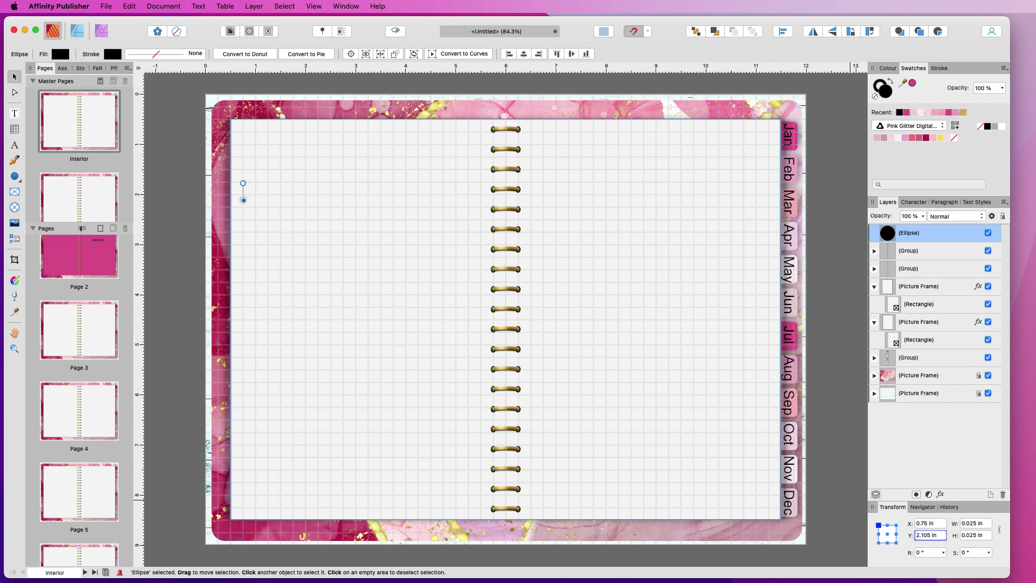
type("0.75")
key("Tab")
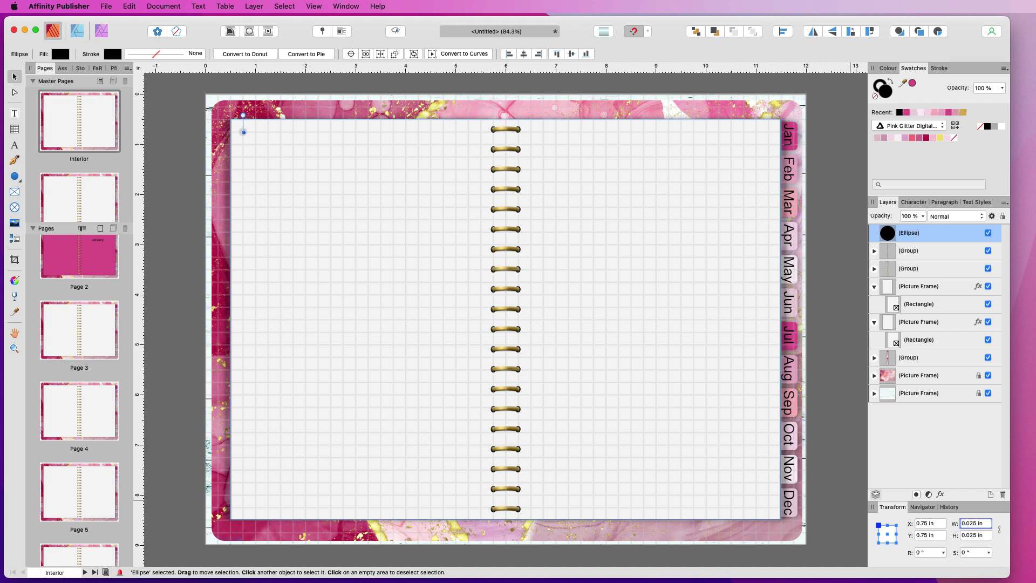
Move the dot slightly up and left so it is centred on the grid intersection at 0.75 in, about X 0.738 in, Y 0.738 in
key("super+plus")
key("super+plus")
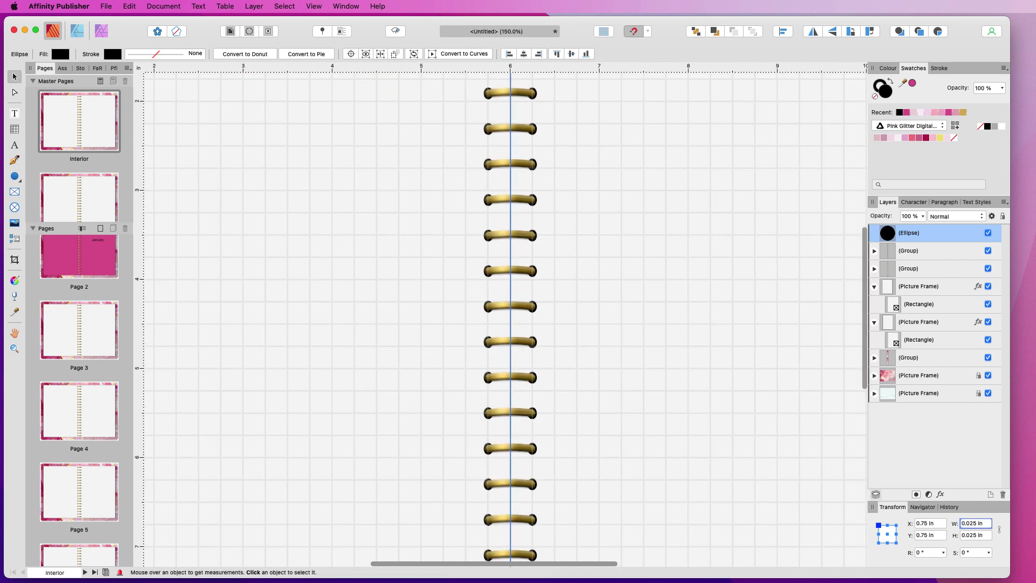
key("super+plus")
type("hh")
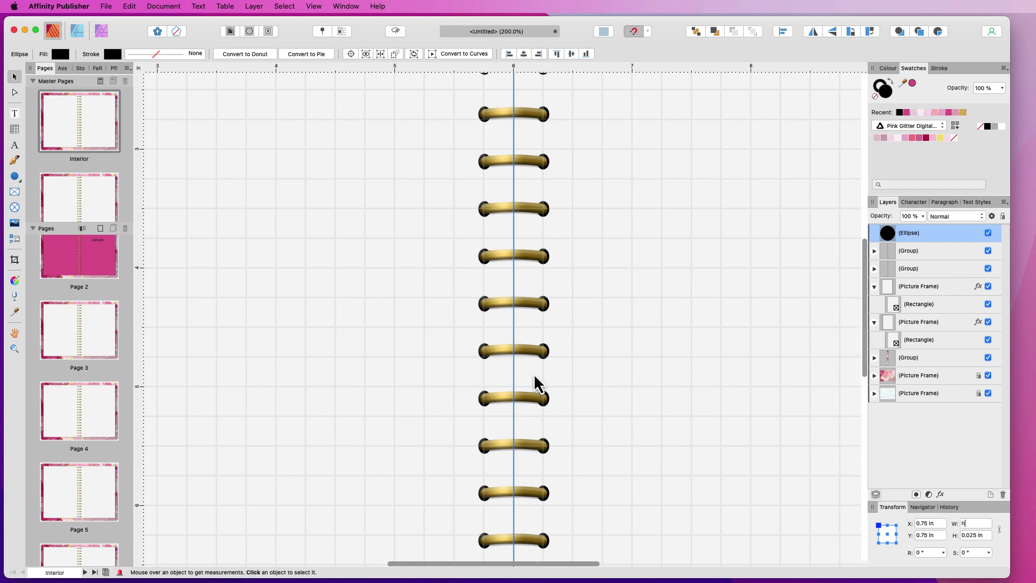
left_click(382, 191)
key("h")
left_click_drag(380, 191, 837, 453)
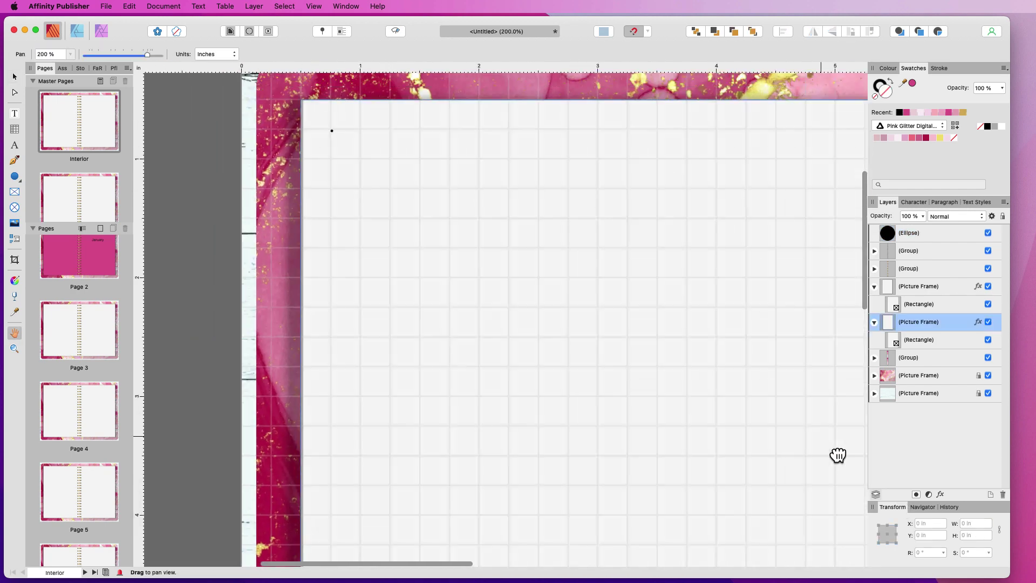
left_click_drag(610, 195, 573, 258)
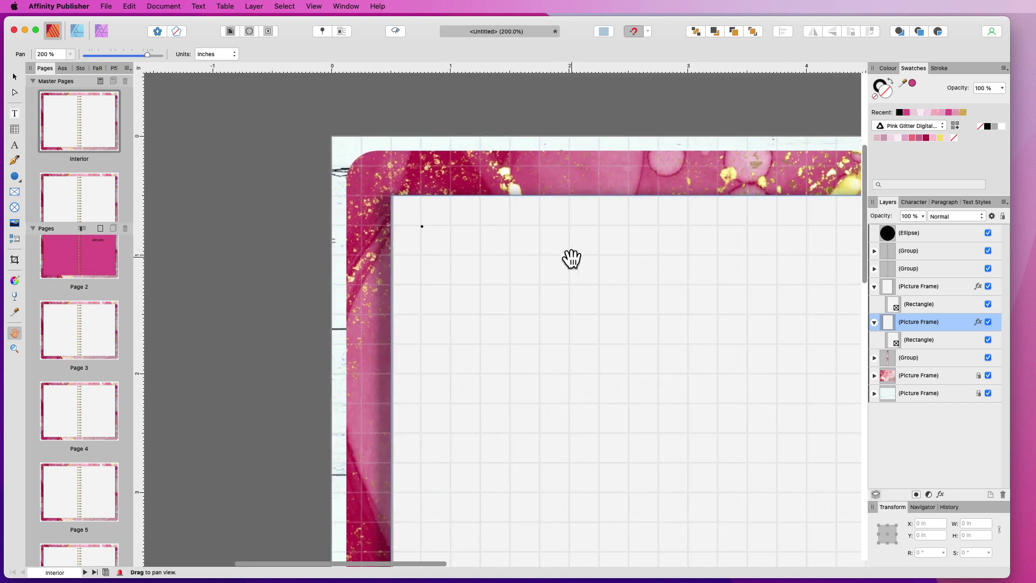
left_click(14, 77)
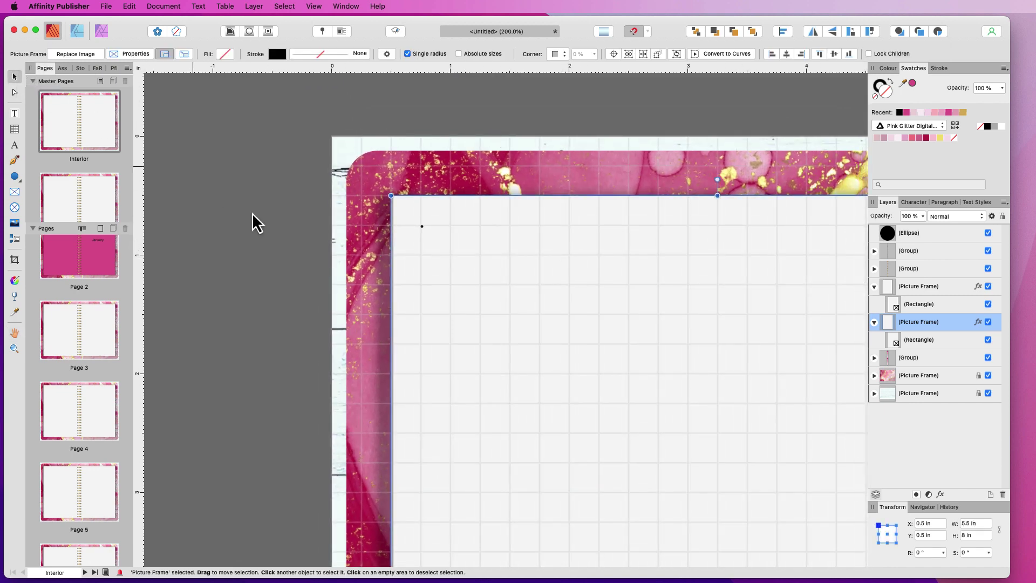
left_click(929, 231)
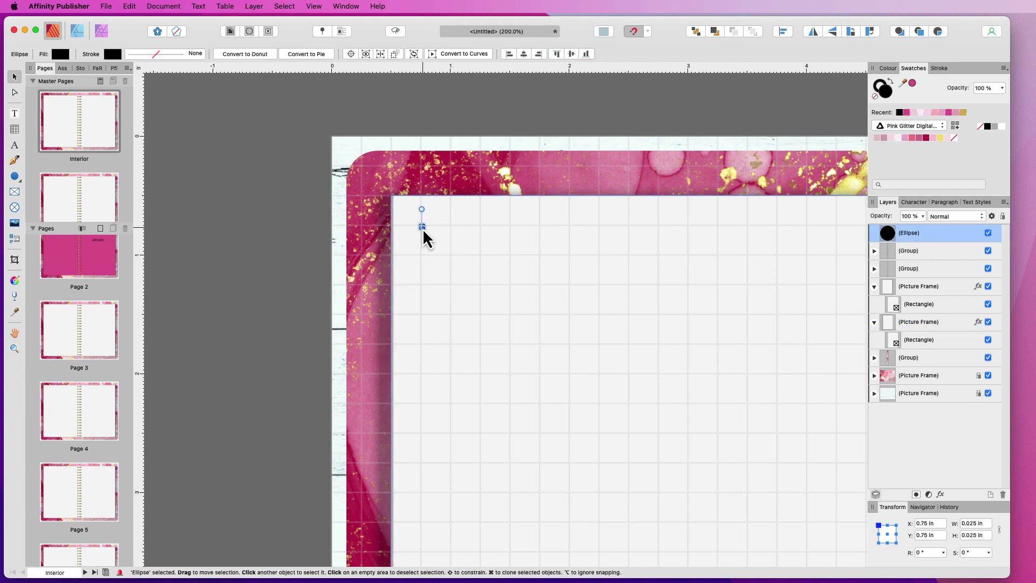
key("super+plus")
key("super+plus")
key("super+plus")
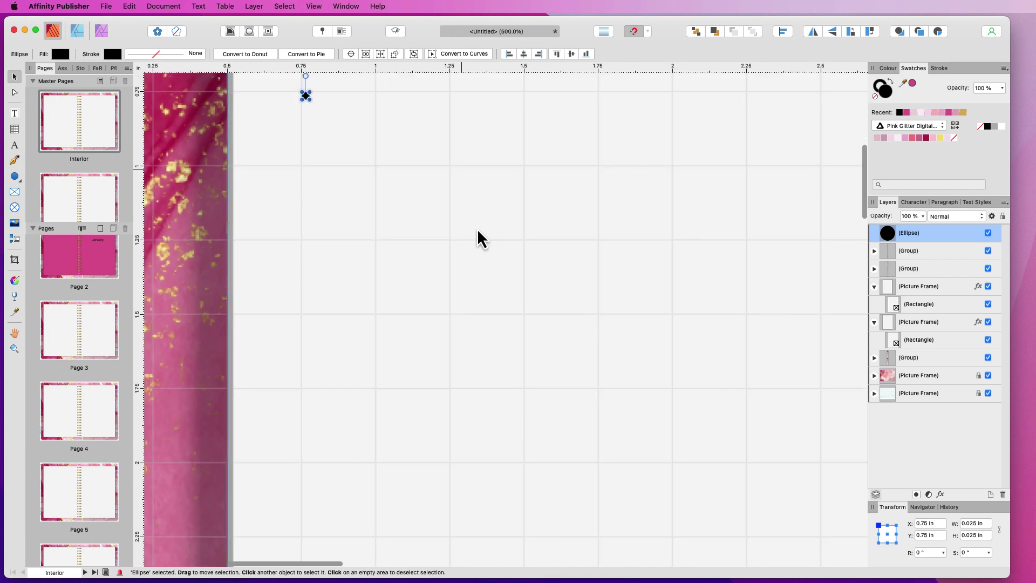
scroll(439, 214, "up", 1)
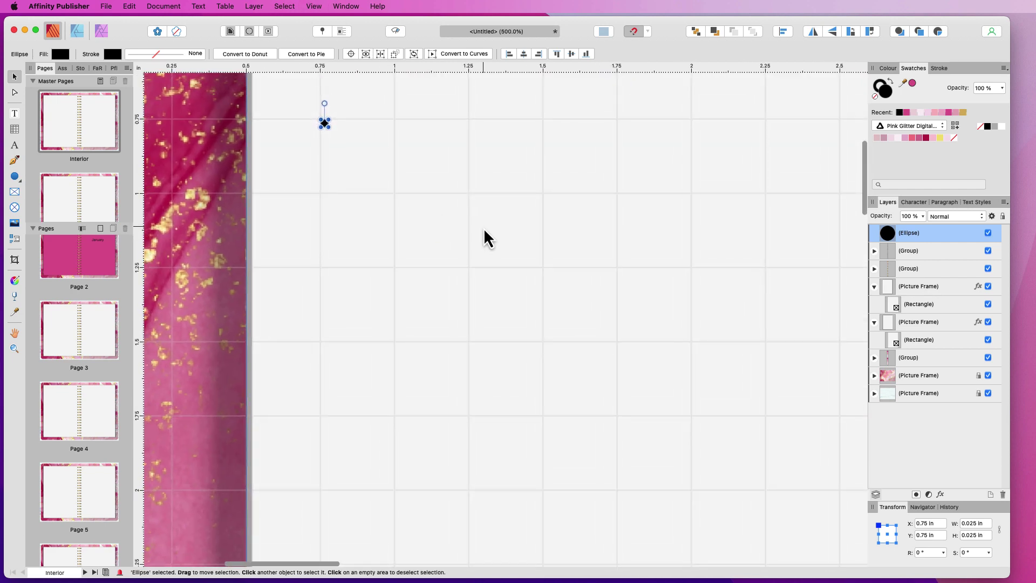
scroll(484, 229, "up", 4)
scroll(485, 229, "left", 8)
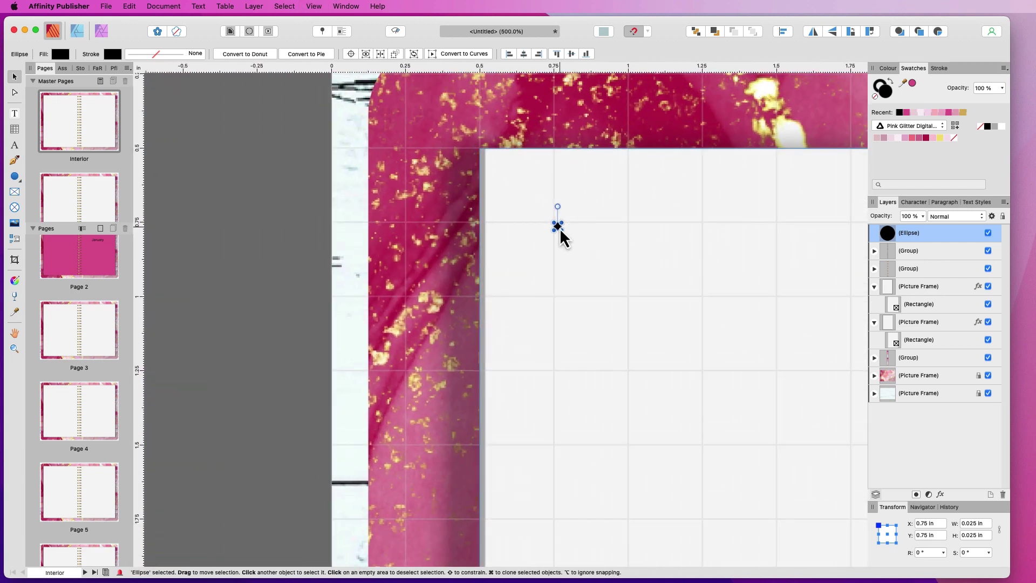
left_click_drag(559, 229, 555, 225)
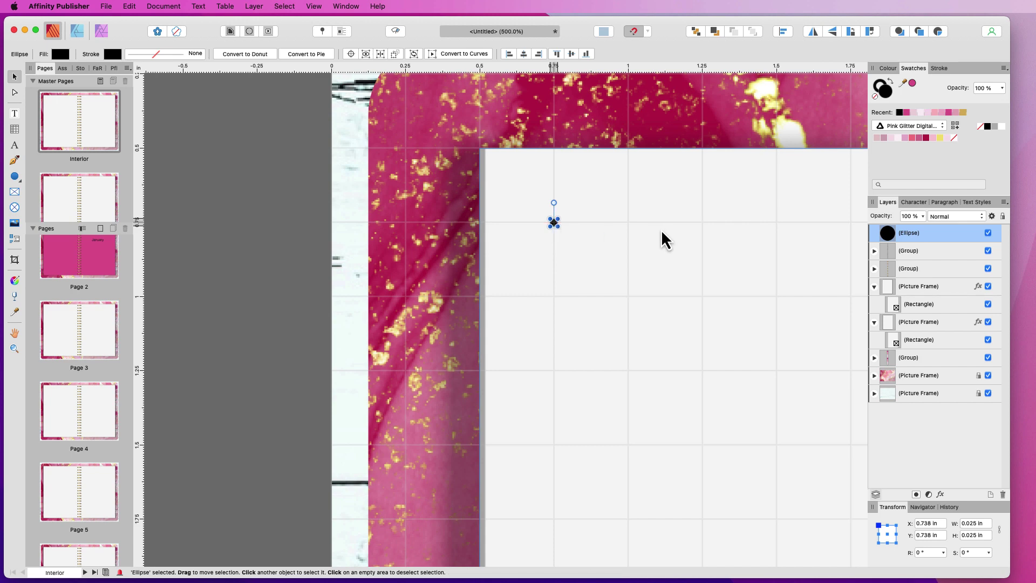
Turn on the transform origin display and select the dot again to check its centring on the grid intersection
left_click(350, 54)
left_click(617, 287)
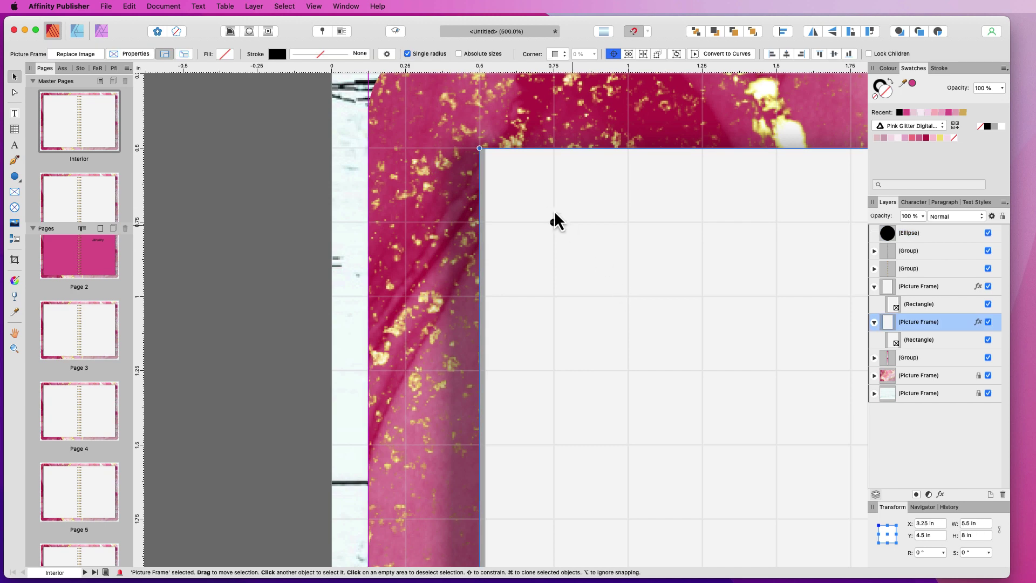
left_click(555, 224)
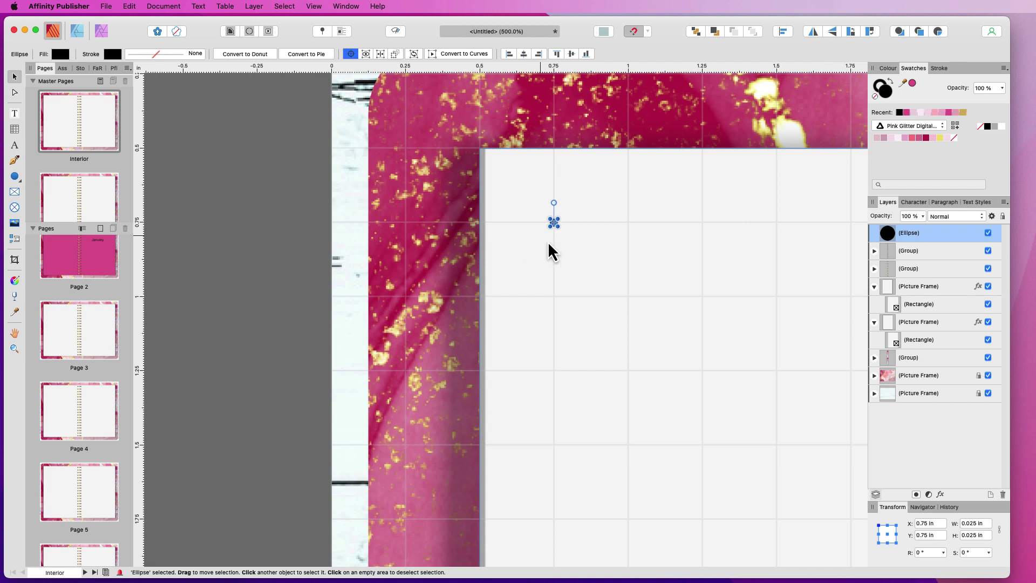
Duplicate the dot and offset the copy by +0.25 in horizontally, to X 1 in
left_click(941, 524)
key("super+j")
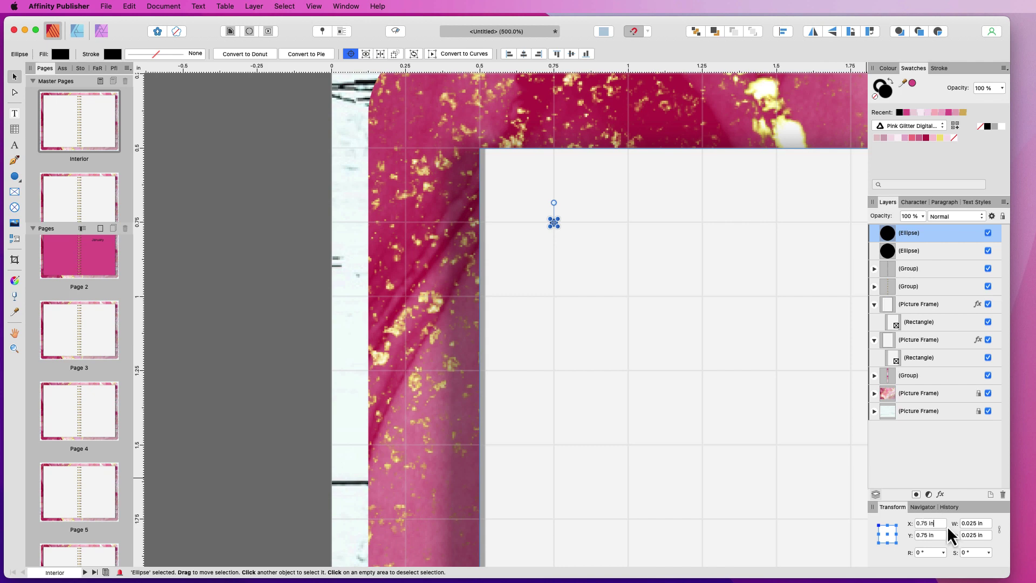
type("+0.25")
key("Tab")
scroll(678, 272, "right", 3)
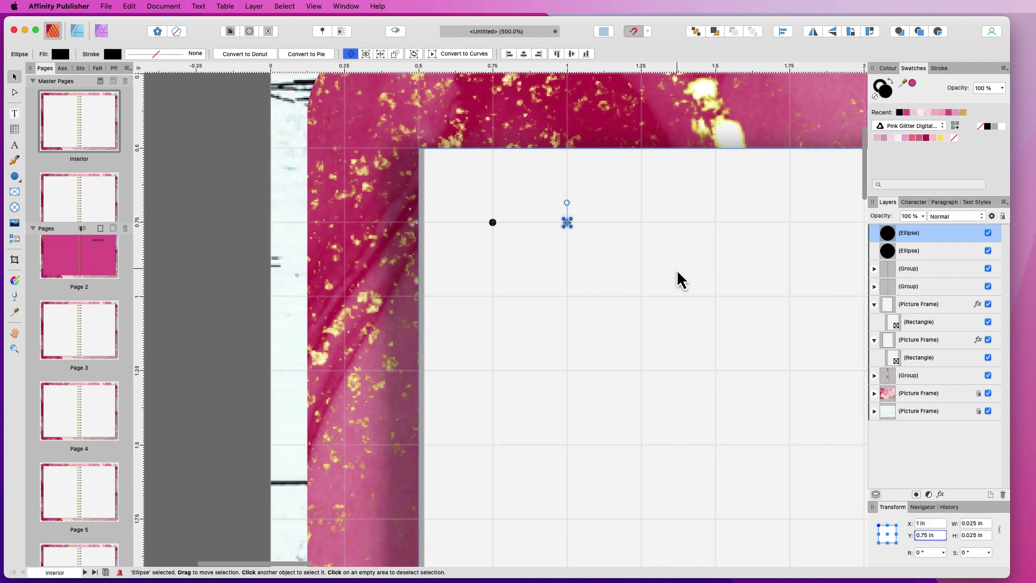
Repeat the 0.25 in spaced duplication to extend the row of dots across the left-hand page and over the rings to about 6.75 in
scroll(678, 272, "right", 10)
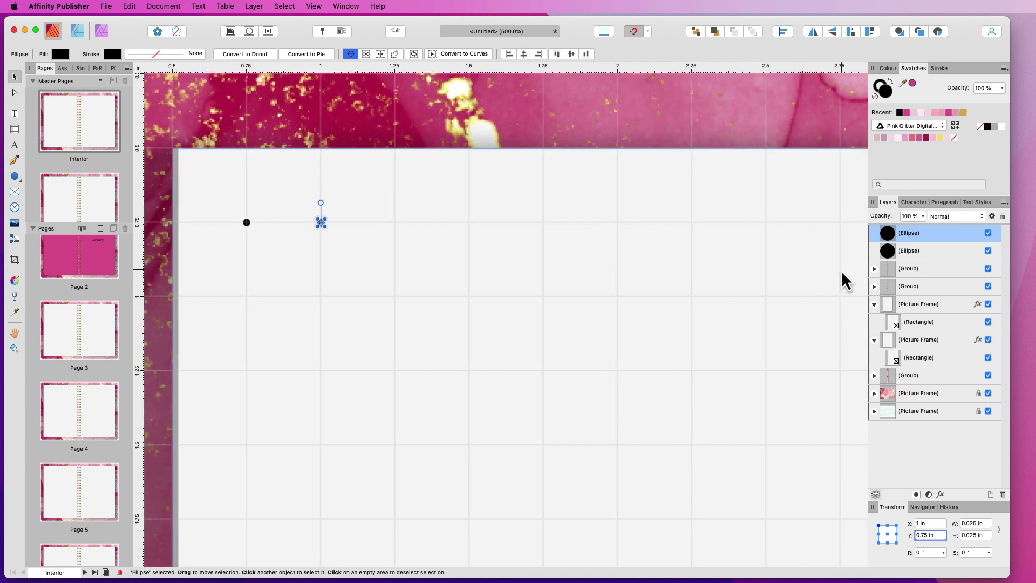
key("super+j")
key("super+j")
key("super+j")
key("super+j")
key("super+j")
key("super+j")
key("super+j")
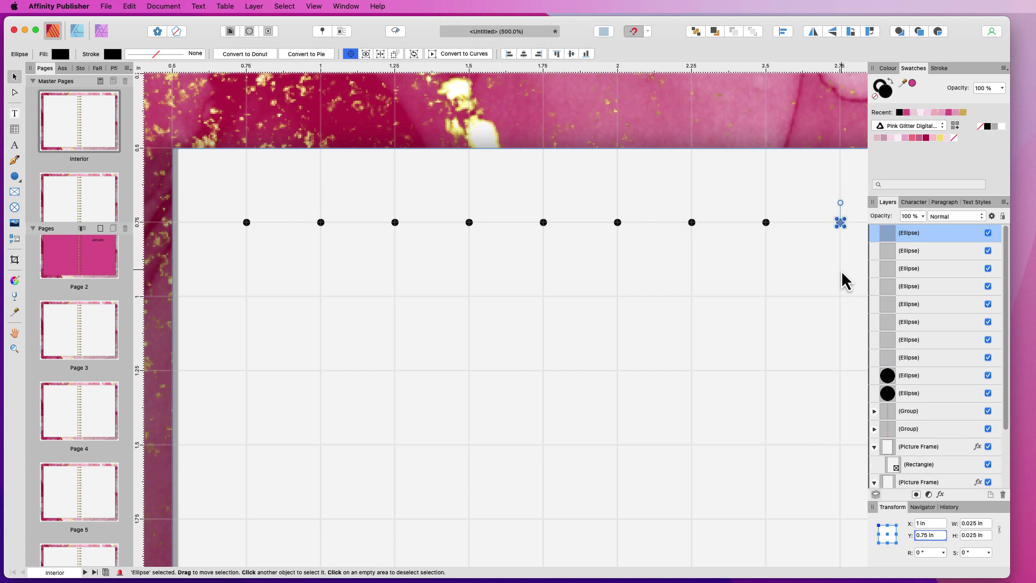
key("super+j")
key("super+j")
key("super+j")
key("super+j")
key("super+j")
key("super+j")
key("super+j")
key("super+j")
key("super+j")
key("super+j")
key("super+j")
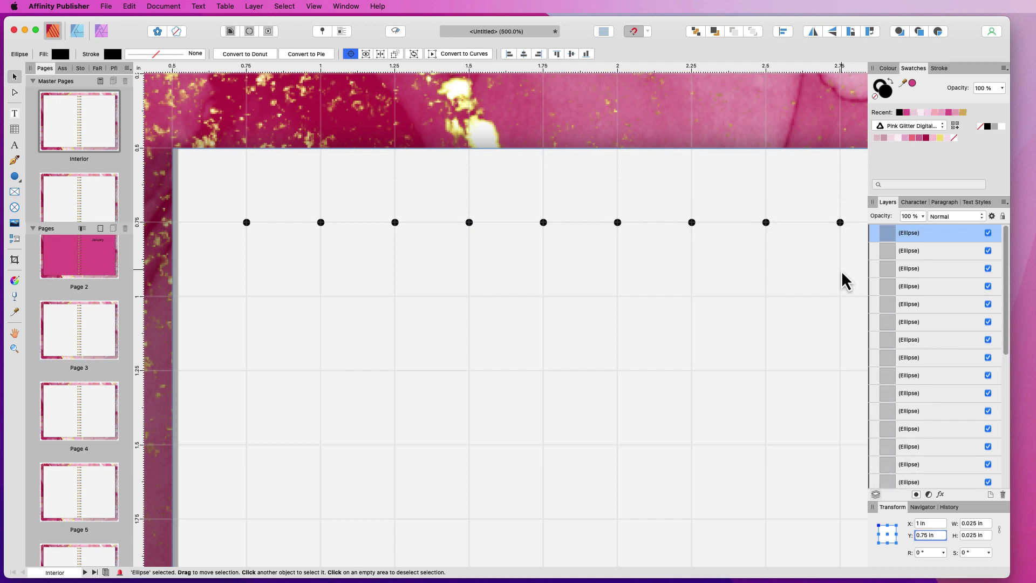
Continue the row of evenly spaced dots across the right-hand page from 7 in to 9.75 in
scroll(836, 274, "right", 5)
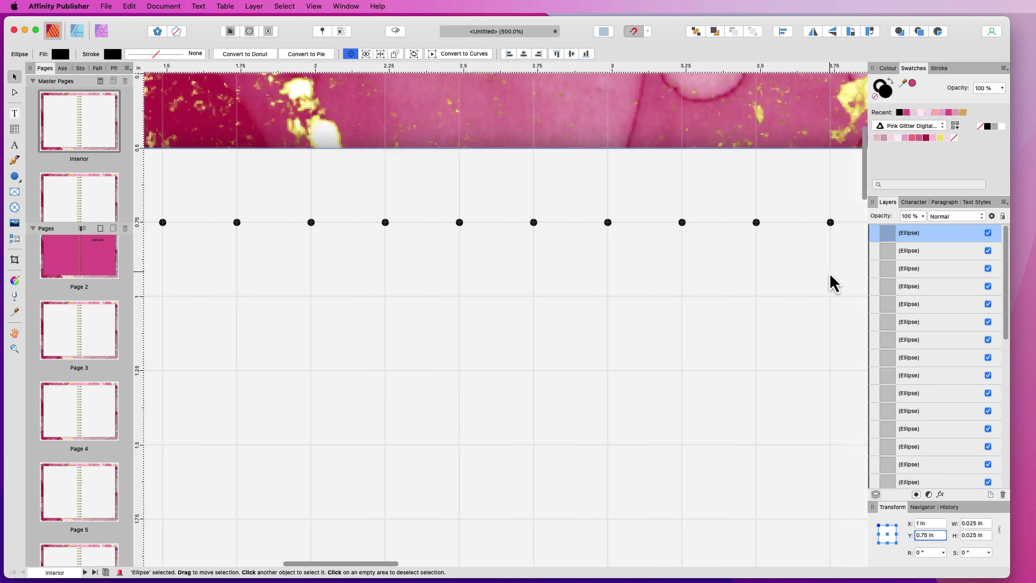
scroll(834, 282, "right", 12)
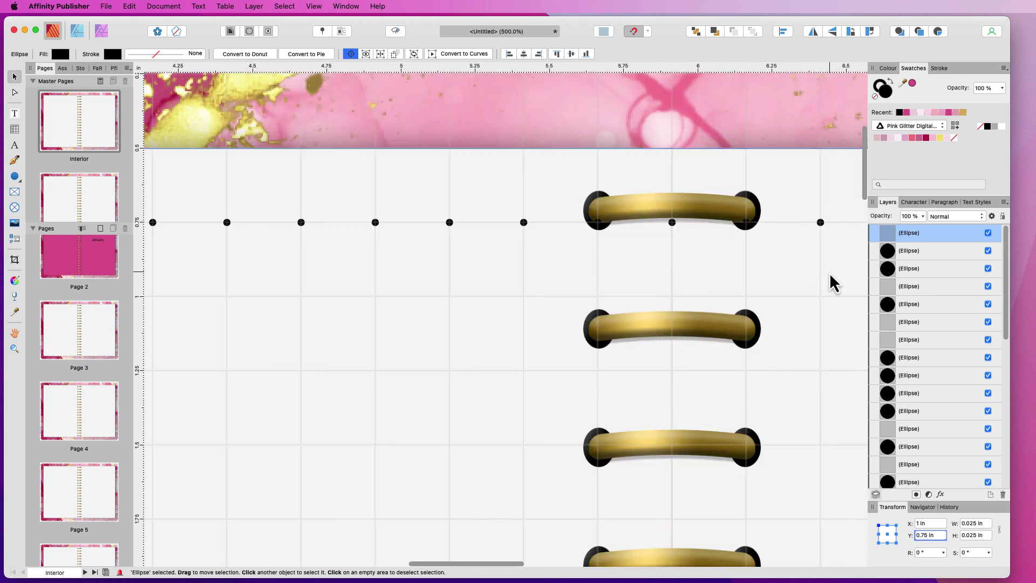
scroll(834, 281, "right", 9)
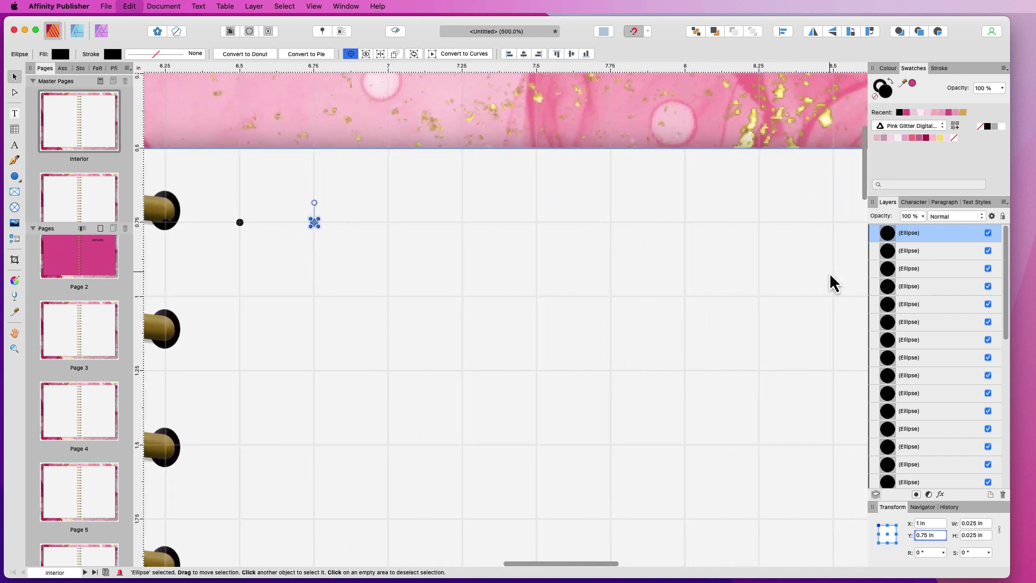
key("super+j")
key("super+j")
key("super+j")
key("super+j")
key("super+j")
key("super+j")
key("super+j")
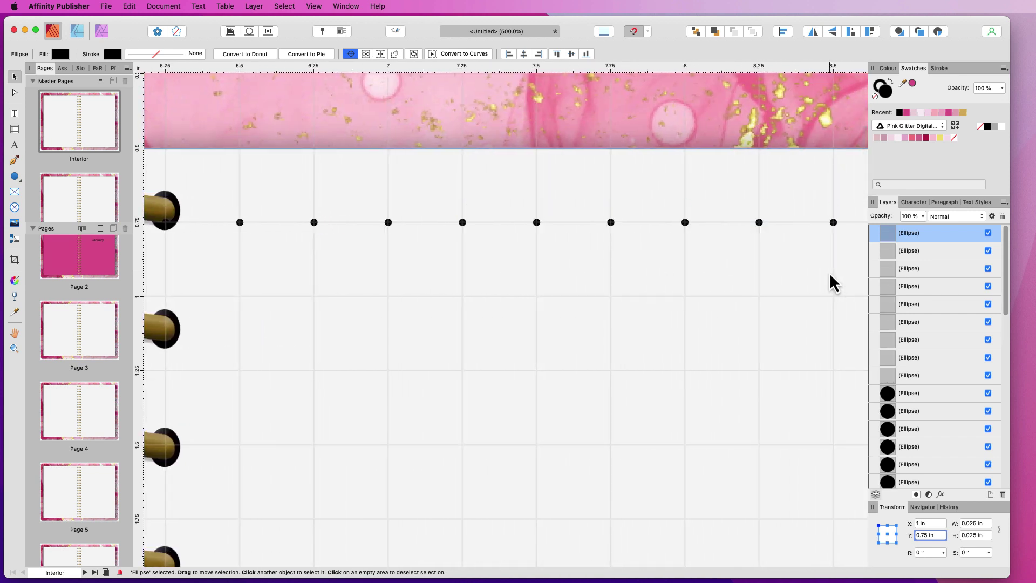
scroll(830, 275, "right", 1)
key("super+j")
key("super+j")
scroll(830, 275, "right", 5)
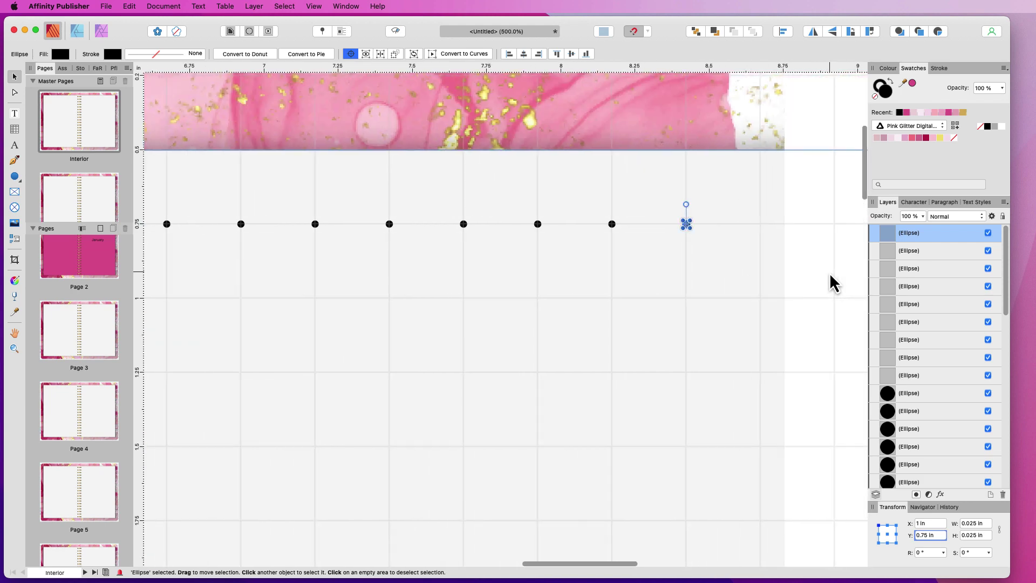
key("super+j")
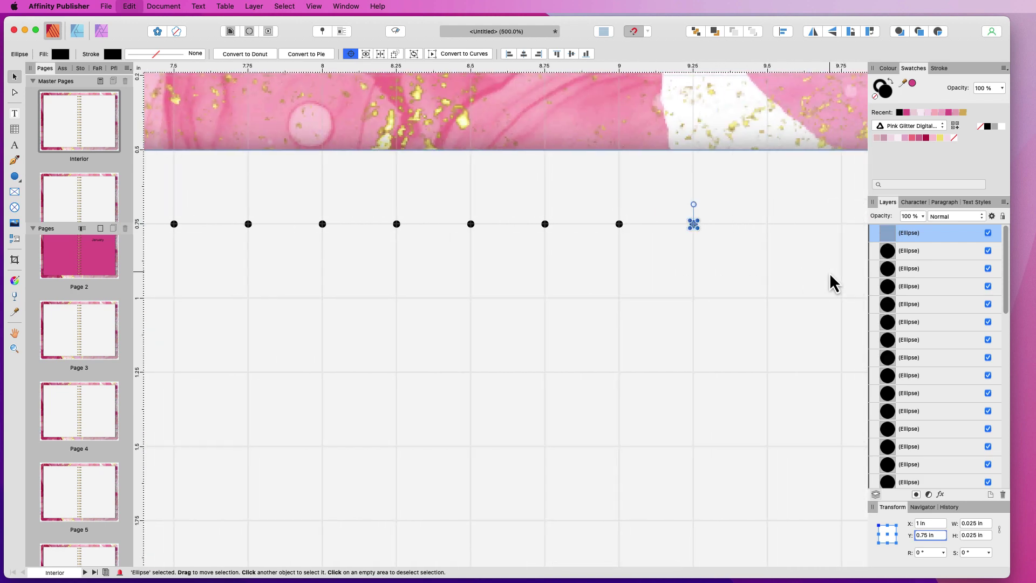
key("super+j")
key("super+j")
scroll(831, 283, "right", 3)
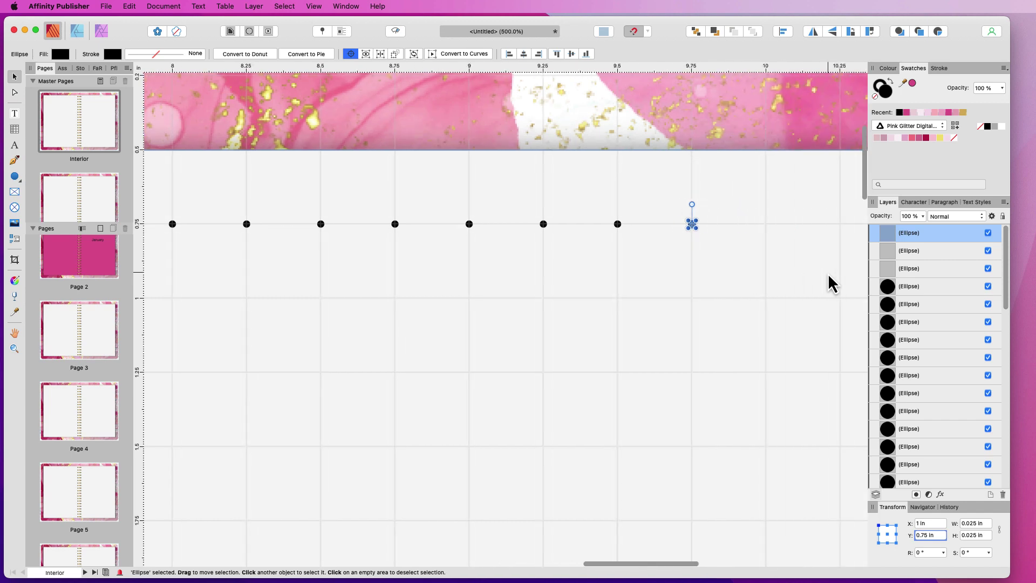
key("super+j")
scroll(829, 275, "right", 8)
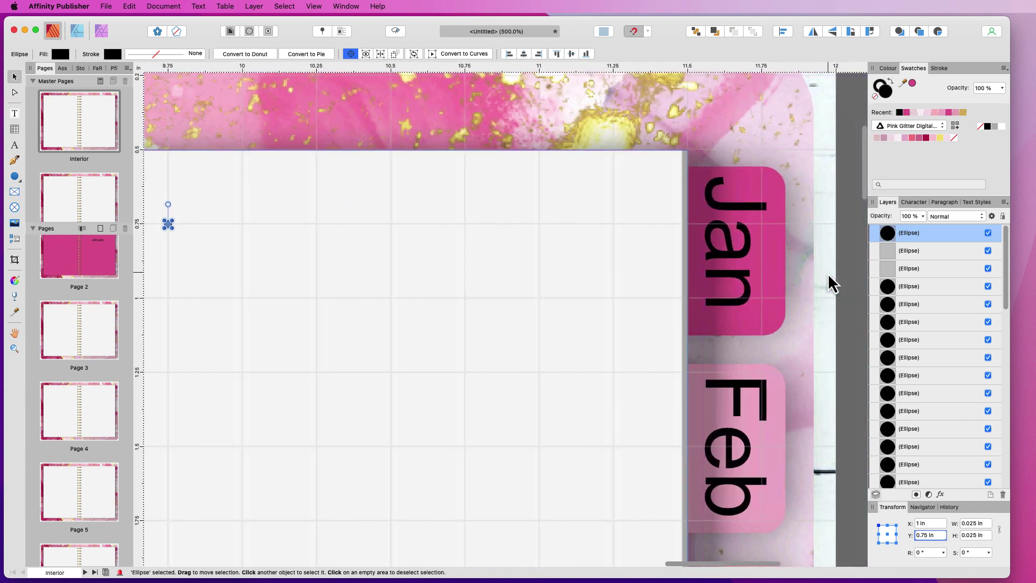
Finish the dot row by duplicating from 10 in up to the last grid line inside the right-hand page, at 11.25 in
key("super+j")
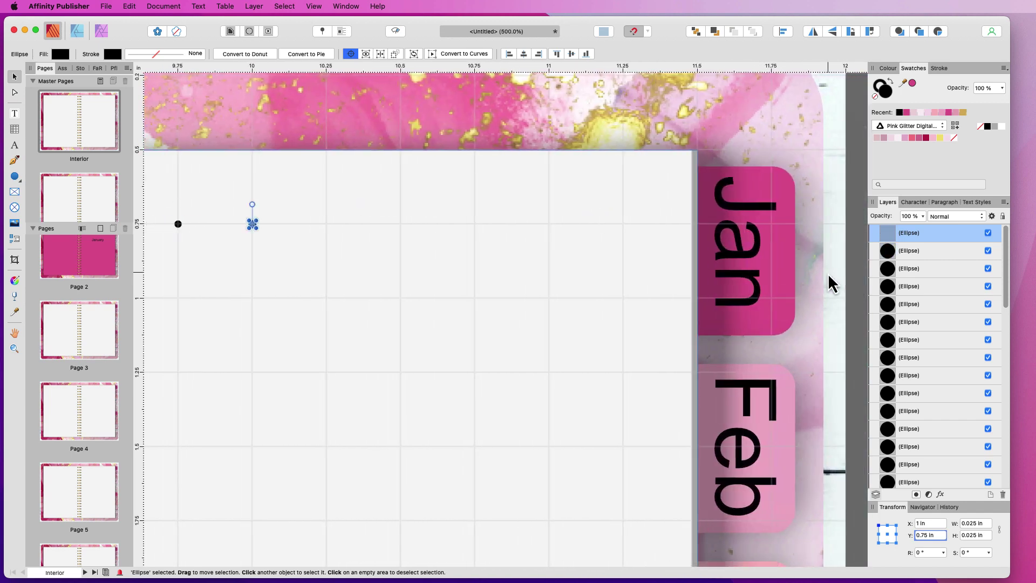
key("super+j")
key("super+j")
key("super+j")
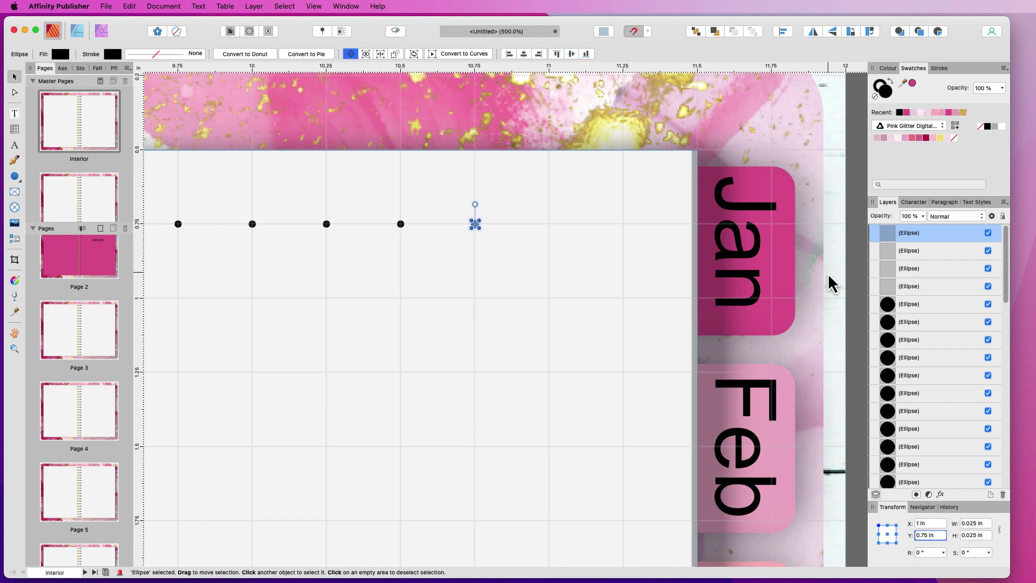
key("super+j")
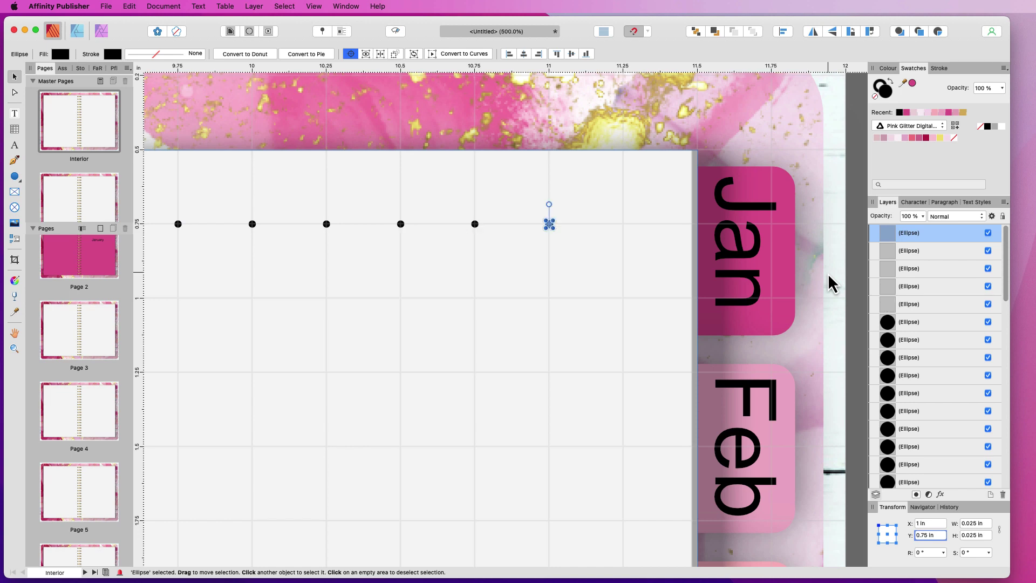
key("super+j")
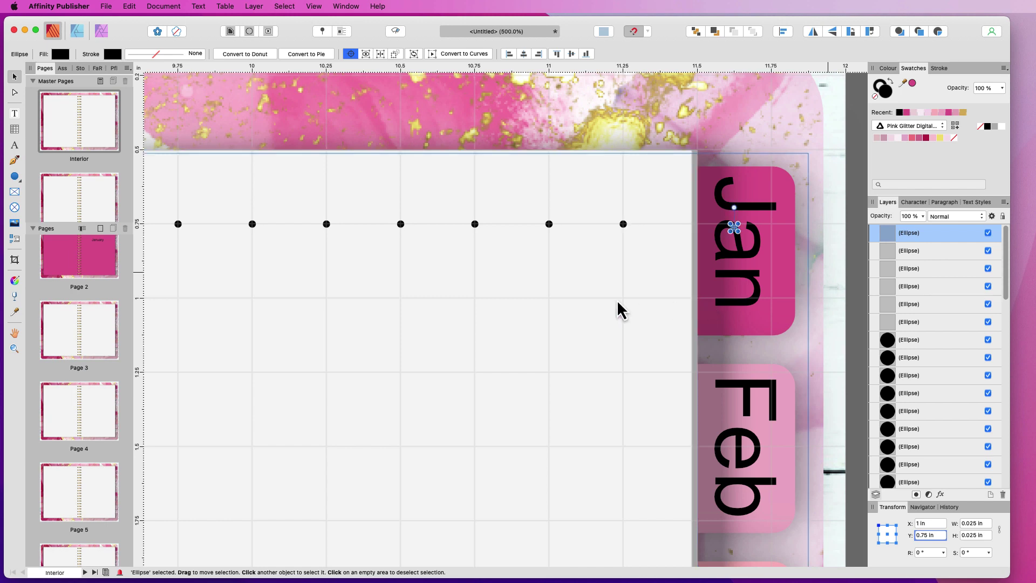
scroll(617, 300, "left", 10)
scroll(617, 299, "right", 8)
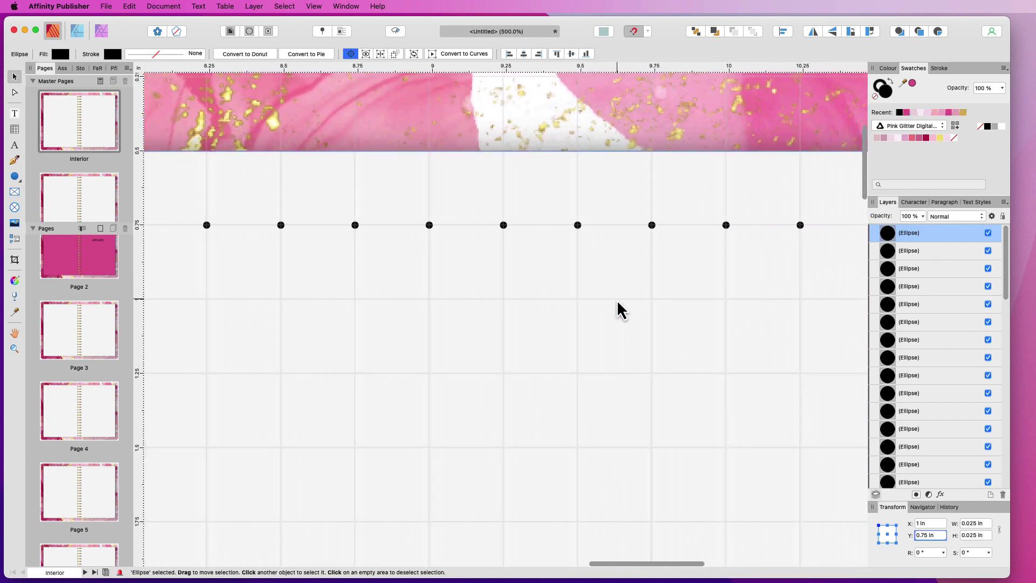
Delete the dot that shows below the topmost ring at the 6 in centre line
scroll(617, 299, "right", 8)
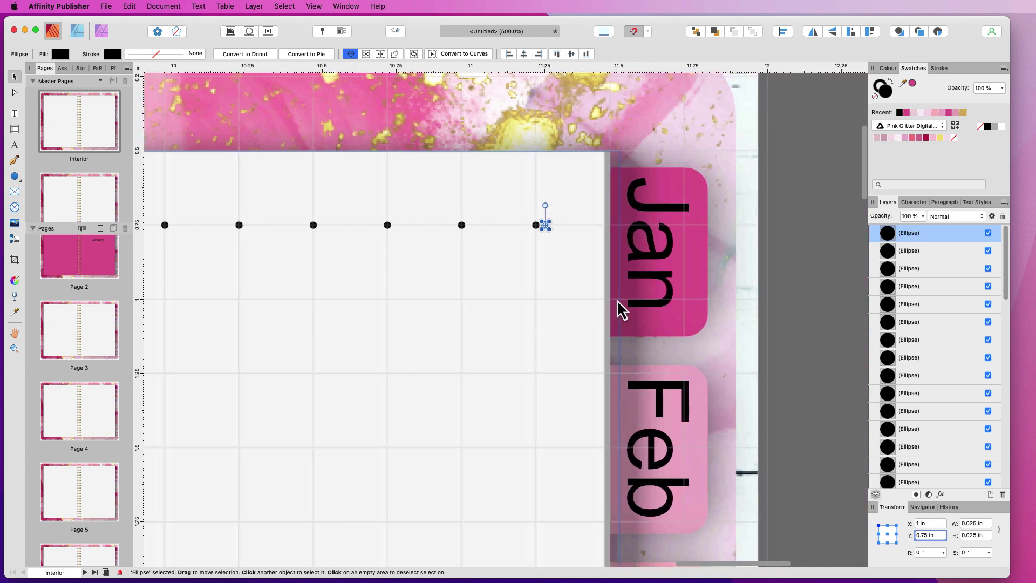
scroll(617, 299, "left", 6)
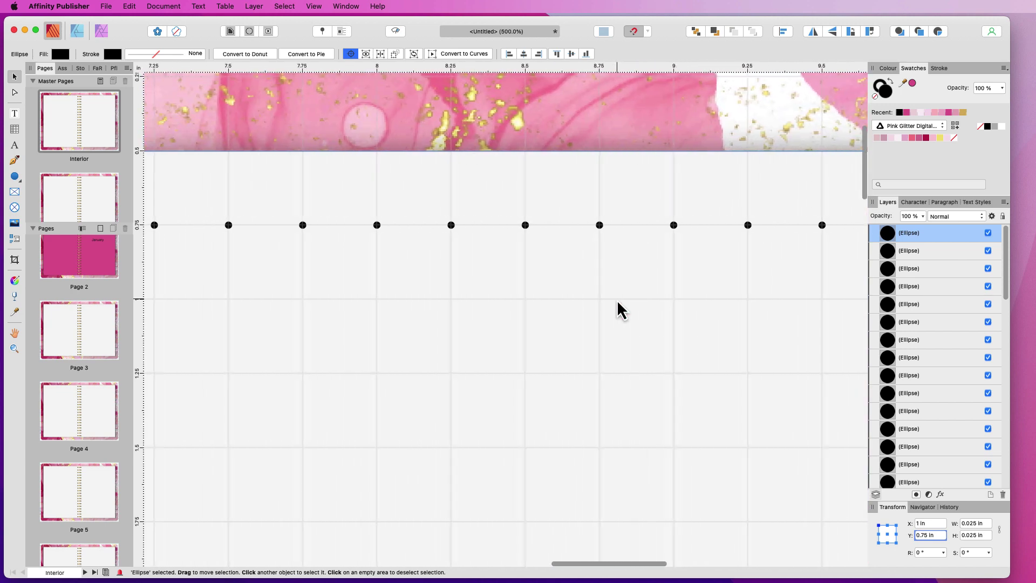
scroll(617, 299, "right", 5)
scroll(617, 299, "left", 15)
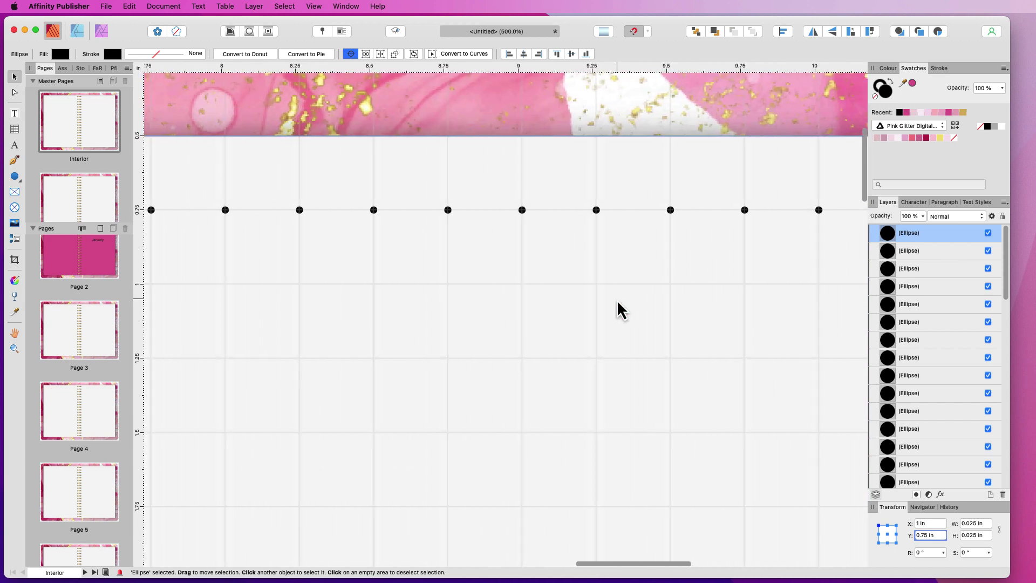
scroll(617, 300, "left", 5)
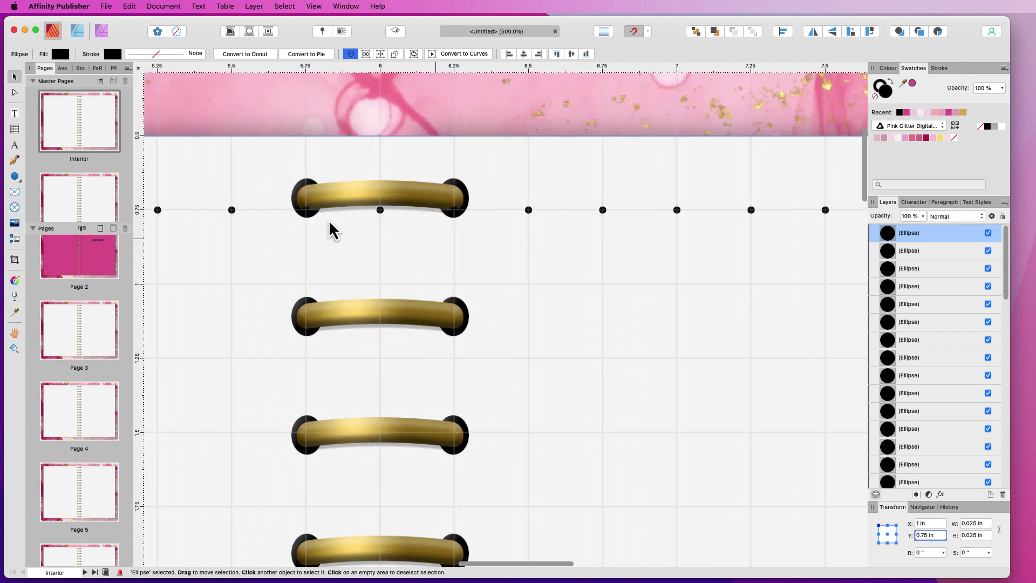
left_click(381, 221)
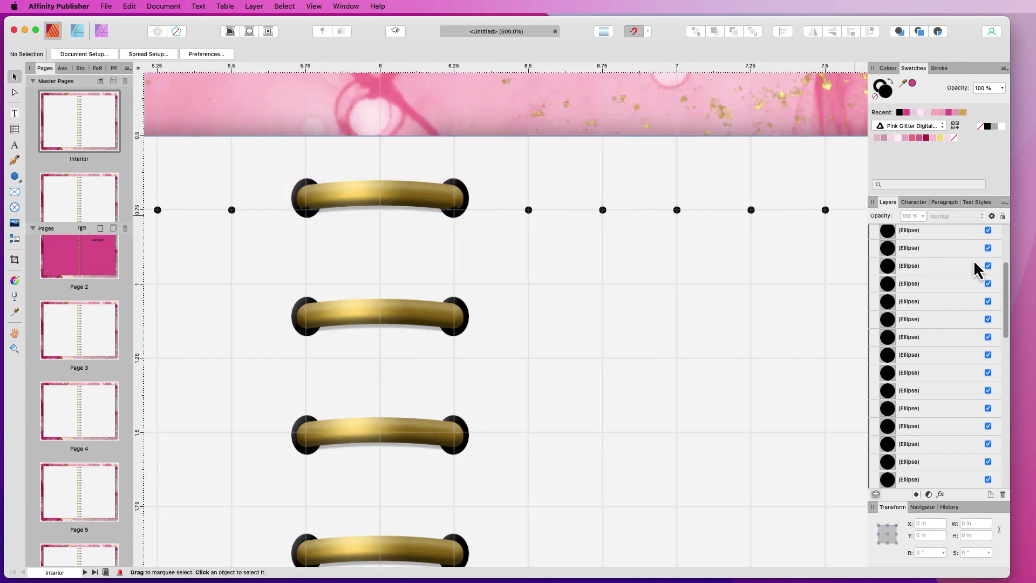
Select all the dot ellipses of the row, from the topmost to the lowest layer, and group them
scroll(973, 261, "up", 5)
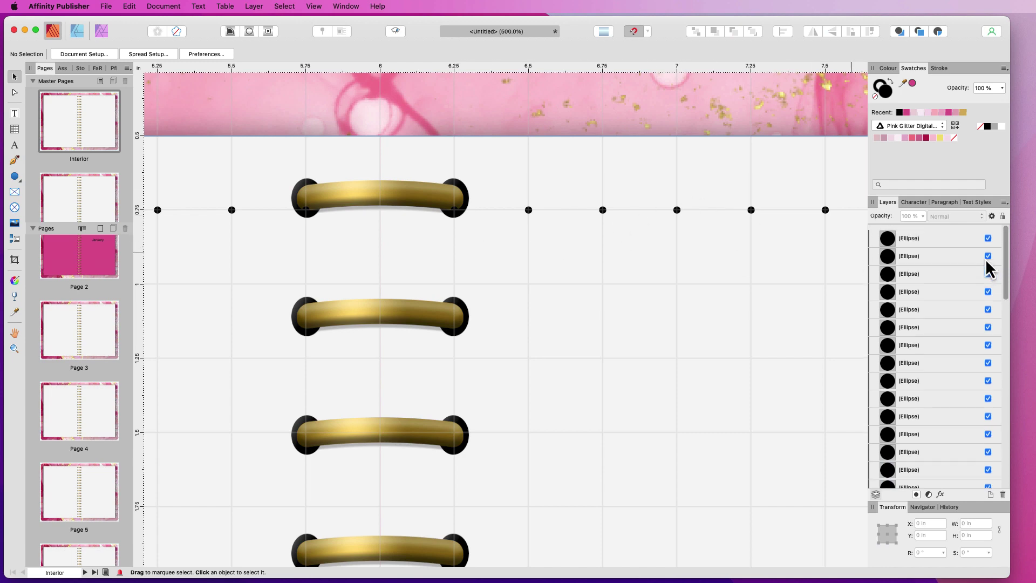
left_click(926, 235)
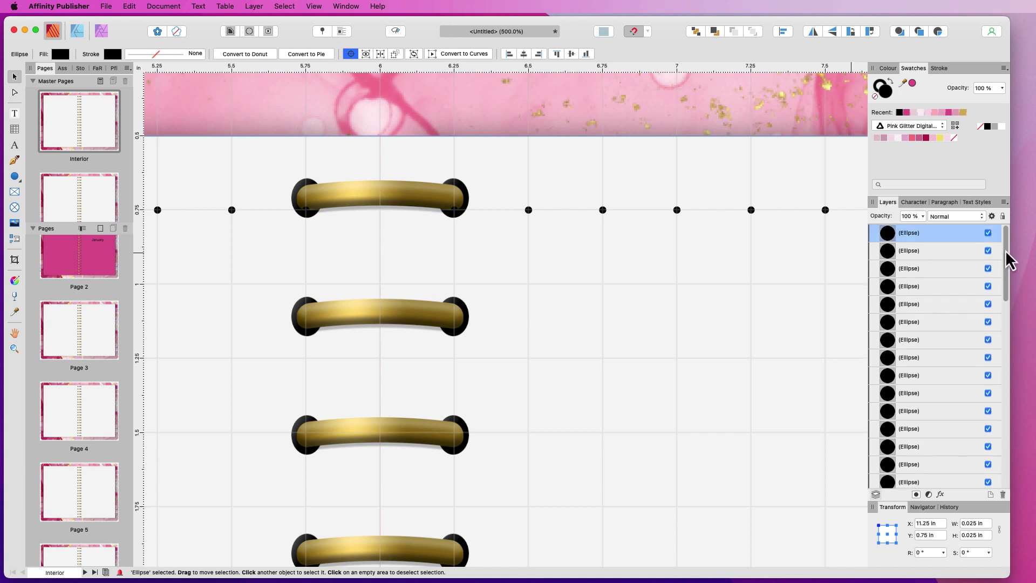
left_click_drag(1005, 251, 999, 428)
left_click(940, 409, "shift")
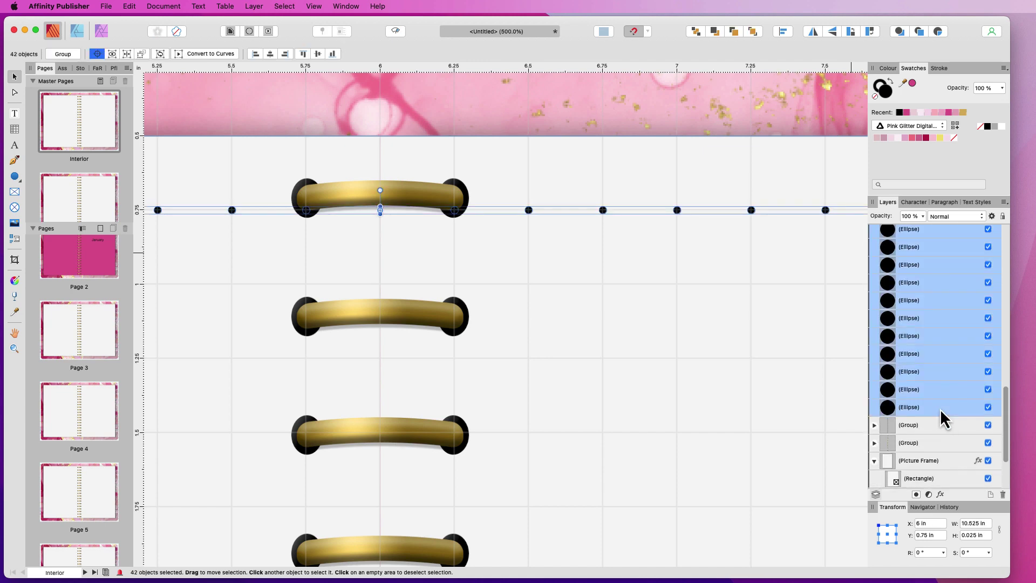
key("super+g")
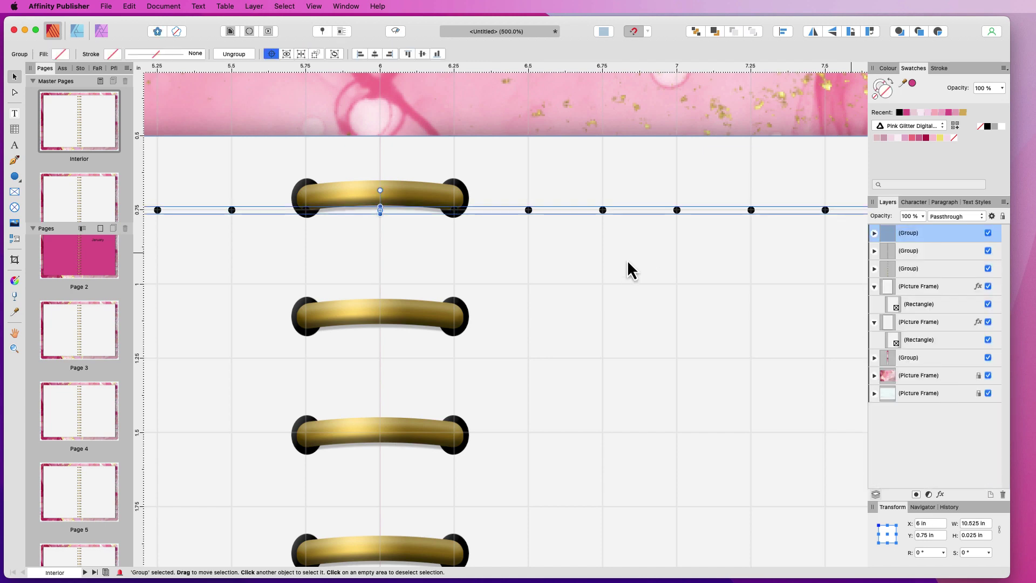
Duplicate the grouped dot row and offset the copy by +0.25 in vertically, to Y 1 in
scroll(653, 271, "left", 15)
scroll(653, 271, "up", 3)
scroll(652, 271, "down", 3)
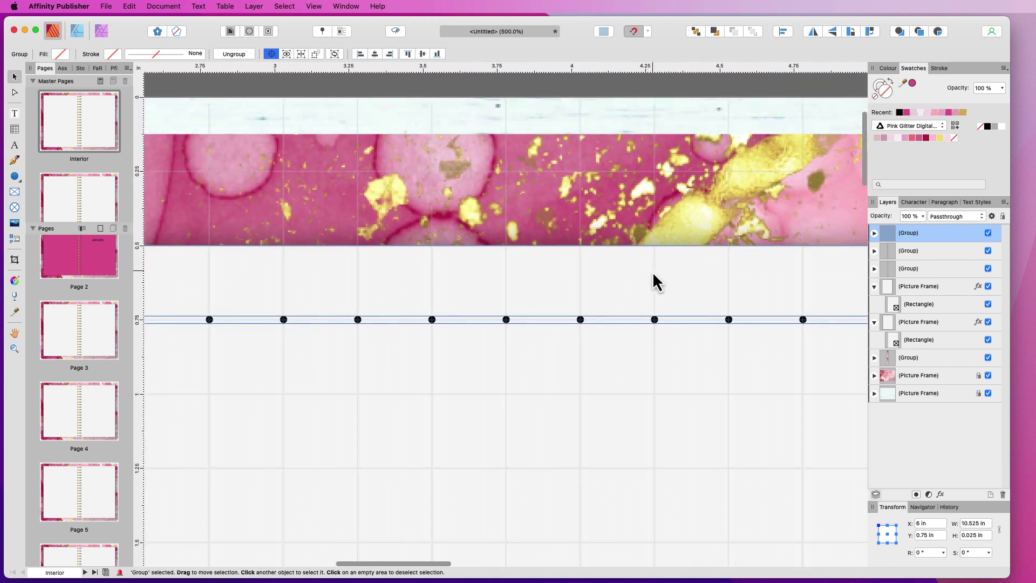
scroll(653, 276, "left", 8)
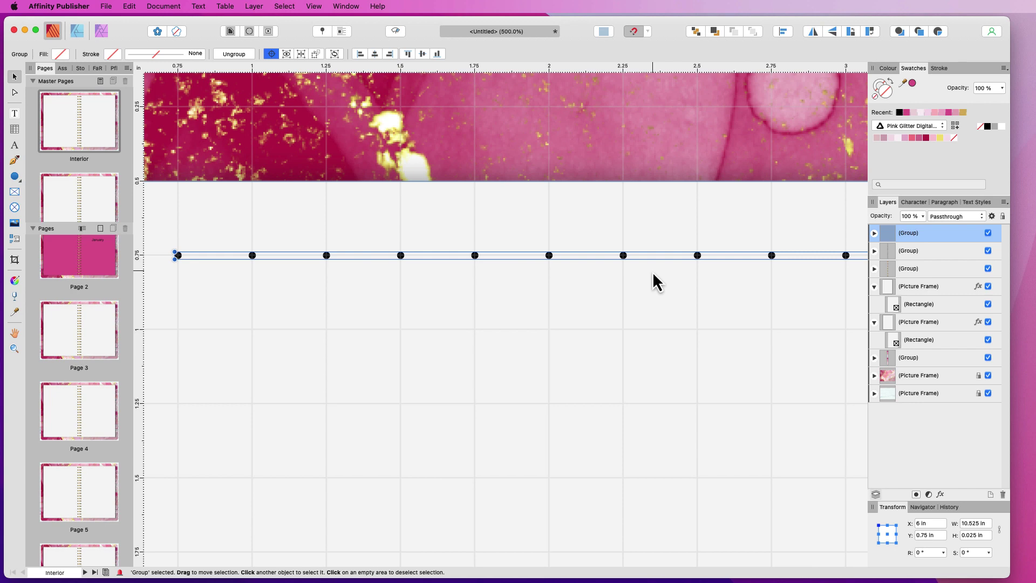
scroll(652, 273, "down", 5)
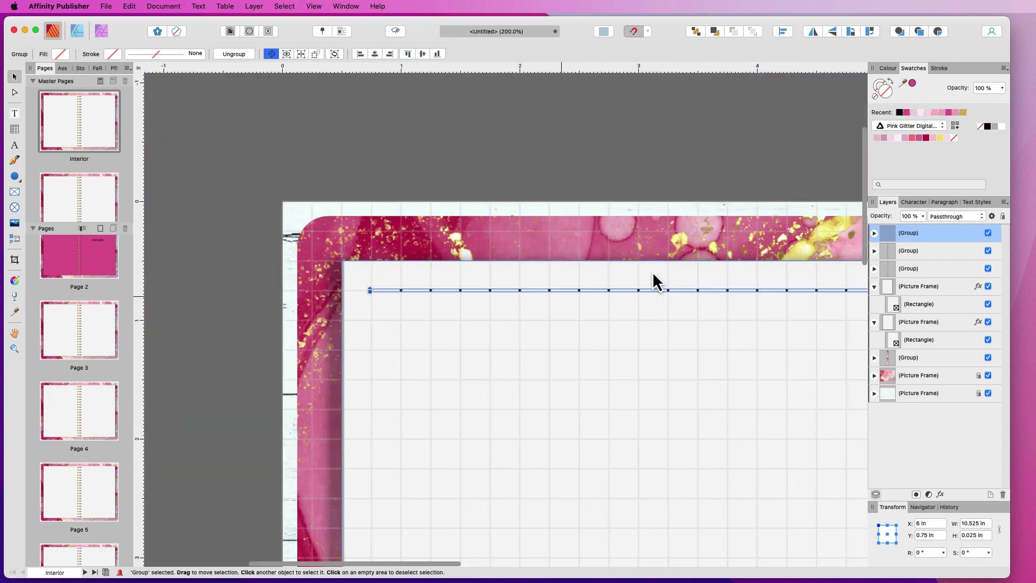
scroll(681, 343, "right", 15)
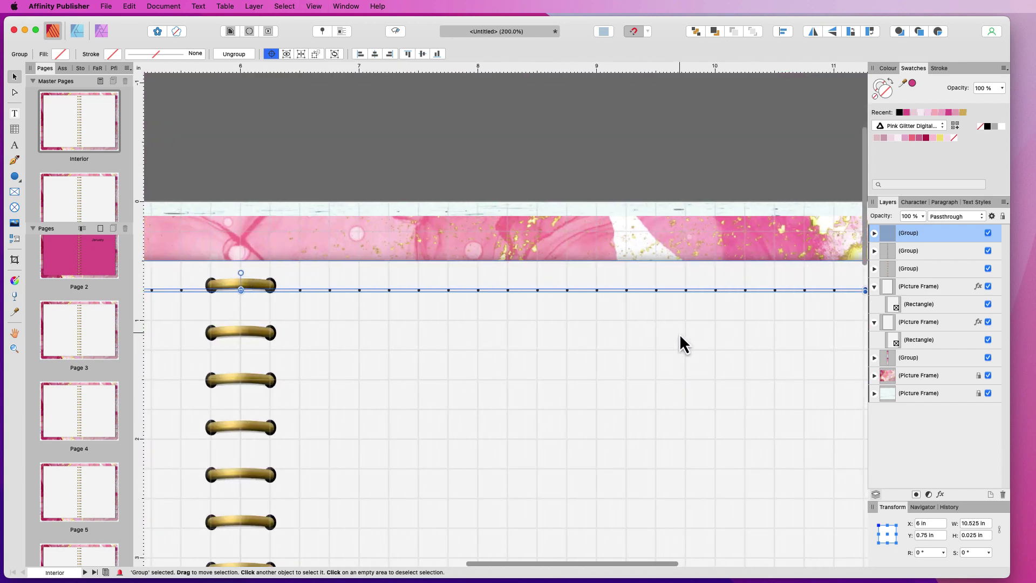
scroll(681, 337, "left", 20)
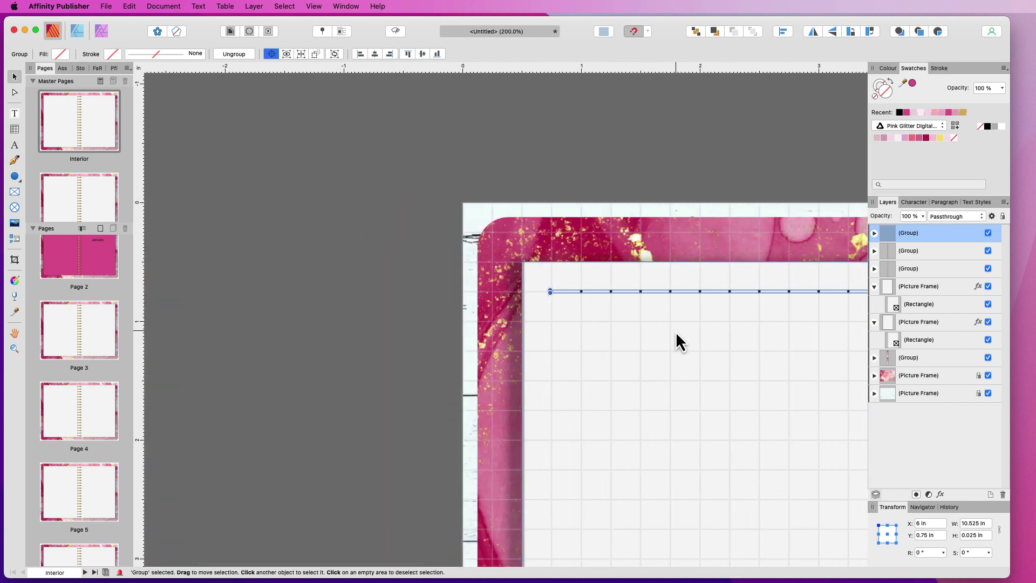
key("super+j")
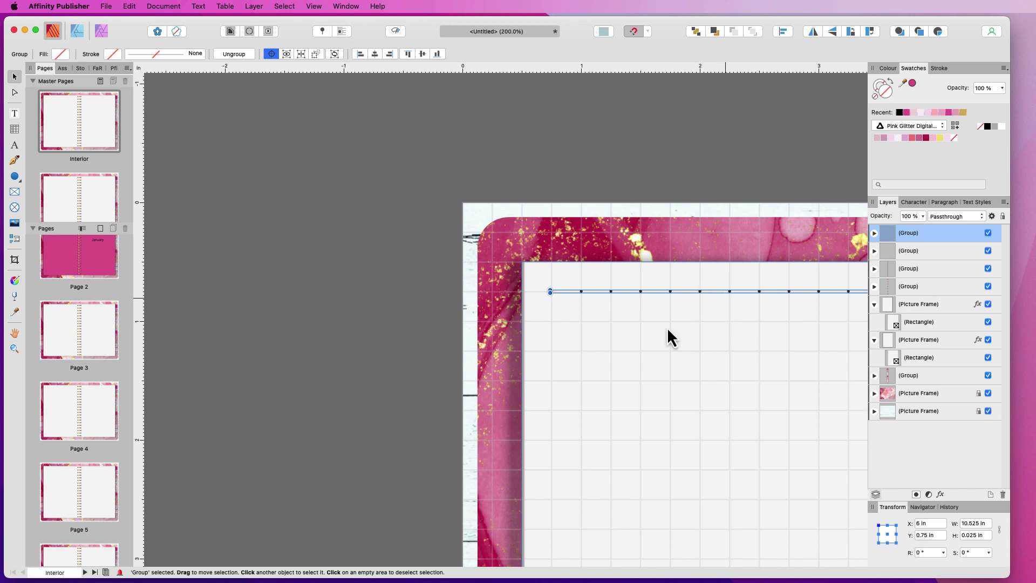
left_click(942, 536)
type("+0.25")
key("Tab")
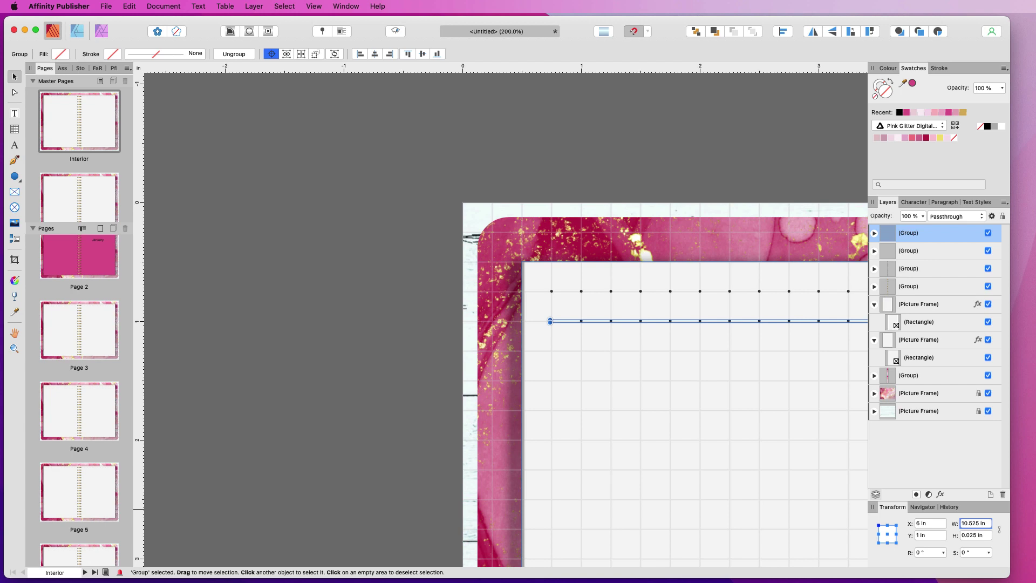
Repeat the 0.25 in spaced duplication of the dot row down the spread to about 5 in
scroll(765, 232, "down", 5)
scroll(765, 233, "right", 3)
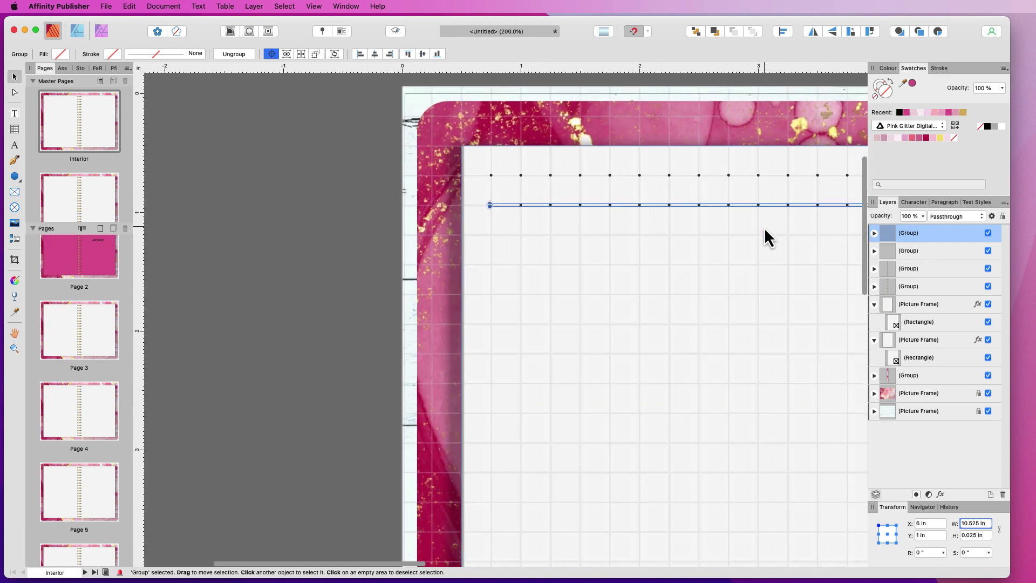
scroll(765, 232, "down", 3)
scroll(766, 233, "right", 4)
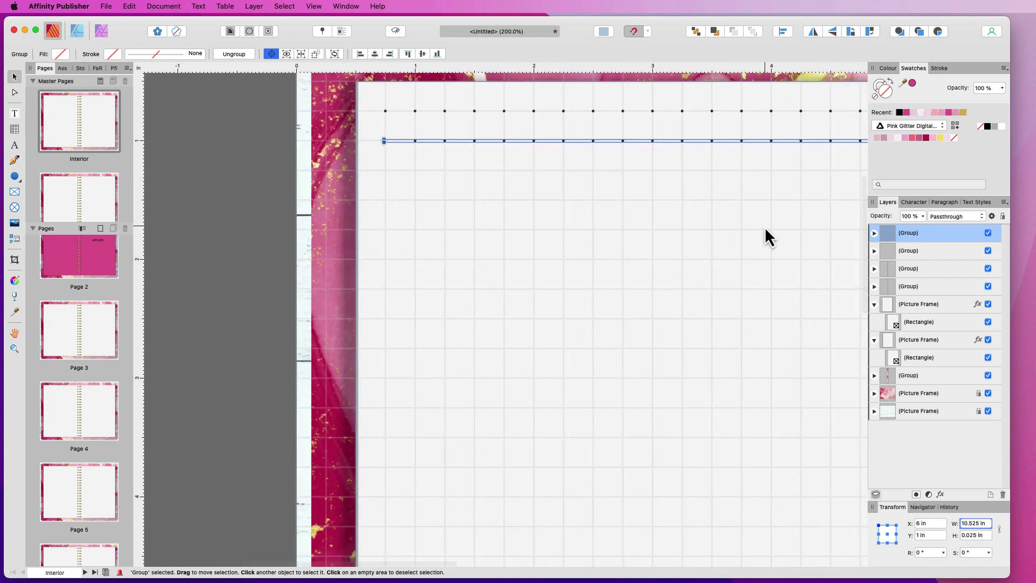
key("super+j")
key("super+j")
key("super+j")
key("super+j")
key("super+j")
key("super+j")
key("super+j")
key("super+j")
key("super+j")
key("super+j")
key("super+j")
key("super+j")
key("super+j")
key("super+j")
key("super+j")
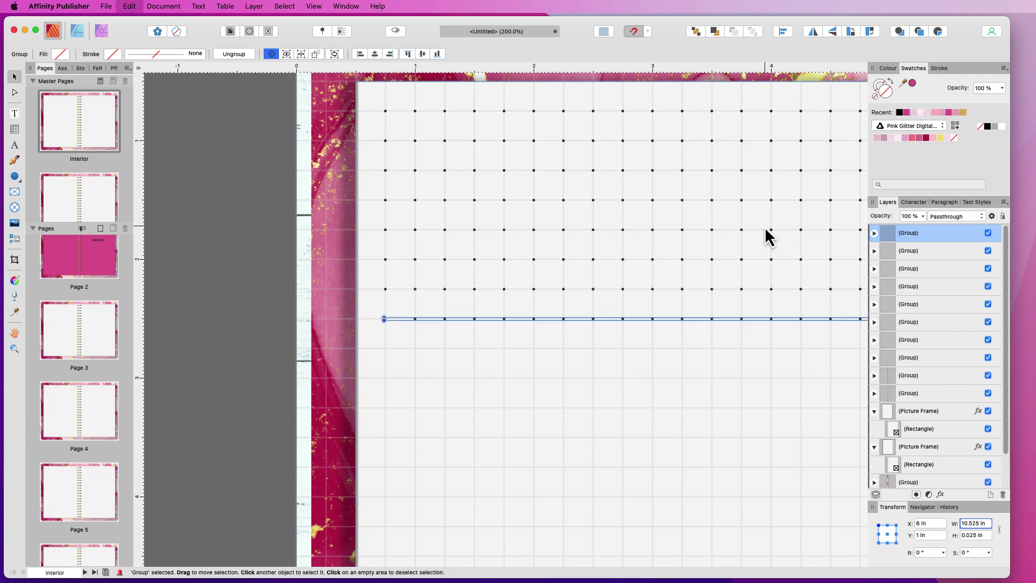
key("super+j")
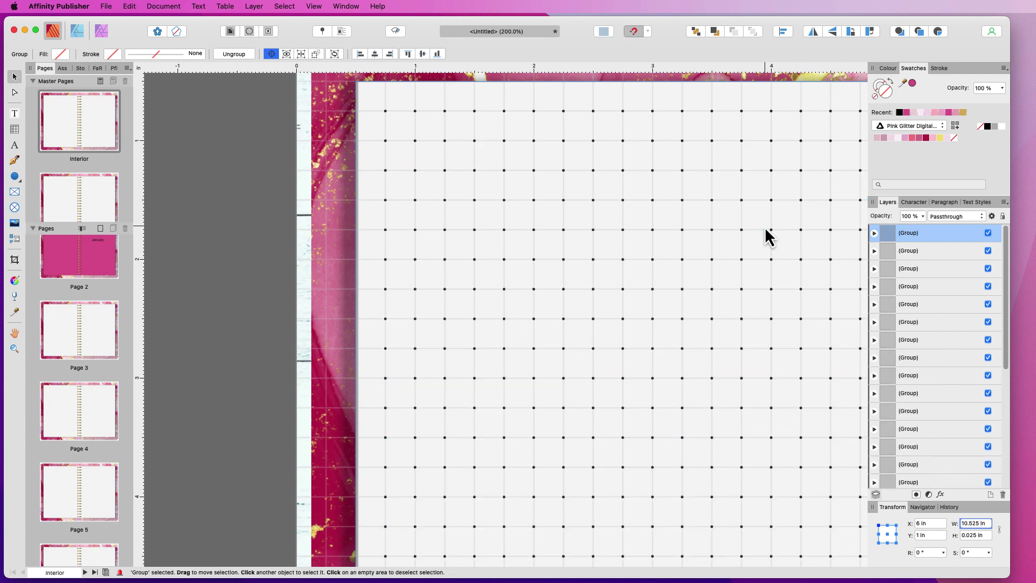
Continue duplicating the dot row down to 8.5 in and delete the last row lying on the page's lower edge
scroll(713, 245, "down", 10)
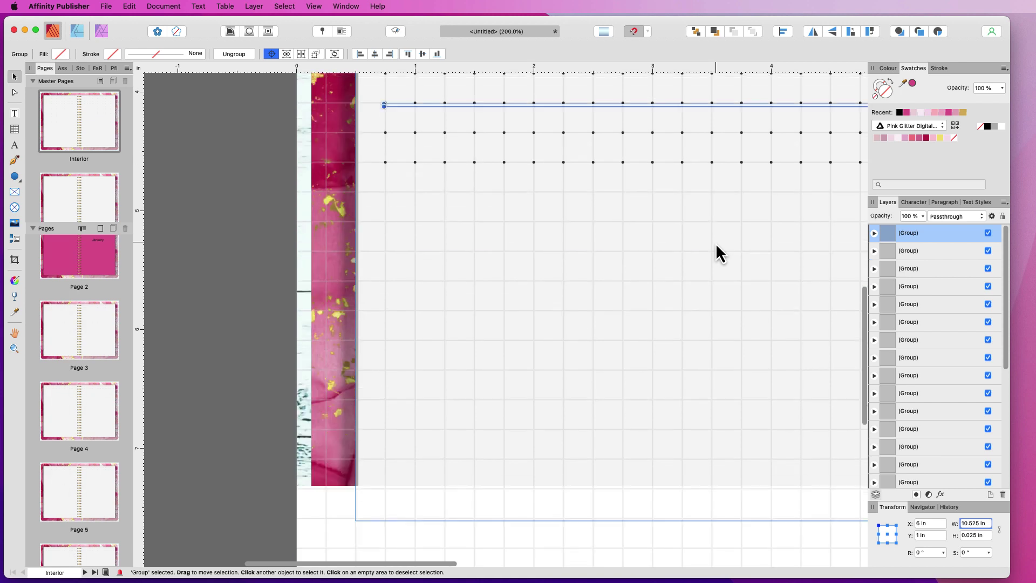
scroll(716, 243, "up", 6)
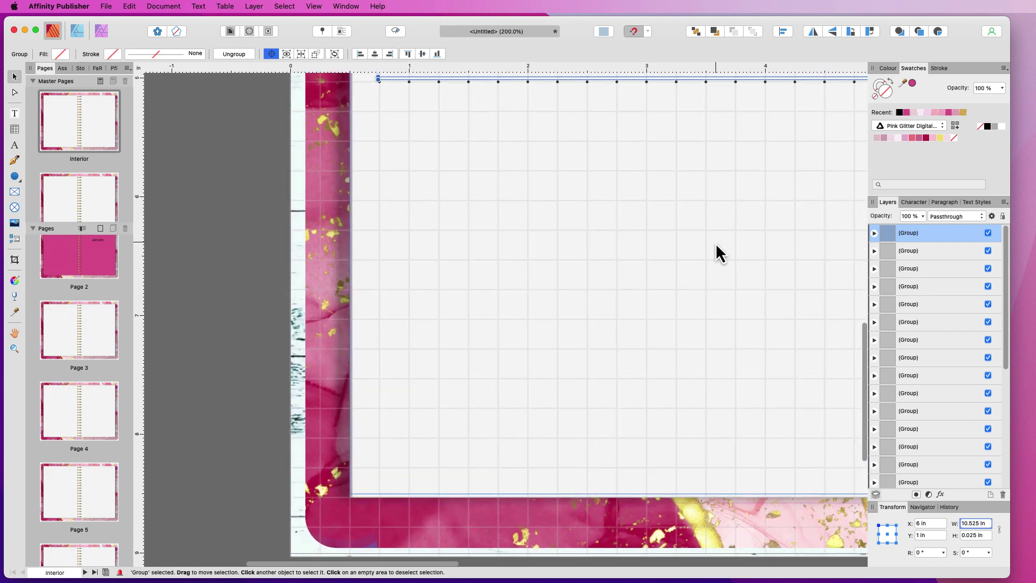
key("super+j")
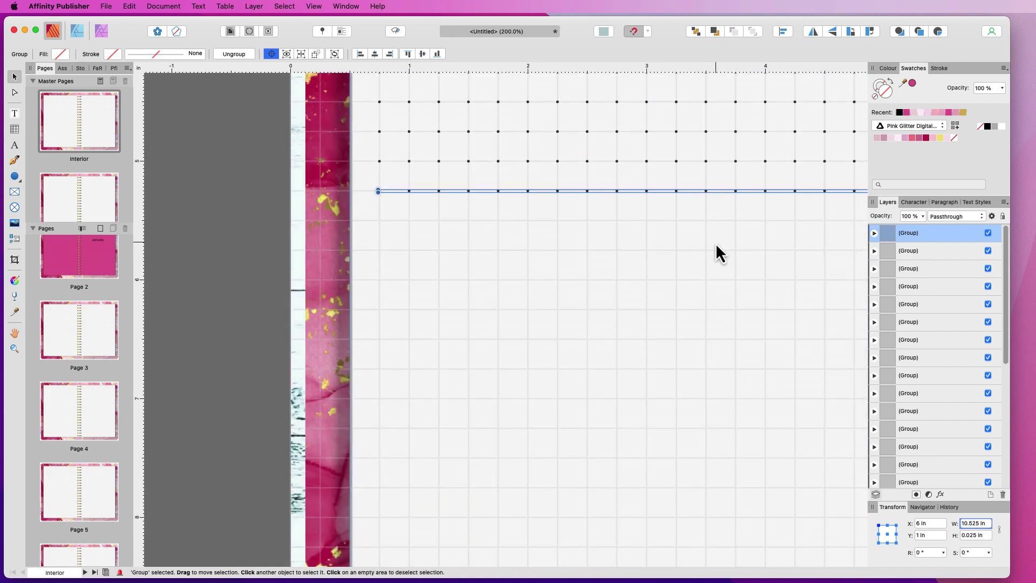
key("super+j")
key("super+j")
key("super+j")
key("super+j")
key("super+j")
key("super+j")
key("super+j")
key("super+j")
key("super+j")
key("super+j")
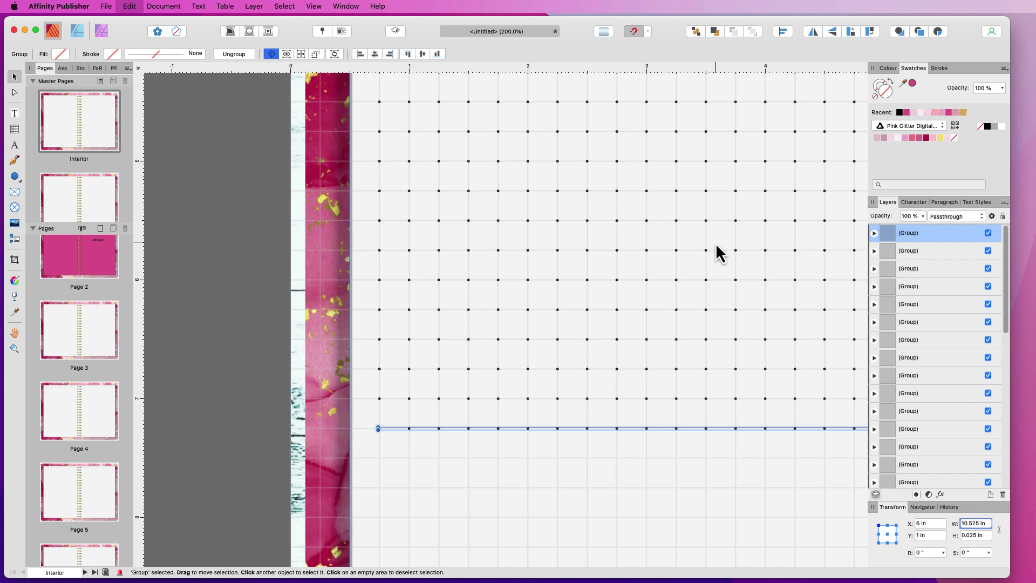
key("super+j")
key("super+j")
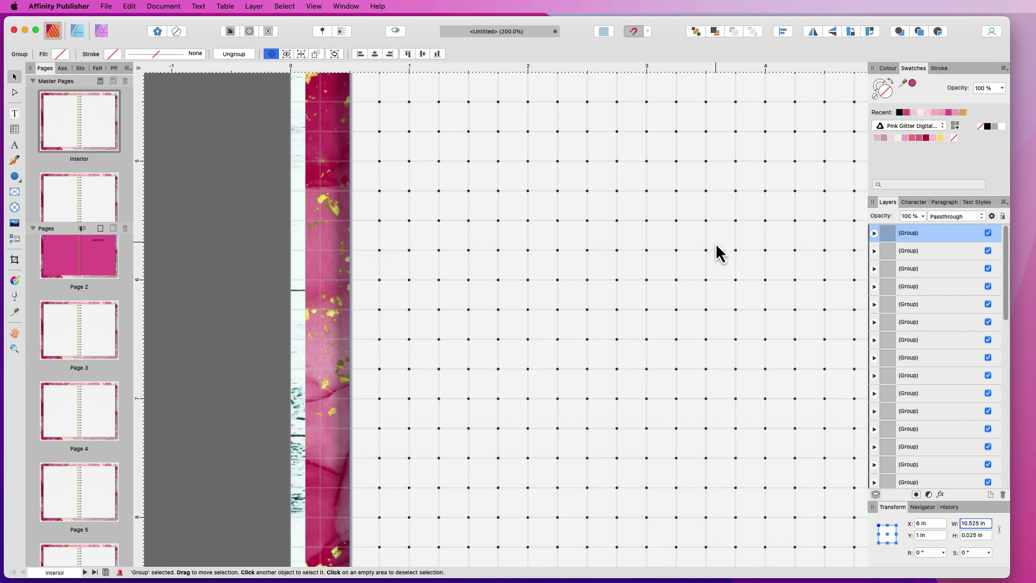
scroll(718, 253, "down", 10)
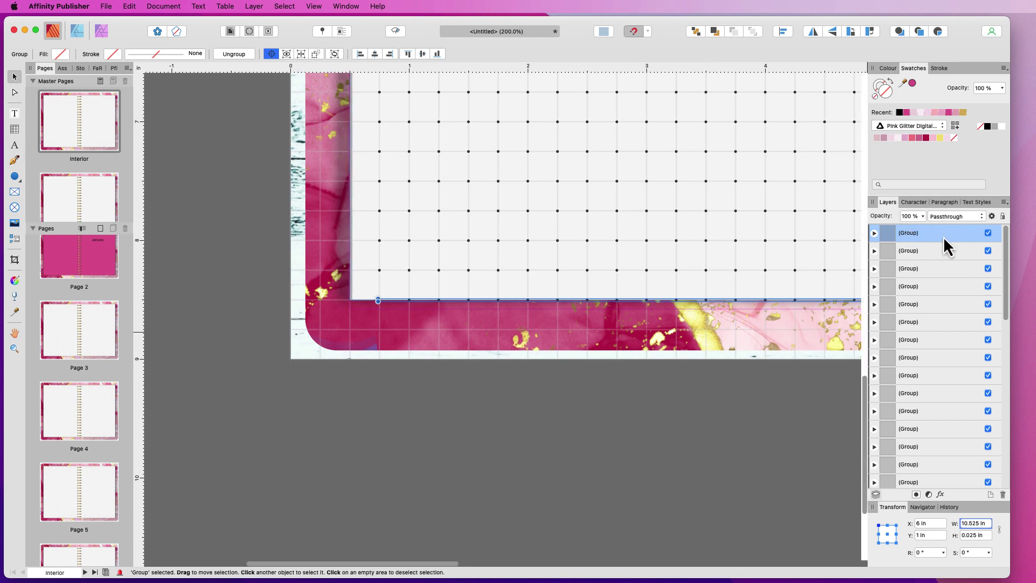
left_click(1003, 493)
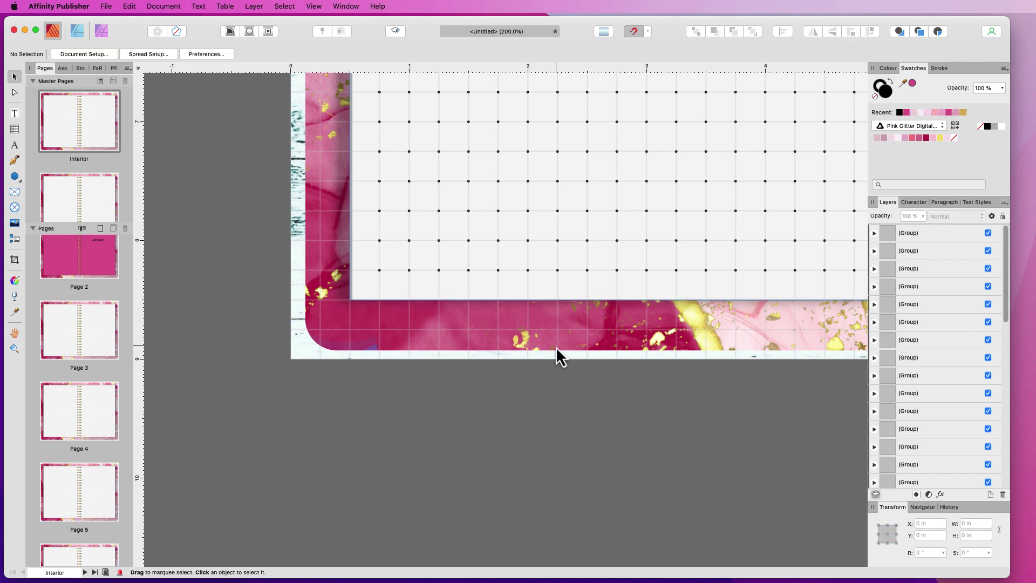
Hide the grid lines over the Interior master so only the dots are displayed
scroll(556, 348, "up", 10)
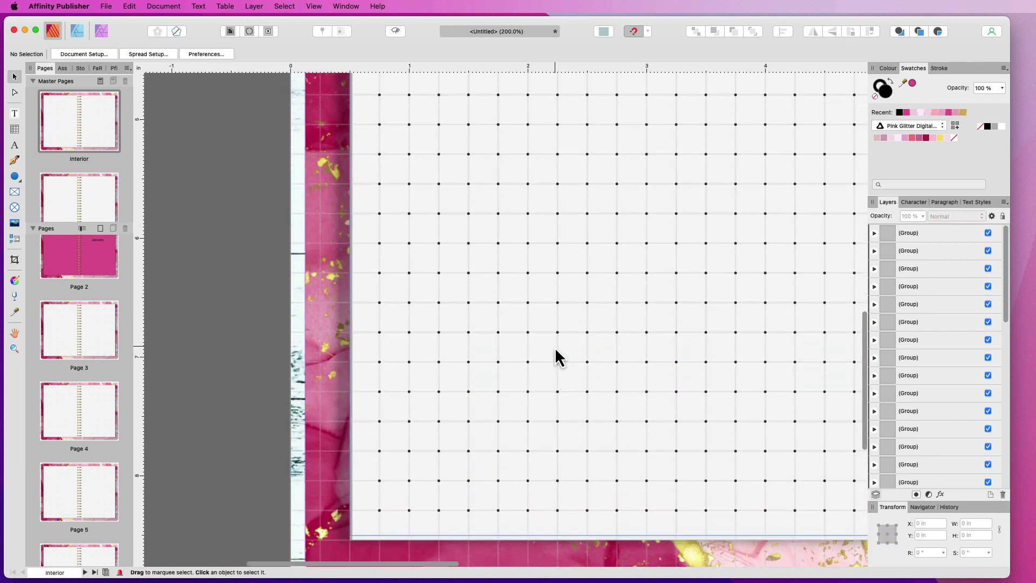
key("super+minus")
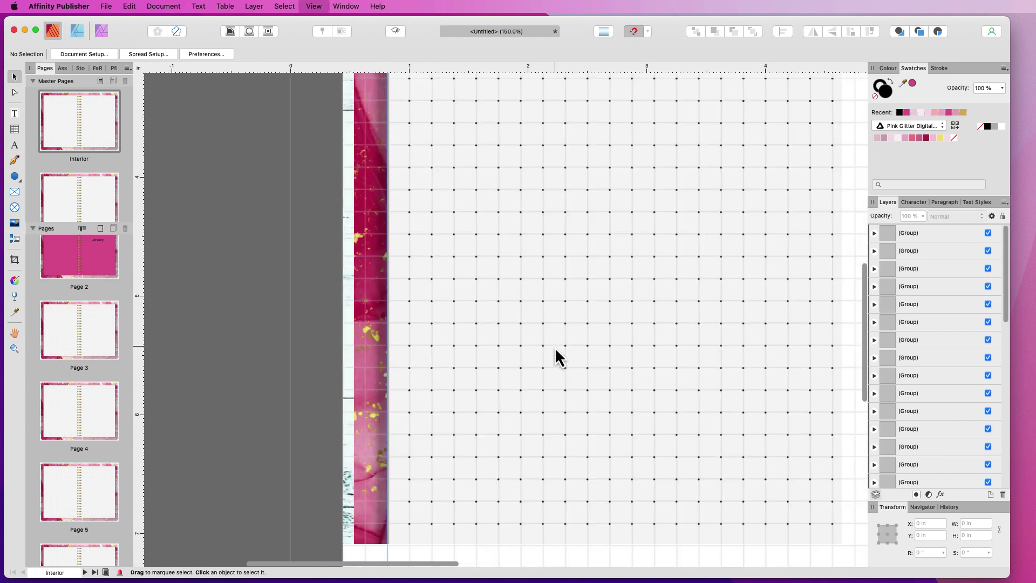
key("super+minus")
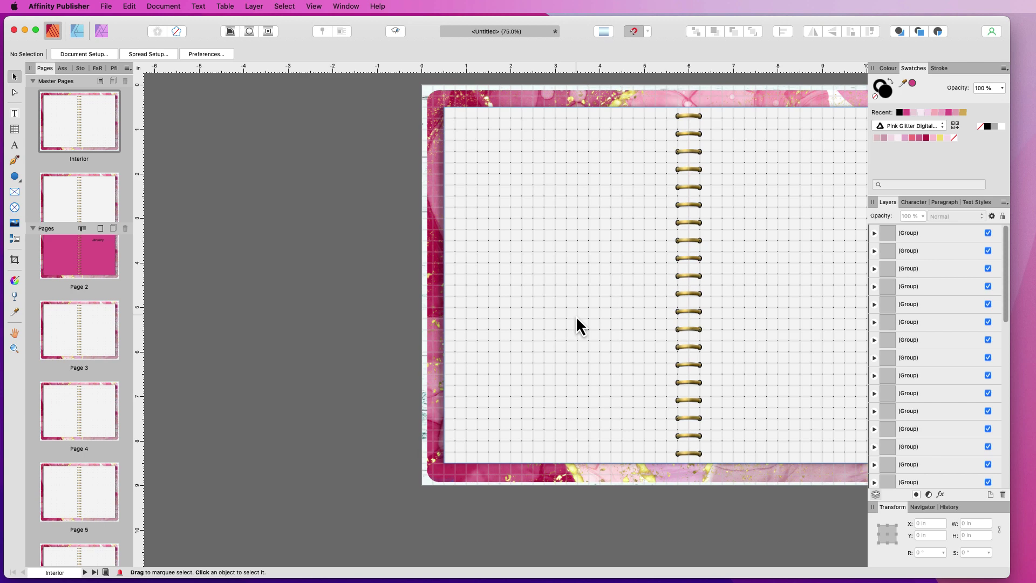
key("super+apostrophe")
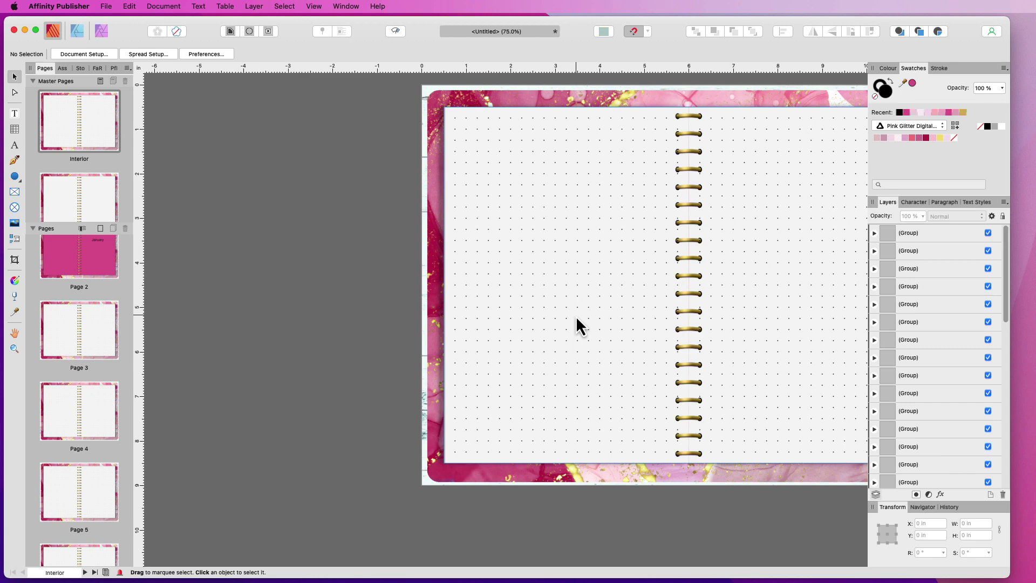
Open page 3 and the Feb divider on page 8 to check the dot grid on the document pages
double_click(98, 332)
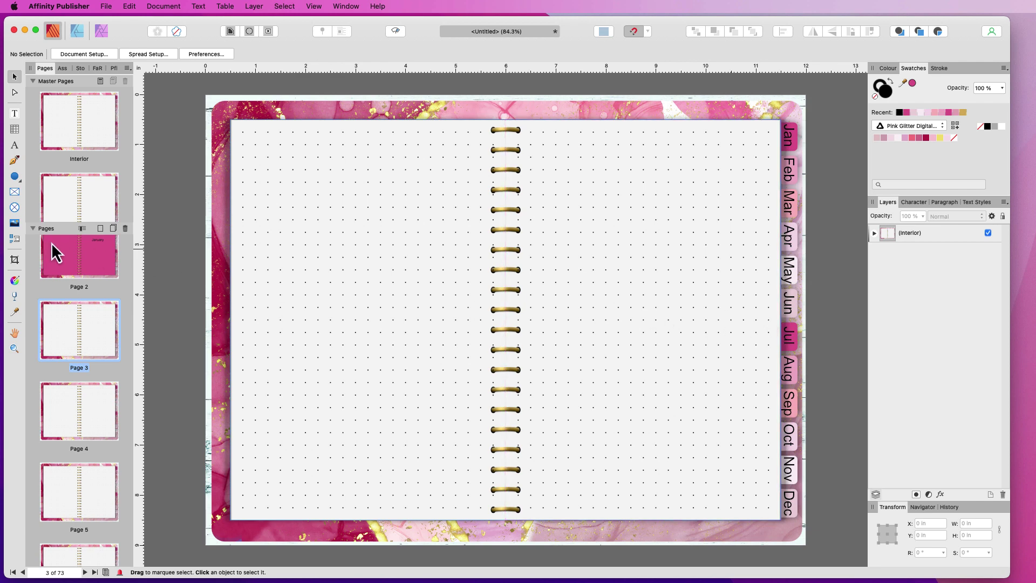
scroll(92, 254, "down", 5)
scroll(96, 361, "down", 6)
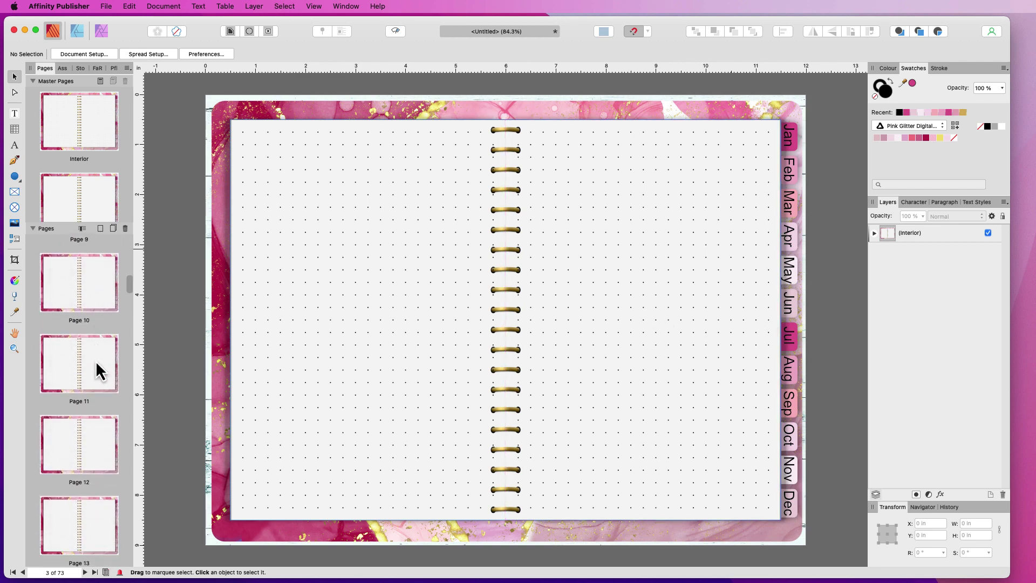
scroll(104, 316, "up", 3)
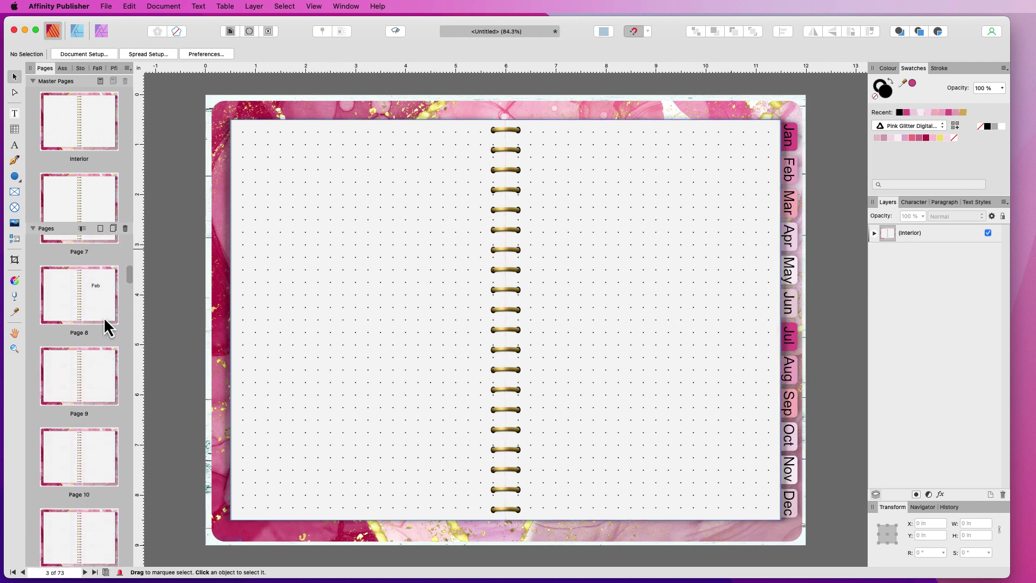
double_click(78, 330)
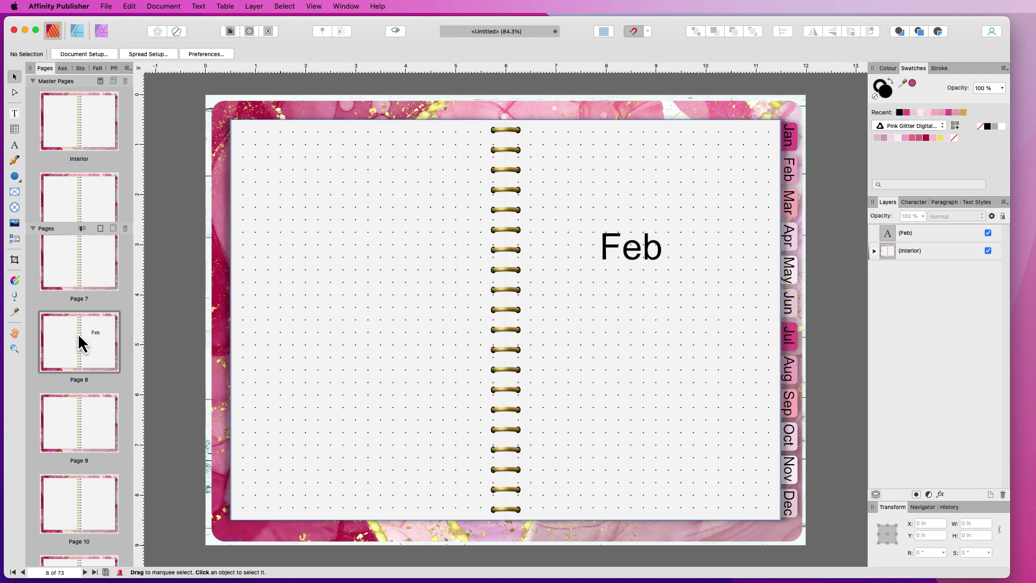
Apply the Month Tab master to page 8, the Feb divider, in place of the Interior master
right_click(81, 340)
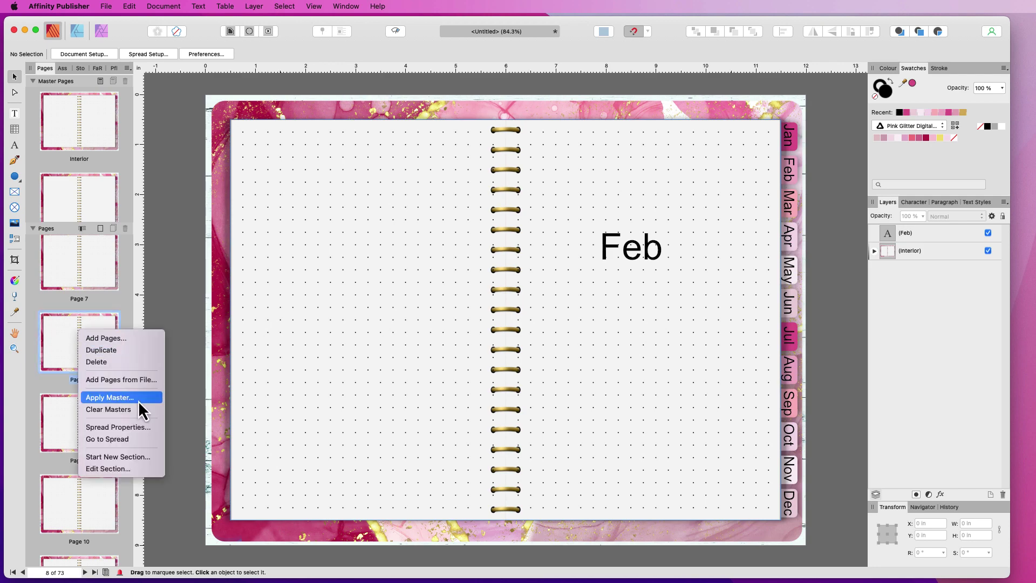
left_click(109, 398)
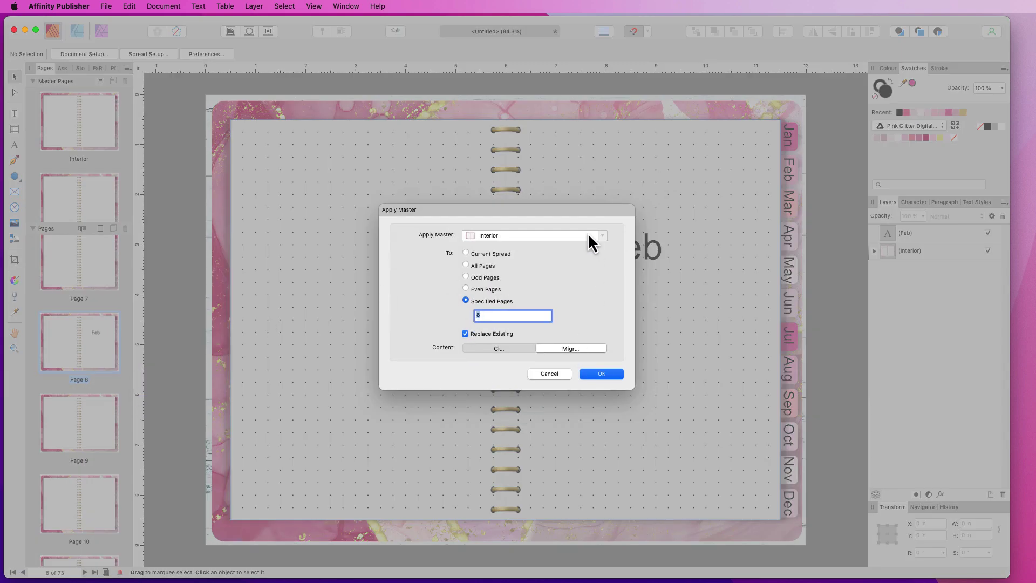
left_click(604, 236)
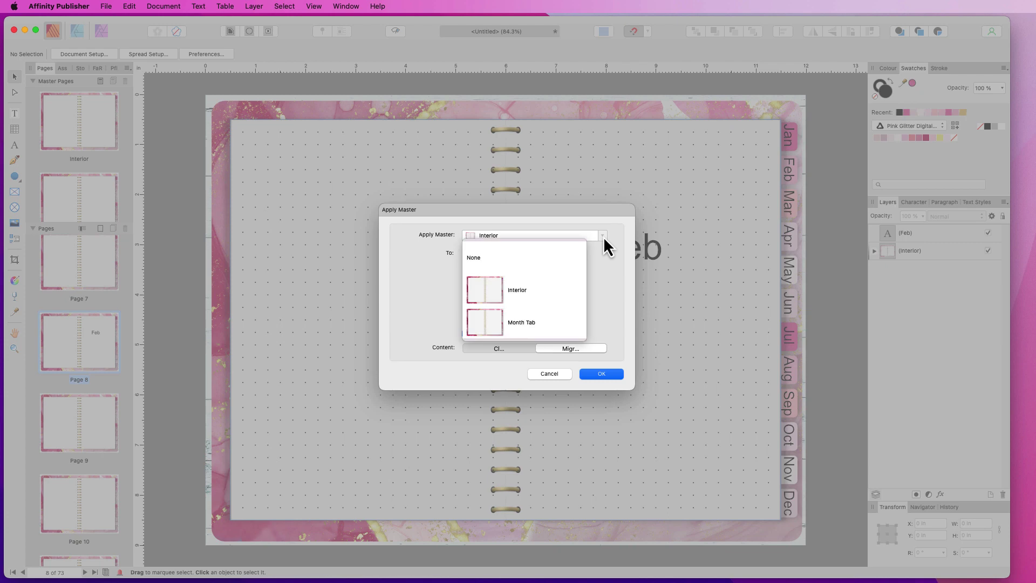
left_click(543, 325)
left_click(603, 377)
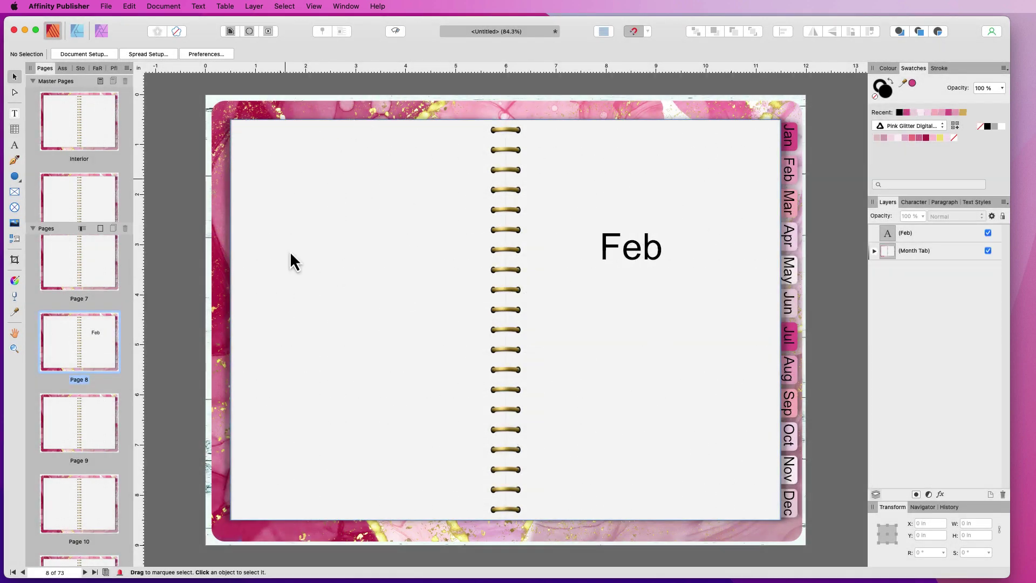
Fill the right-hand page rectangle of the Feb divider with the pink sampled from the Feb tab
left_click(874, 251)
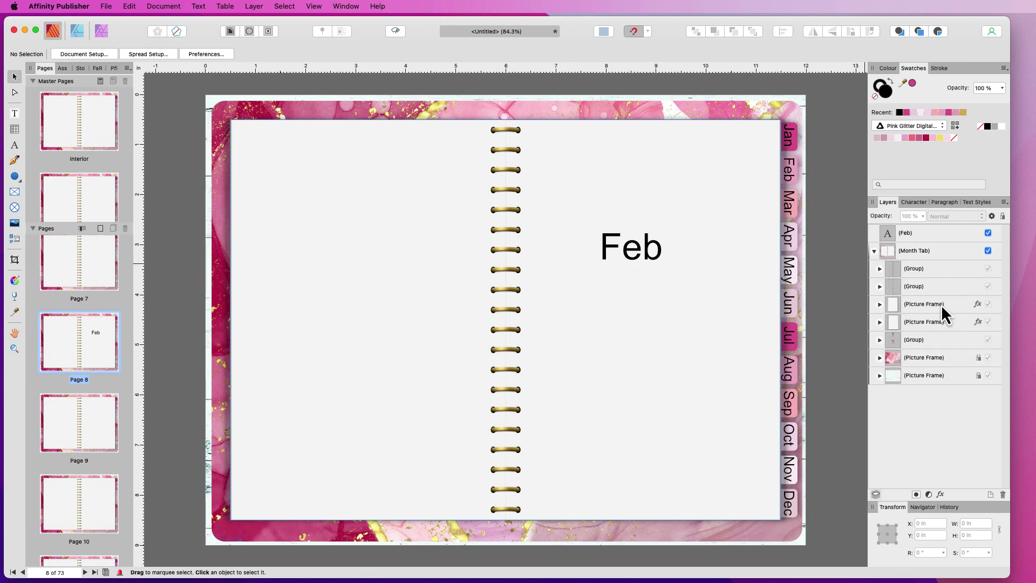
left_click(880, 304)
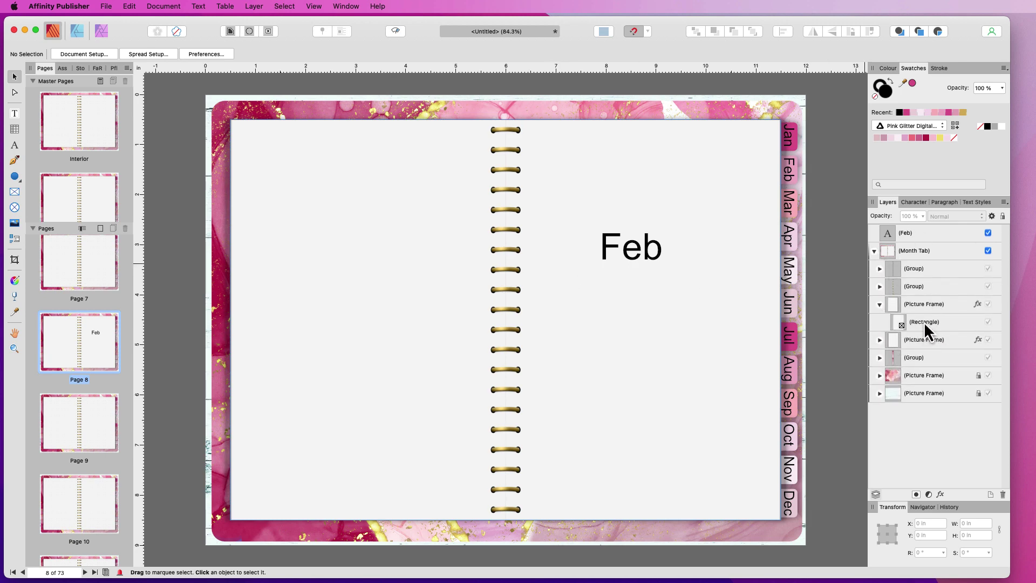
left_click(925, 322)
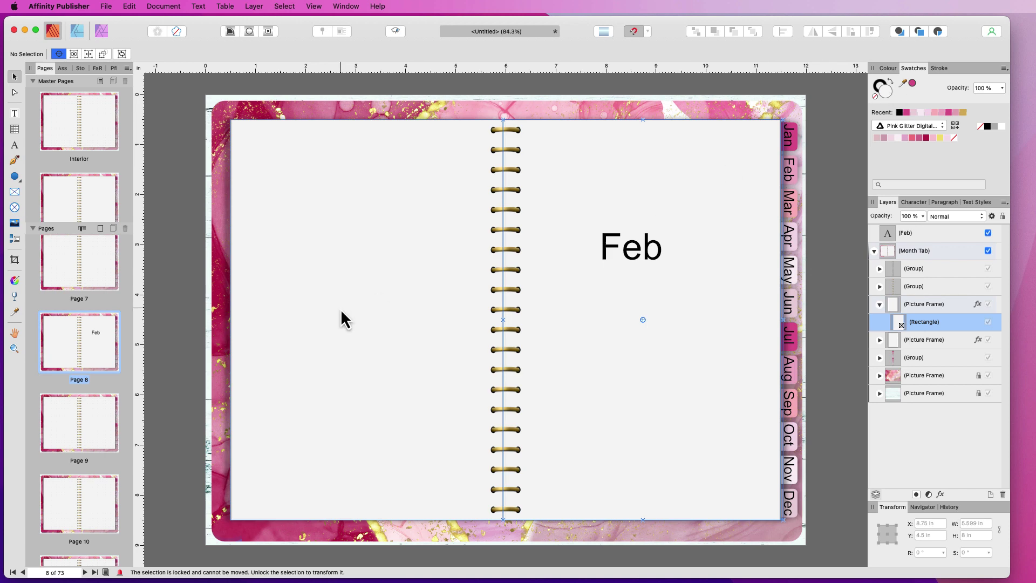
left_click(15, 312)
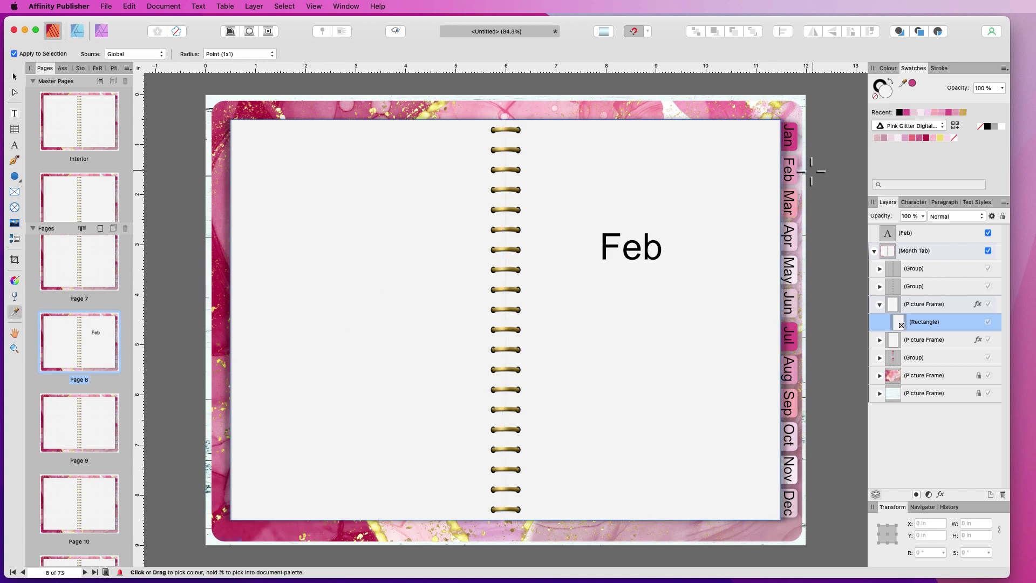
left_click(792, 172)
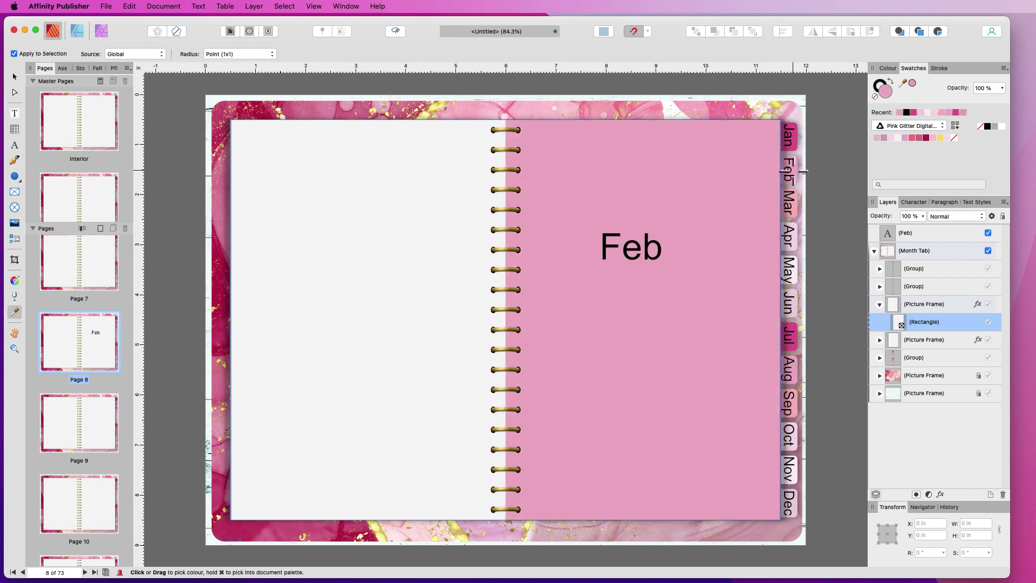
Fill the left-hand page rectangle of the Feb divider with the same sampled pink
left_click(881, 340)
left_click(921, 358)
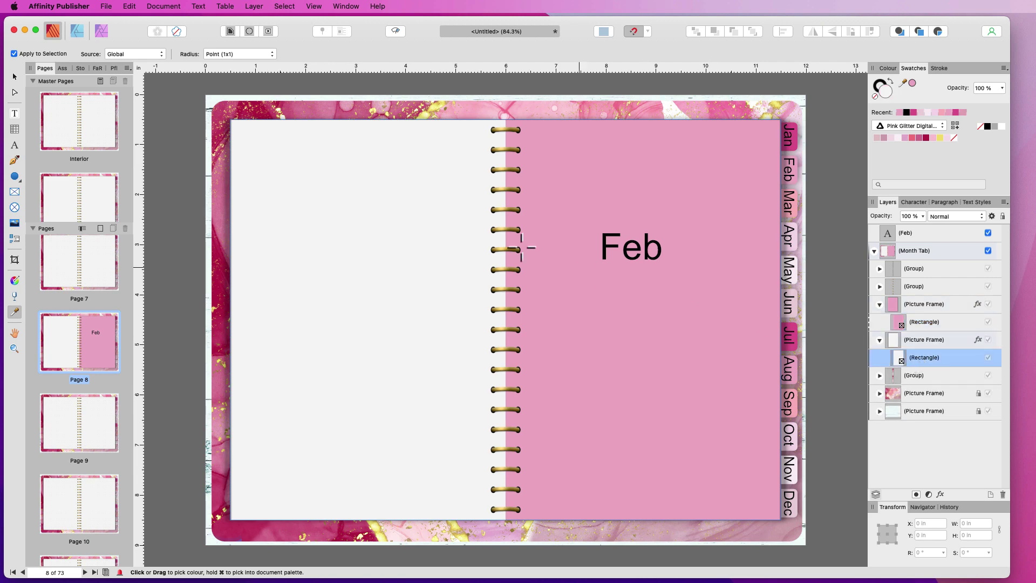
left_click(913, 84)
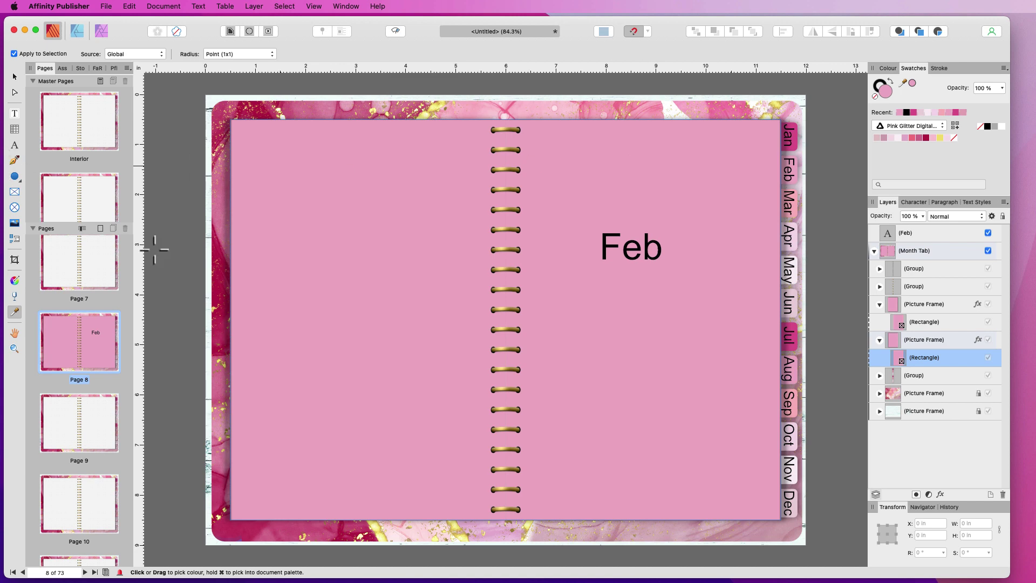
Go to the Cover page on page 1 and duplicate the Month Tab master
scroll(103, 280, "up", 1)
scroll(99, 271, "up", 10)
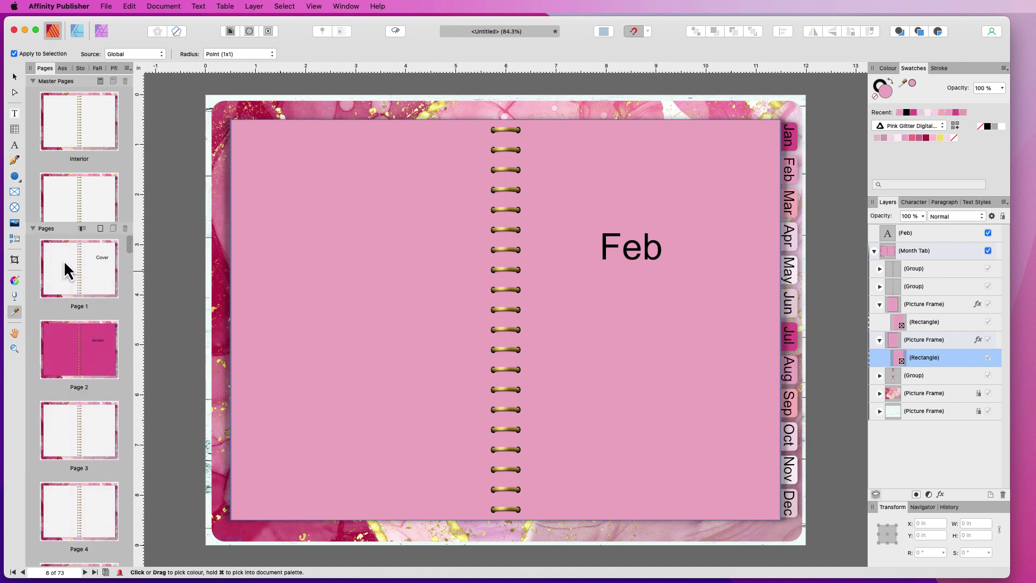
double_click(82, 263)
scroll(100, 150, "down", 2)
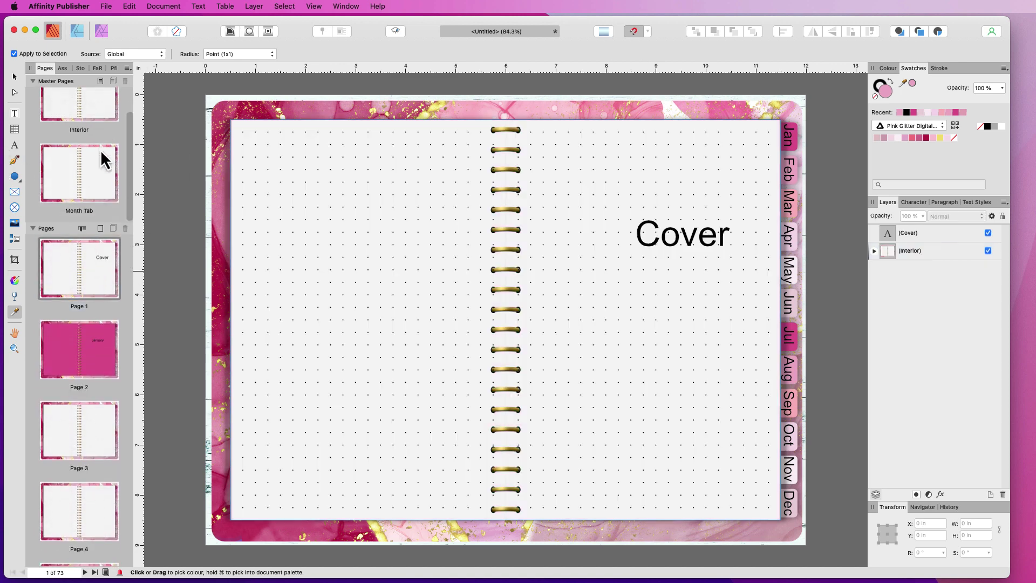
right_click(96, 160)
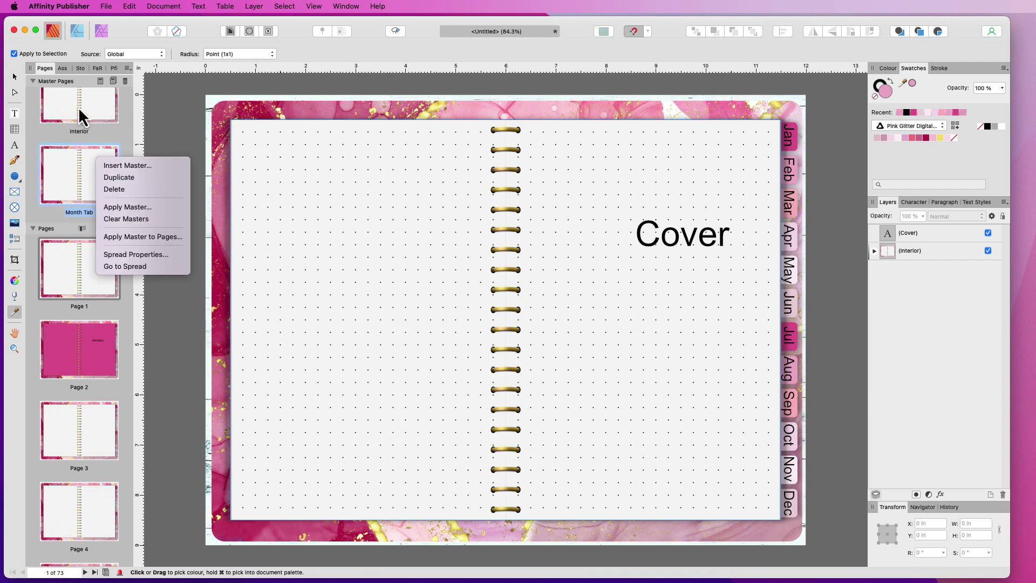
left_click(78, 107)
left_click(92, 176)
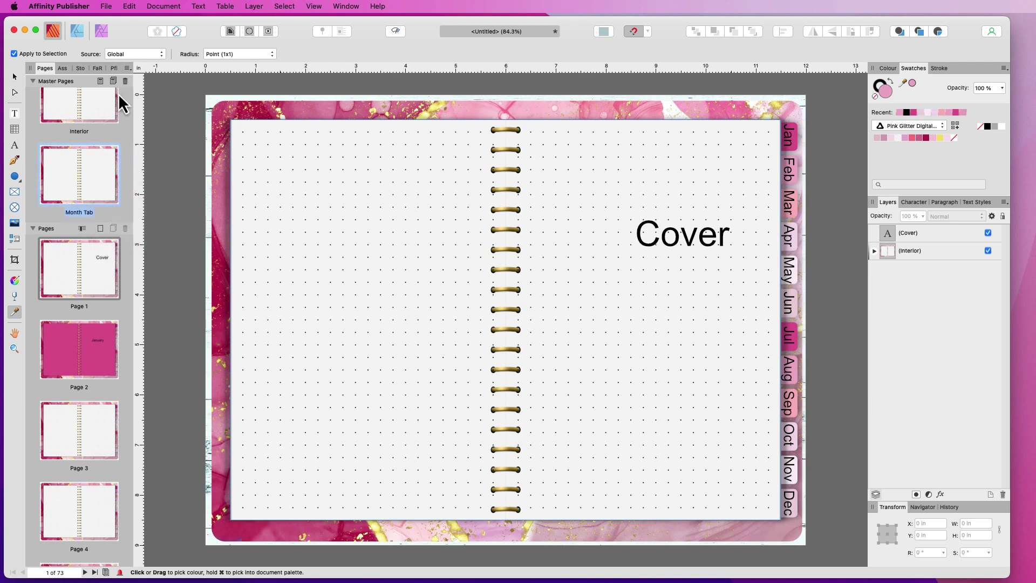
right_click(91, 165)
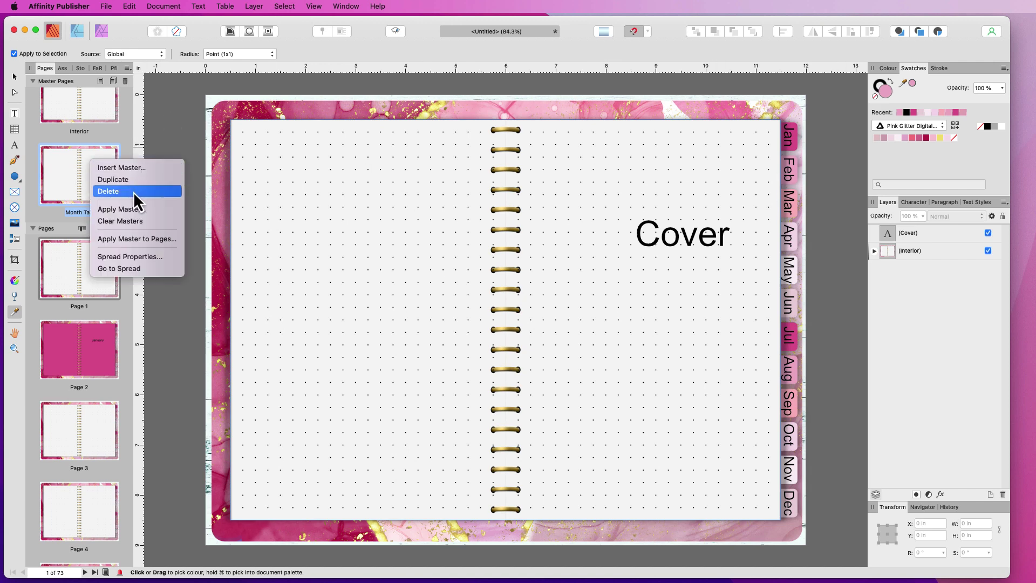
key("Up")
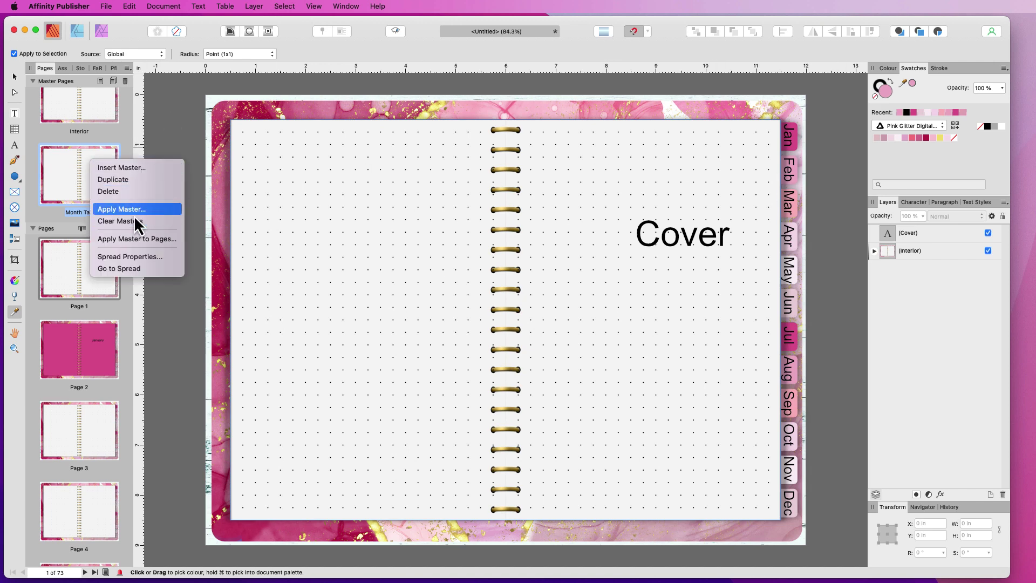
left_click(133, 183)
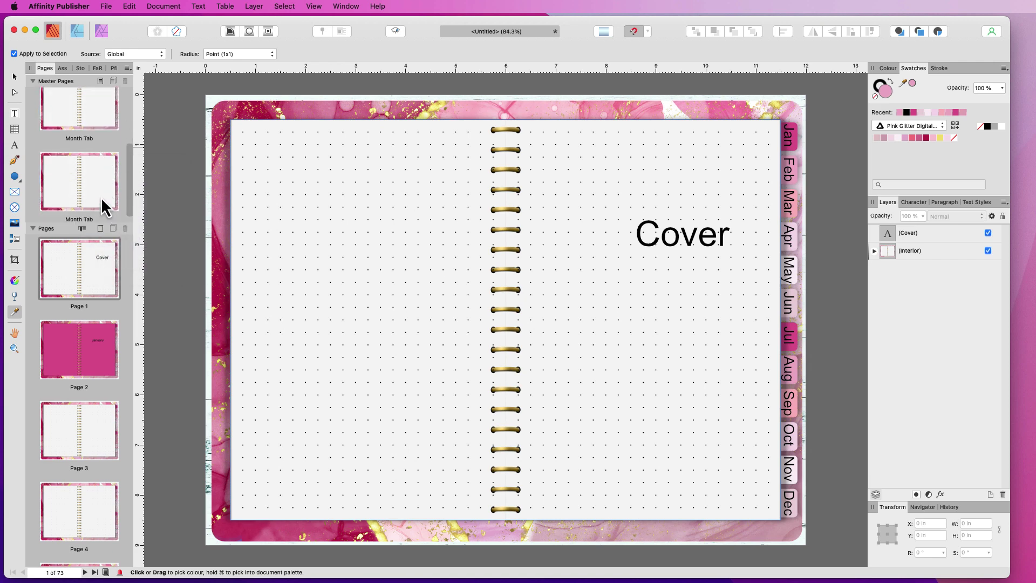
Open the duplicated Month Tab master and rename it Cover
left_click(90, 186)
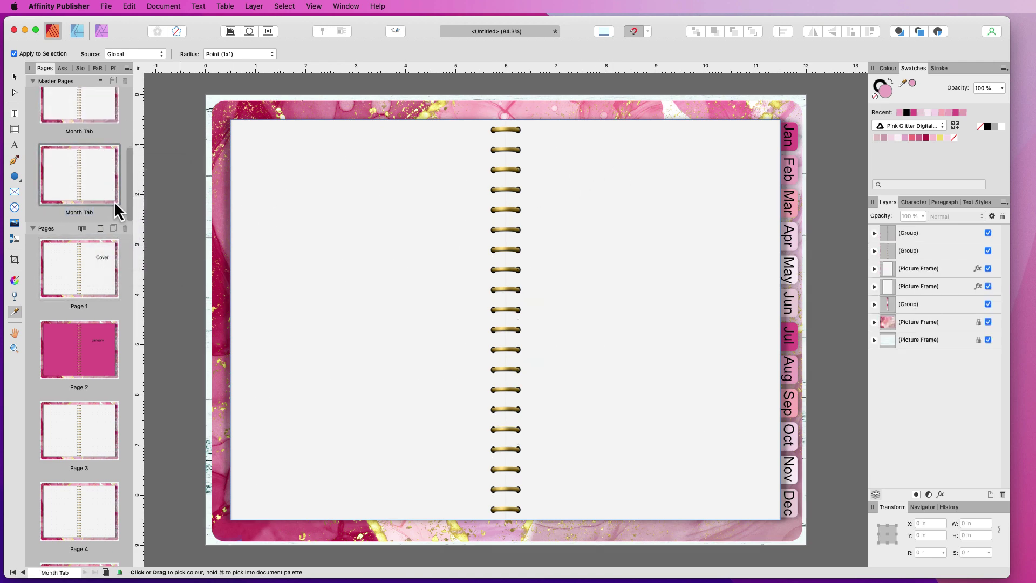
double_click(86, 214)
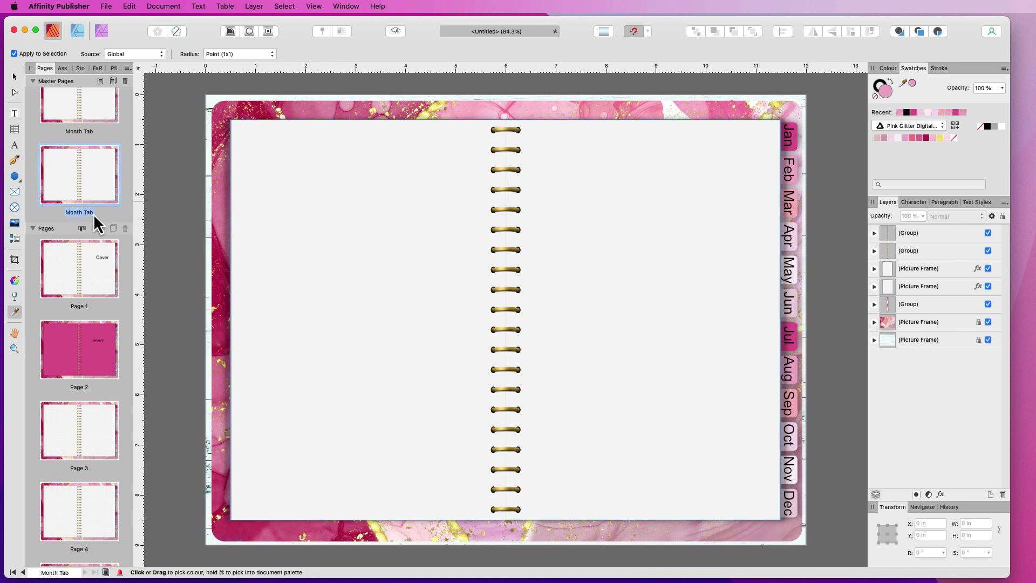
type("C")
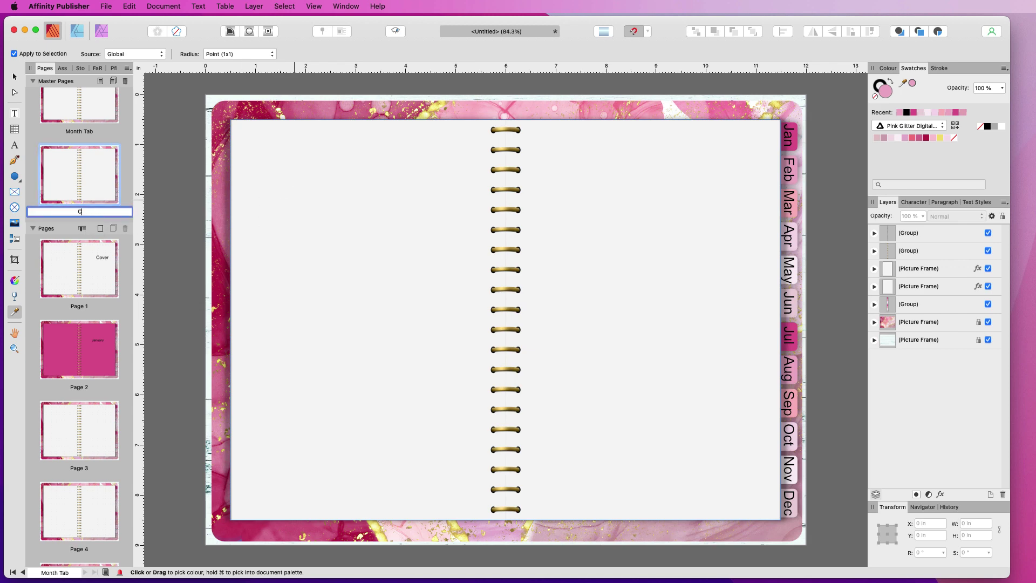
type("over")
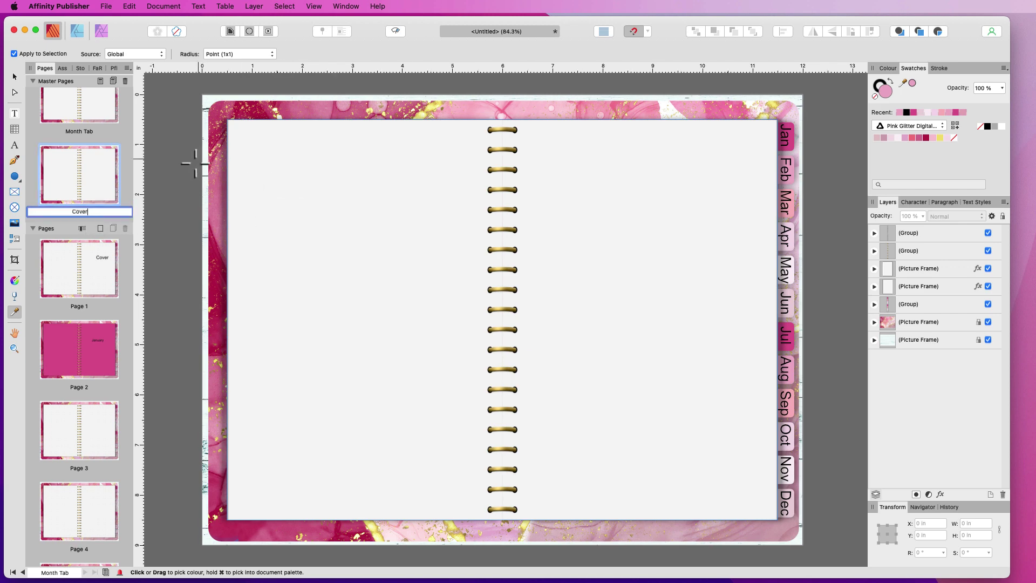
key("Return")
left_click(88, 170)
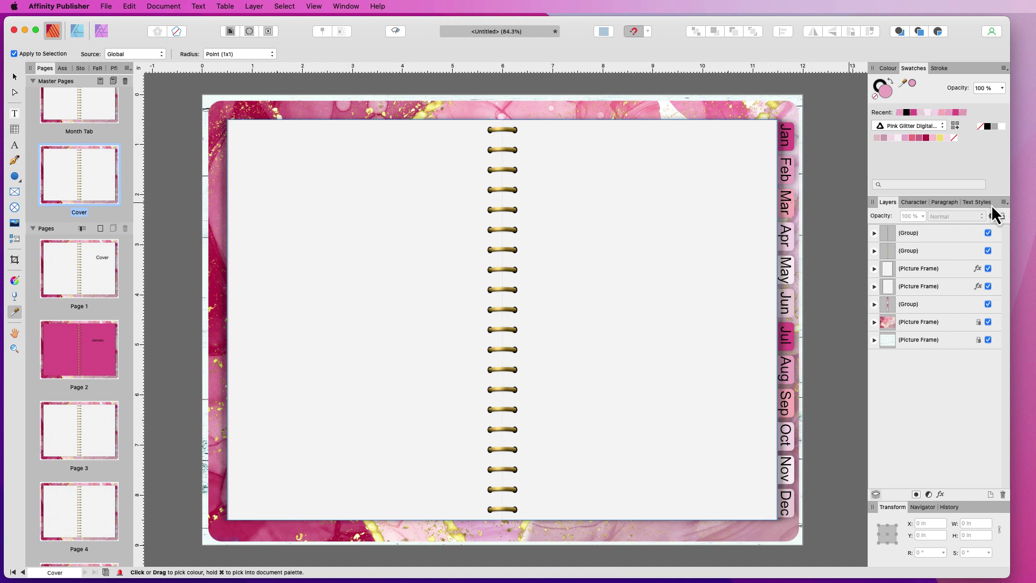
Hide the picture frame that forms the left-hand white page on the Cover master
left_click(876, 287)
left_click(988, 287)
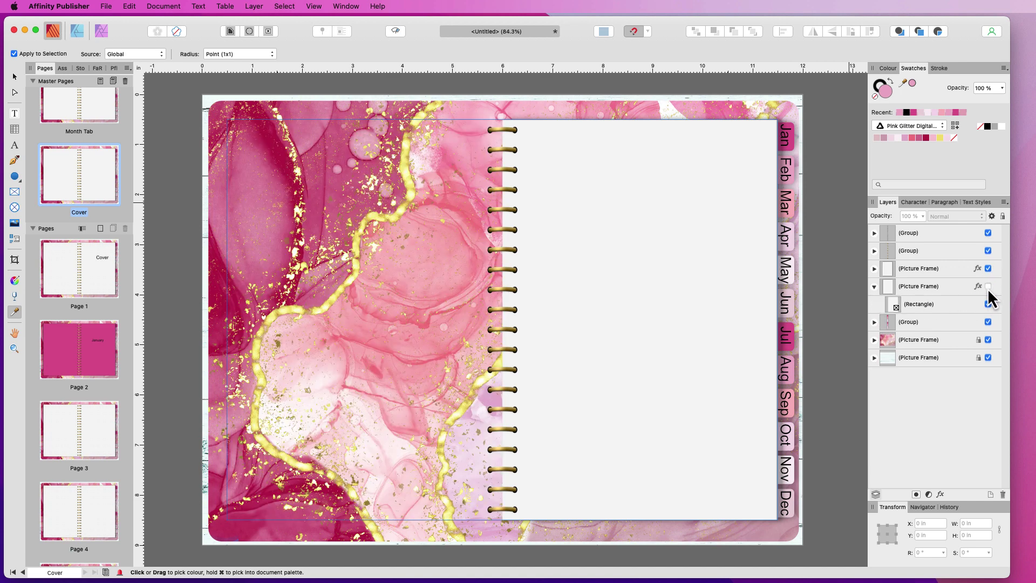
Try to narrow the locked pink marble picture frame from its left edge on the Cover master
left_click(897, 345)
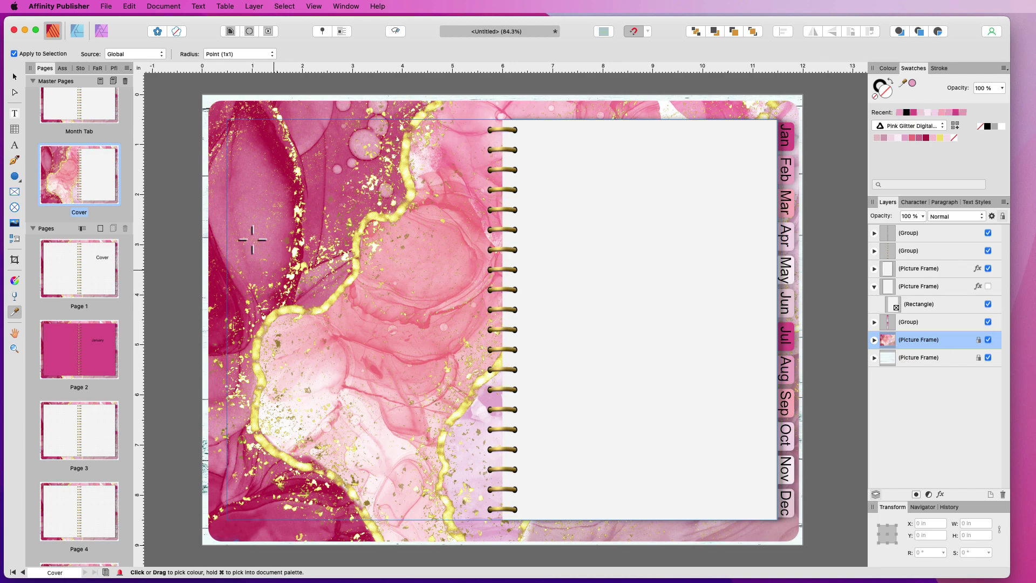
left_click(14, 77)
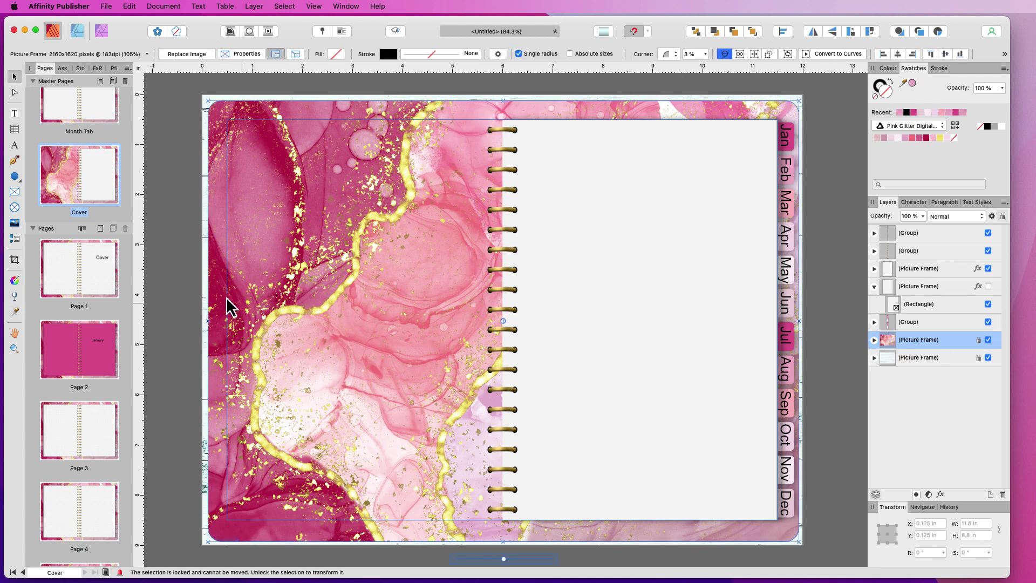
left_click(215, 306)
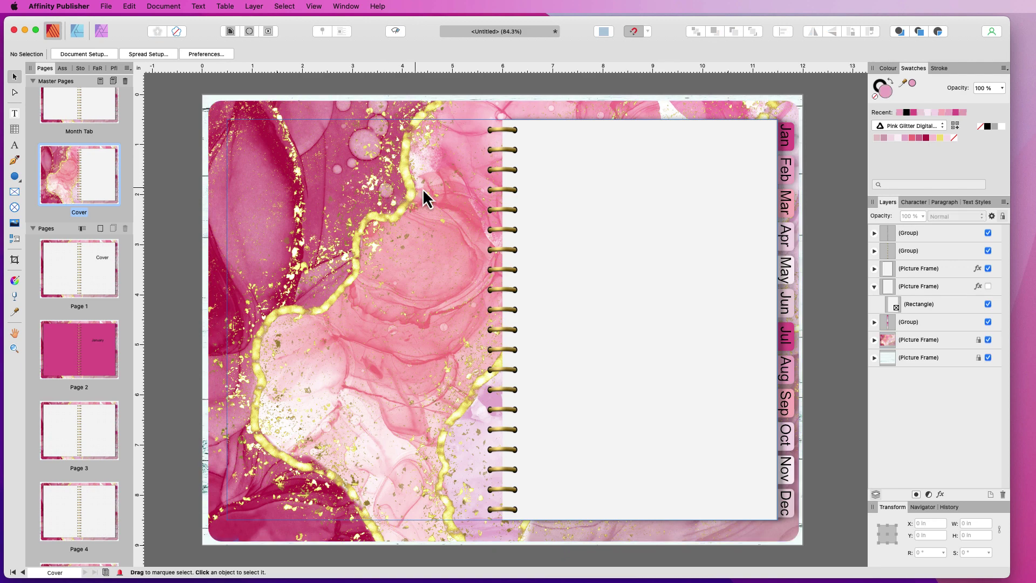
left_click(924, 340)
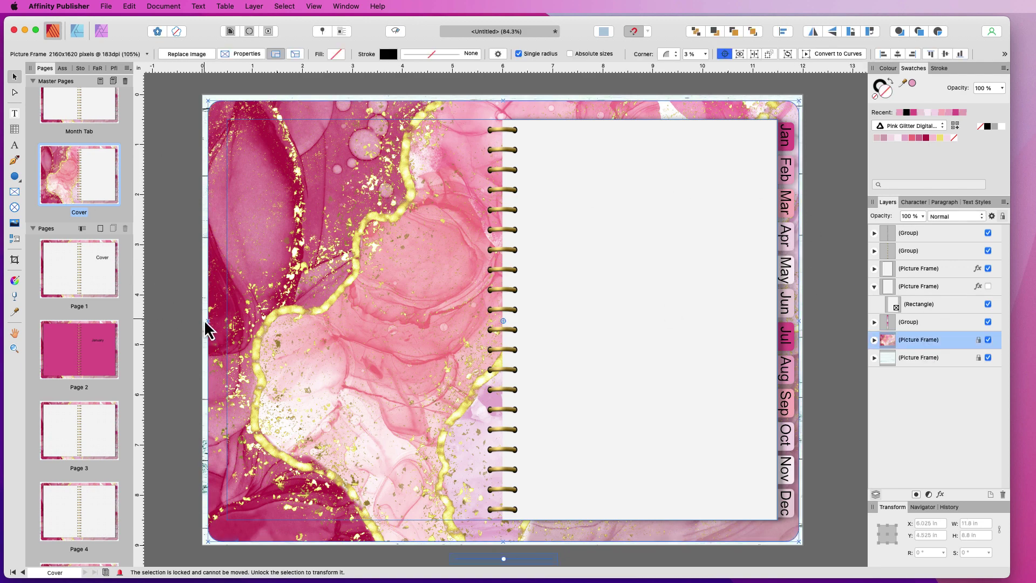
left_click_drag(208, 323, 270, 327)
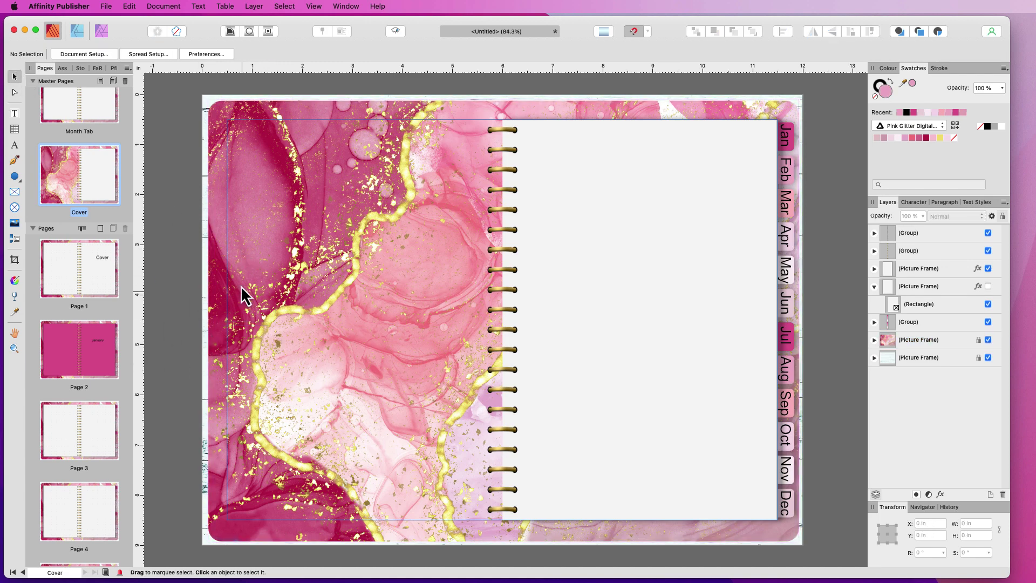
Unlock the pink marble frame and narrow it from both sides to 5.345 in wide so it spans only the right-hand page
left_click(888, 341)
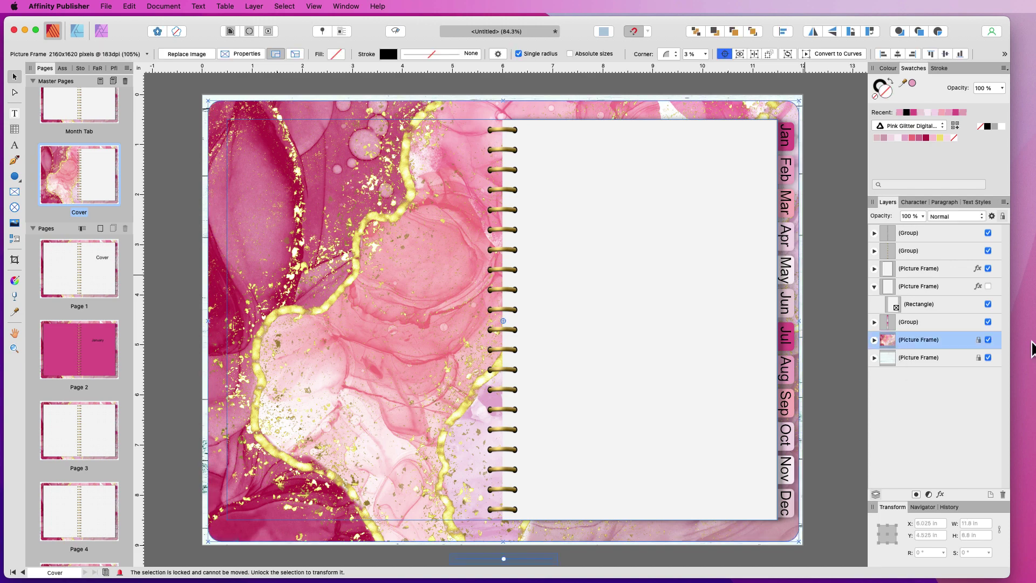
left_click(1003, 216)
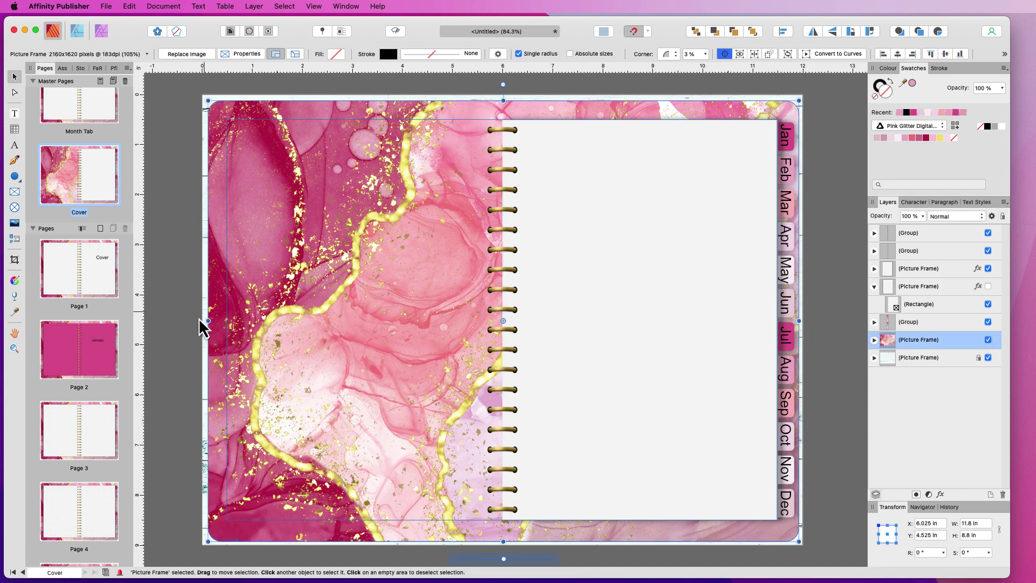
left_click_drag(208, 321, 510, 309)
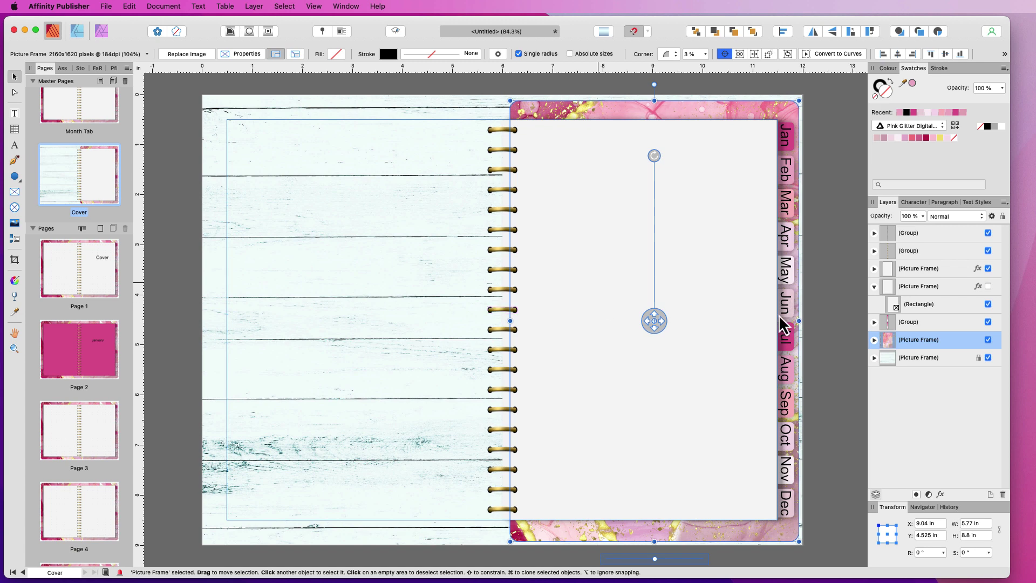
left_click_drag(799, 321, 776, 321)
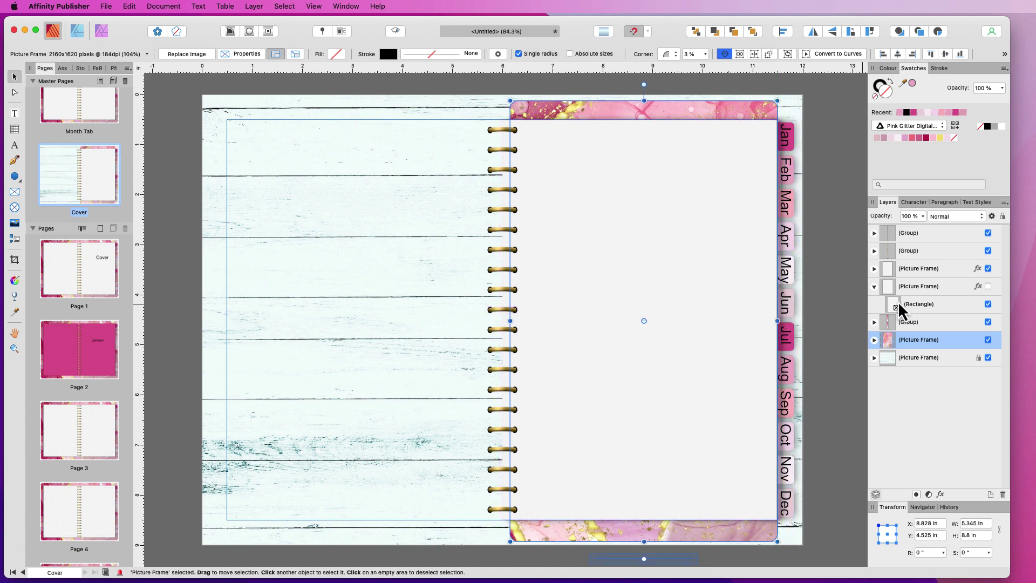
Hide the right-hand white page frame and move the pink marble frame above the month tabs group in the layer order
left_click(986, 271)
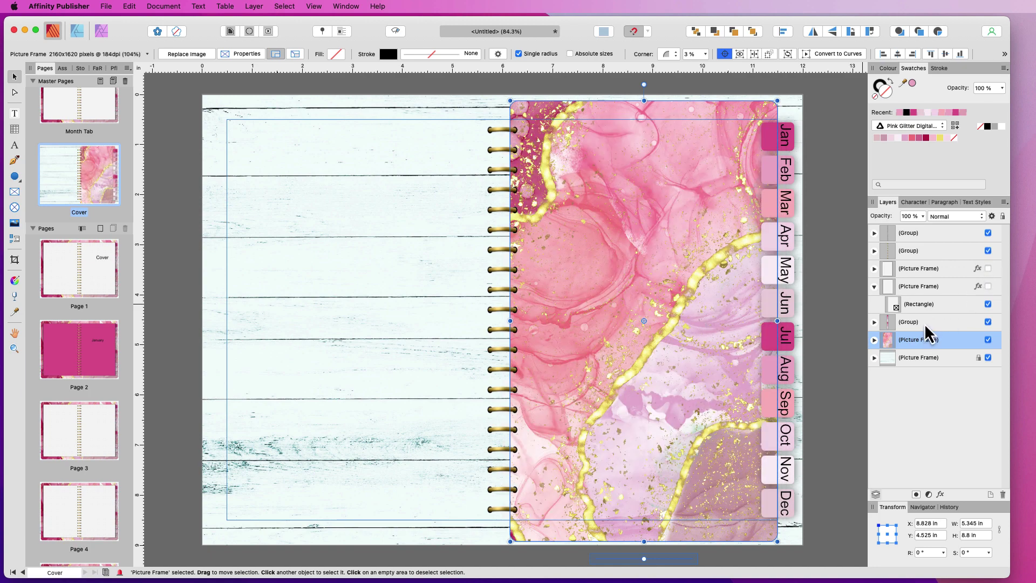
left_click_drag(927, 327, 928, 353)
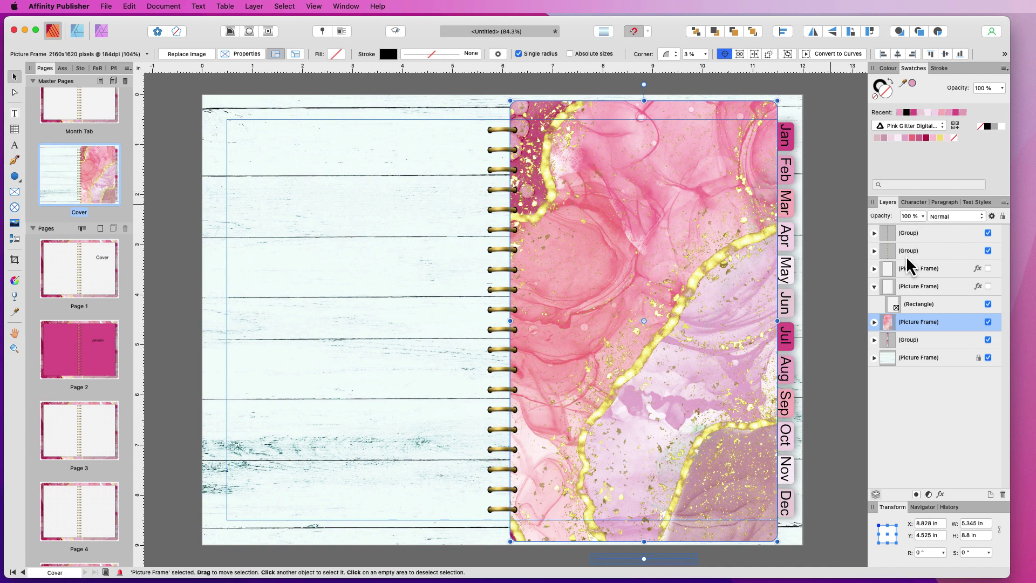
Hide the existing gold rings group on the Cover master and get the single gold ring image from Finder
left_click(989, 251)
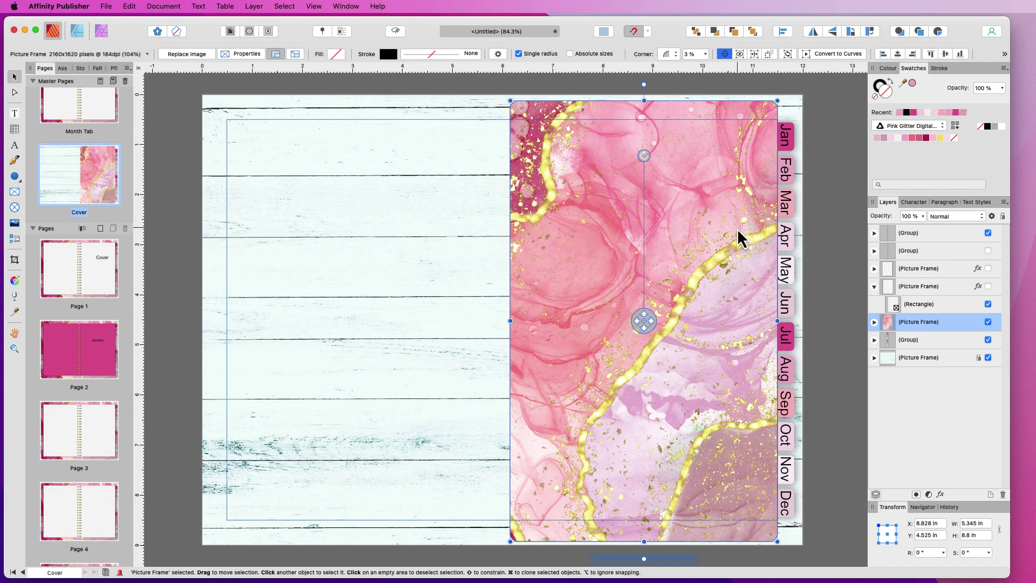
key("super+Tab")
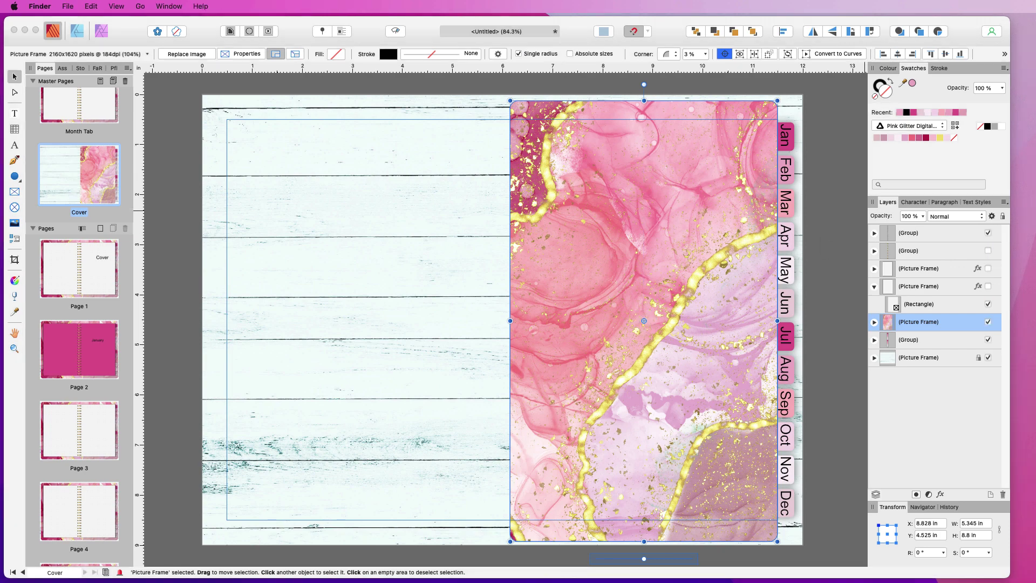
left_click_drag(1035, 155, 615, 158)
left_click_drag(680, 156, 1035, 155)
key("super+Tab")
Add a new layer on the Cover master, paste the gold ring image, and delete the empty layer
left_click(991, 494)
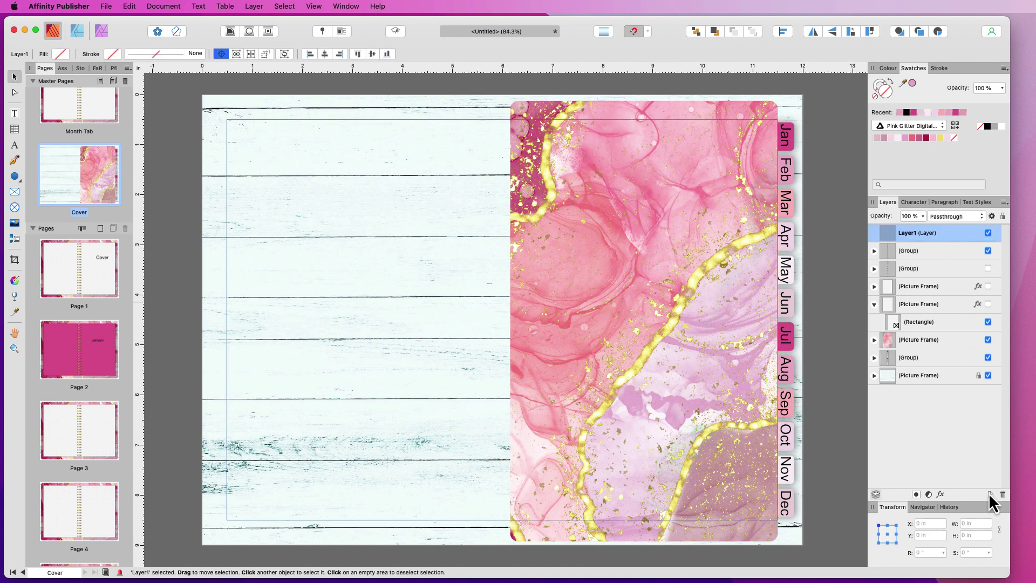
right_click(890, 235)
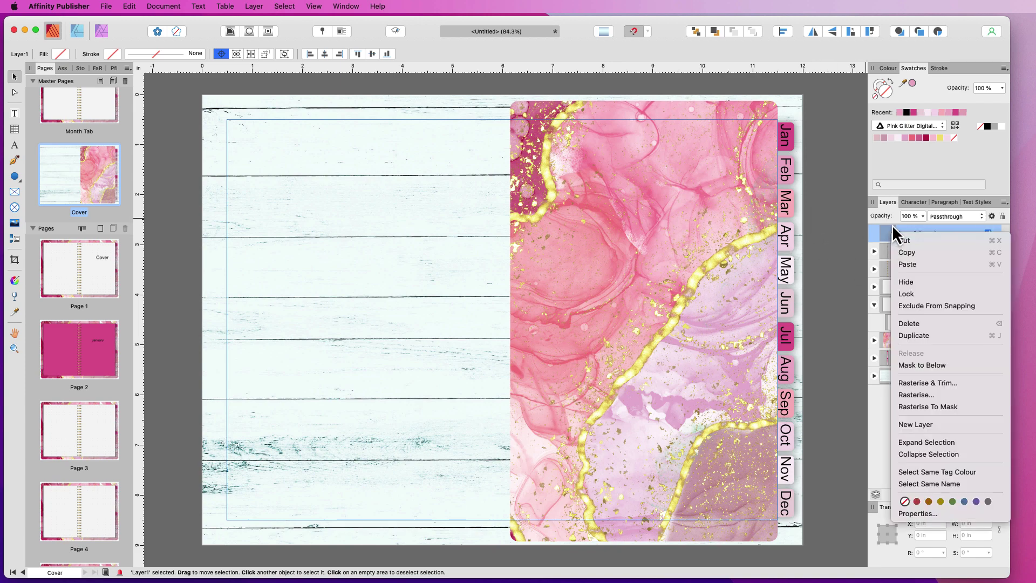
left_click(911, 264)
mouse_move(918, 253)
left_mouse_down()
mouse_move(916, 223)
mouse_move(915, 236)
left_mouse_up()
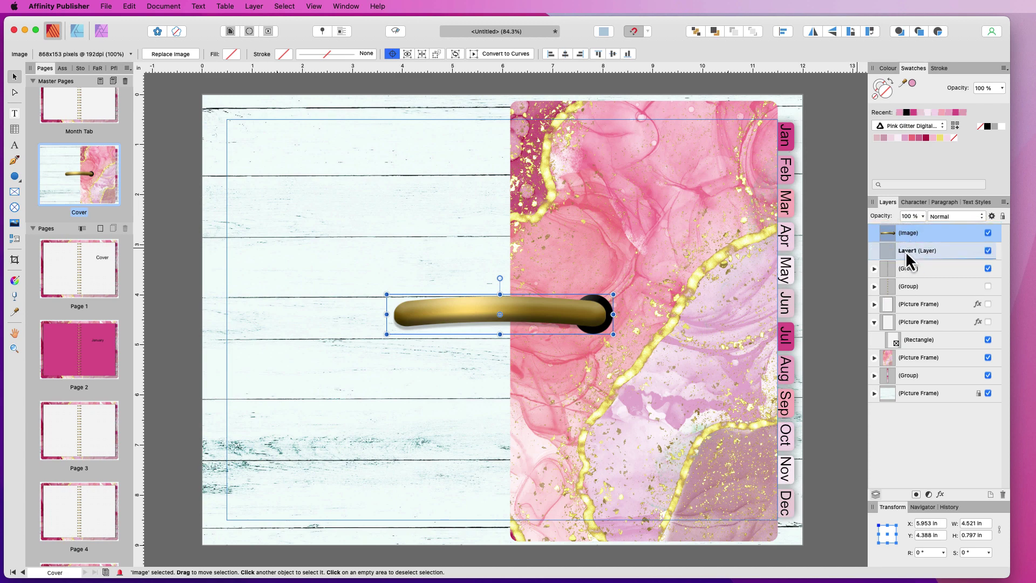
left_click(906, 257)
key("Delete")
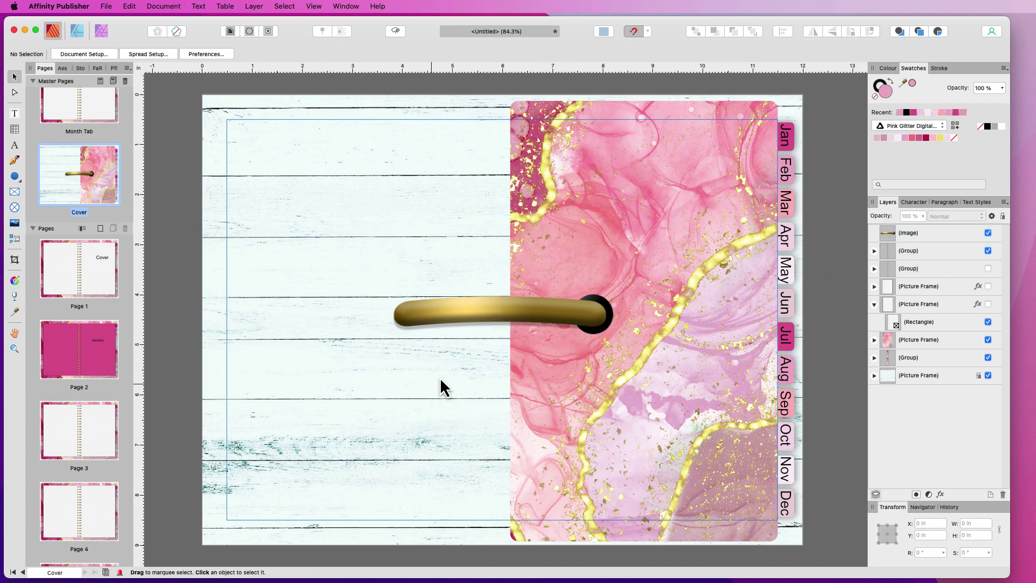
Shrink the gold ring image to about 0.52 by 0.24 in and place it at the lower inner edge of the marble cover
left_click(484, 315)
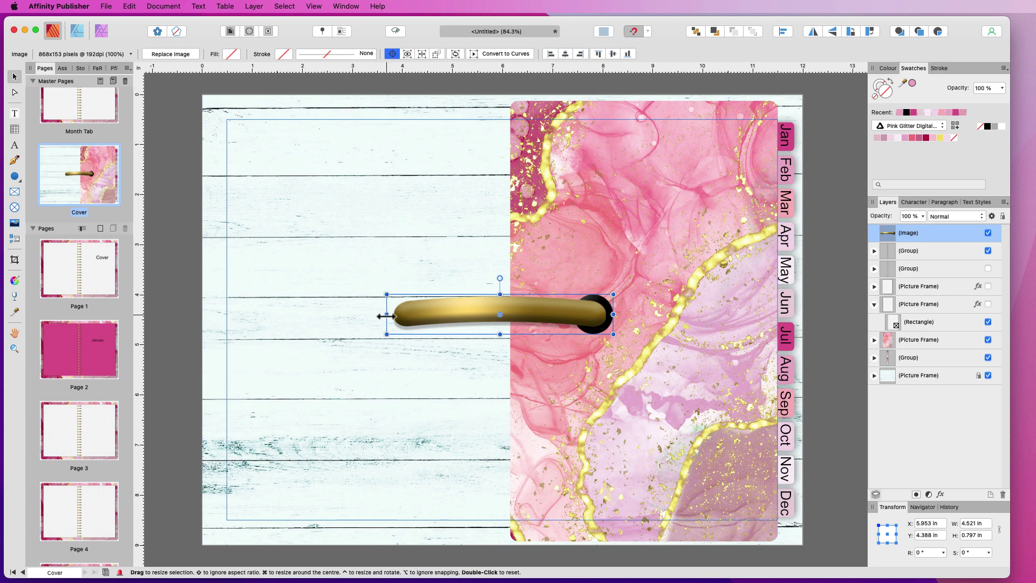
left_click_drag(387, 314, 519, 306)
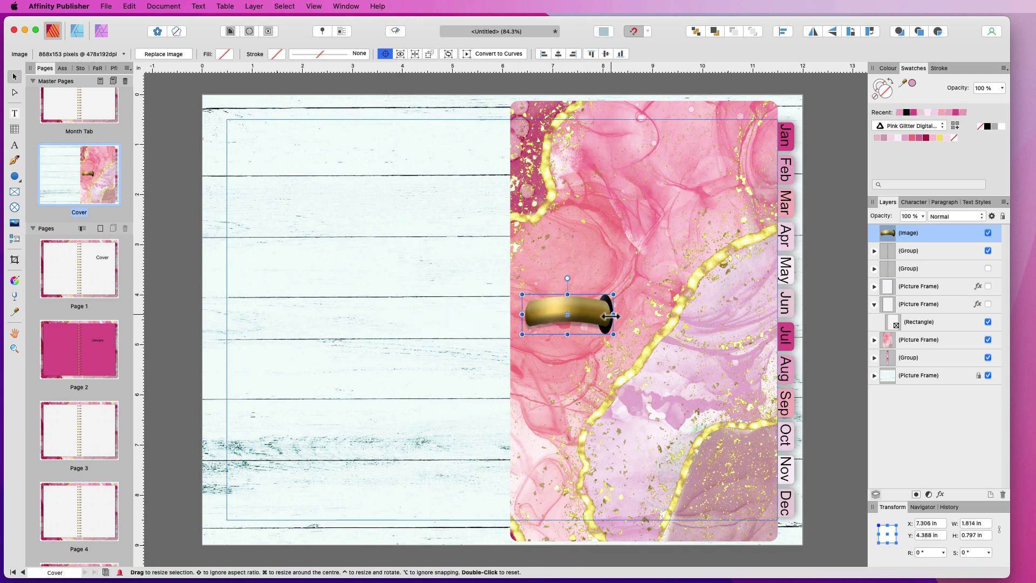
left_click_drag(613, 315, 497, 526)
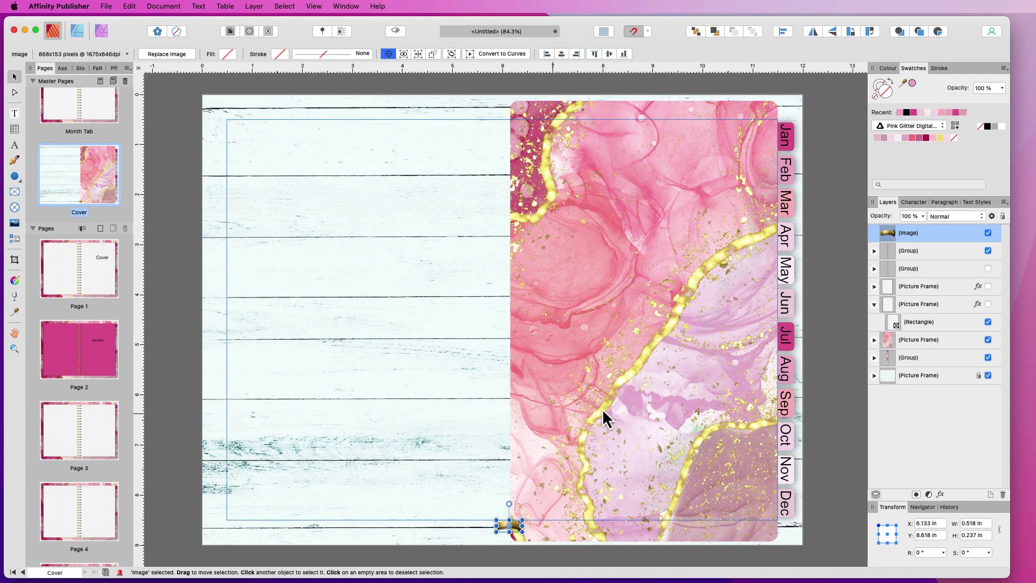
Duplicate the small gold ring repeatedly up the marble cover's inner edge to make a column of 21 rings
mouse_move(515, 527)
left_mouse_down("super")
mouse_move(519, 125)
mouse_move(488, 131)
mouse_move(487, 163)
mouse_move(513, 164)
left_mouse_up("super")
left_click(515, 117)
left_click(515, 159, "shift")
left_click_drag(488, 129, 517, 124)
left_click_drag(486, 161, 517, 112)
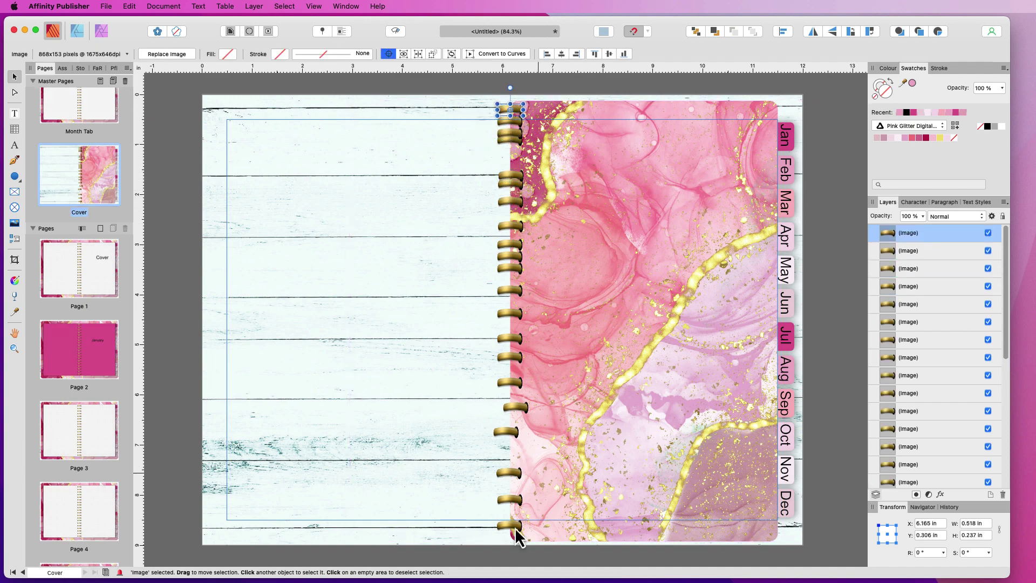
Select all 21 ring images, centre them horizontally on the spread and distribute them evenly in the vertical direction
scroll(937, 359, "down", 10)
left_click(936, 340, "shift")
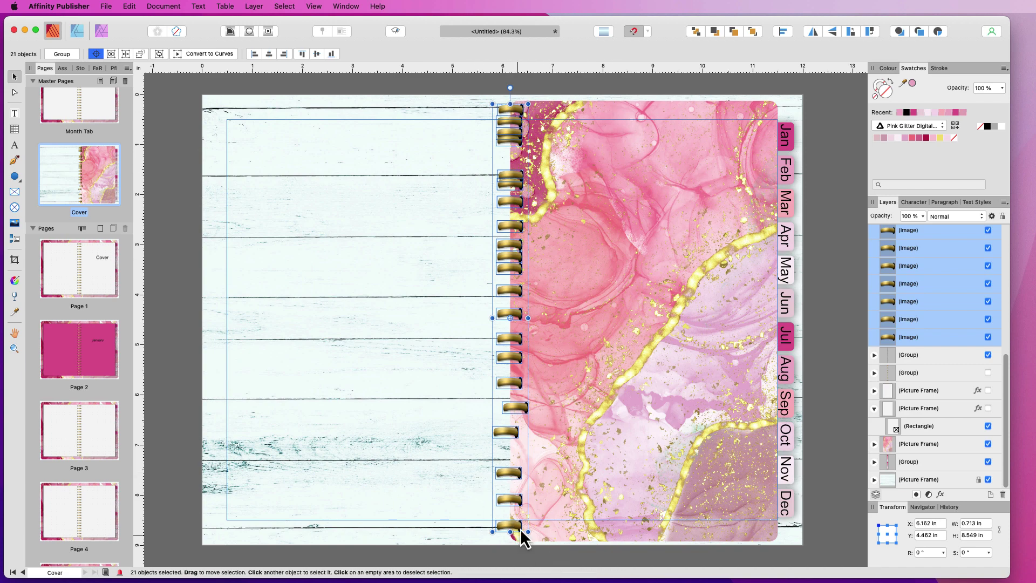
left_click(784, 33)
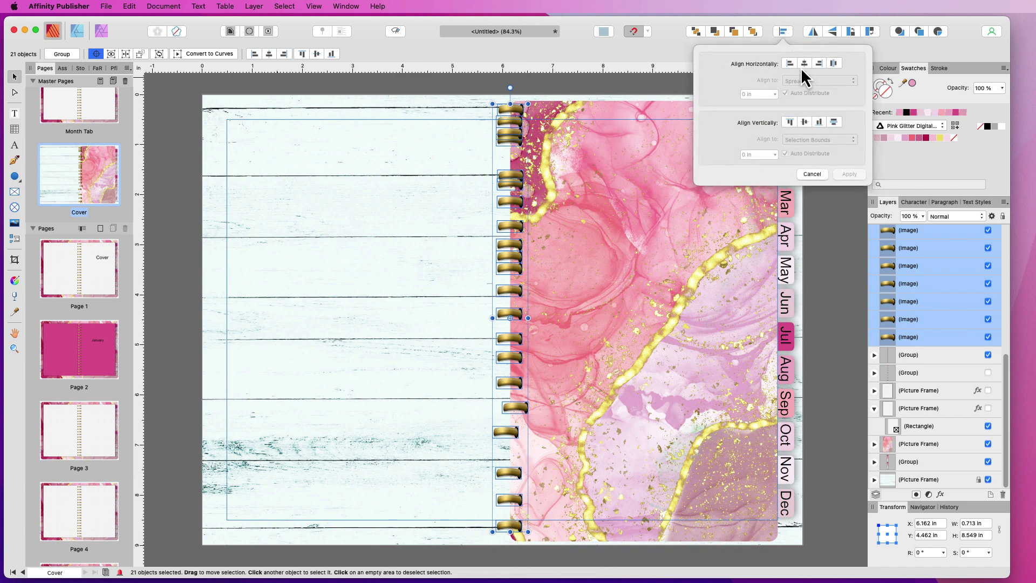
left_click(805, 64)
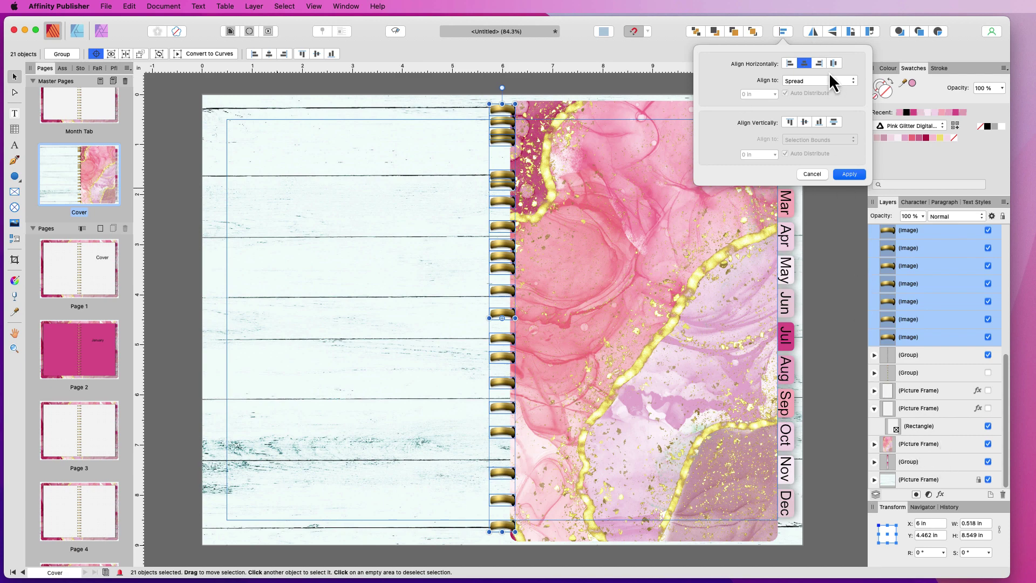
left_click(833, 122)
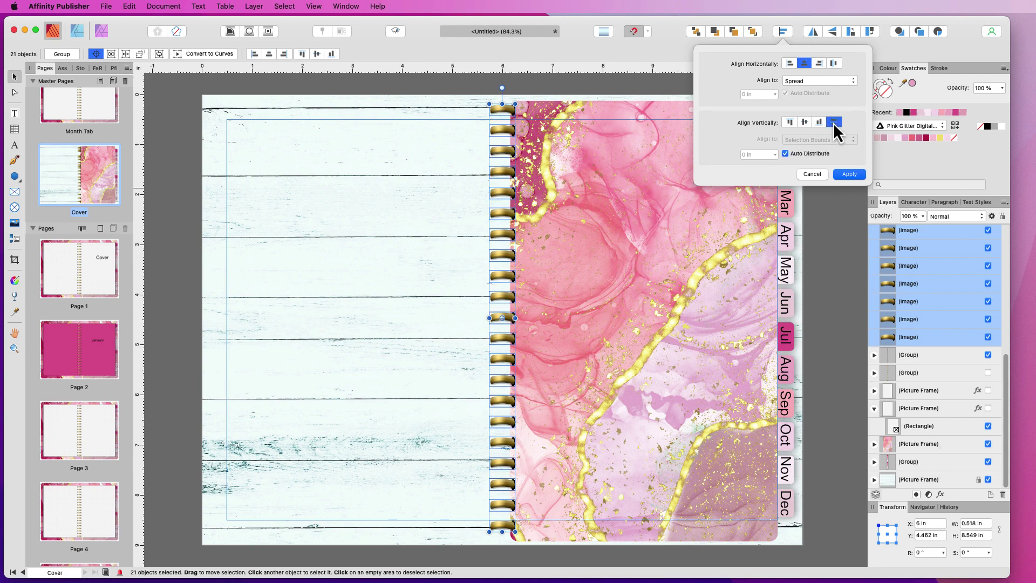
left_click(851, 176)
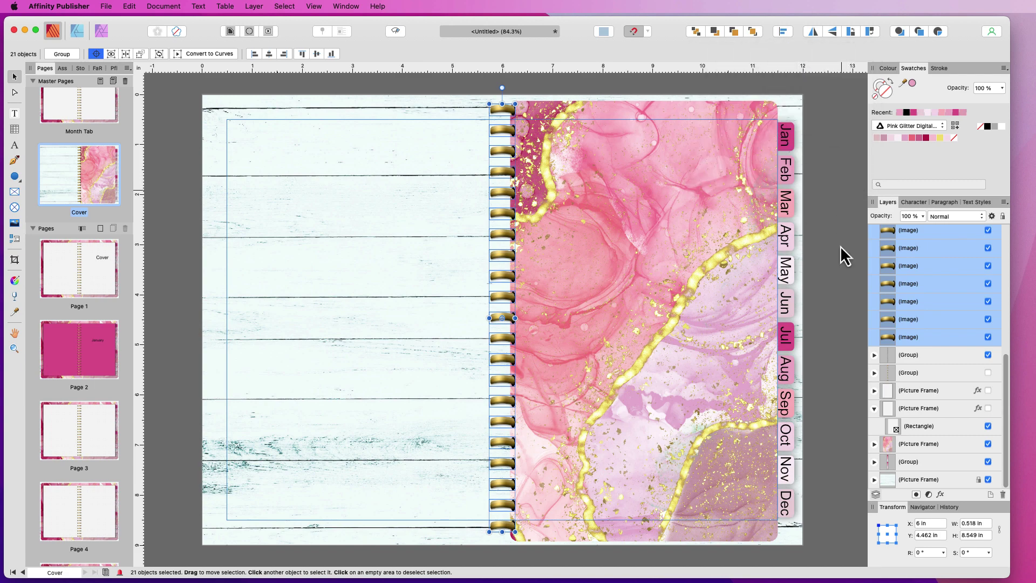
Extend the inner edge of the pink marble frame to the spread's centre line, making the frame 5.5 in wide
left_click(915, 450)
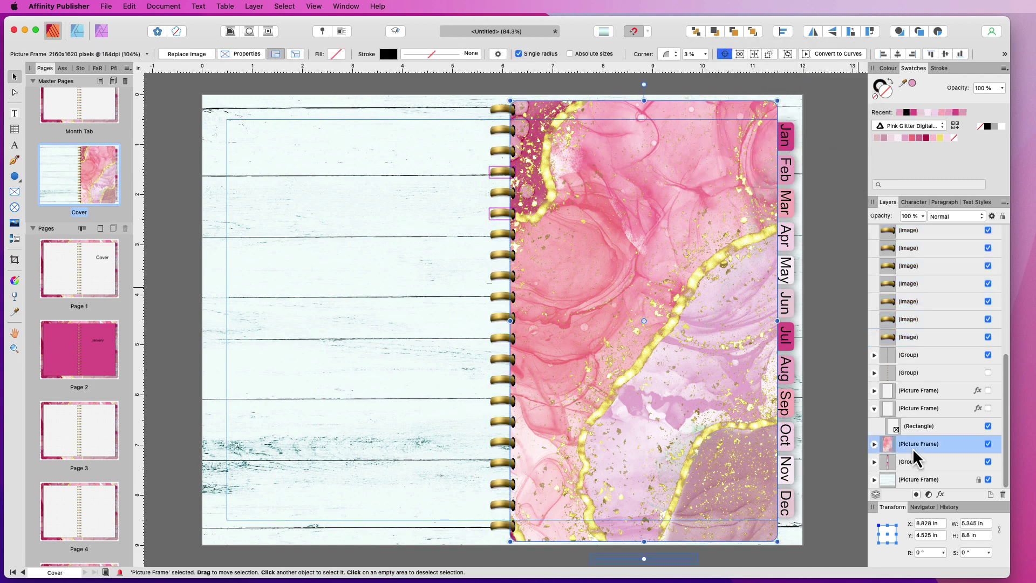
mouse_move(510, 319)
left_mouse_down()
mouse_move(518, 322)
mouse_move(502, 321)
left_mouse_up()
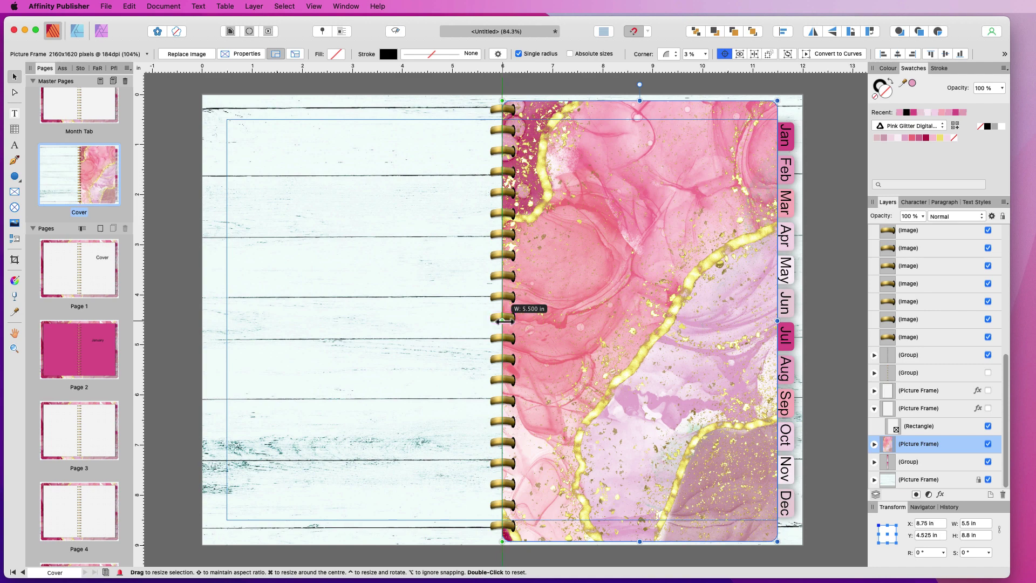
left_click(833, 294)
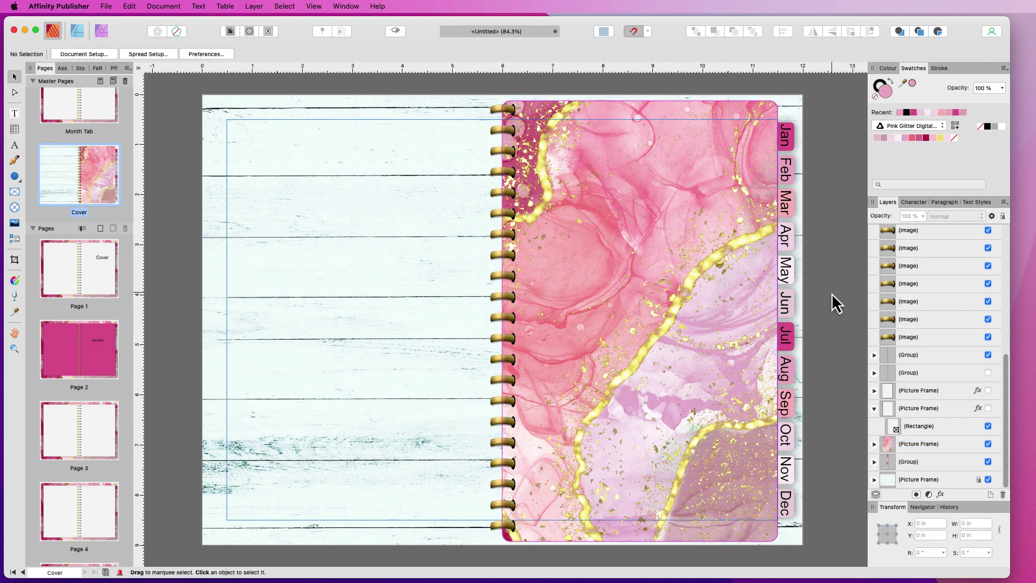
Apply the Cover master to page 1, replacing its existing master, and open page 1
left_click(93, 255)
right_click(92, 256)
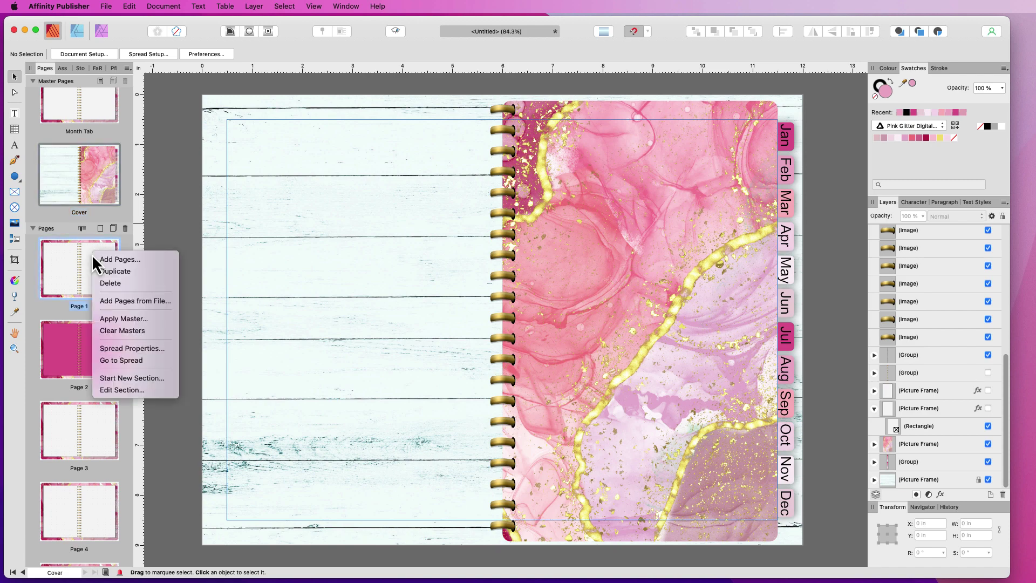
left_click(122, 319)
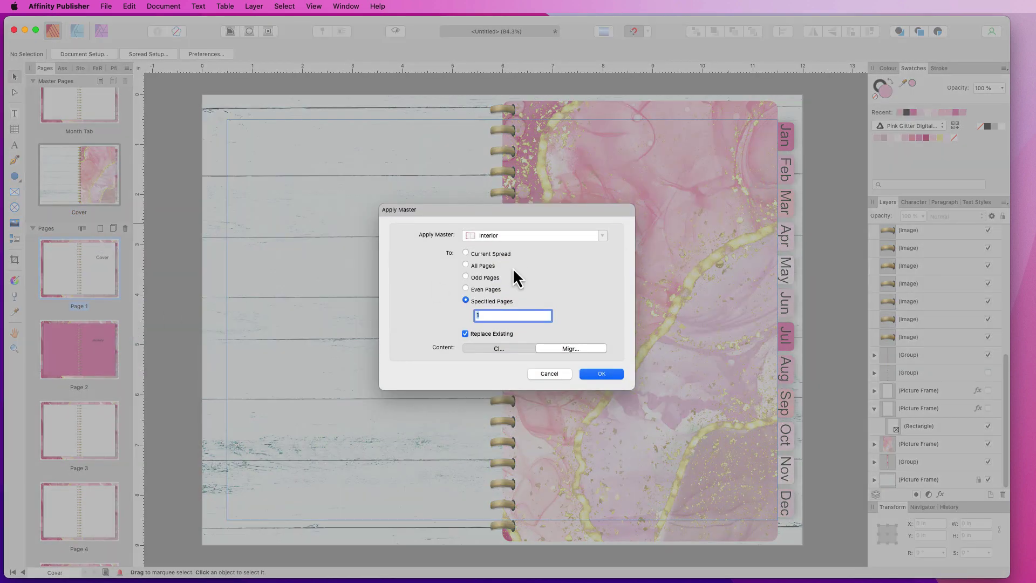
left_click(603, 236)
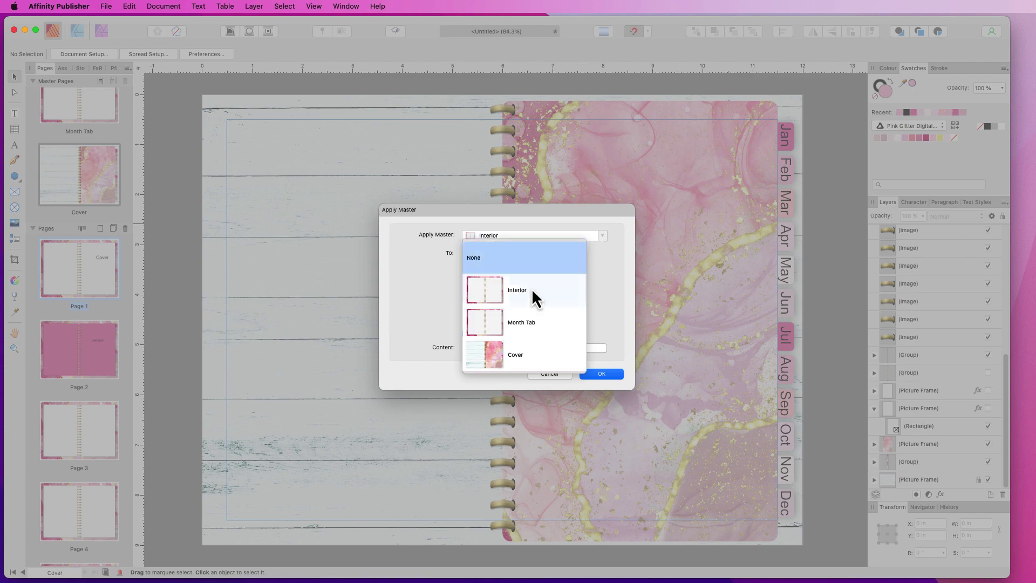
left_click(523, 354)
left_click(601, 374)
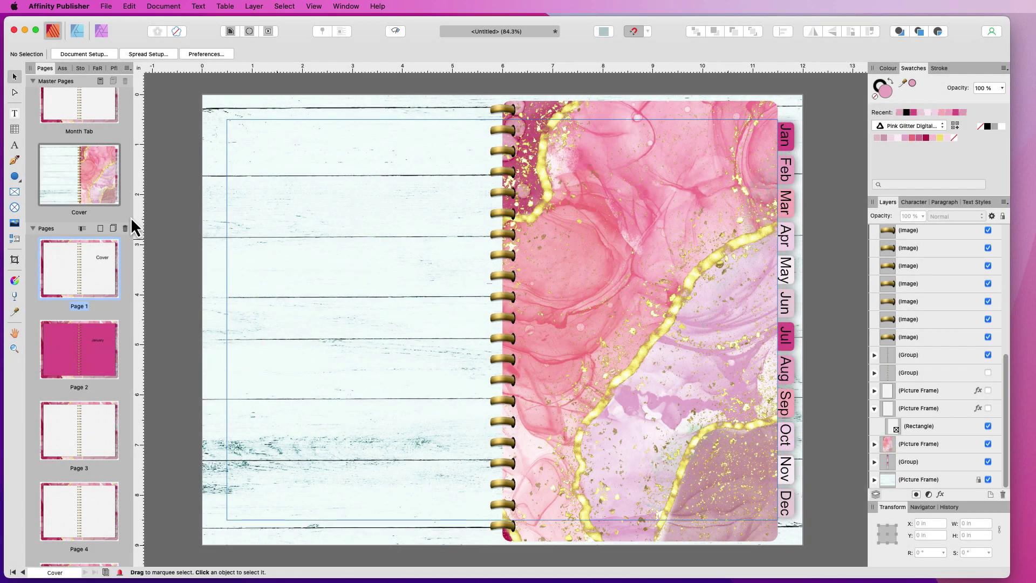
double_click(96, 270)
right_click(96, 270)
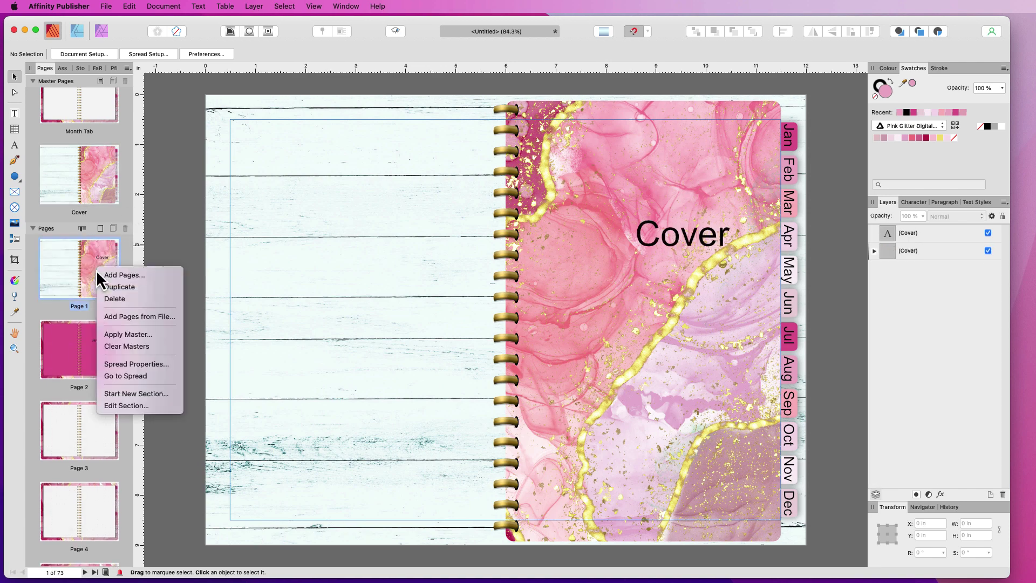
left_click(143, 335)
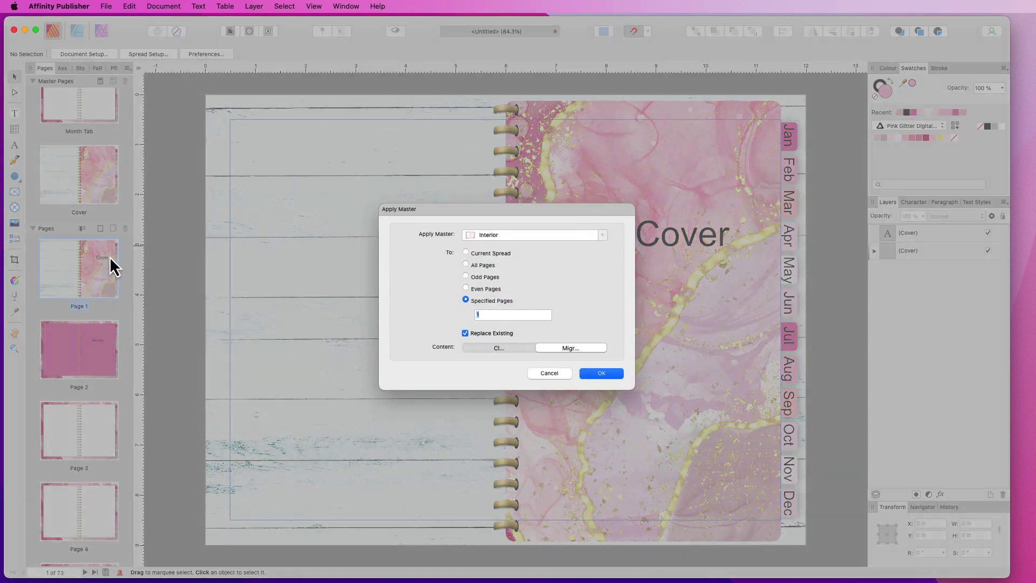
left_click(555, 375)
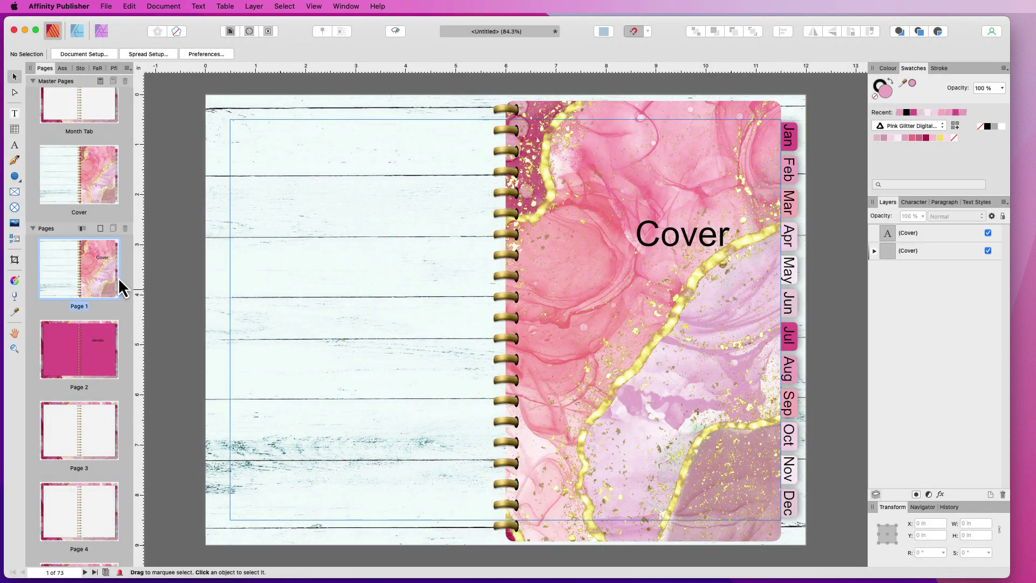
Change the "Cover" title on page 1 to "My Planner" and position it across the upper part of the marble cover
left_click(708, 232)
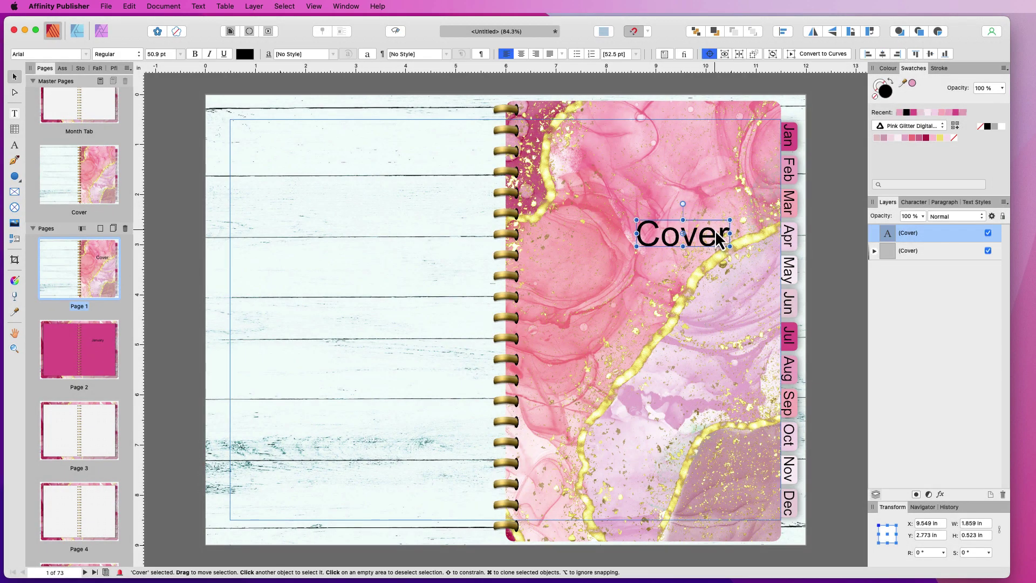
left_click_drag(708, 232, 616, 180)
double_click(687, 186)
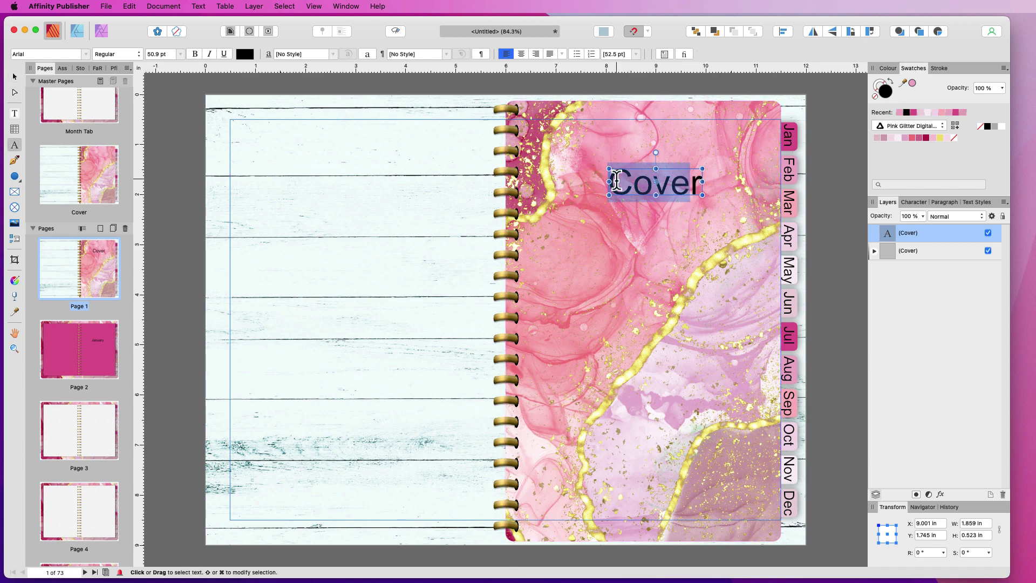
type("Mr")
type("y ")
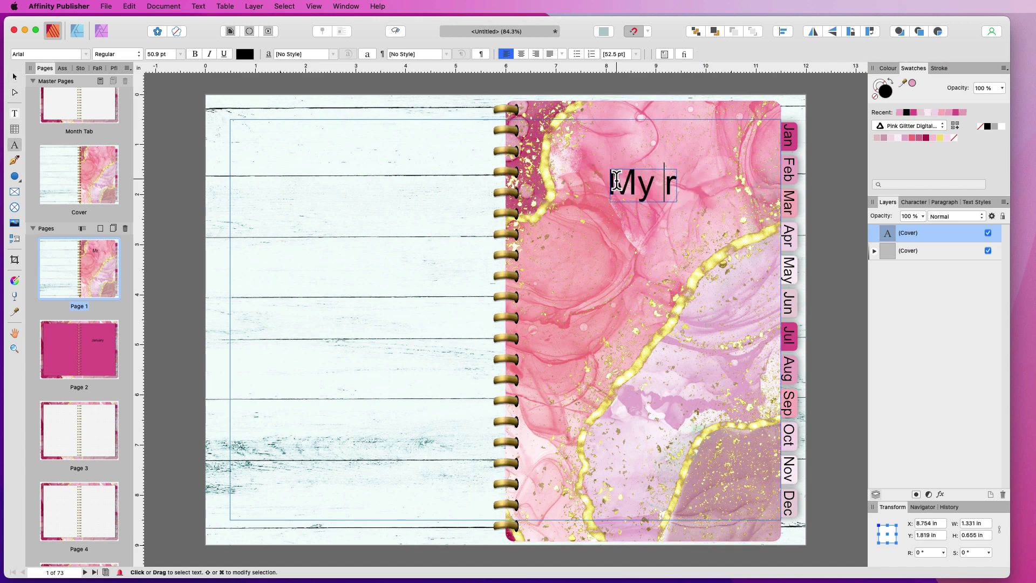
type("Planner")
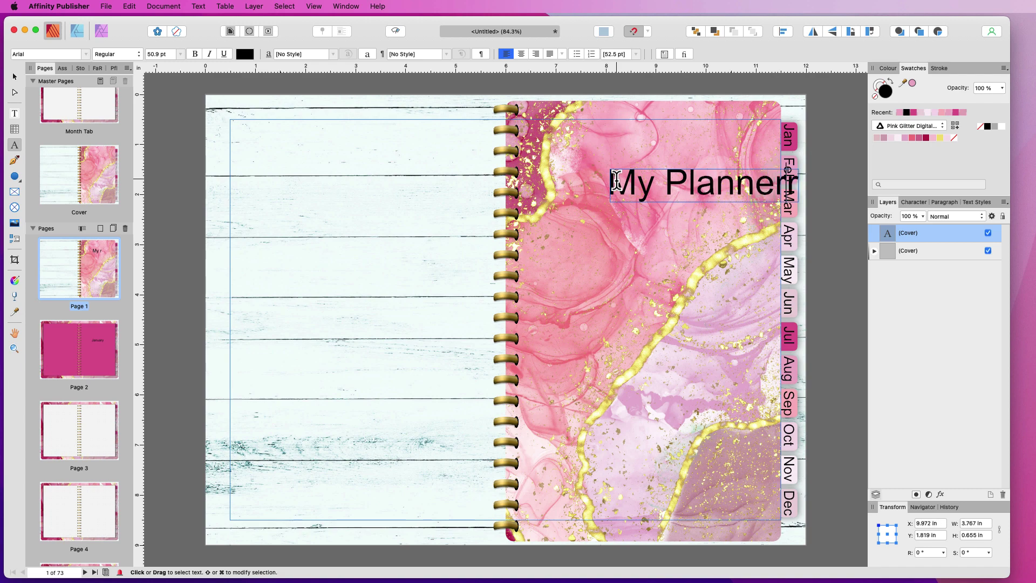
key("Escape")
left_click_drag(795, 185, 761, 211)
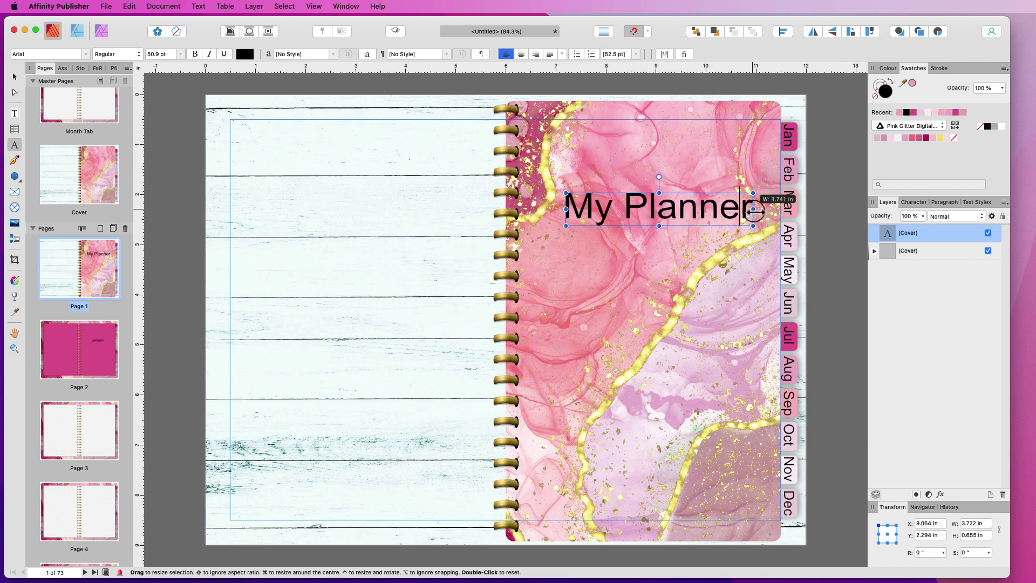
left_click(719, 282)
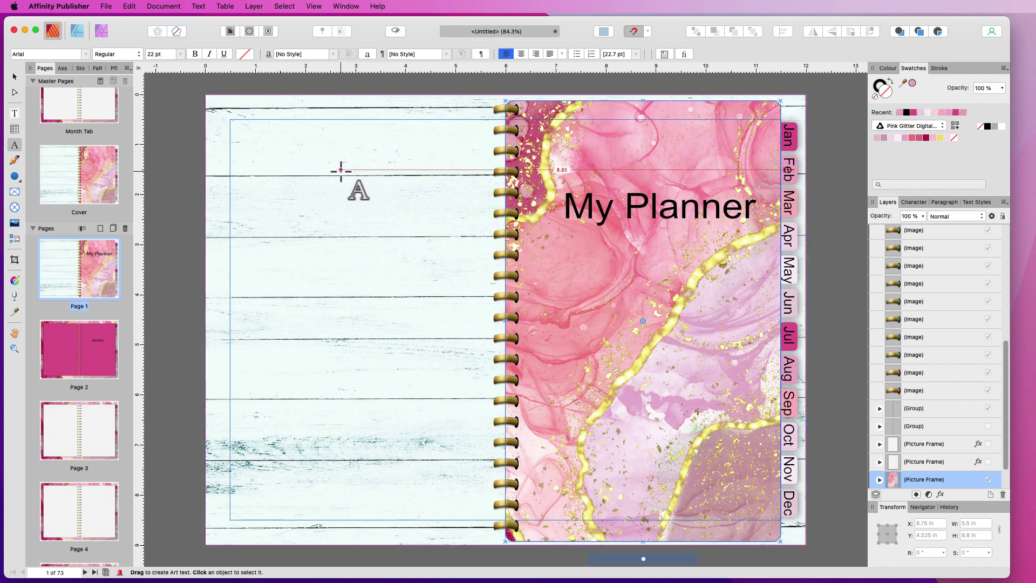
Draw a pink rectangle about 2.65 by 2.58 in on the wood background beside the cover and rotate it about 11.5°
left_click(16, 177)
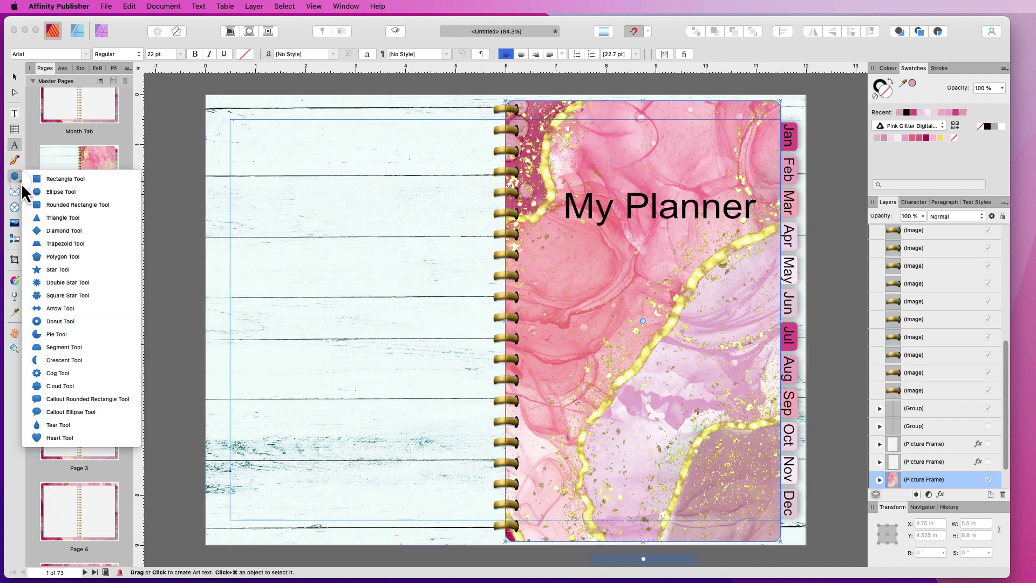
left_click(49, 182)
left_click_drag(243, 158, 376, 288)
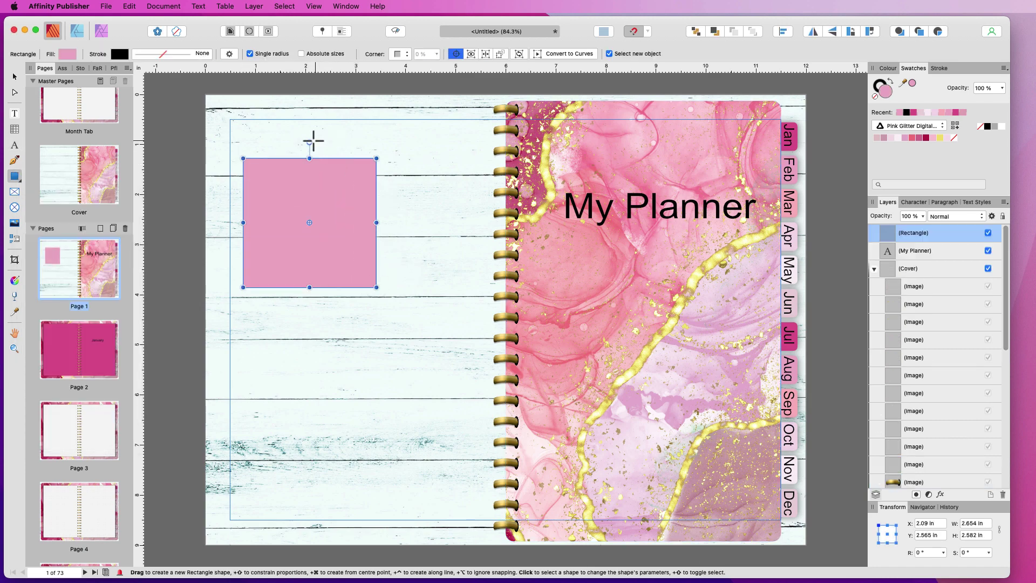
left_click_drag(309, 142, 294, 143)
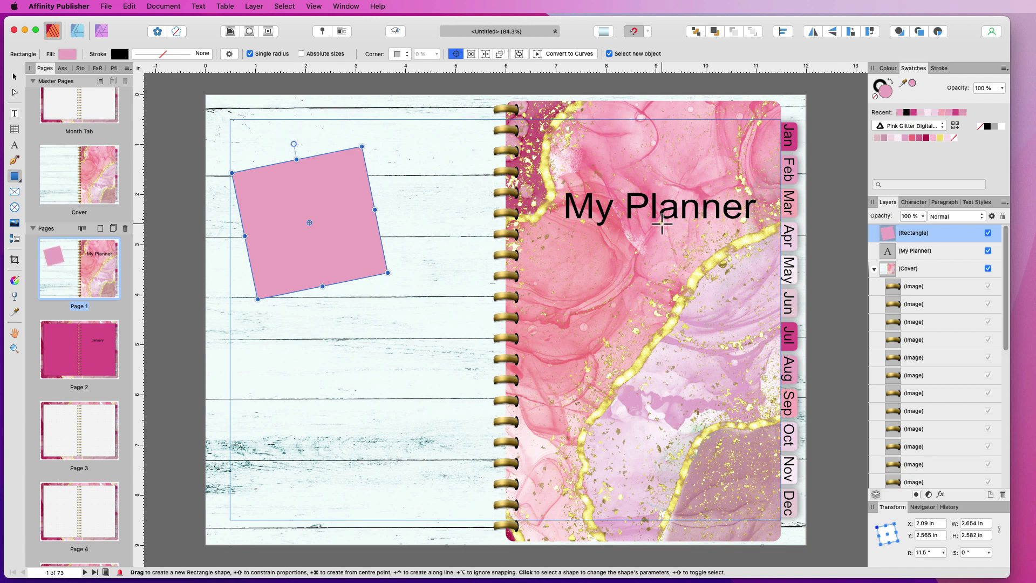
Try a 3D layer effect with a radius of about 21 px on the pink rectangle and undo it
left_click(940, 494)
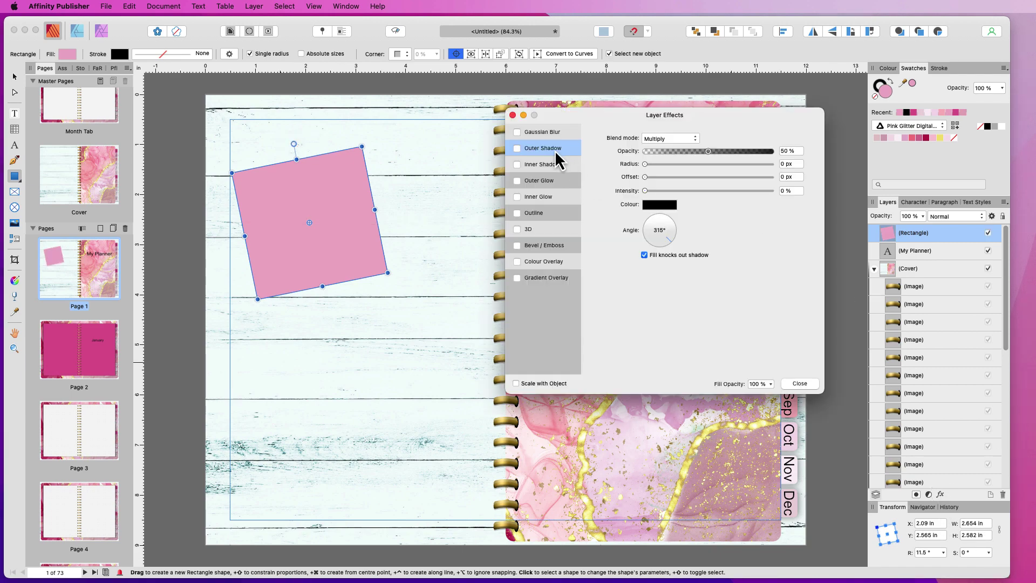
left_click(516, 148)
left_click(516, 147)
left_click(529, 229)
left_click(517, 230)
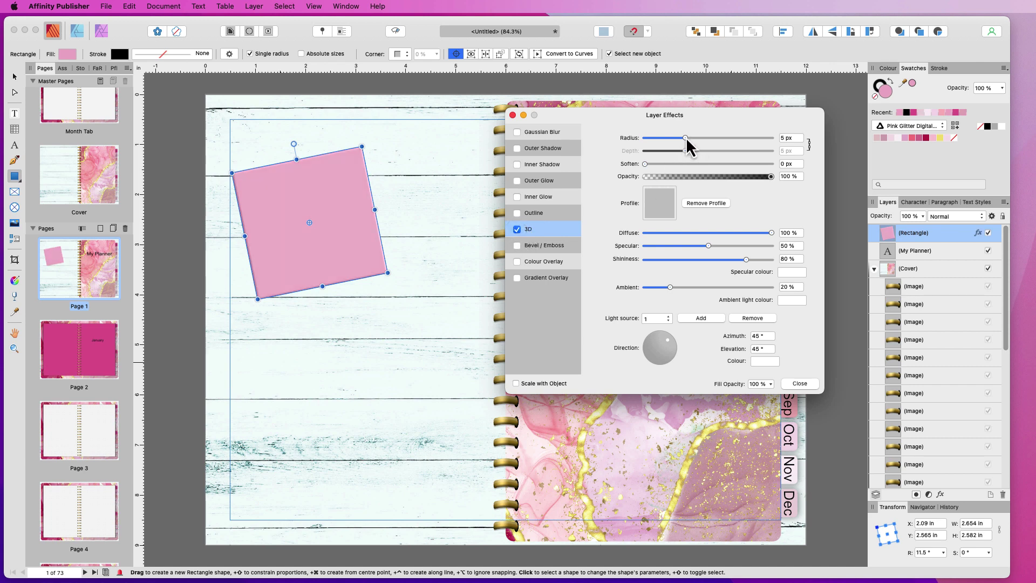
left_click_drag(686, 137, 717, 137)
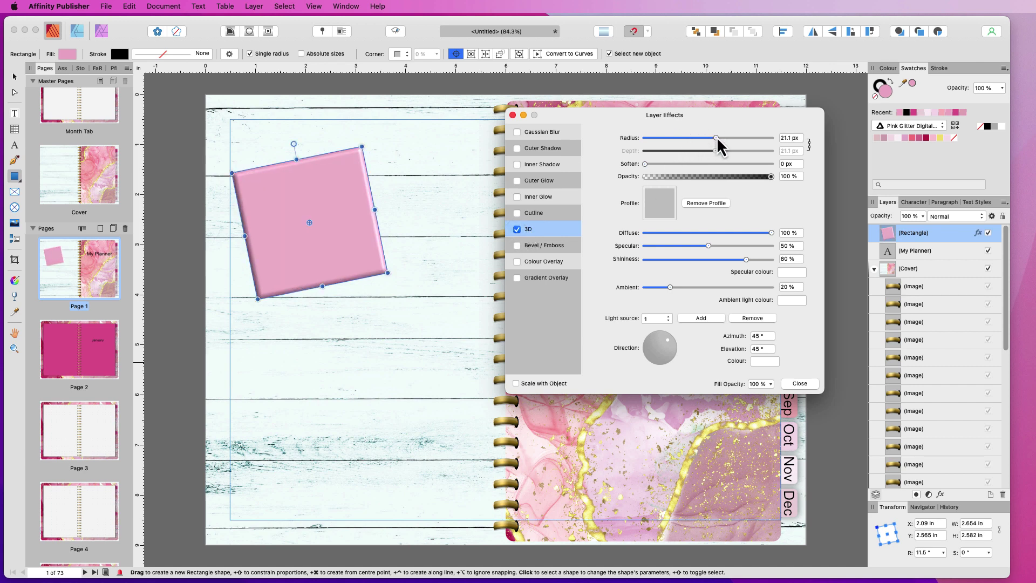
key("super+z")
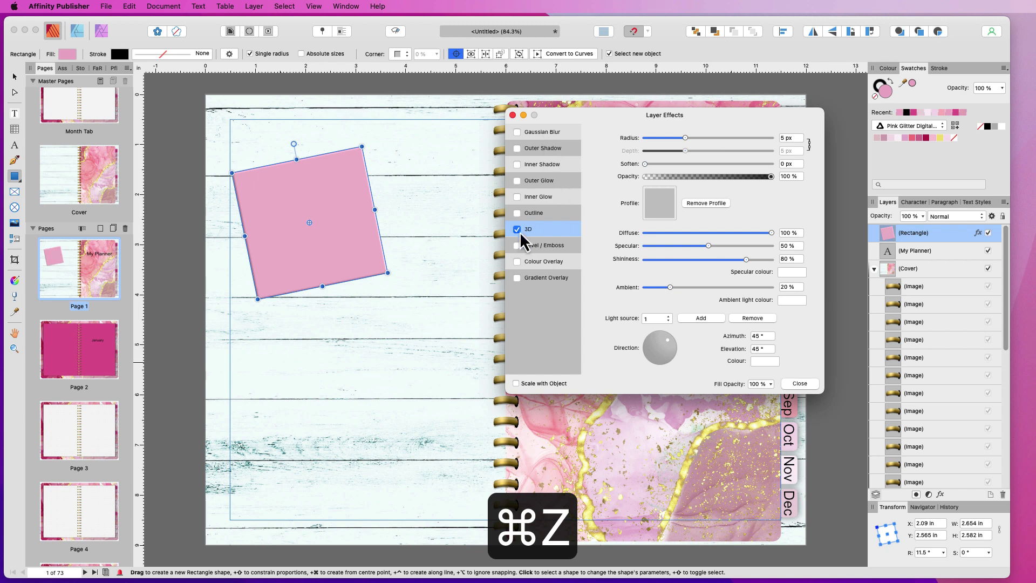
key("super+z")
Give the pink rectangle an outer shadow with a raised radius and offset, close the layer effects and leave the rectangle deselected
left_click(553, 150)
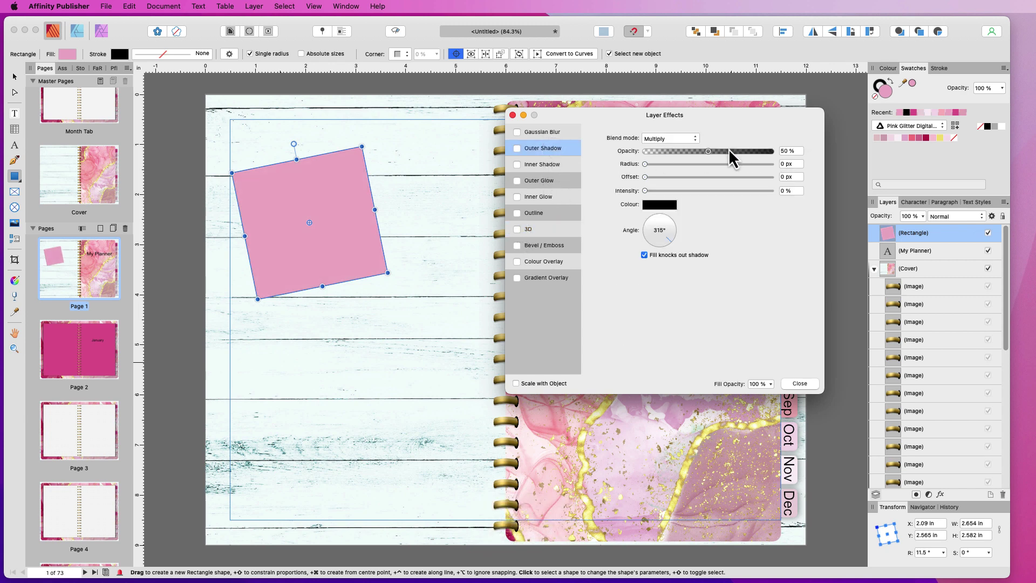
left_click(516, 148)
left_click_drag(646, 165, 698, 165)
left_click_drag(672, 243, 668, 248)
left_click_drag(645, 177, 720, 191)
left_click(370, 322)
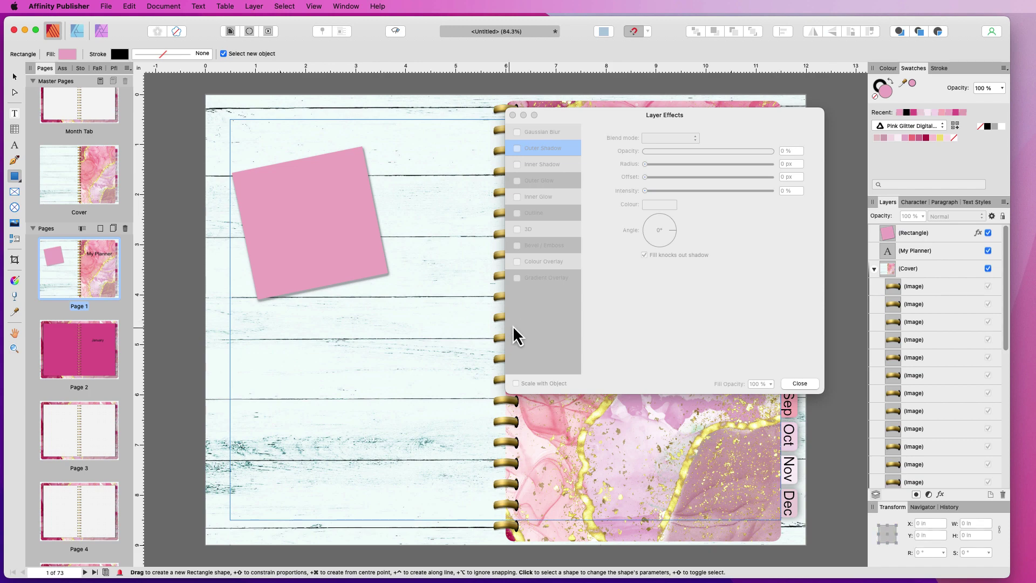
left_click(800, 383)
key("v")
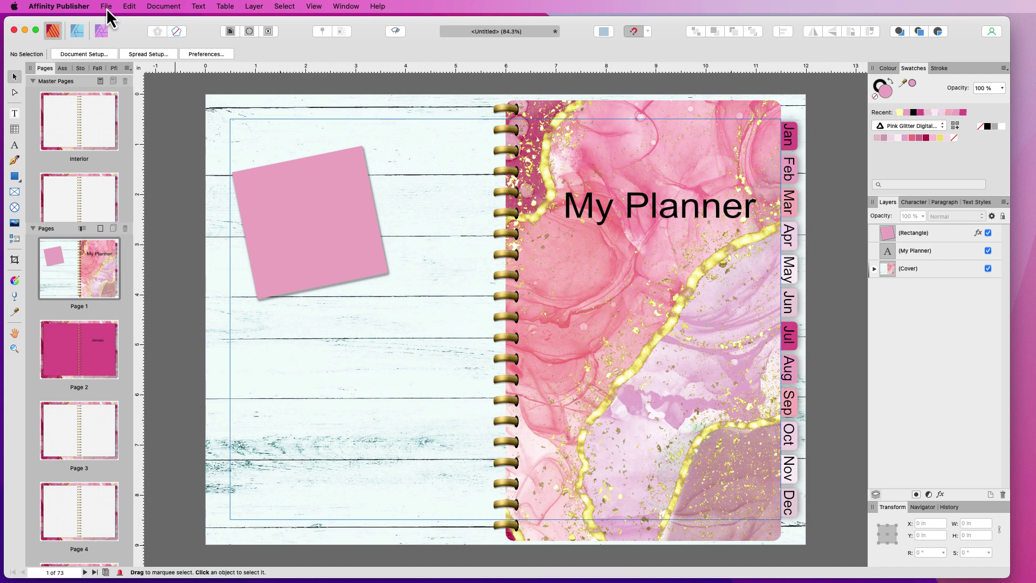
Open the export settings for the planner, ignoring the preflight warnings
left_click(106, 6)
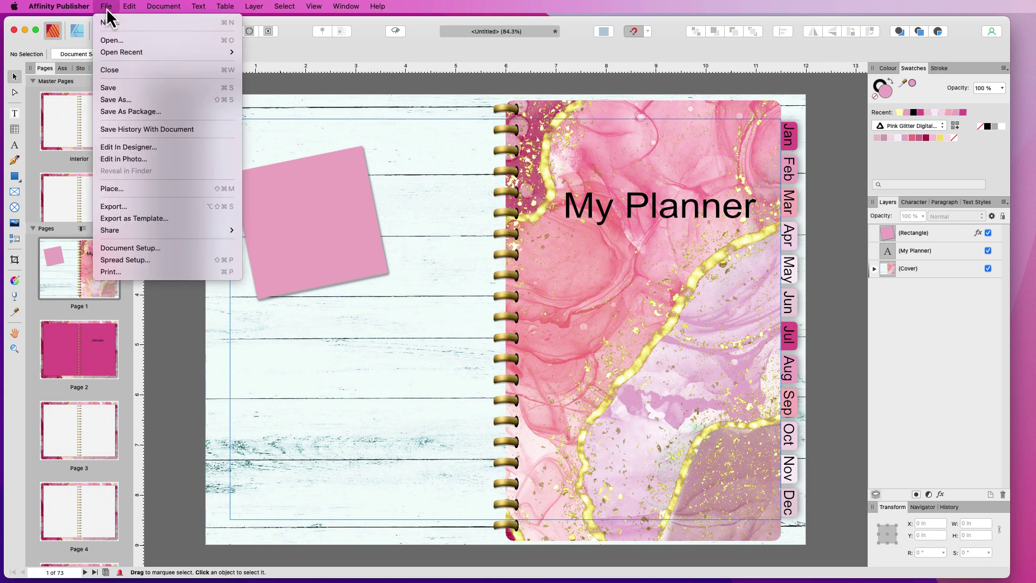
left_click(148, 206)
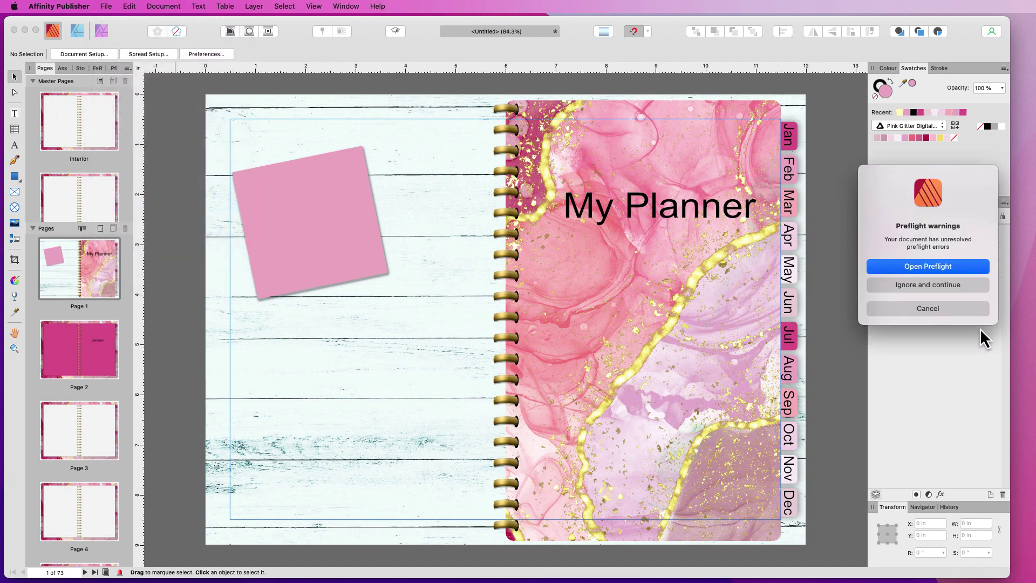
left_click(934, 284)
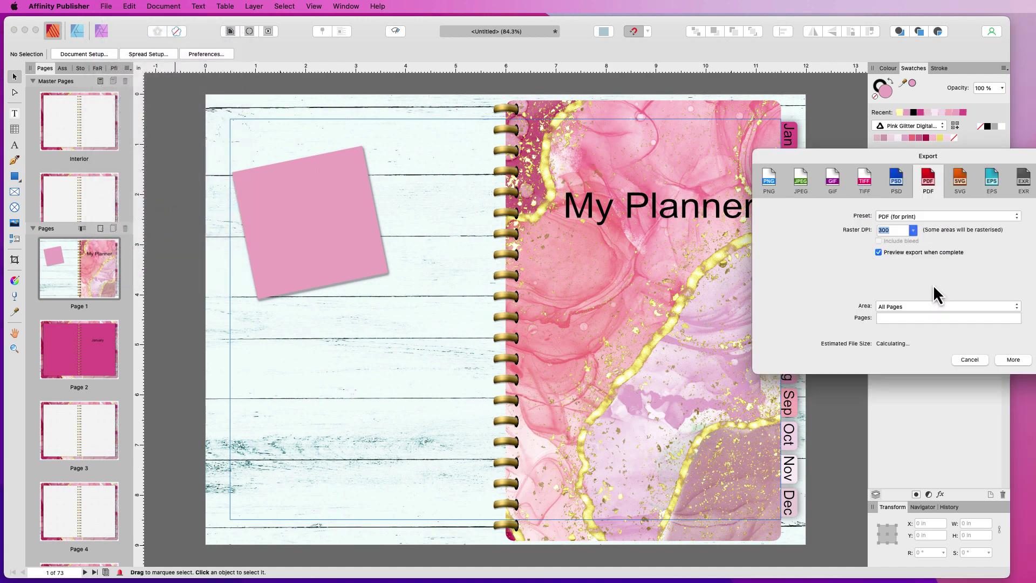
left_click_drag(974, 156, 745, 143)
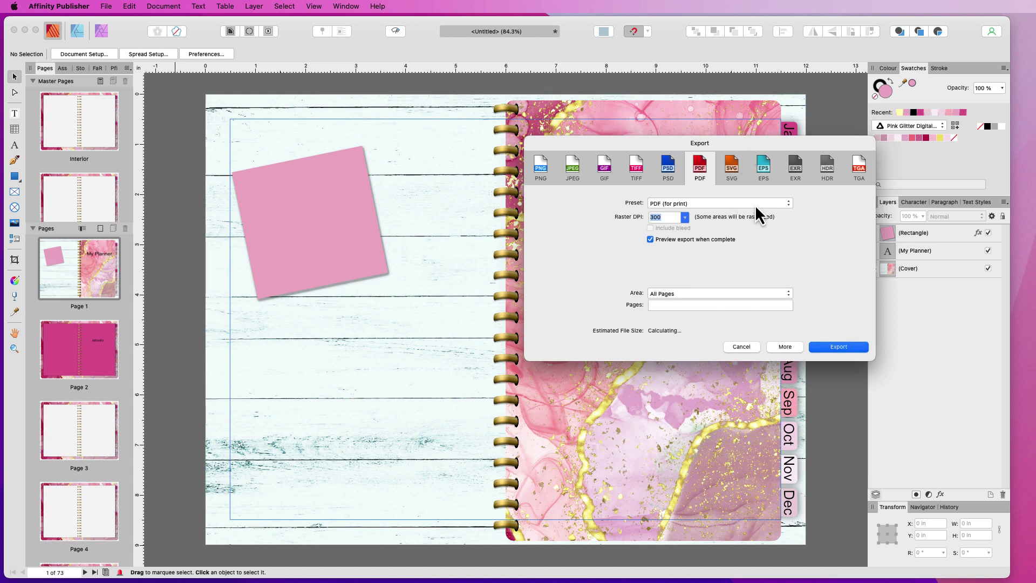
Choose the PDF (digital - high quality) preset and set the raster resolution to 192 DPI
left_click(791, 207)
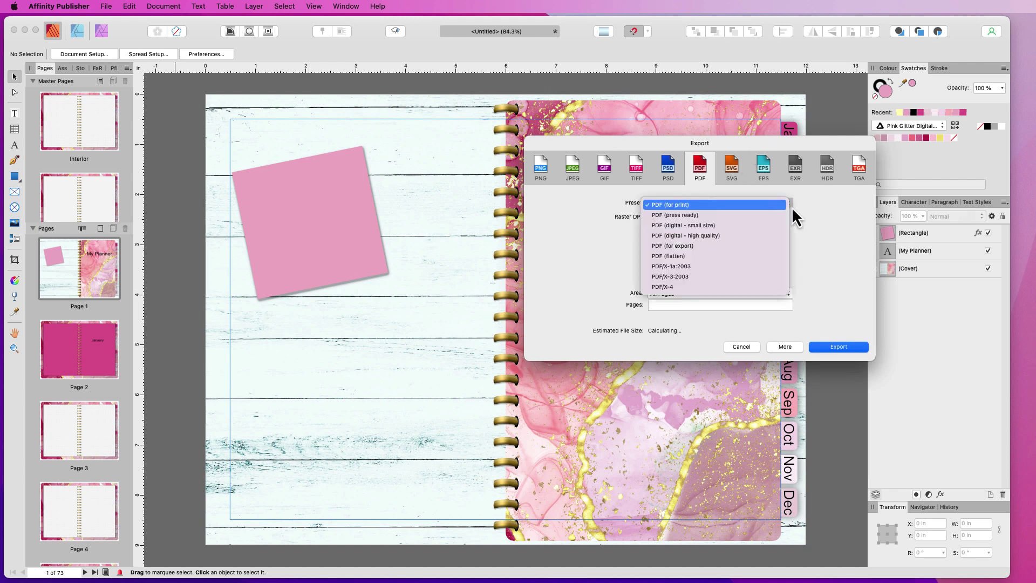
left_click(740, 227)
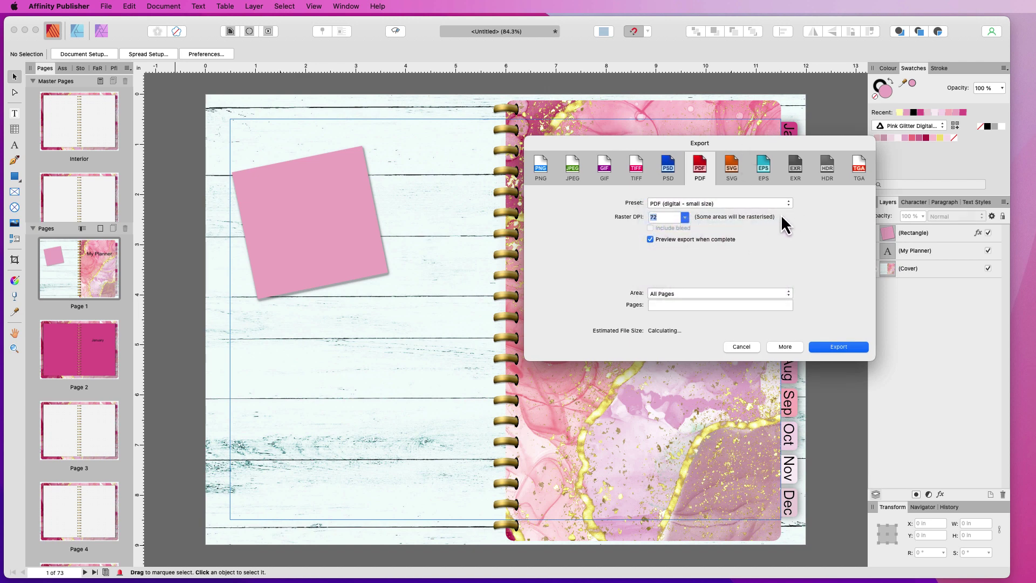
left_click(788, 203)
left_click(739, 215)
left_click(788, 204)
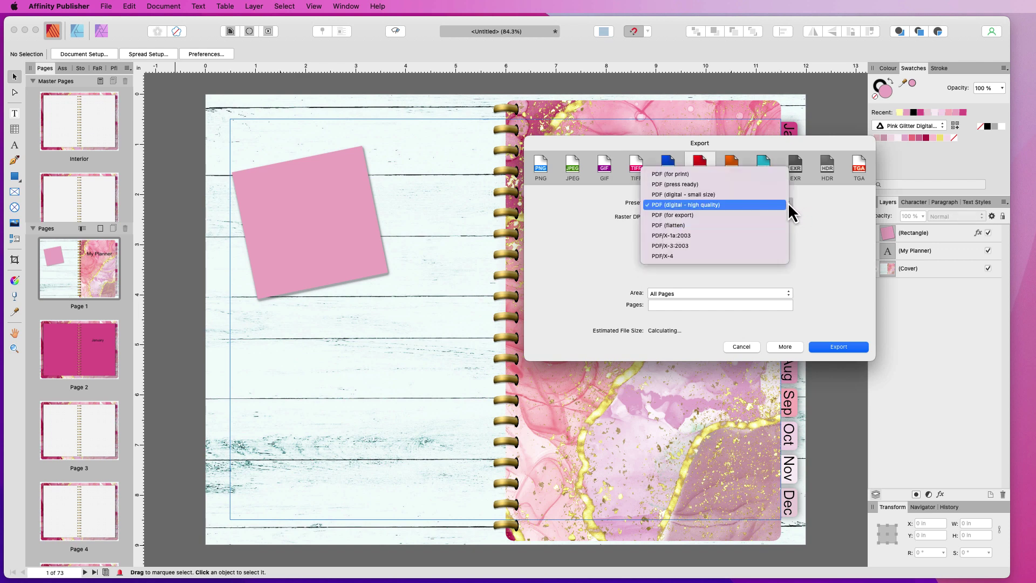
left_click(730, 205)
left_click(684, 217)
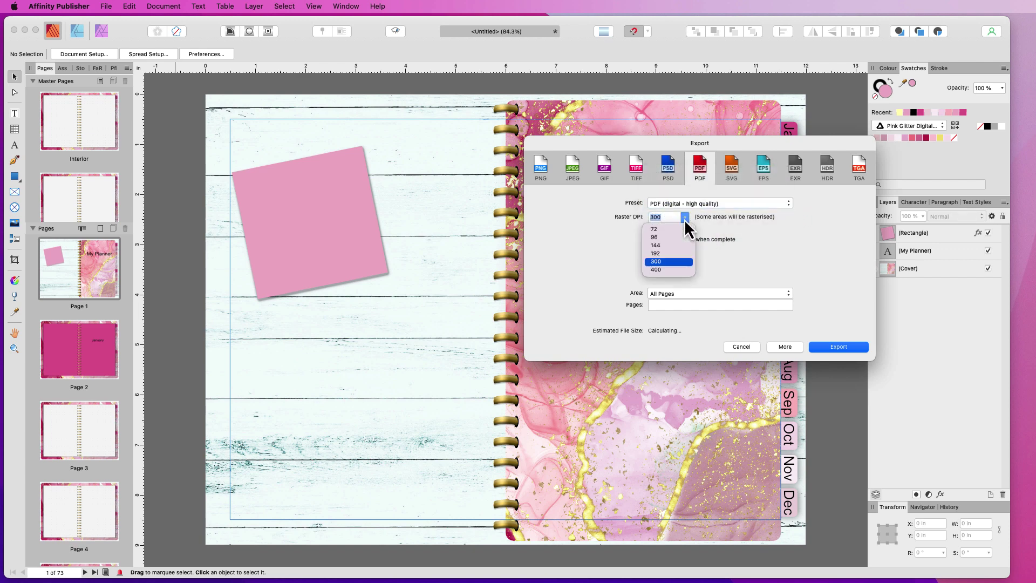
left_click(664, 254)
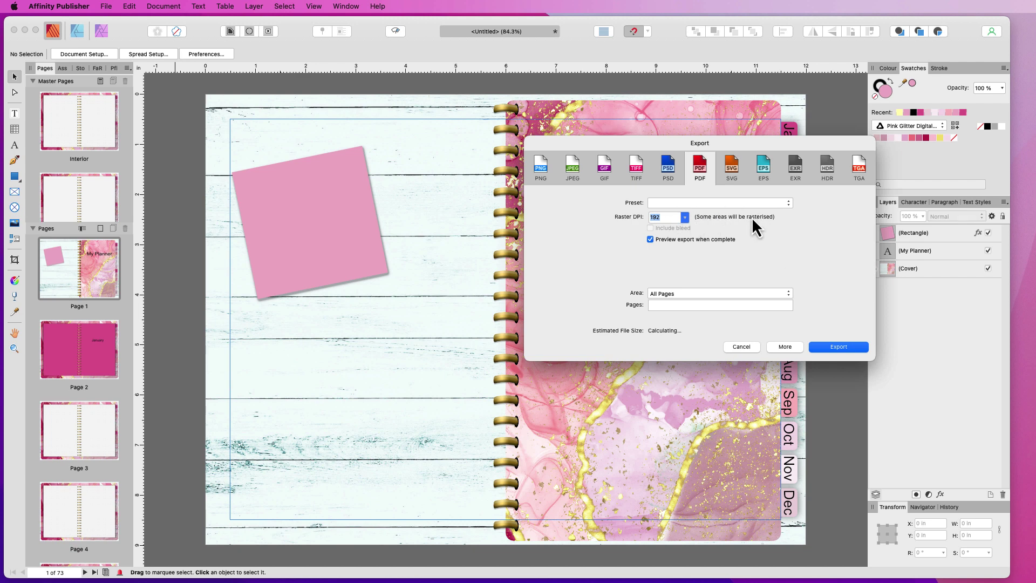
Review the additional PDF options, including hyperlinks, and export all pages as TestPlanner to the Digital Planner folder
left_click(786, 347)
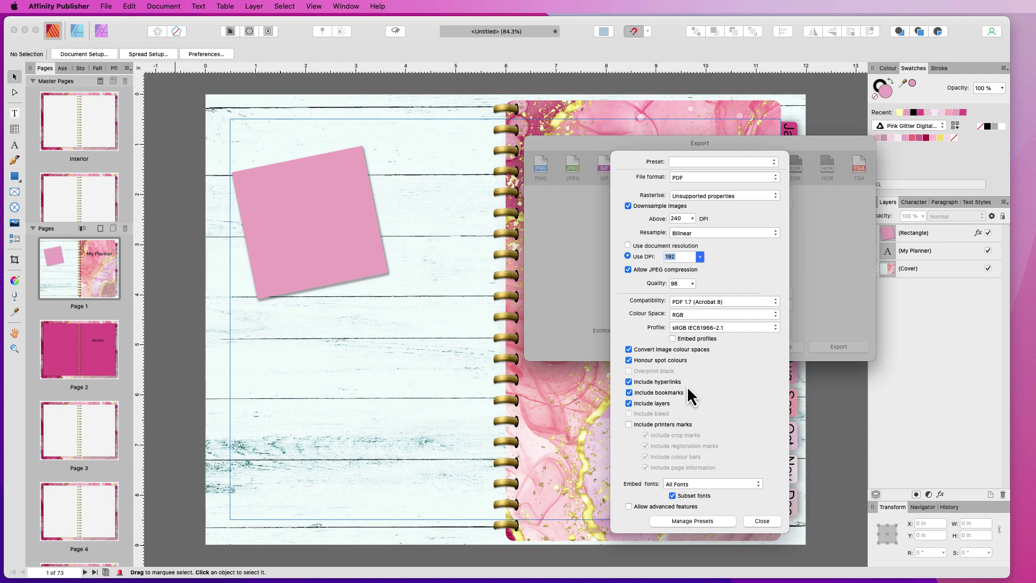
left_click(770, 521)
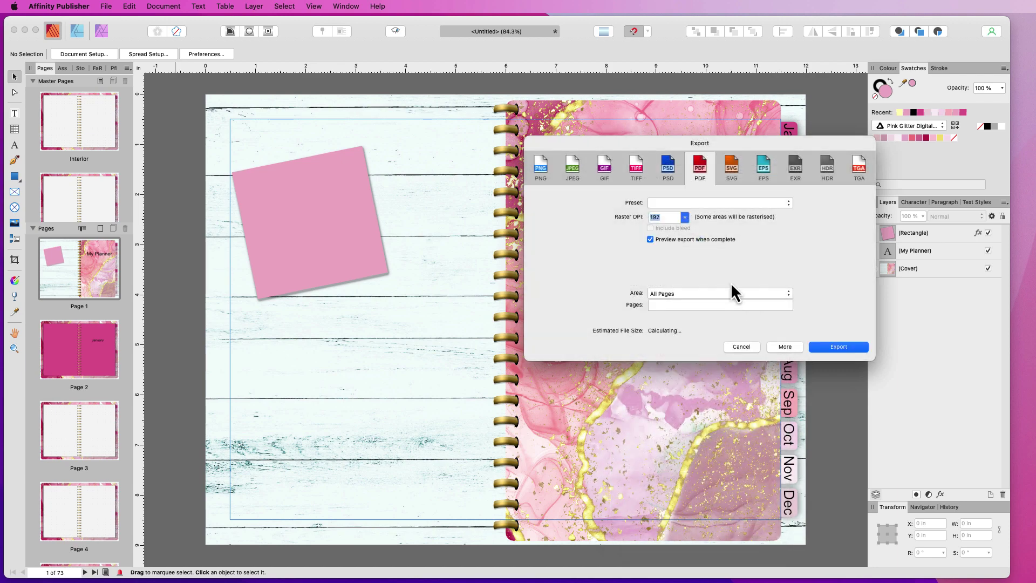
left_click(834, 350)
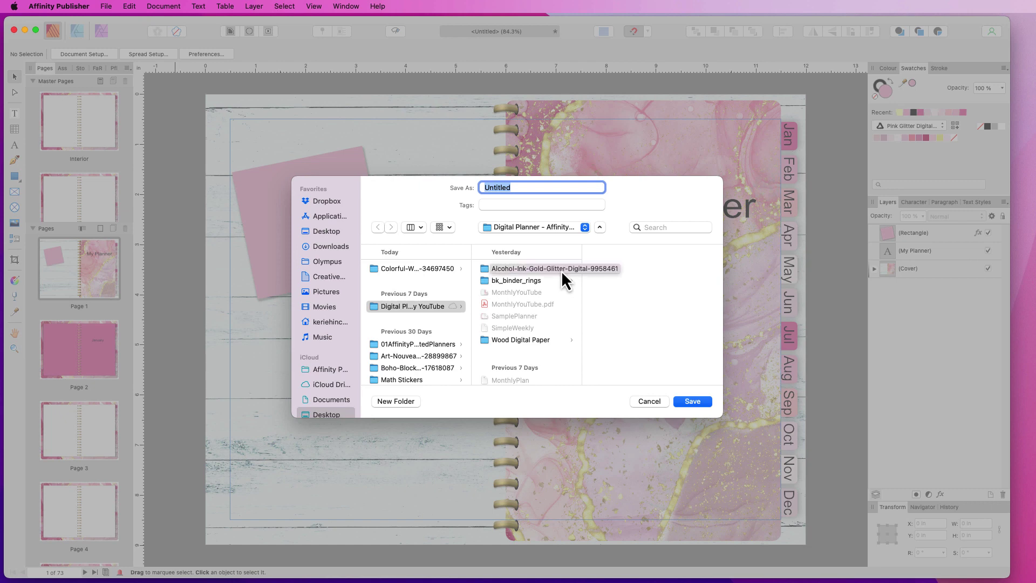
type("TestPlann")
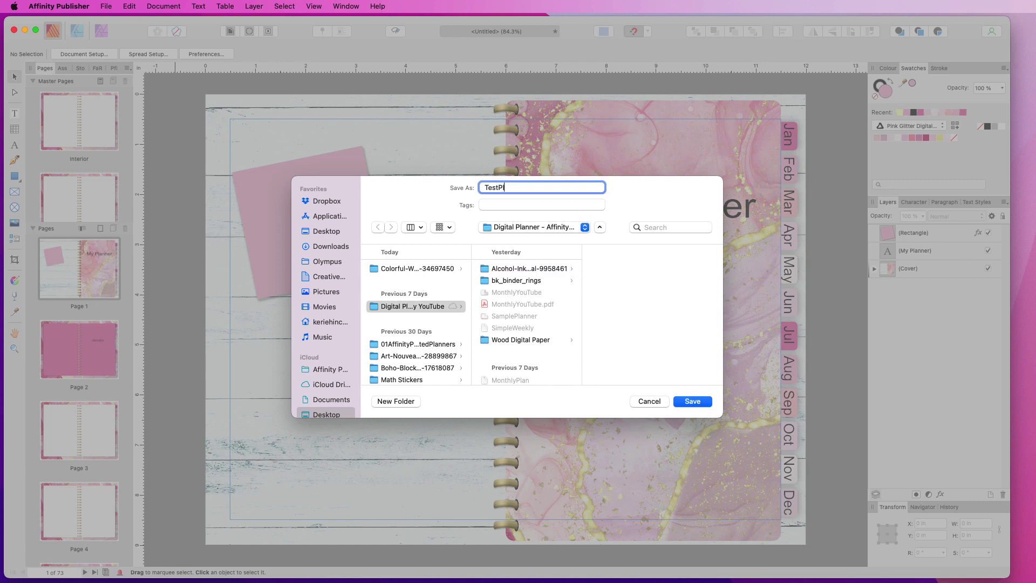
type("er")
left_click(695, 401)
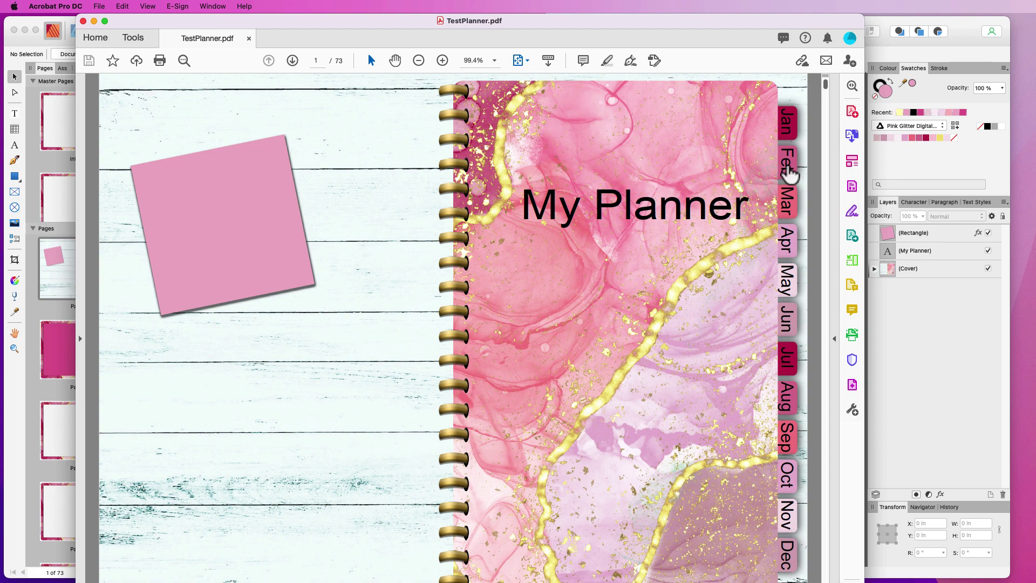
Test the Feb, Mar, May, Jun and Sep tab hyperlinks in the exported TestPlanner PDF in Acrobat
left_click(788, 167)
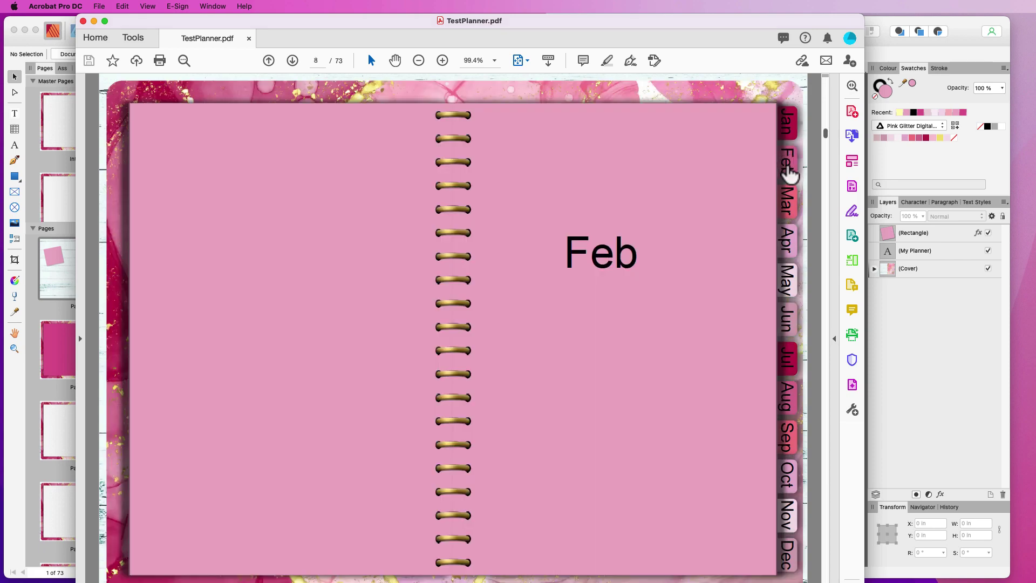
left_click(787, 204)
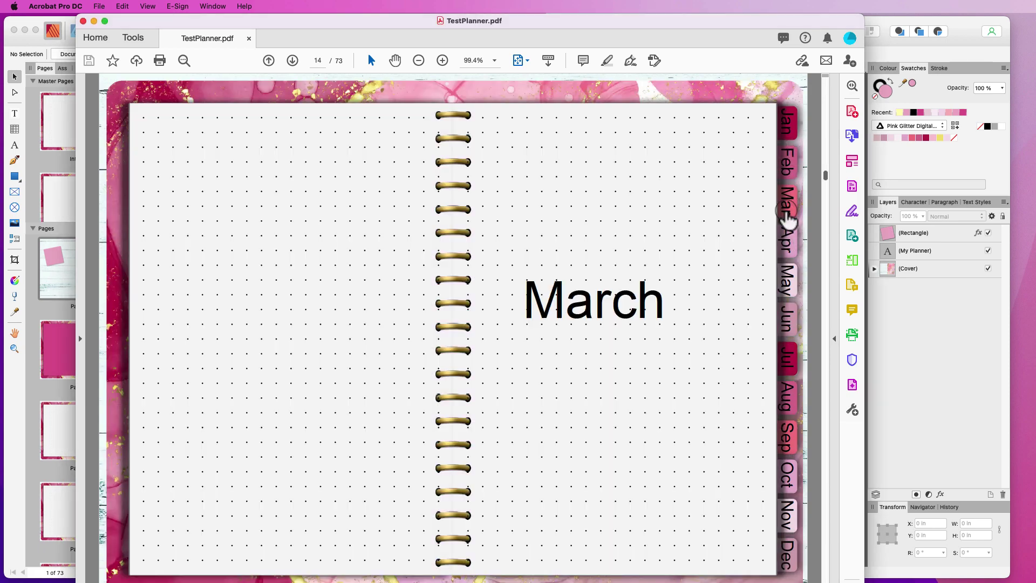
left_click(788, 282)
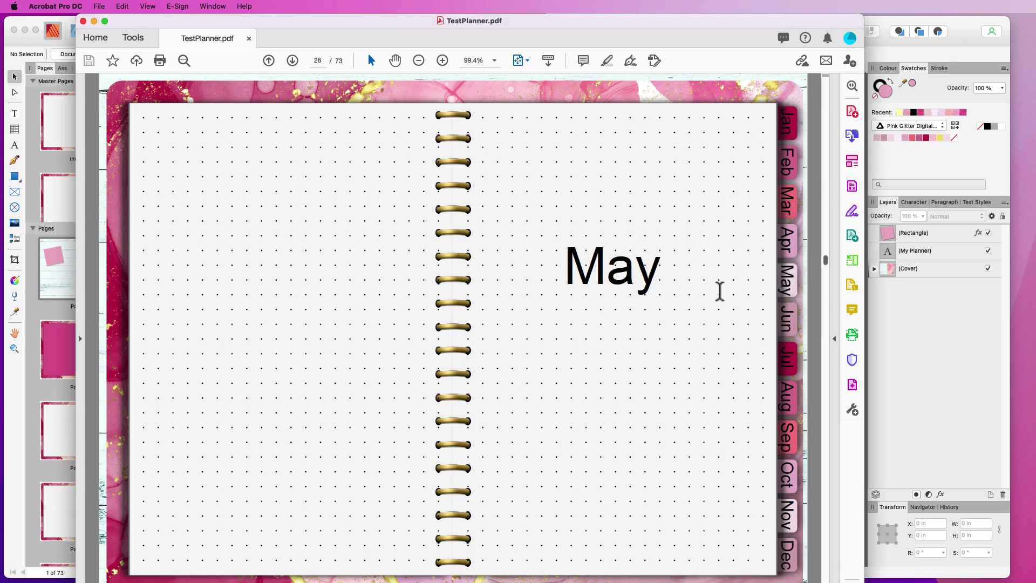
left_click(787, 332)
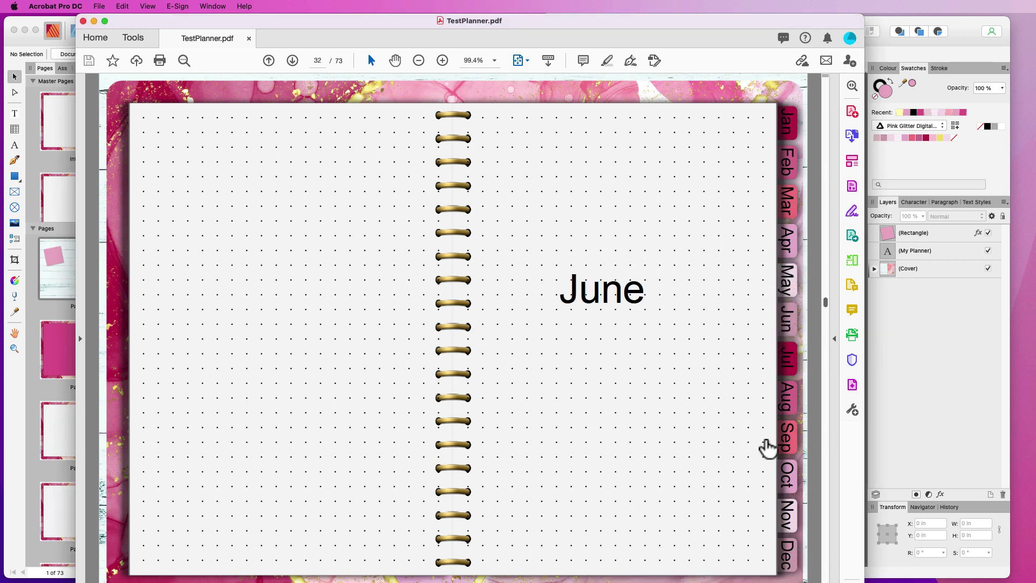
left_click(787, 444)
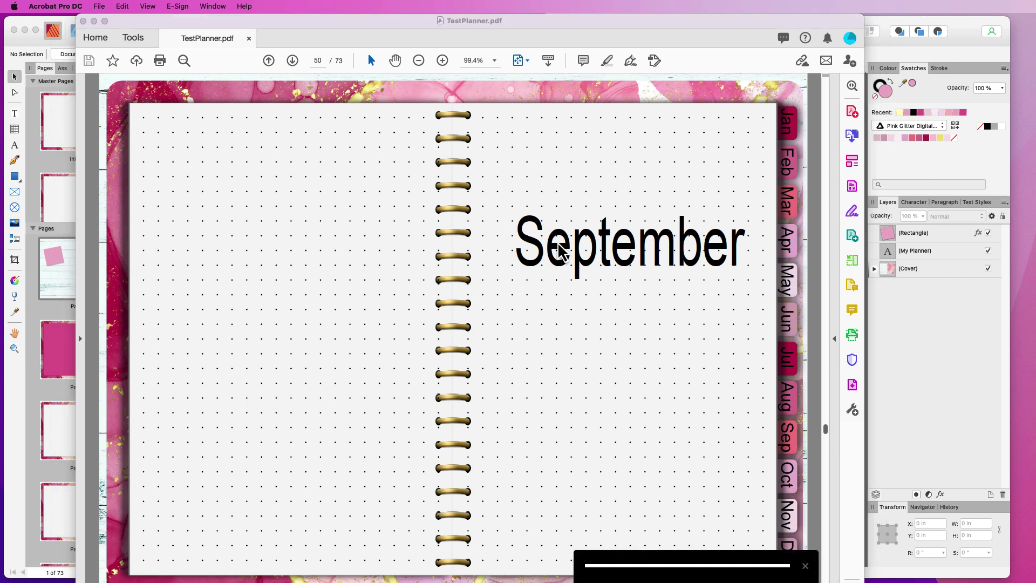